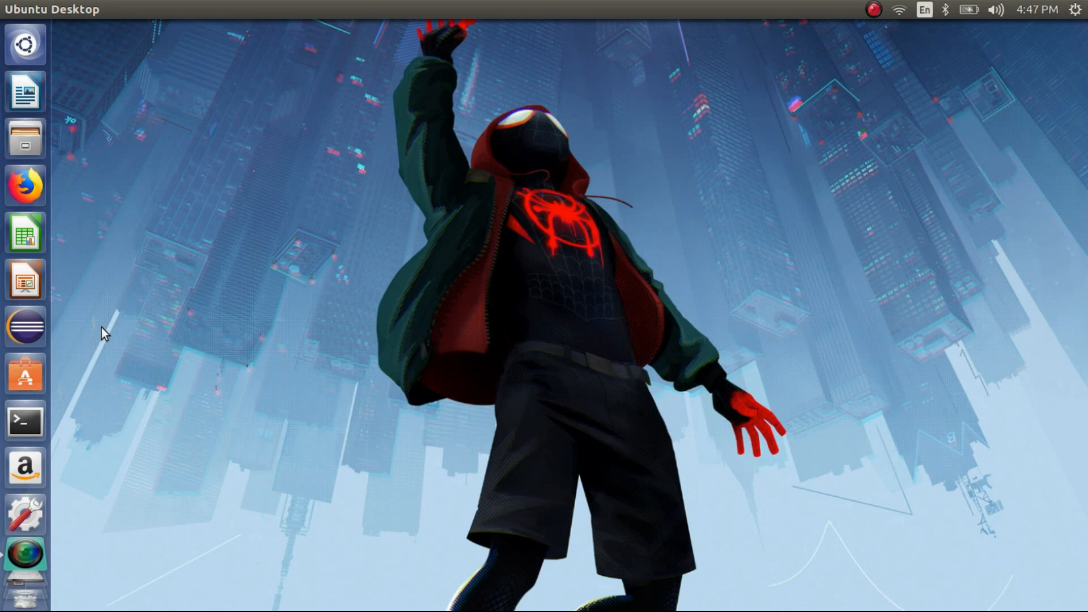
- Open a terminal window, move it to the middle of the desktop and widen it
{"action": "key", "text": "ctrl+alt+t"}
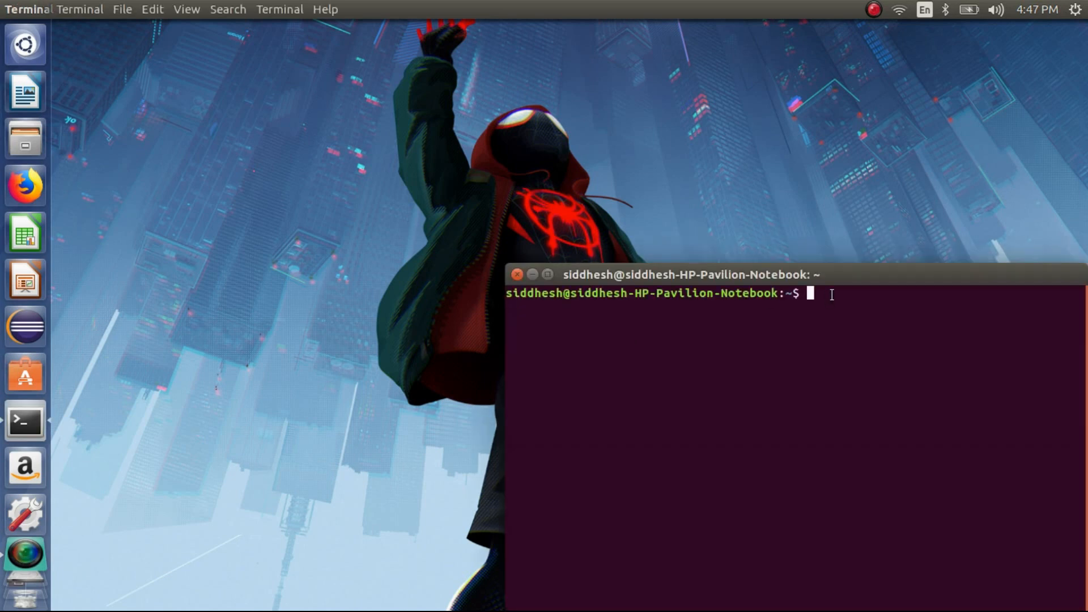
{"action": "left_click_drag", "start_coordinate": [980, 274], "coordinate": [561, 183]}
{"action": "left_click_drag", "start_coordinate": [671, 325], "coordinate": [995, 340]}
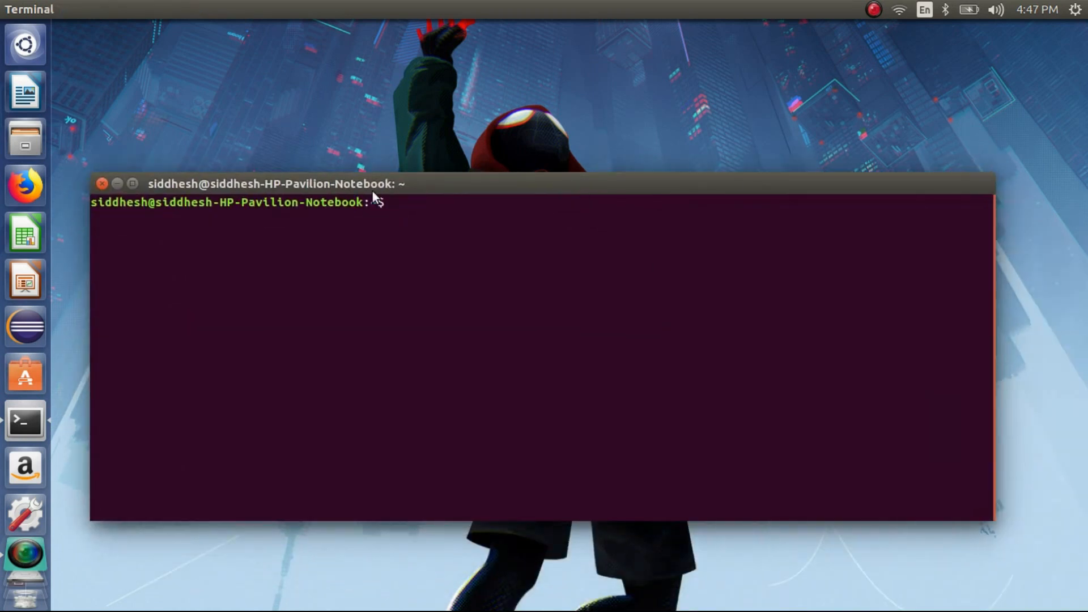
- Add the ppa:inkscape.dev/stable repository with sudo add-apt-repository, entering the account password and confirming the addition
{"action": "type", "text": "sudo add-apt-repository"}
{"action": "key", "text": "BackSpace"}
{"action": "key", "text": "BackSpace"}
{"action": "key", "text": "BackSpace"}
{"action": "type", "text": "ory pp"}
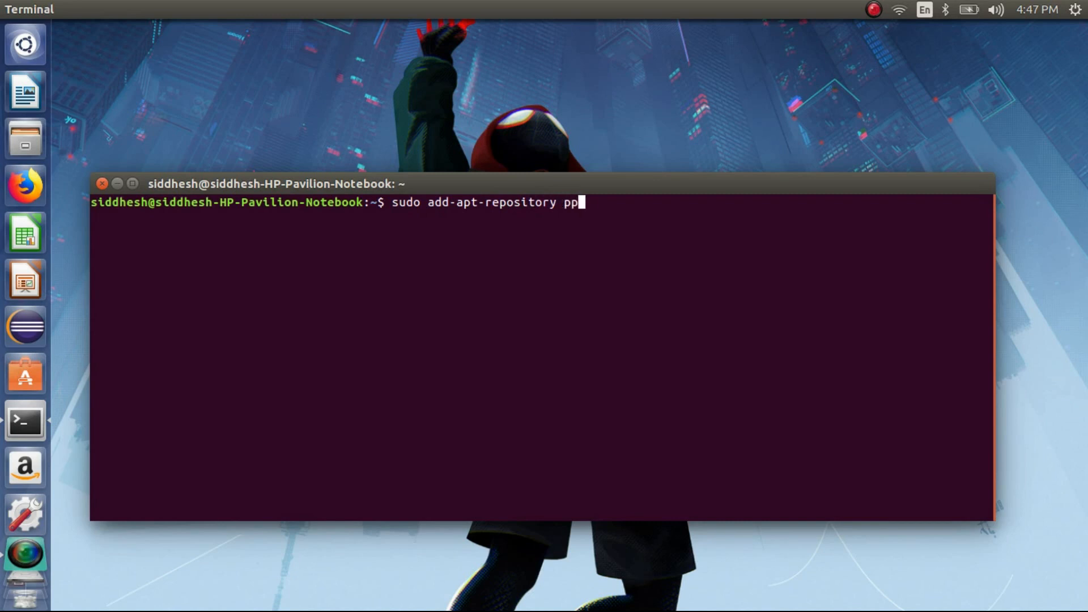
{"action": "type", "text": "a:inkscape"}
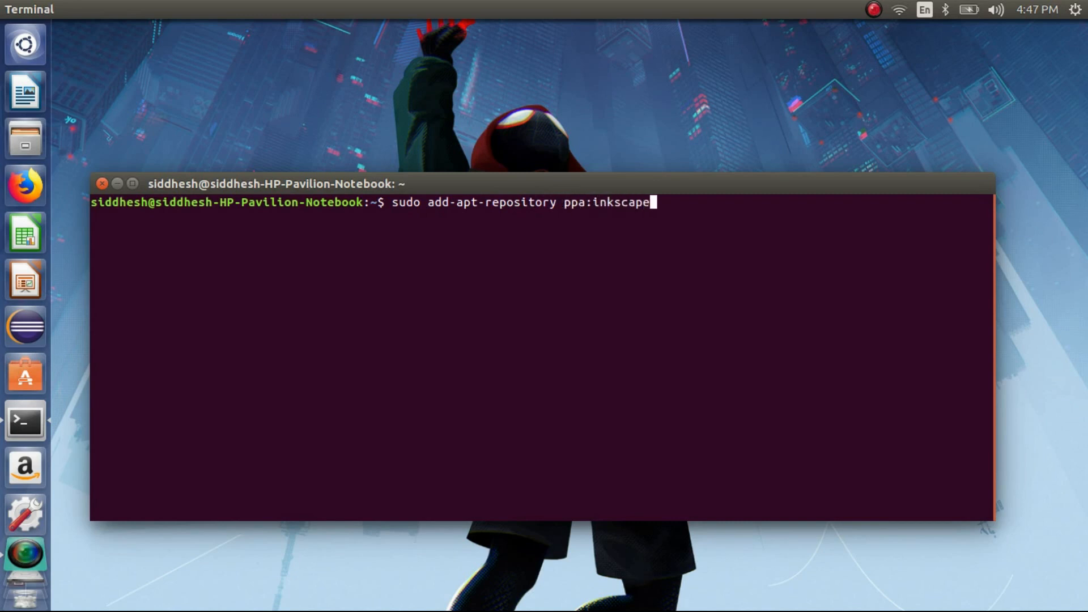
{"action": "type", "text": ".dev/stable"}
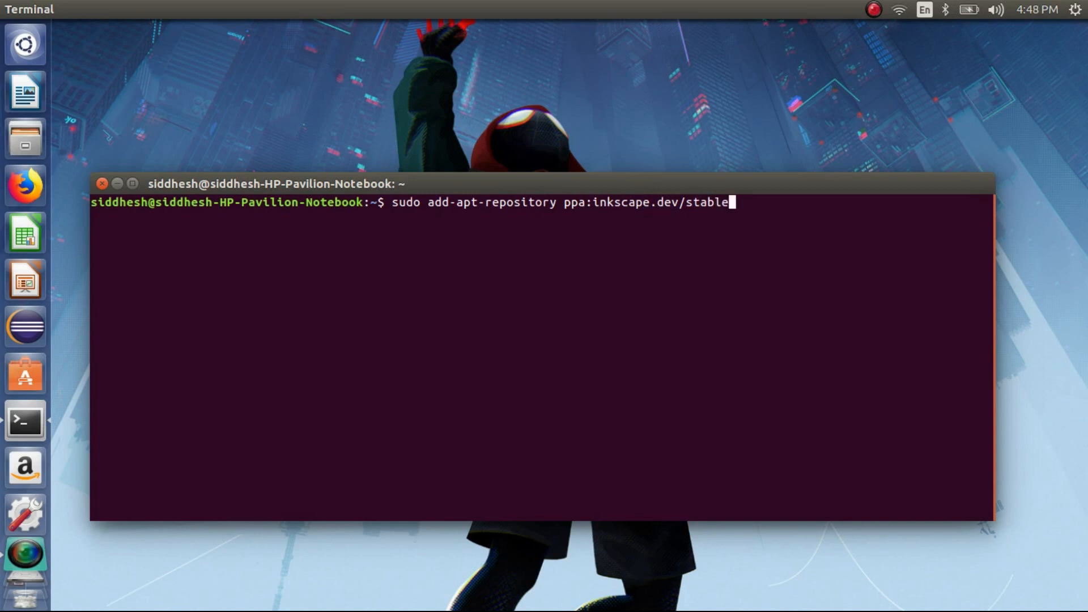
{"action": "key", "text": "Return"}
{"action": "key", "text": "Return"}
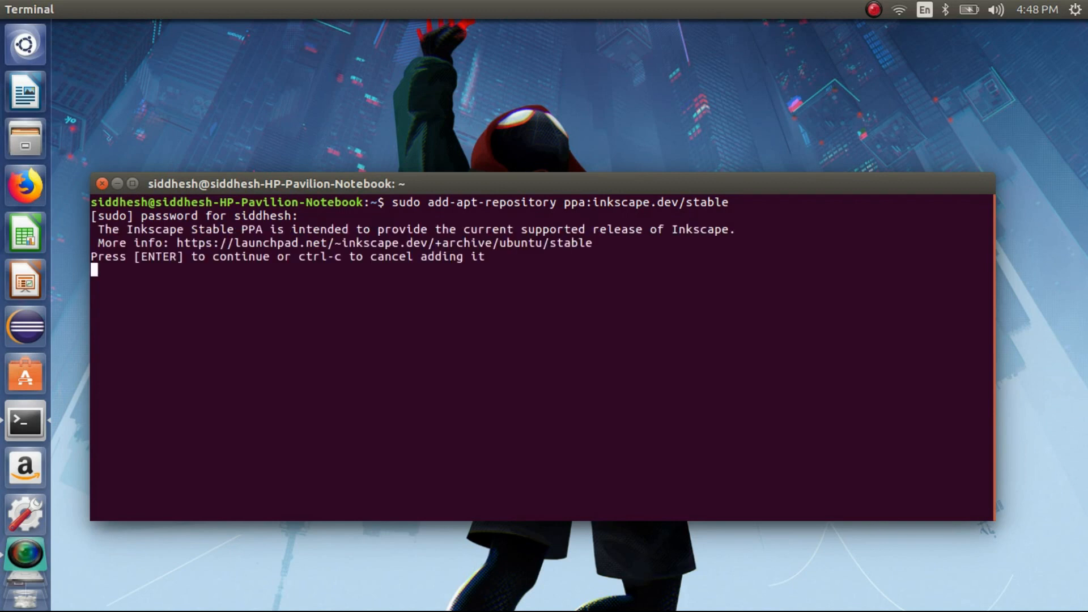
{"action": "key", "text": "Return"}
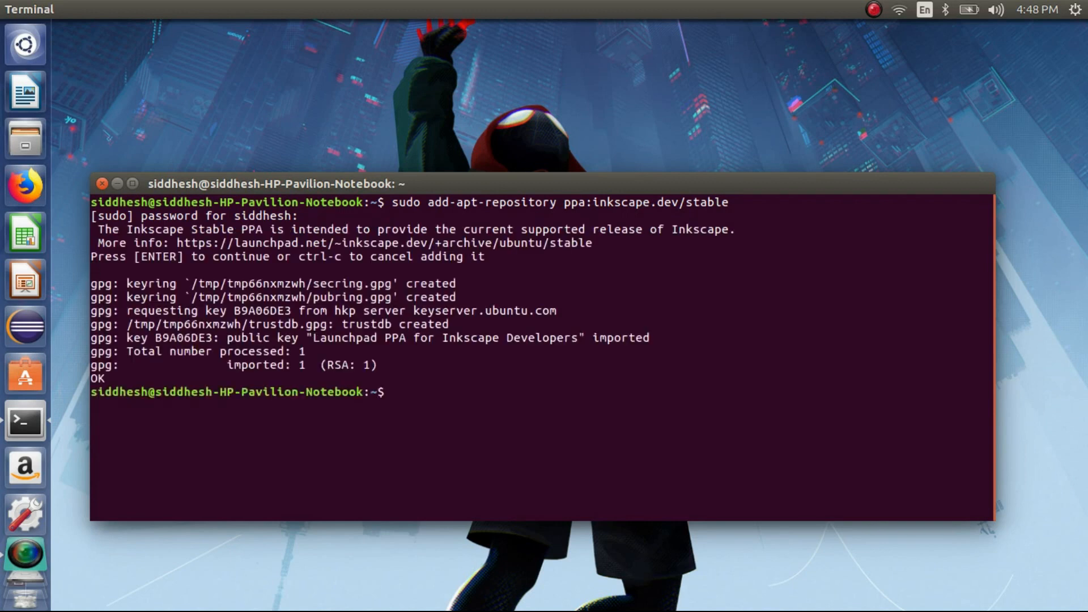
- Try to install the package inkcape with sudo apt-get install
{"action": "type", "text": "sudo apt-get in"}
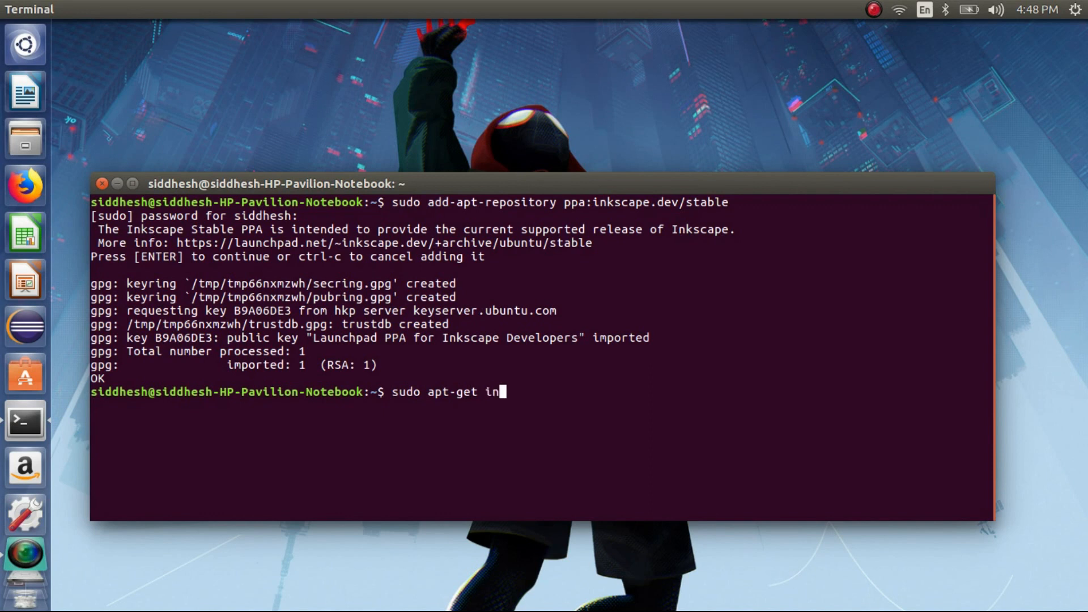
{"action": "type", "text": "stall inkcape"}
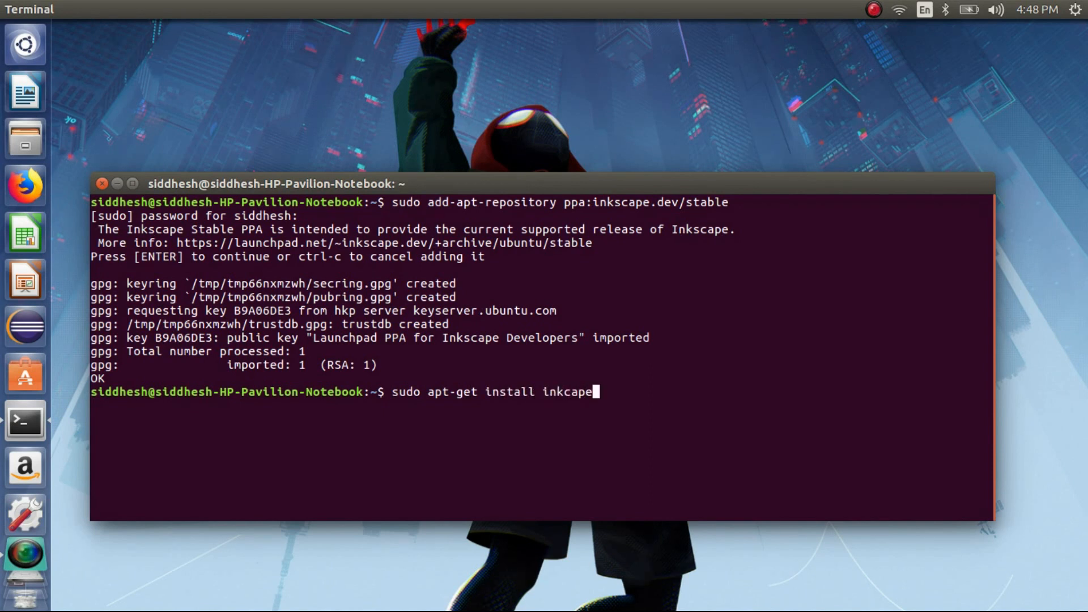
{"action": "key", "text": "Return"}
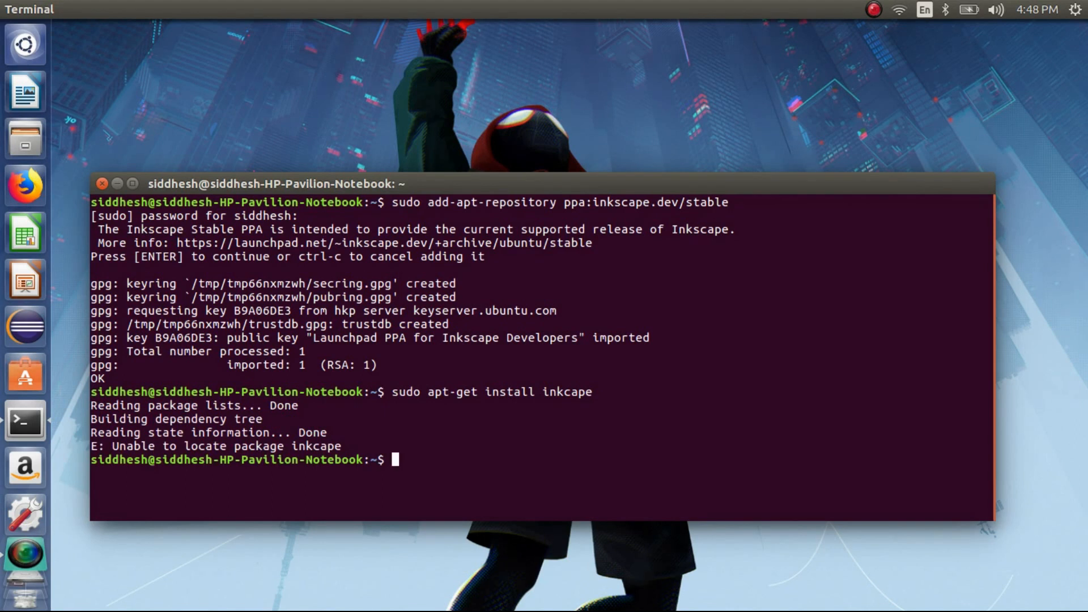
- Correct the package name in the previous command to inkscape and run sudo apt-get install inkscape
{"action": "key", "text": "Up"}
{"action": "key", "text": "Left"}
{"action": "key", "text": "Left"}
{"action": "key", "text": "Left"}
{"action": "key", "text": "Left"}
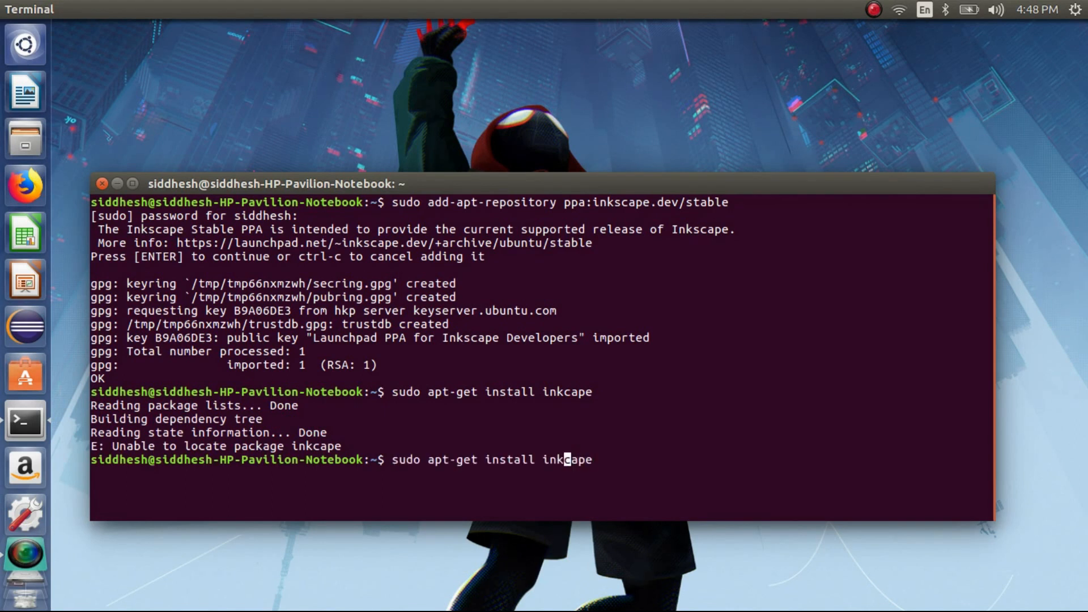
{"action": "type", "text": "s"}
{"action": "key", "text": "Return"}
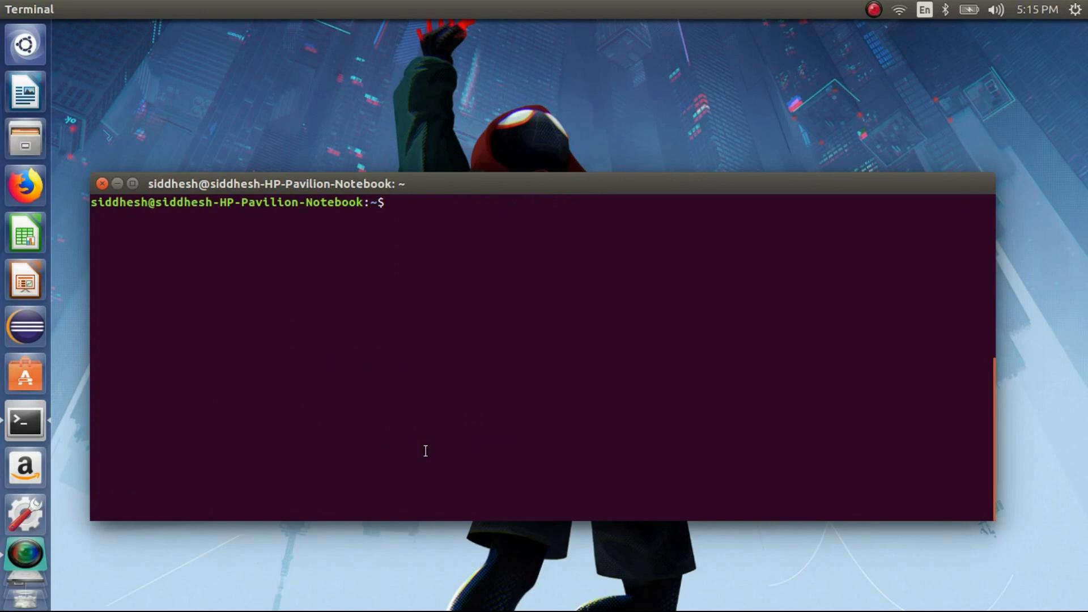
- Check the installed version with inkscape --version and launch Inkscape from the terminal
{"action": "type", "text": "inkscape --version"}
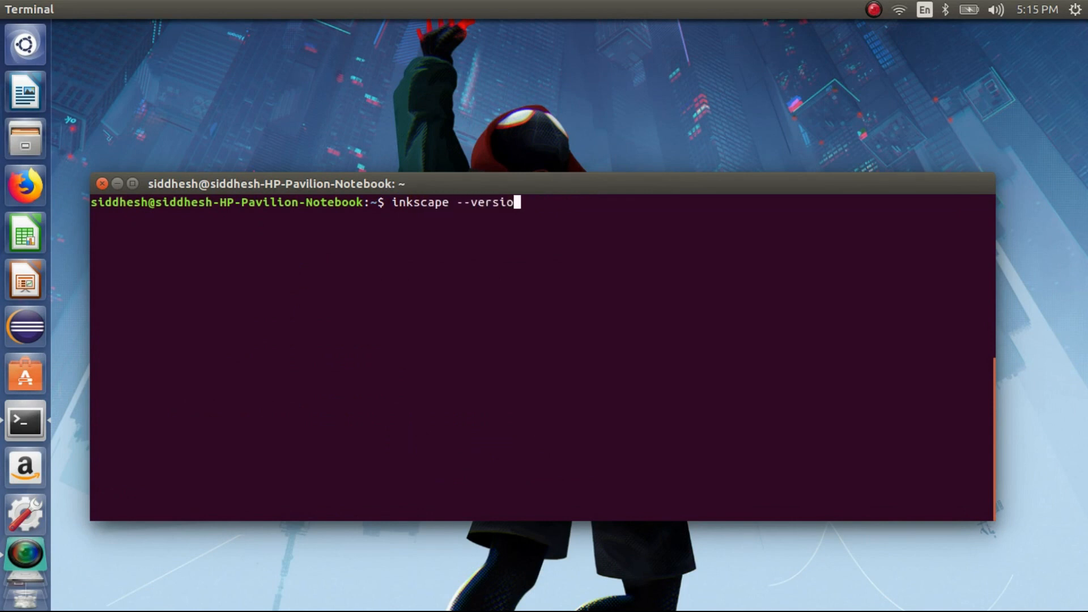
{"action": "key", "text": "Return"}
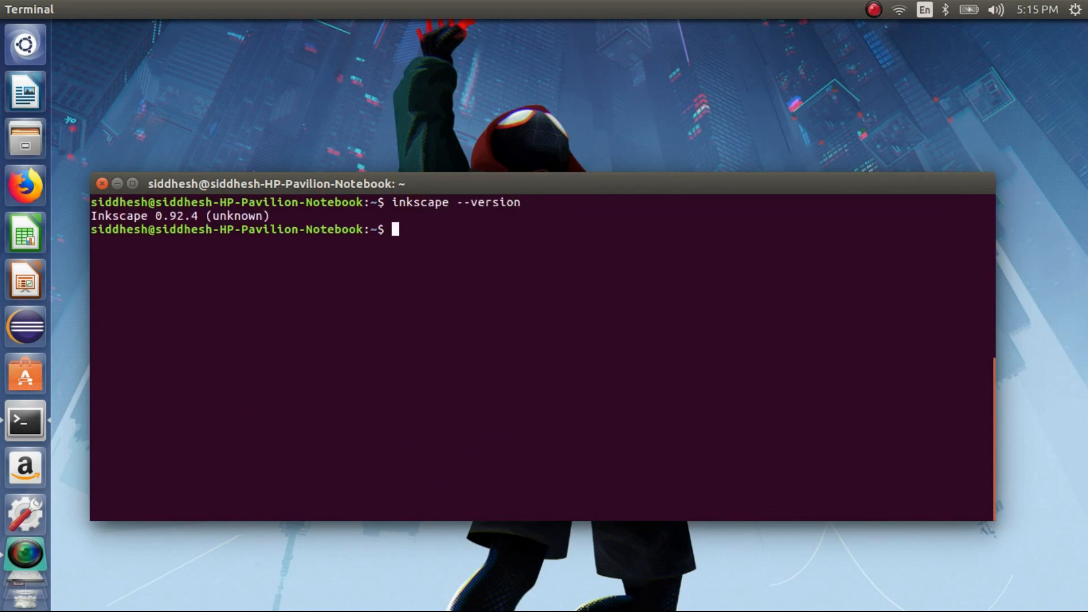
{"action": "type", "text": "inkscape"}
{"action": "key", "text": "Return"}
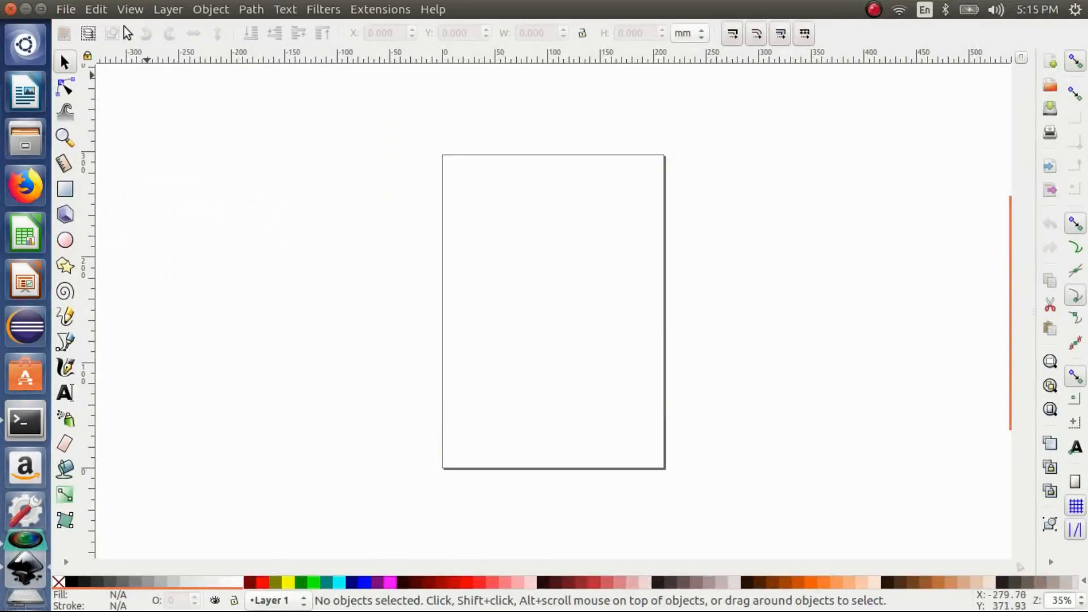
- Turn off the page border in the document properties and close them
{"action": "left_click", "coordinate": [67, 13]}
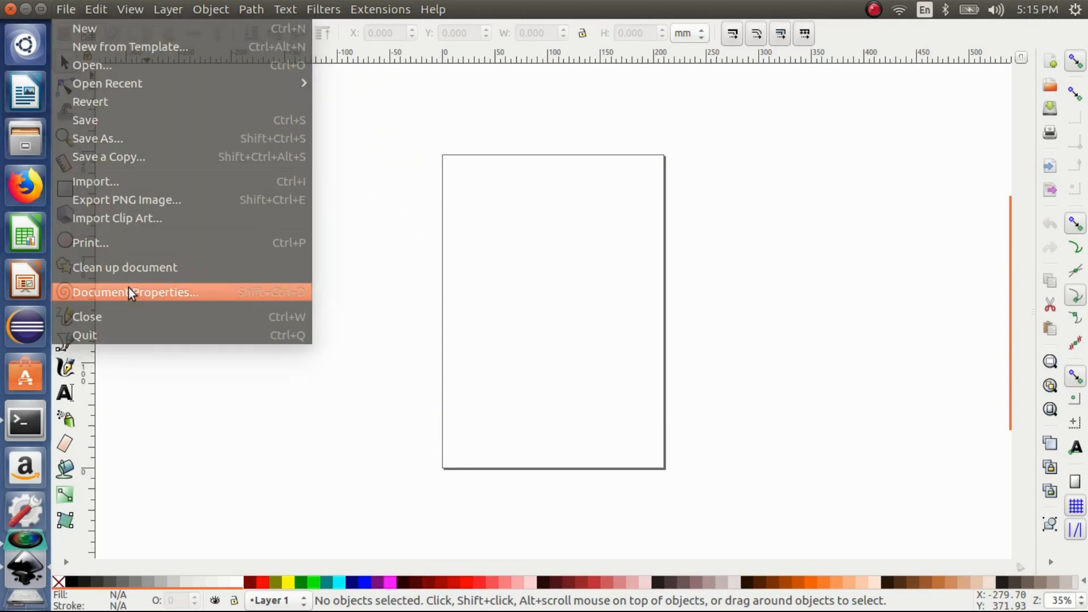
{"action": "left_click", "coordinate": [128, 288]}
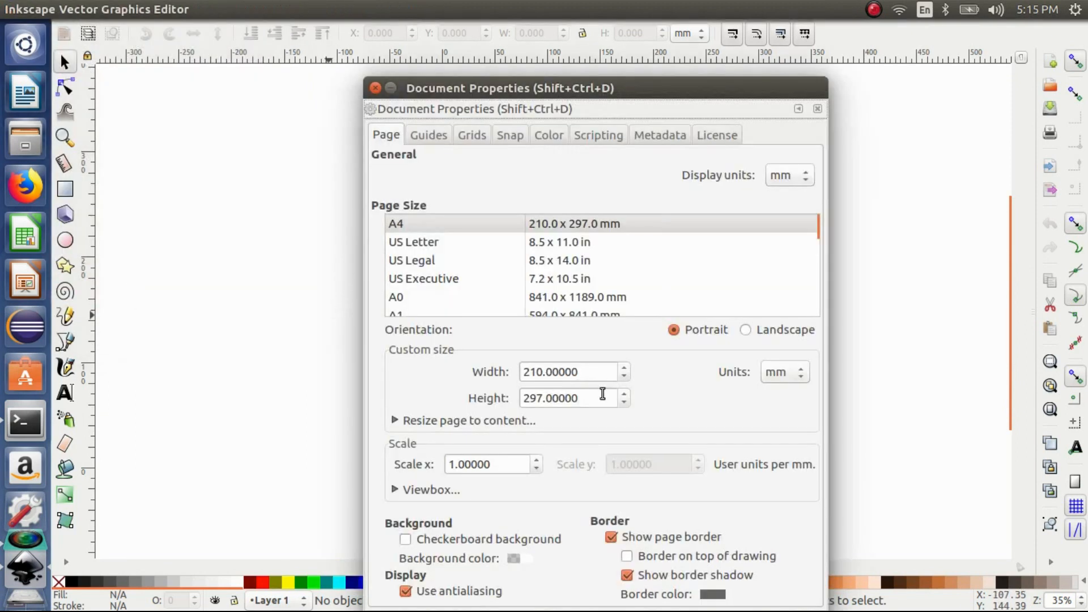
{"action": "left_click", "coordinate": [610, 536]}
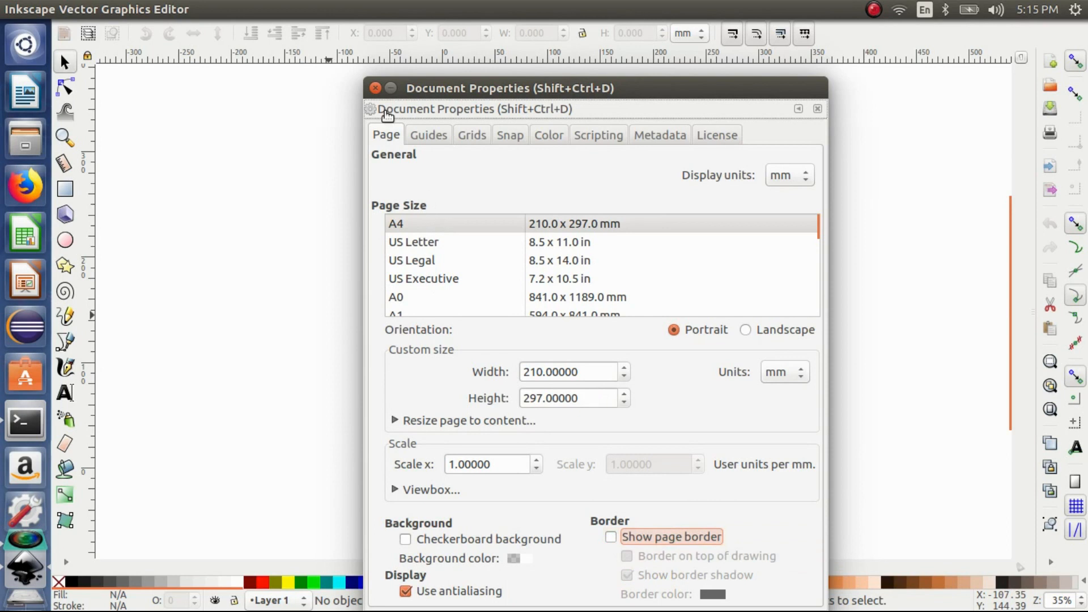
{"action": "left_click", "coordinate": [375, 88]}
- Set the canvas zoom to 1:1
{"action": "left_click", "coordinate": [129, 10]}
{"action": "left_click", "coordinate": [129, 10]}
{"action": "left_click", "coordinate": [128, 9]}
{"action": "mouse_move", "coordinate": [148, 28]}
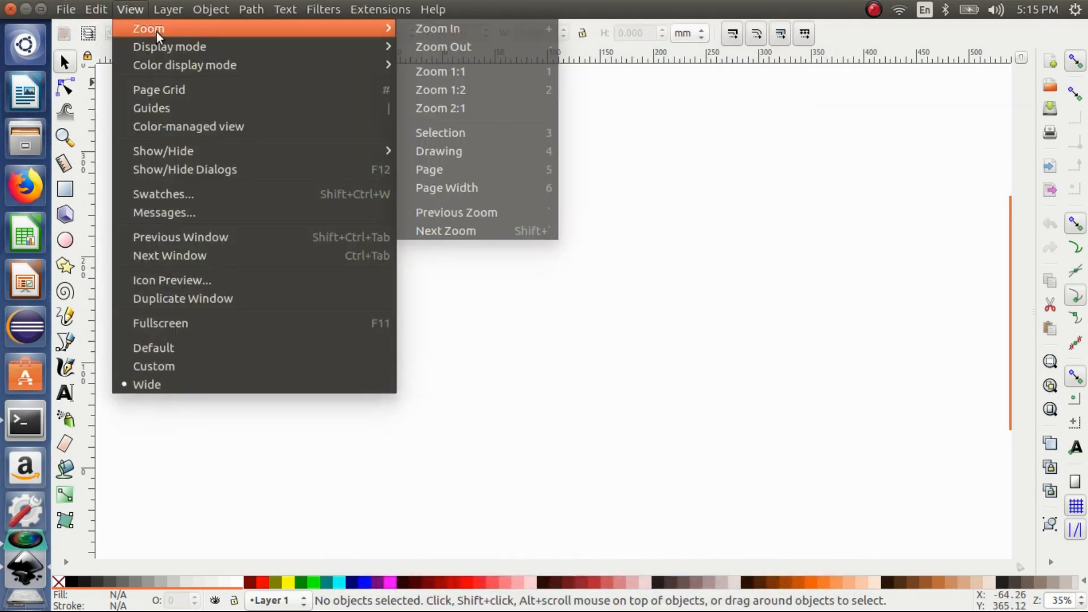
{"action": "left_click", "coordinate": [436, 70]}
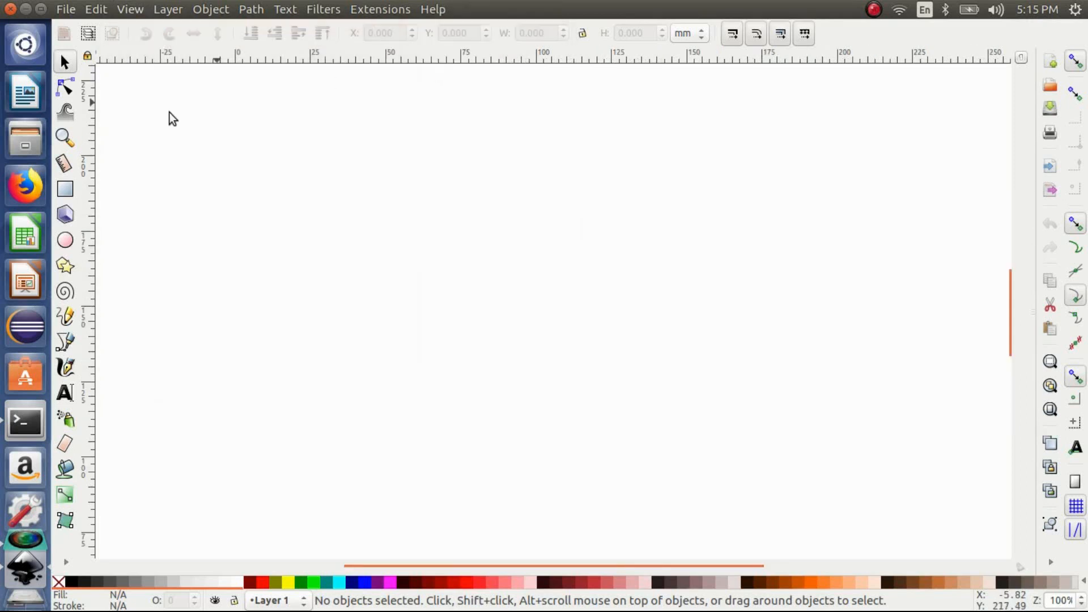
- Draw a black-outlined circle about 101 mm across near the middle of the canvas and make it ready for transforming
{"action": "left_click", "coordinate": [64, 248]}
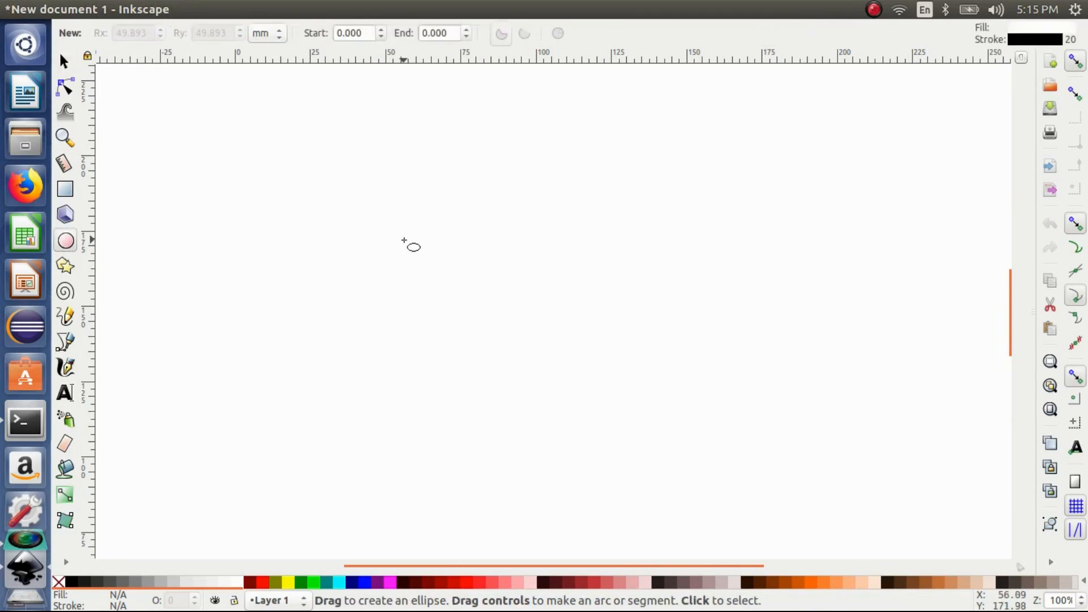
{"action": "key", "text": "ctrl"}
{"action": "left_click_drag", "start_coordinate": [335, 202], "coordinate": [681, 489]}
{"action": "key", "text": "s"}
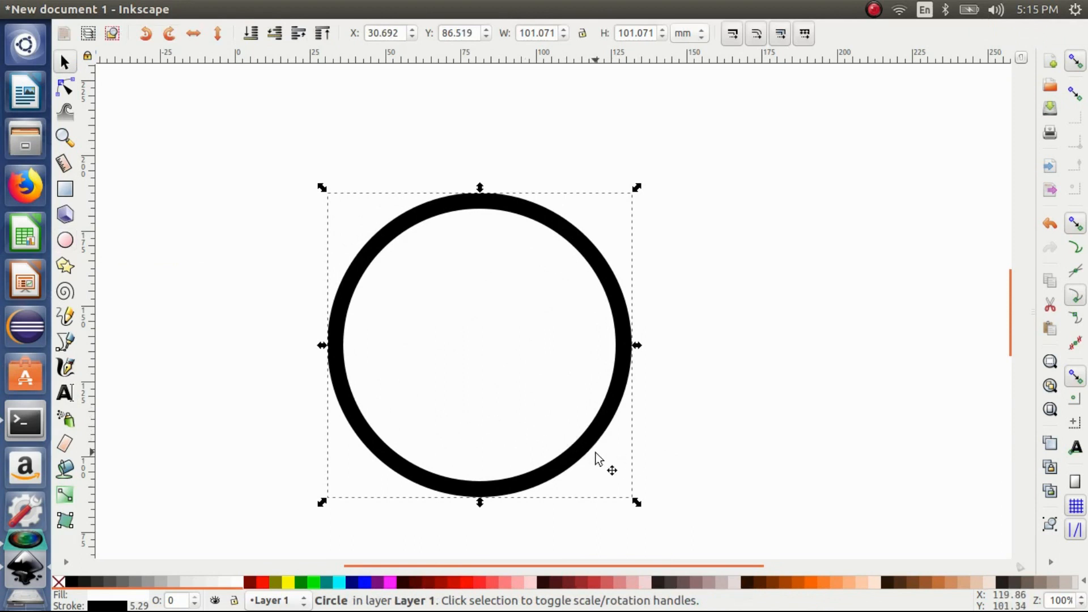
- Shift the circle up and left and resize it uniformly to about 112 mm across, with stroke width scaling switched off
{"action": "left_click_drag", "start_coordinate": [579, 456], "coordinate": [514, 437]}
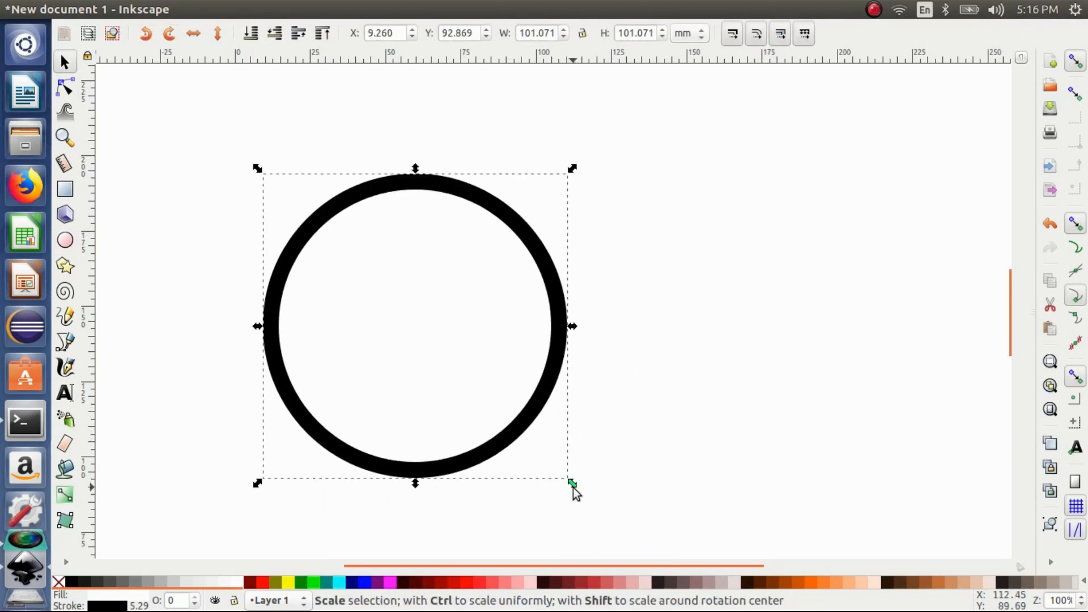
{"action": "left_click_drag", "start_coordinate": [573, 486], "coordinate": [668, 538]}
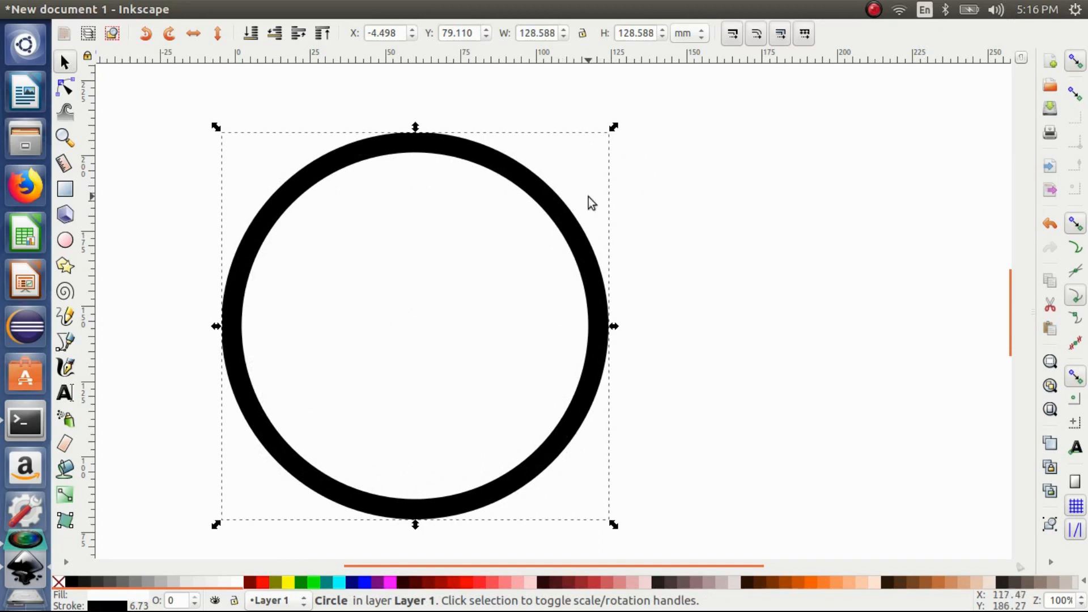
{"action": "left_click", "coordinate": [728, 41]}
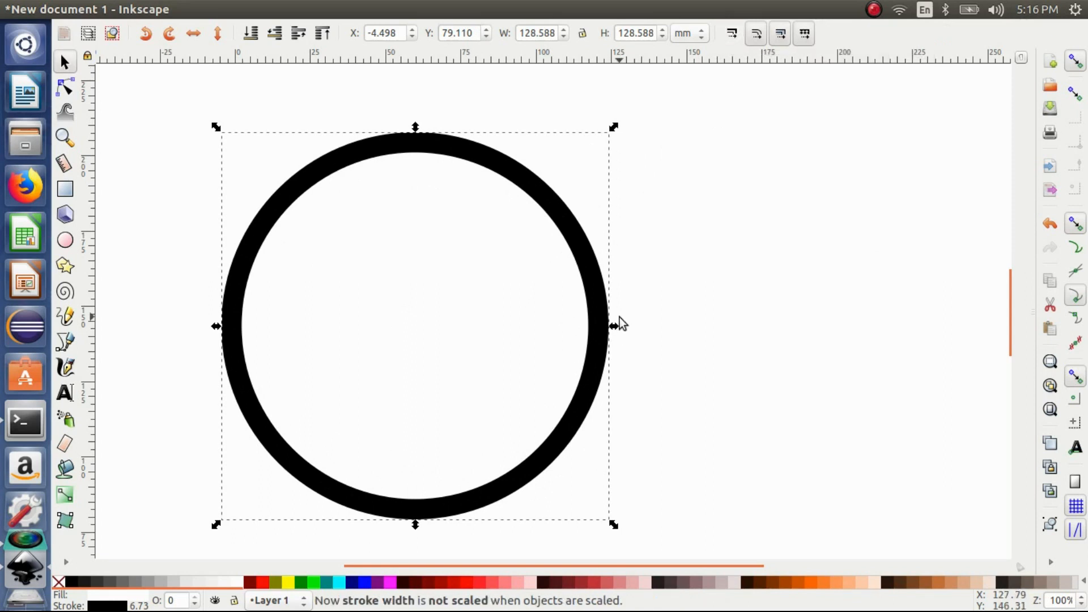
{"action": "mouse_move", "coordinate": [611, 521]}
{"action": "left_mouse_down"}
{"action": "mouse_move", "coordinate": [569, 479]}
{"action": "mouse_move", "coordinate": [589, 498]}
{"action": "left_mouse_up"}
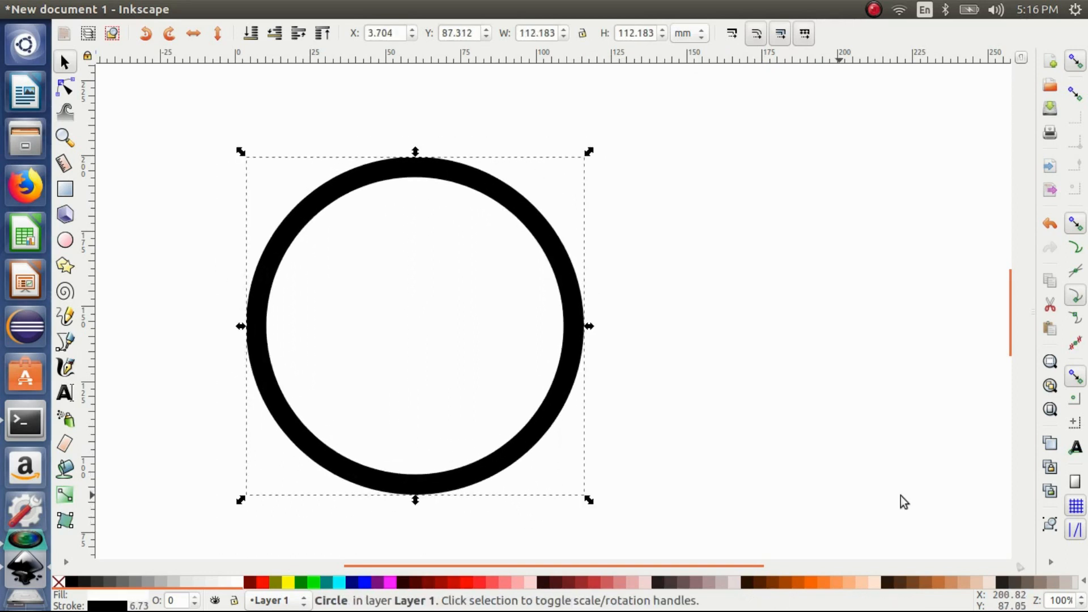
- Set the circle's stroke width to 20 px in the Fill and Stroke settings
{"action": "left_click", "coordinate": [1053, 562]}
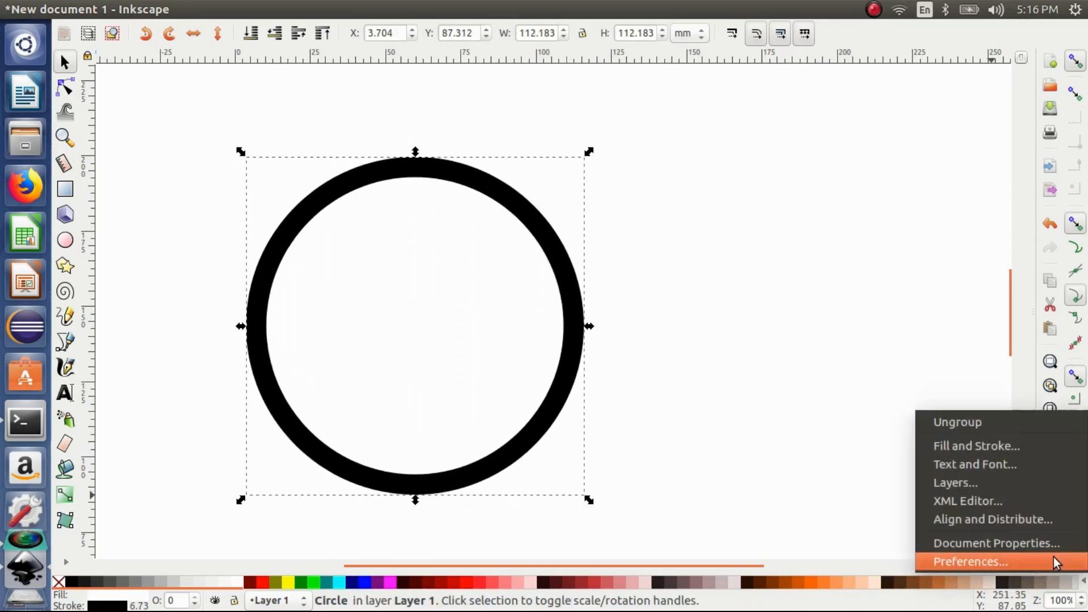
{"action": "left_click", "coordinate": [1003, 445]}
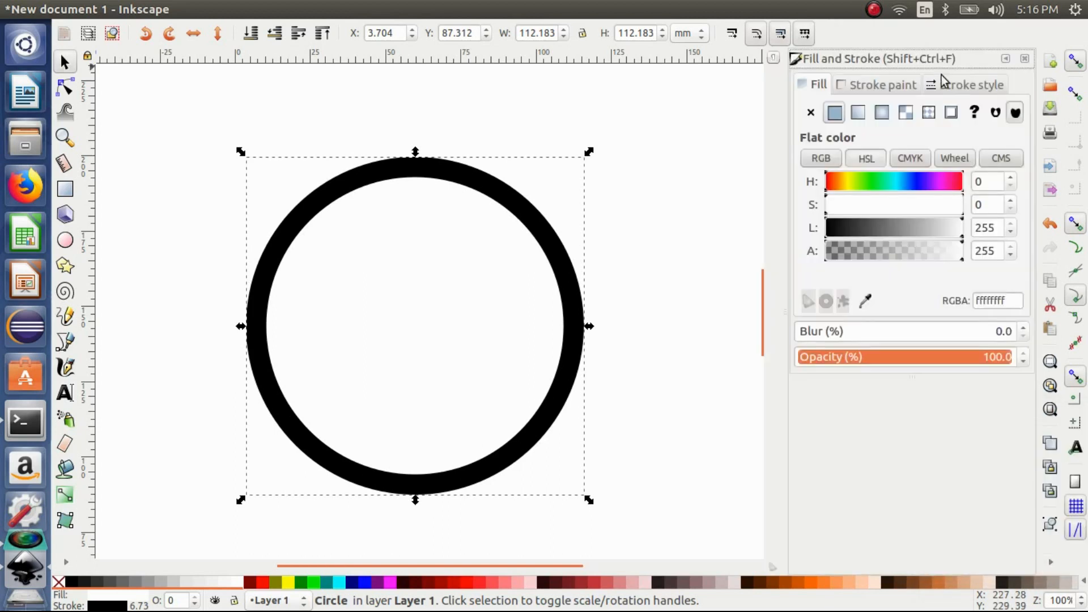
{"action": "left_click", "coordinate": [945, 91]}
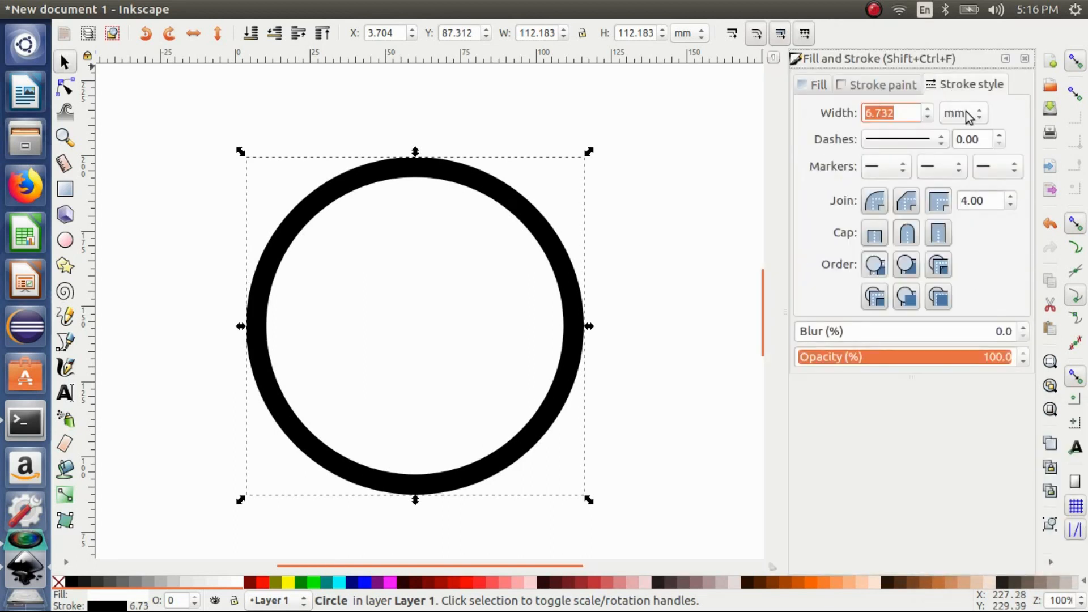
{"action": "left_click", "coordinate": [968, 113]}
{"action": "left_click", "coordinate": [965, 86]}
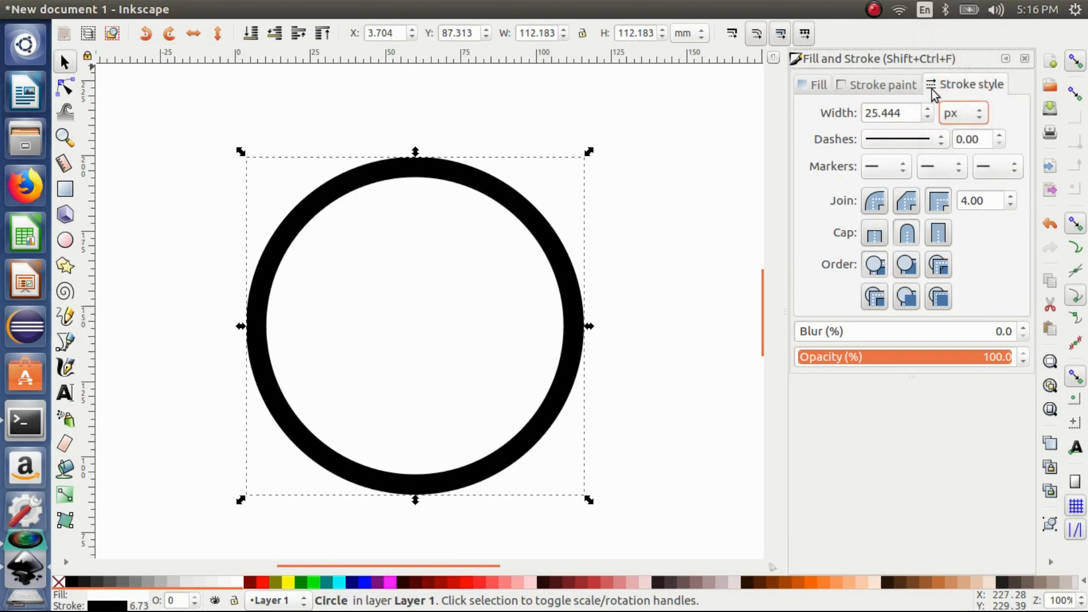
{"action": "triple_click", "coordinate": [895, 112]}
{"action": "type", "text": "20"}
{"action": "key", "text": "Return"}
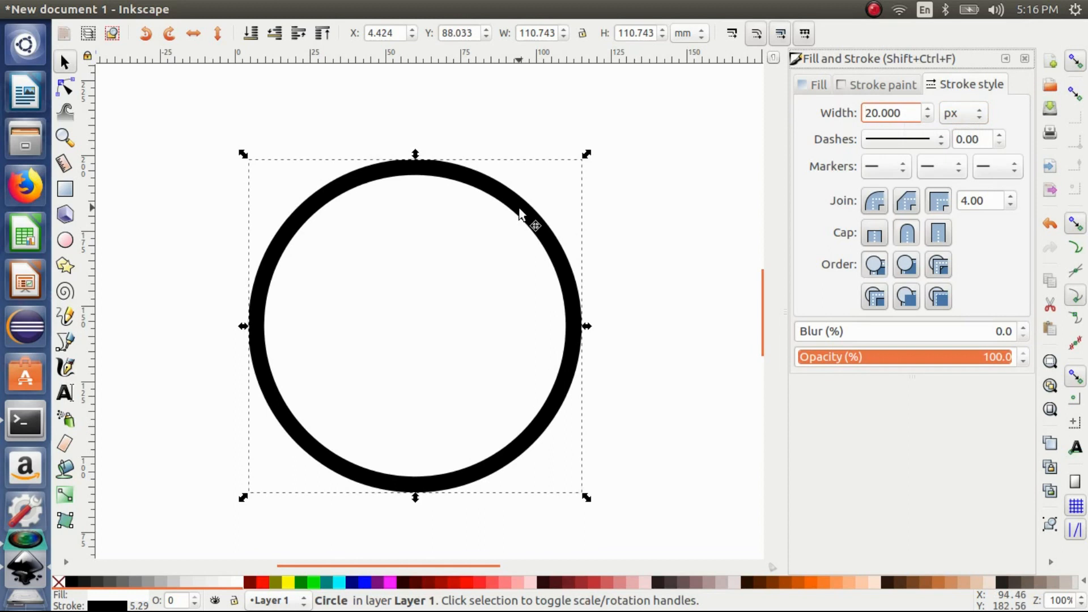
- Move the circle left to about X -34 mm, Y 82 mm and deselect it
{"action": "left_click_drag", "start_coordinate": [520, 215], "coordinate": [396, 226]}
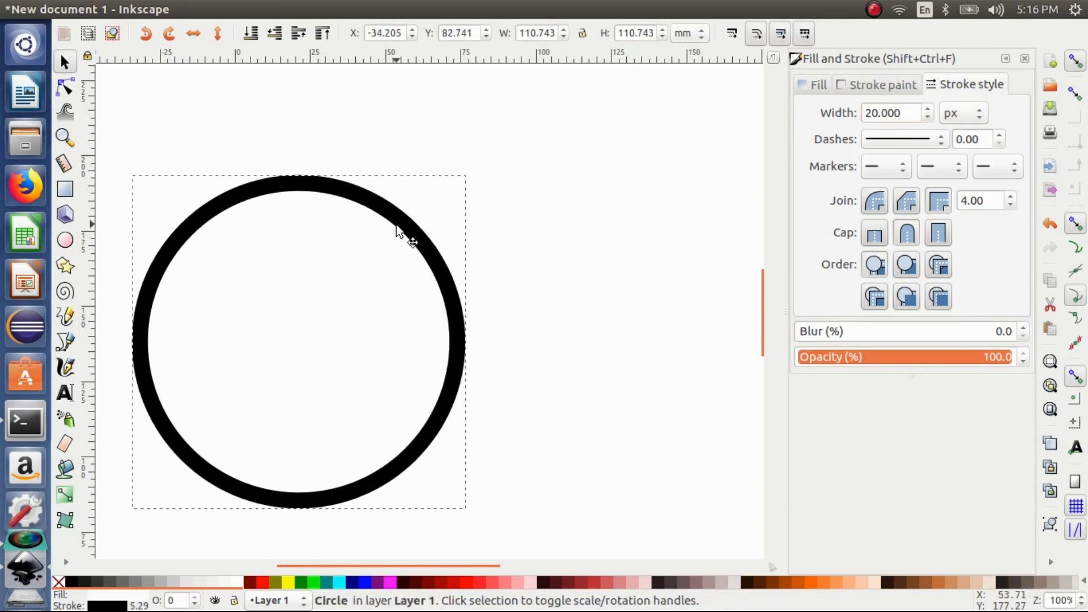
{"action": "left_click_drag", "start_coordinate": [397, 227], "coordinate": [397, 227]}
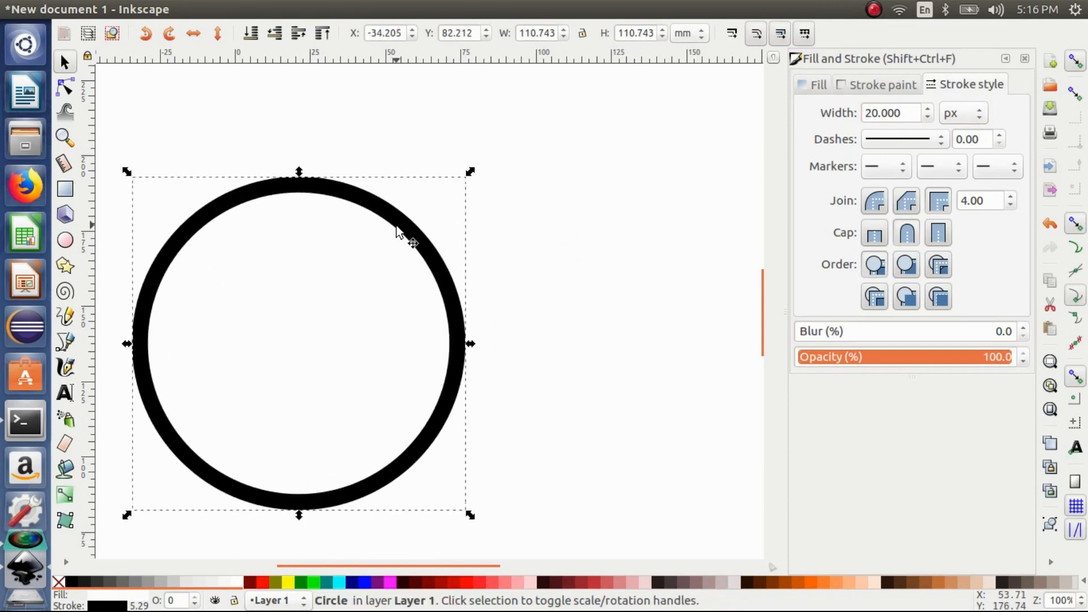
{"action": "left_click", "coordinate": [559, 232]}
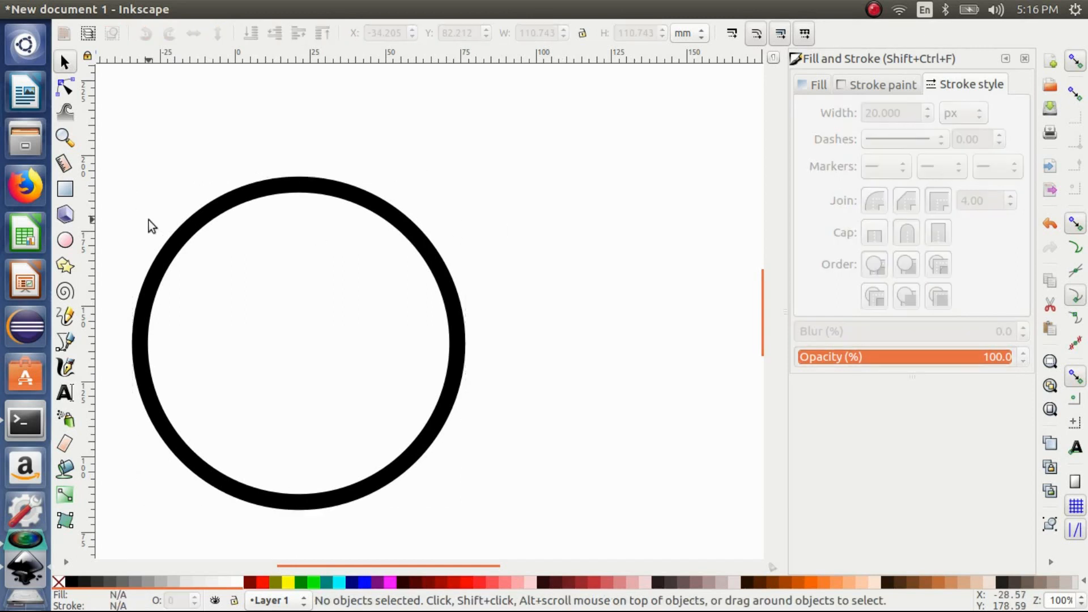
- Draw a straight vertical pen line about 126 mm long in the empty area right of the circle
{"action": "left_click", "coordinate": [74, 348]}
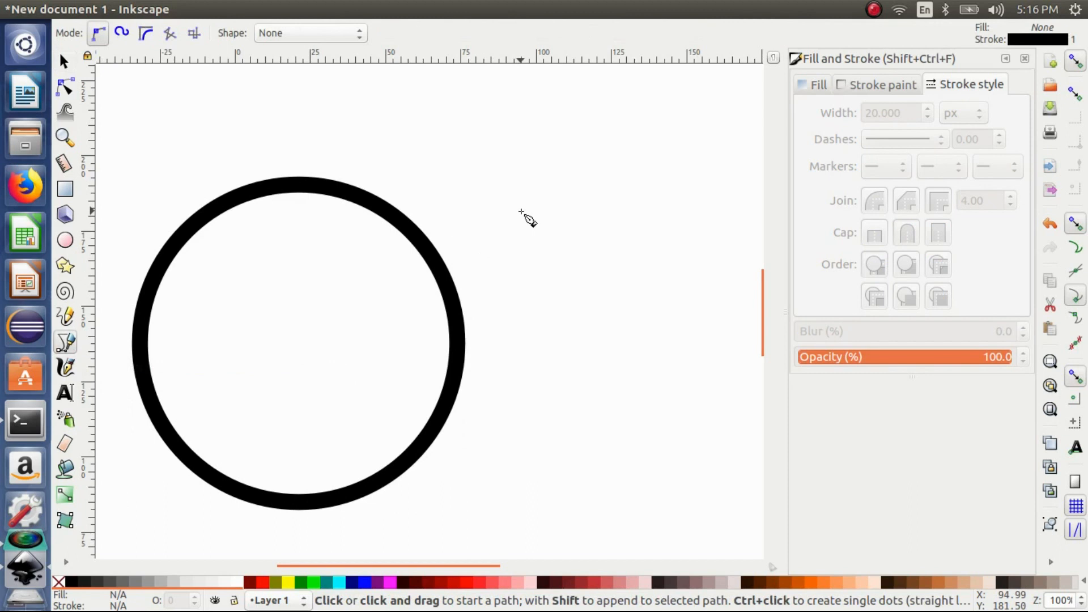
{"action": "left_click", "coordinate": [579, 135]}
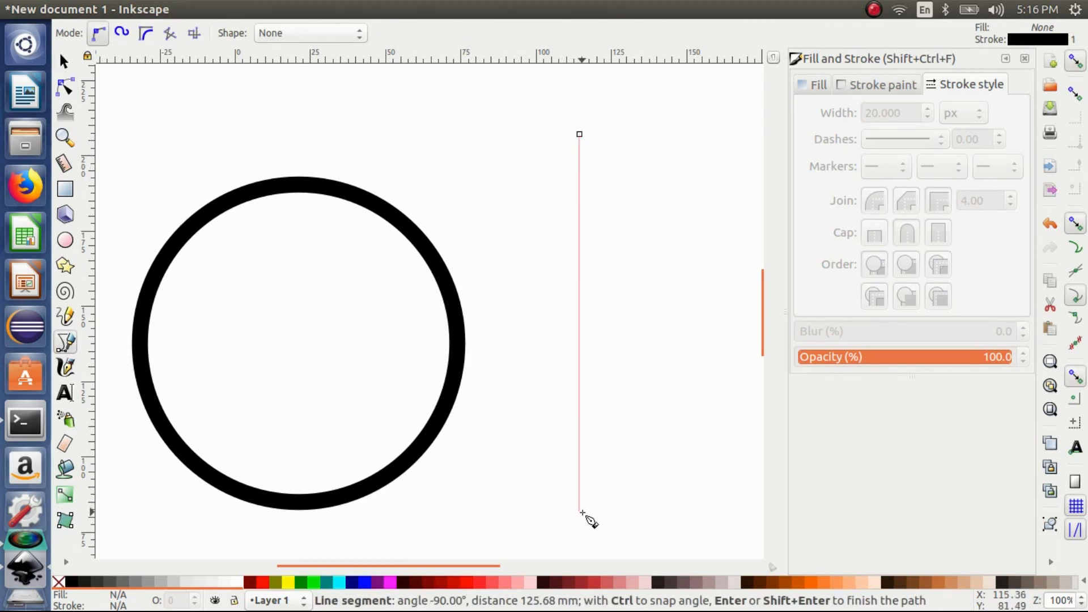
{"action": "left_click", "coordinate": [580, 512]}
{"action": "key", "text": "Return"}
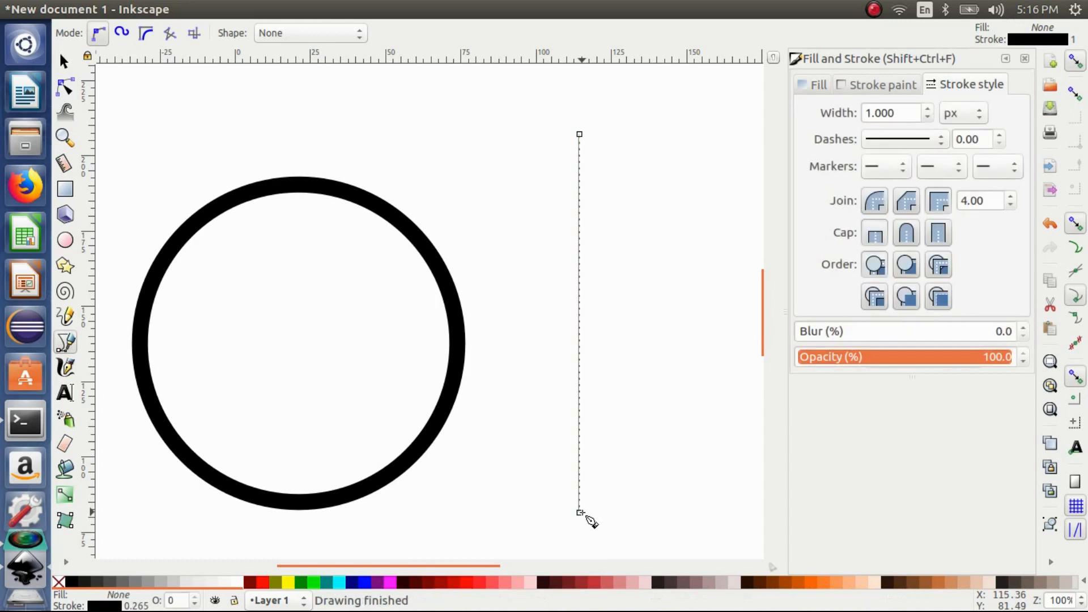
- Try stroke widths of 50 px and 70 px on the vertical line
{"action": "double_click", "coordinate": [879, 113]}
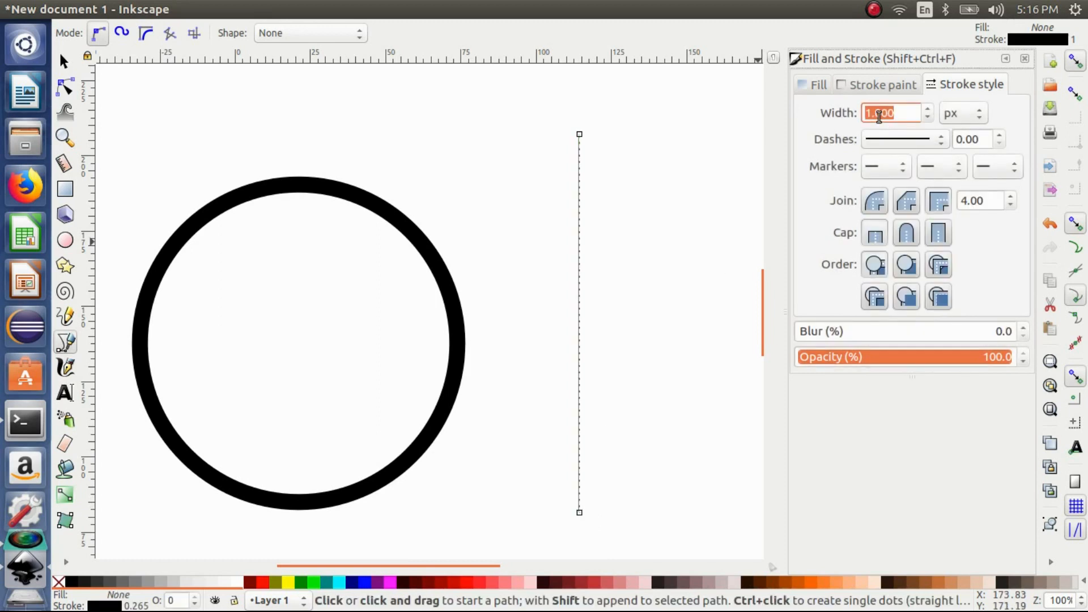
{"action": "type", "text": "50"}
{"action": "key", "text": "Return"}
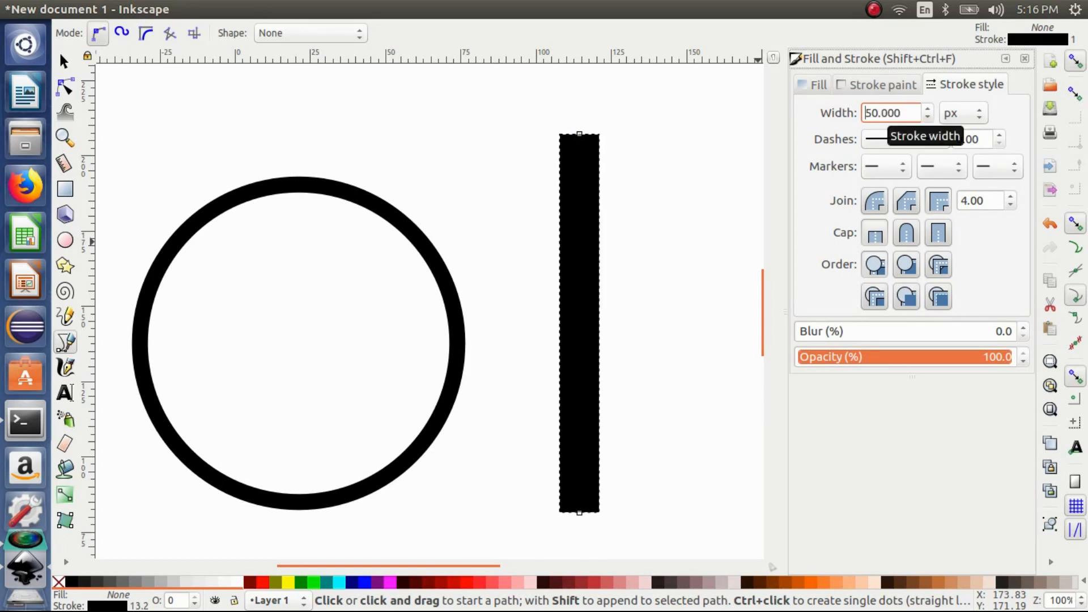
{"action": "triple_click", "coordinate": [882, 113]}
{"action": "double_click", "coordinate": [881, 113]}
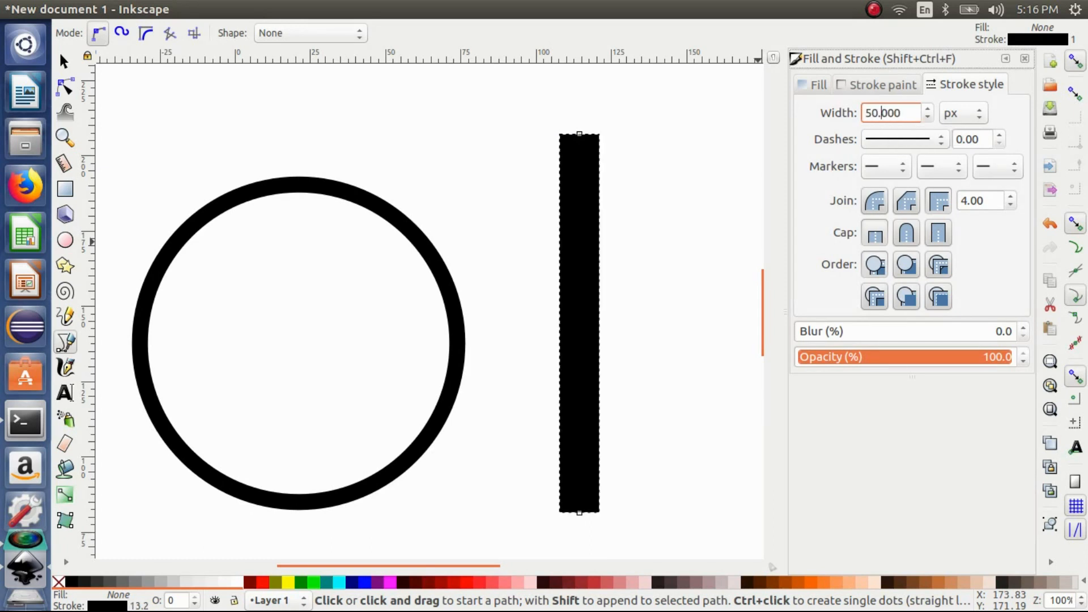
{"action": "triple_click", "coordinate": [882, 113]}
{"action": "type", "text": "70"}
{"action": "key", "text": "Return"}
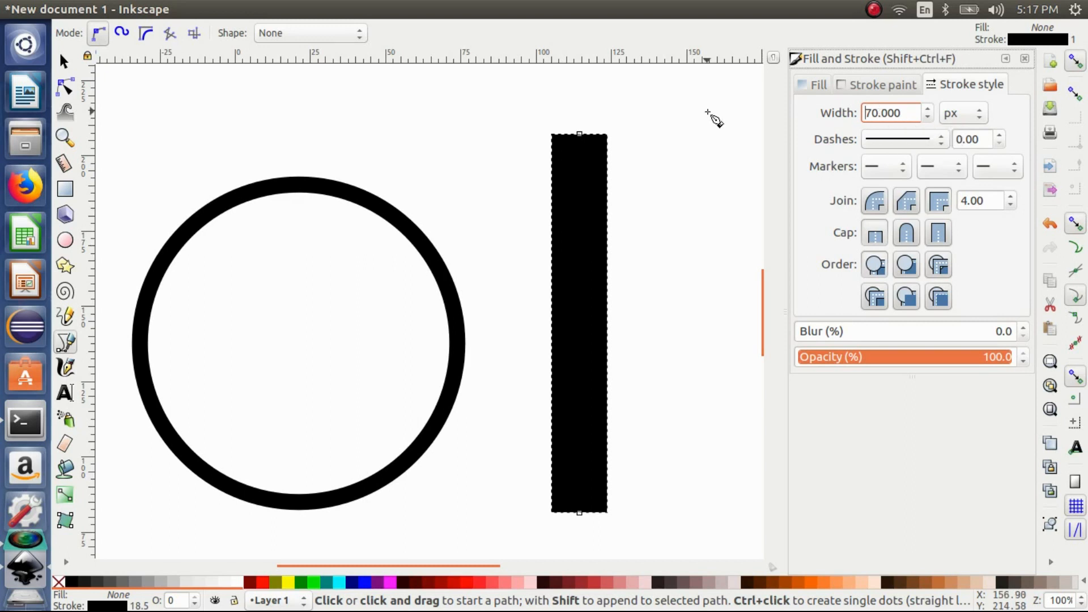
- Set the vertical line's stroke width to 80 px and deselect it
{"action": "left_click", "coordinate": [65, 63]}
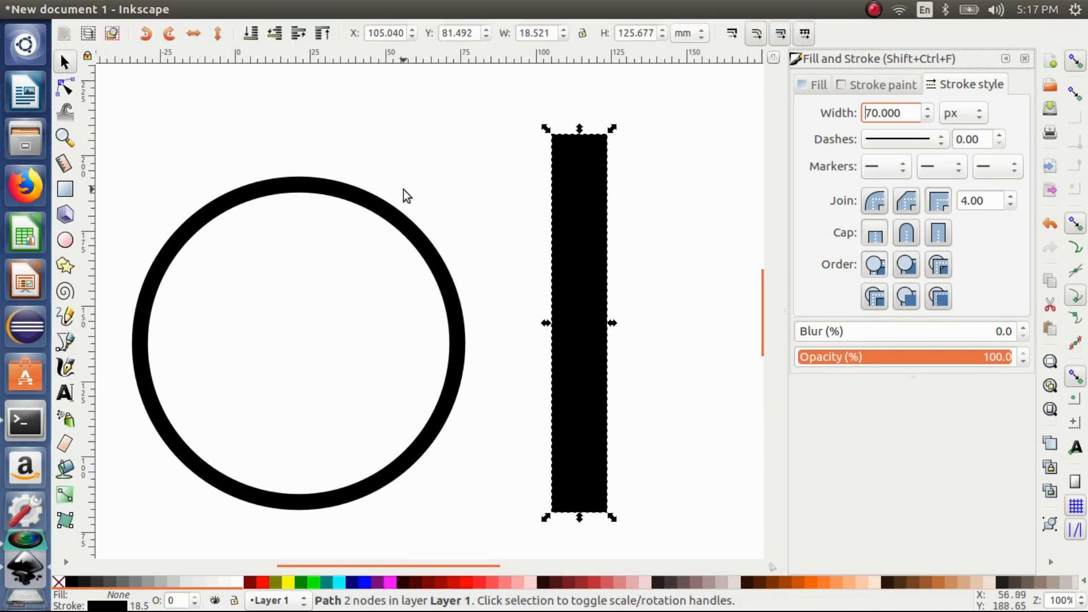
{"action": "triple_click", "coordinate": [878, 111]}
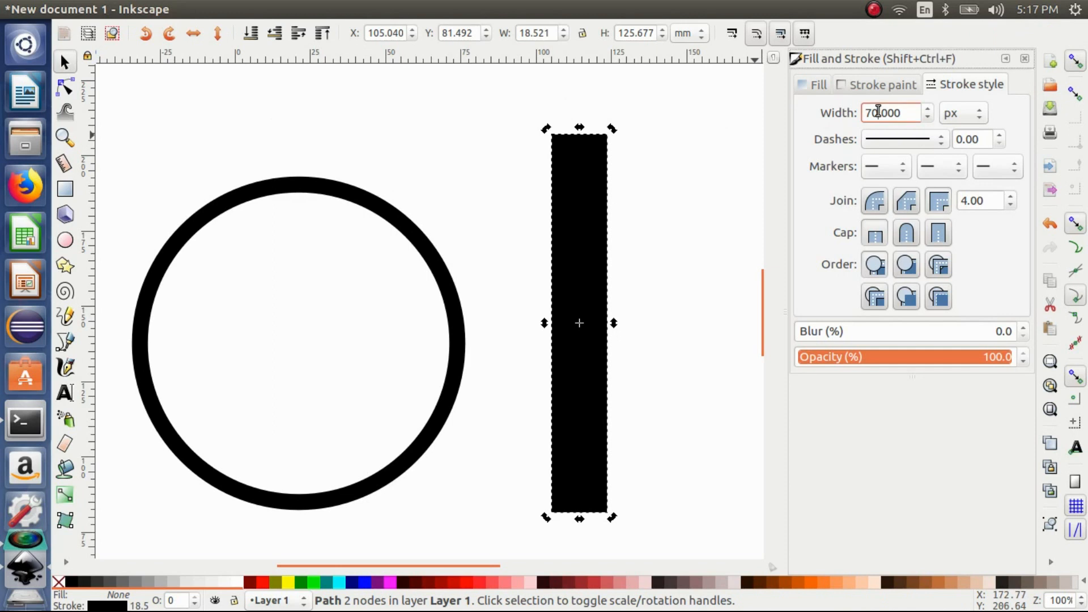
{"action": "type", "text": "80"}
{"action": "key", "text": "Return"}
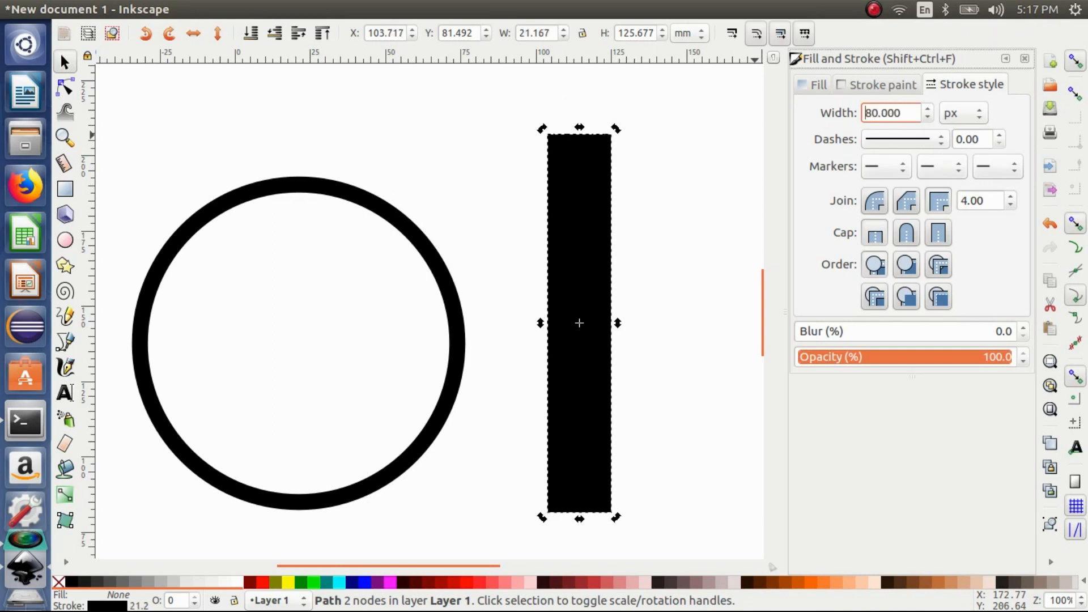
{"action": "left_click", "coordinate": [475, 152]}
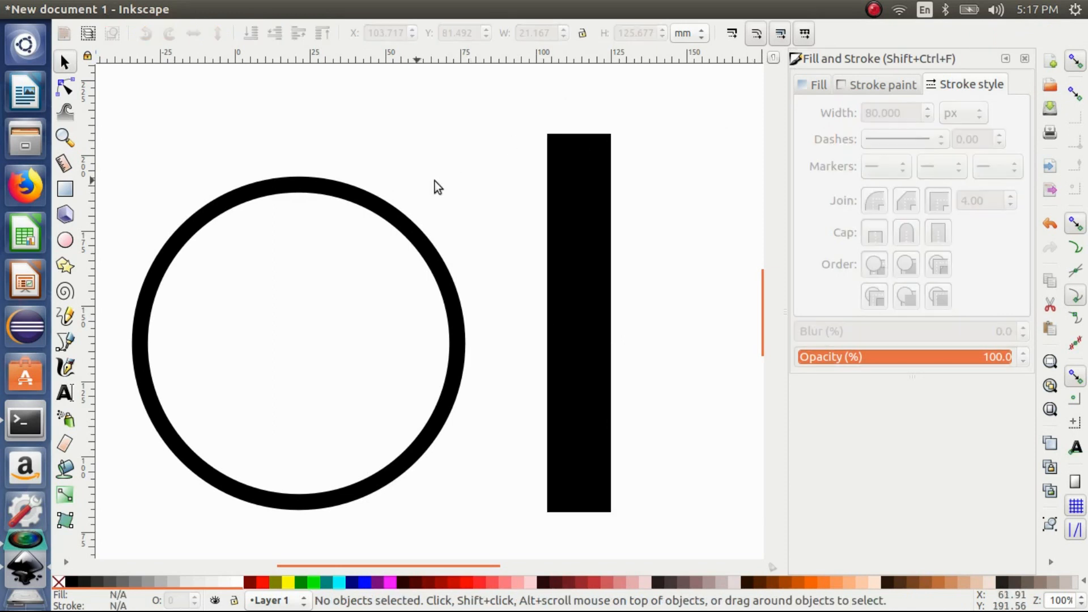
- Place a horizontal guide snapped to the thick line's rotation center, with snapping to rotation centers switched on
{"action": "left_click", "coordinate": [576, 200]}
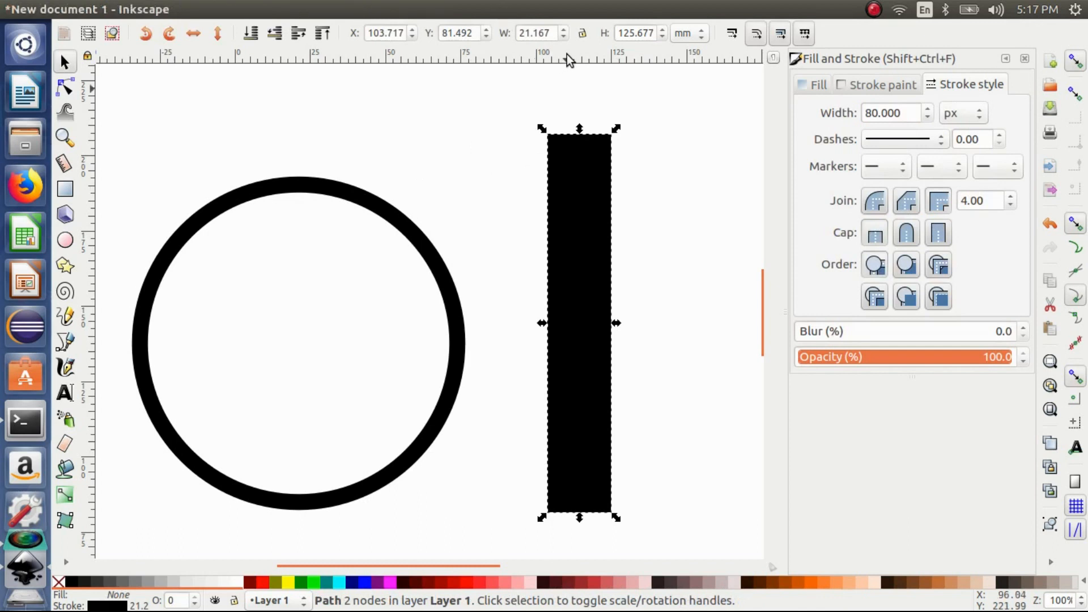
{"action": "left_click_drag", "start_coordinate": [567, 61], "coordinate": [586, 389]}
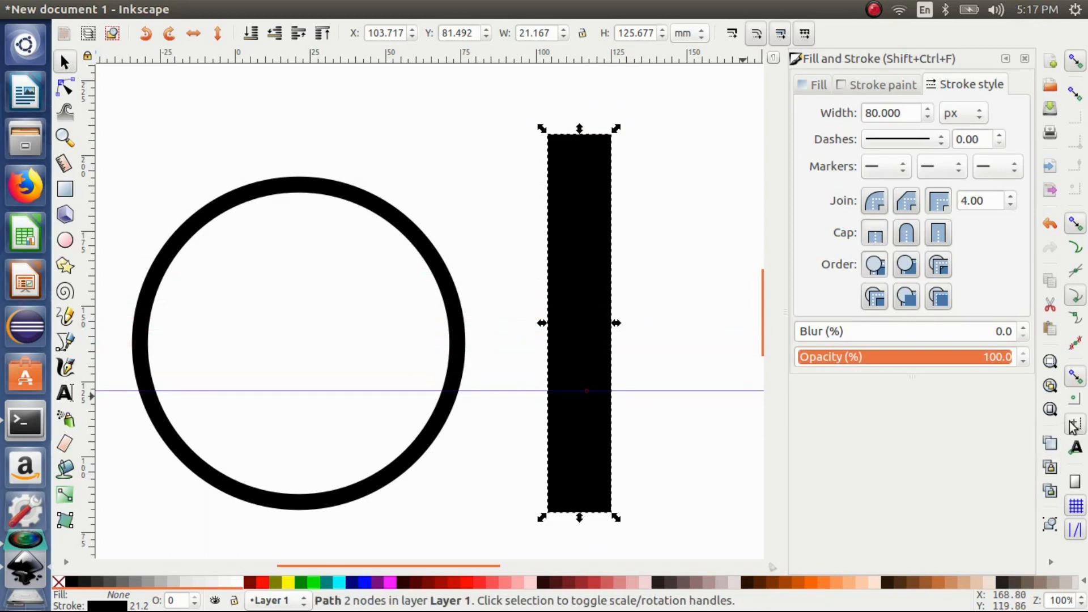
{"action": "left_click_drag", "start_coordinate": [682, 395], "coordinate": [581, 324]}
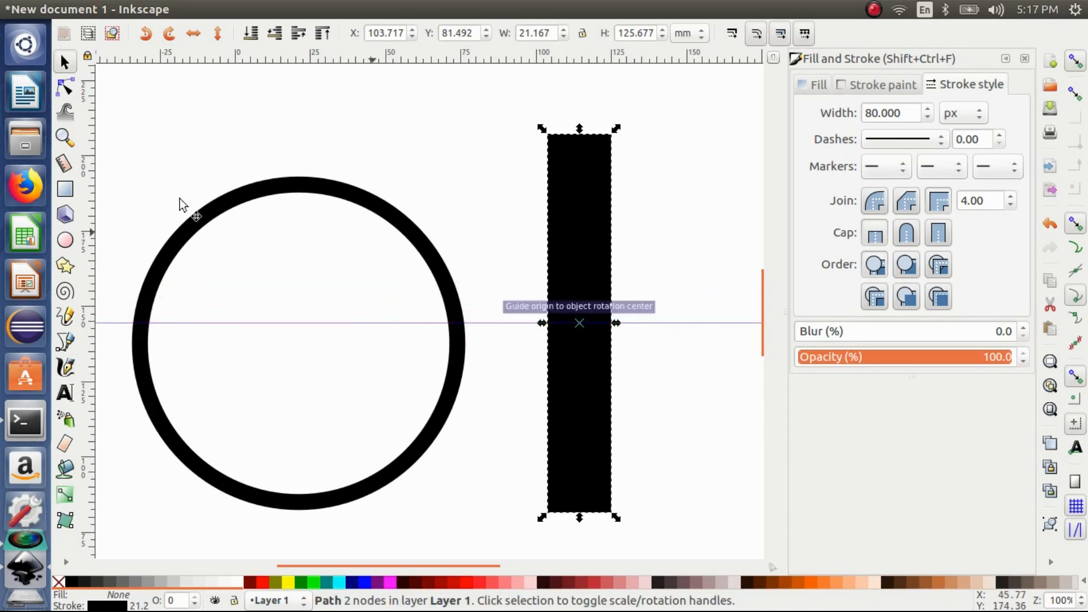
- Bend the thick line's middle to the right along the guide and give the stroke round caps
{"action": "left_click", "coordinate": [64, 91]}
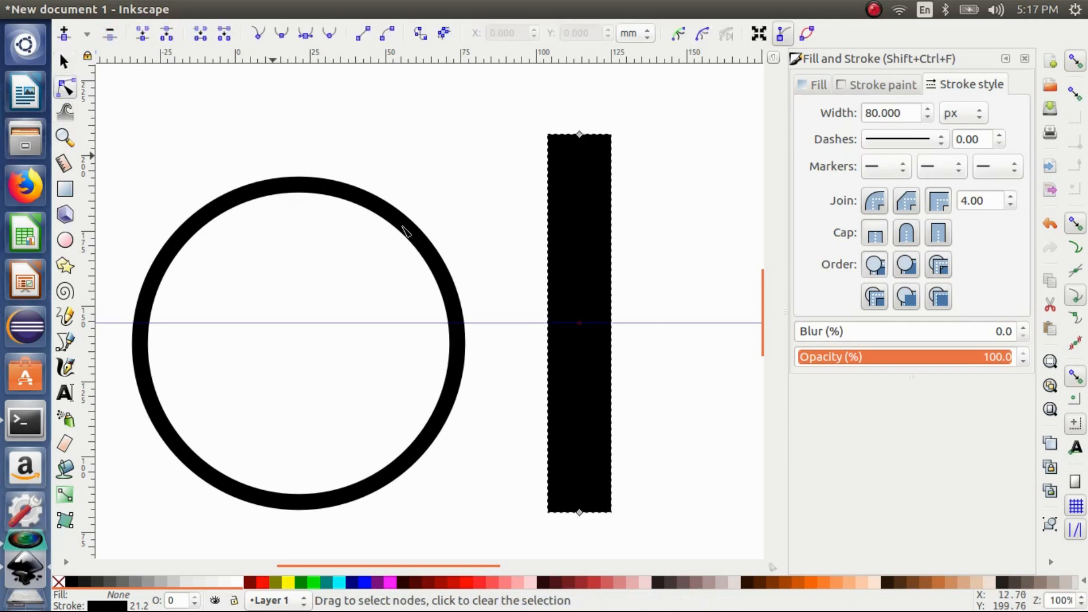
{"action": "left_click_drag", "start_coordinate": [584, 308], "coordinate": [634, 323]}
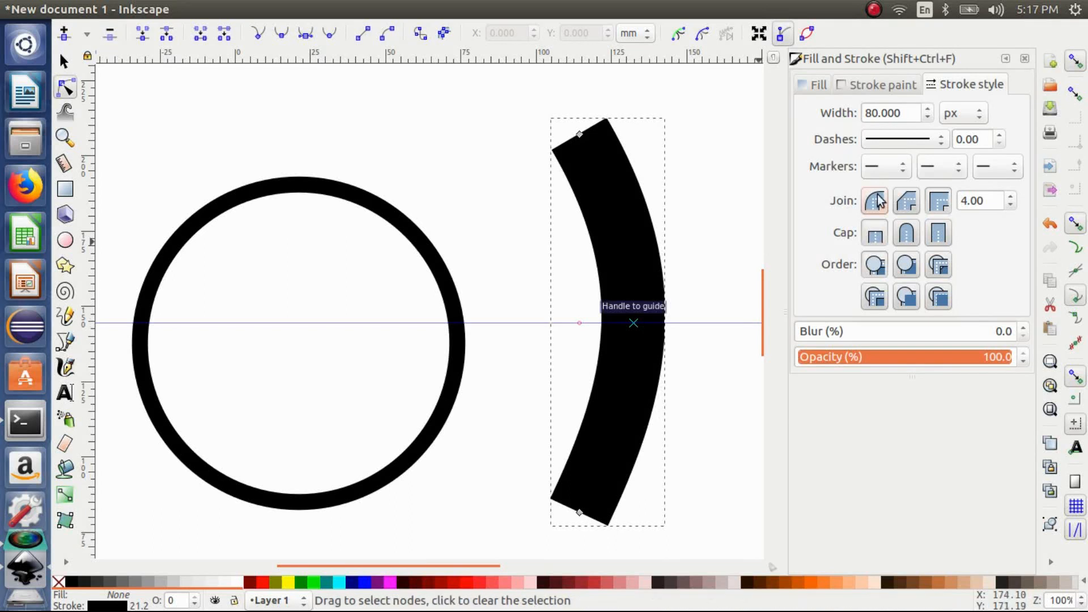
{"action": "left_click", "coordinate": [905, 236]}
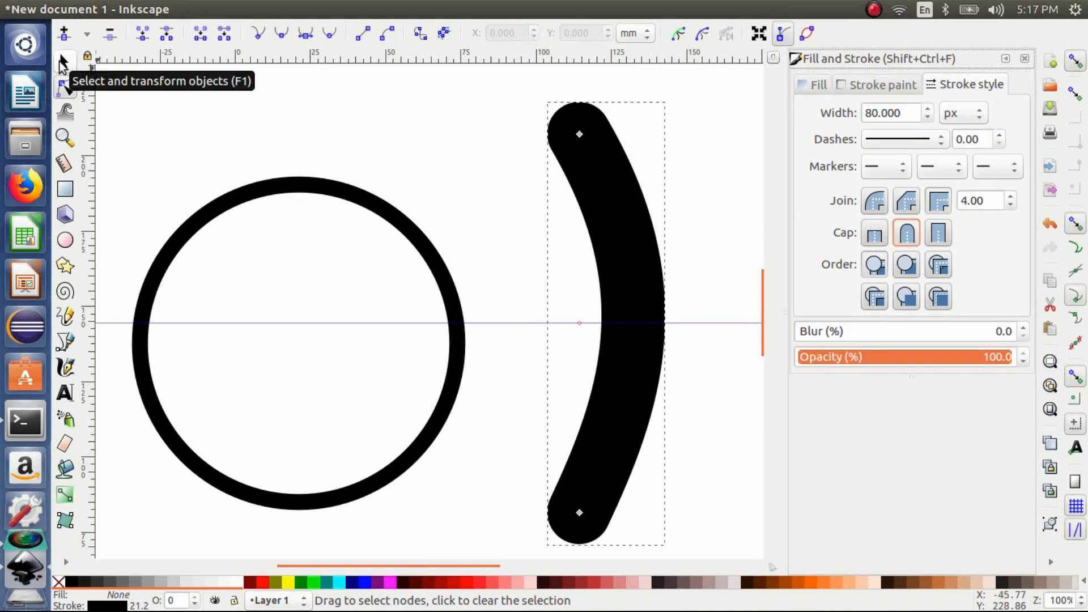
- Delete the horizontal guide running through the curved bar
{"action": "left_click", "coordinate": [62, 62]}
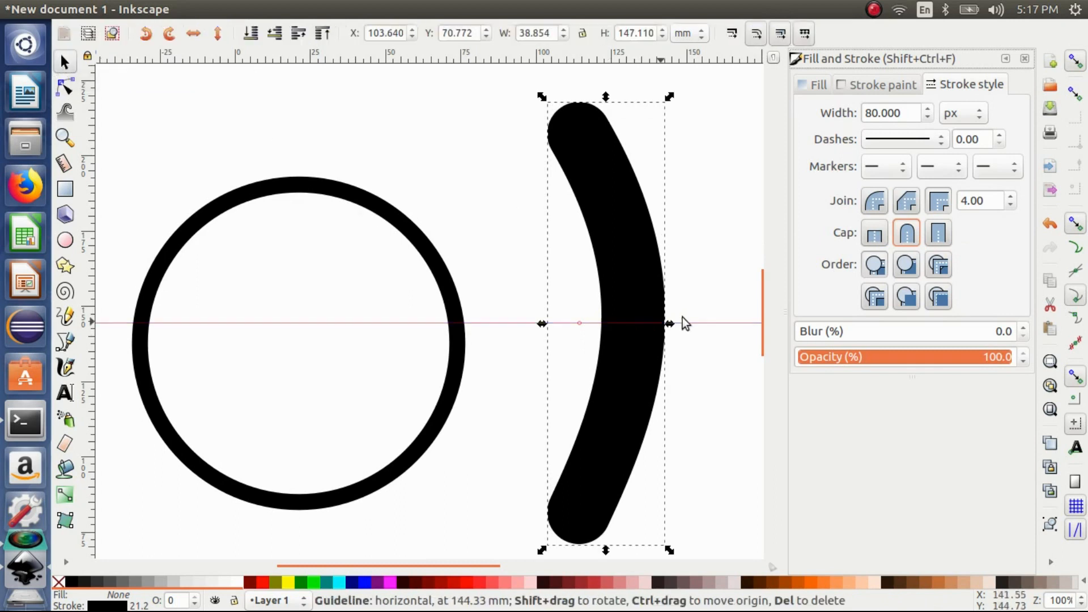
{"action": "key", "text": "Delete"}
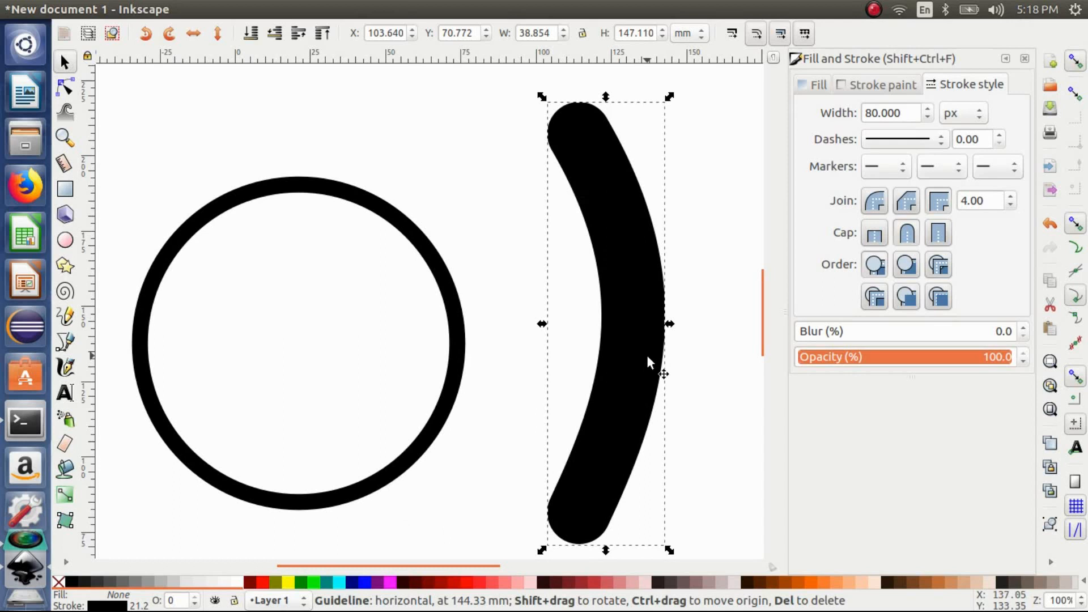
{"action": "left_click", "coordinate": [712, 334]}
- Convert the curved bar's stroke to a path and fill it with brown #D38D5F
{"action": "left_click", "coordinate": [614, 271]}
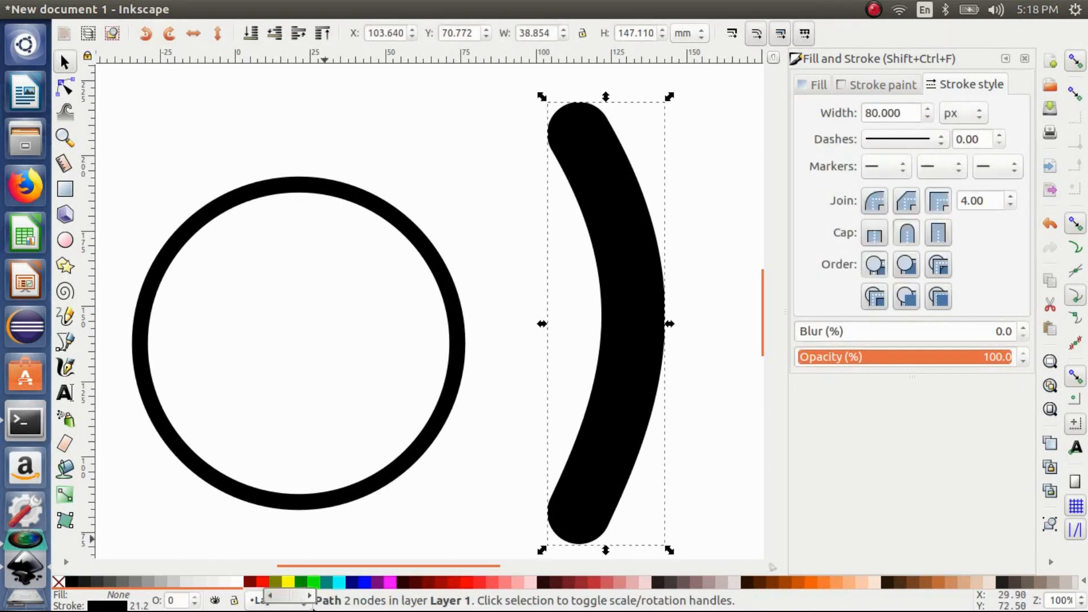
{"action": "mouse_move", "coordinate": [401, 7]}
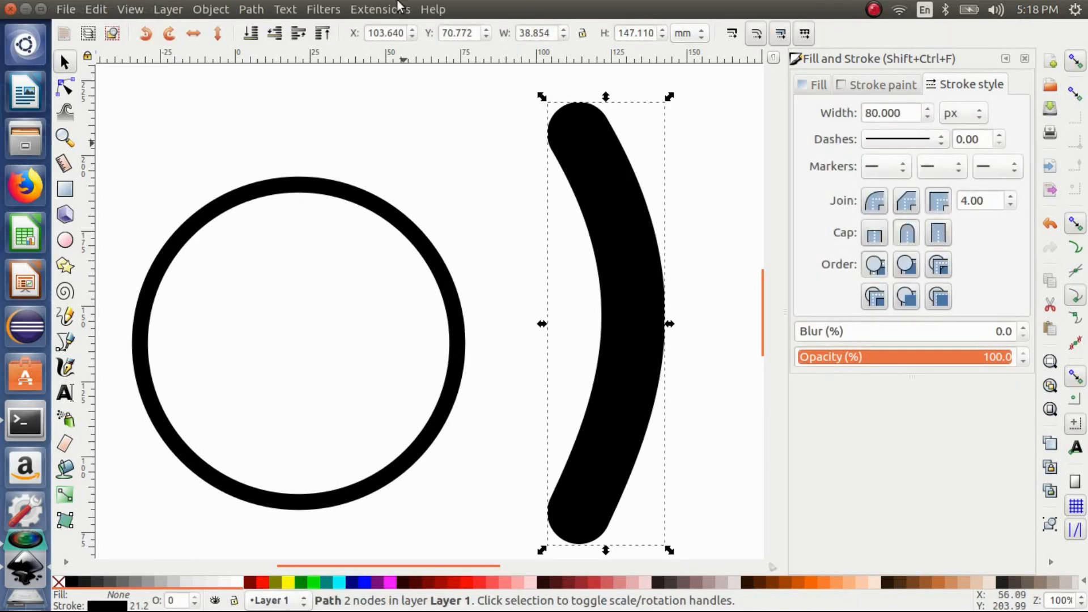
{"action": "left_click", "coordinate": [248, 9]}
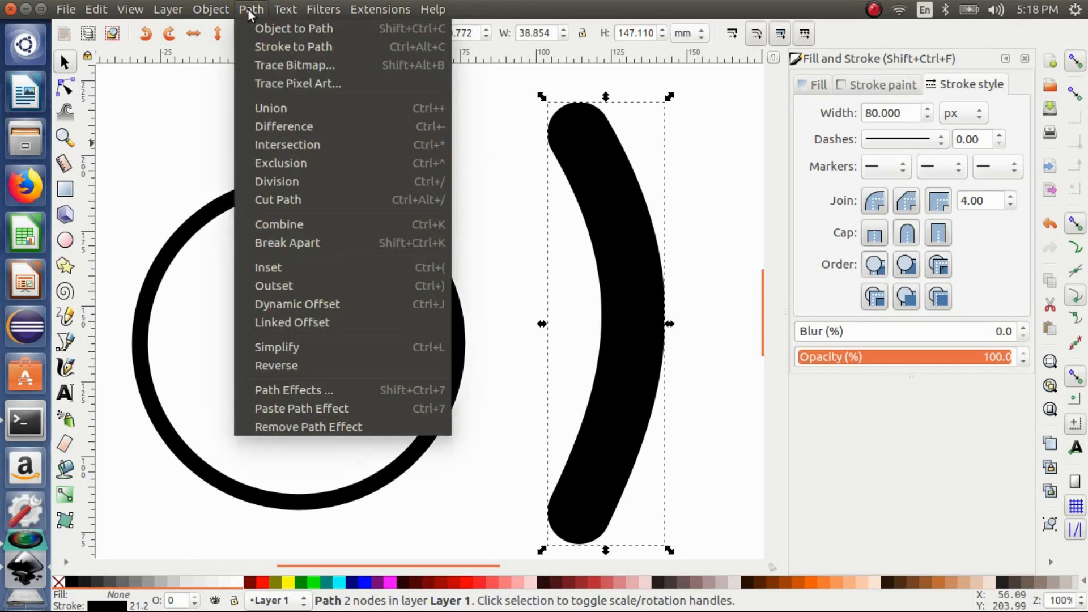
{"action": "left_click", "coordinate": [286, 46]}
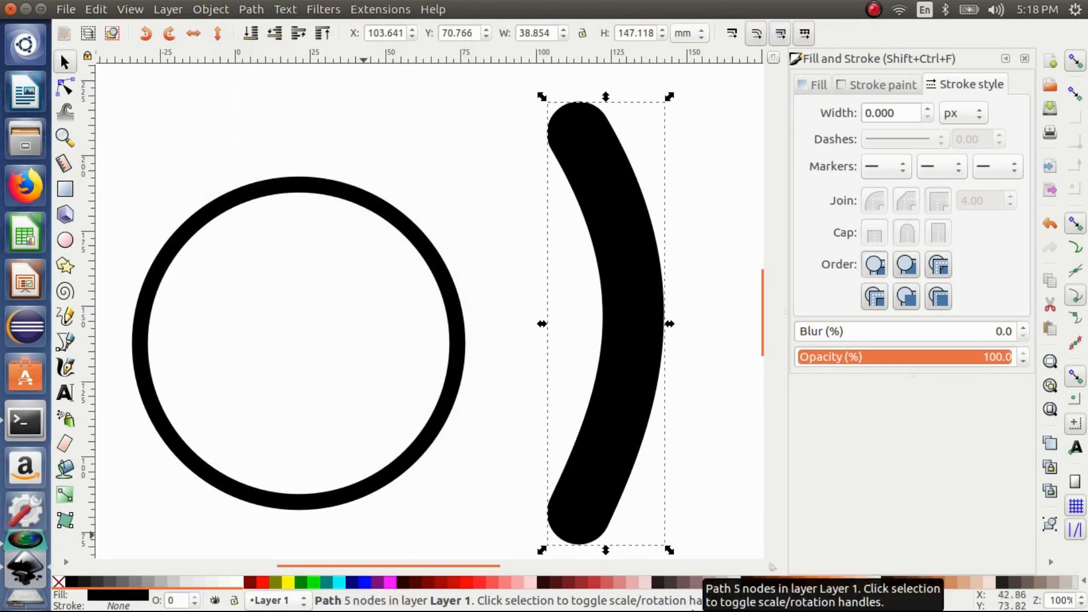
{"action": "left_click", "coordinate": [954, 582]}
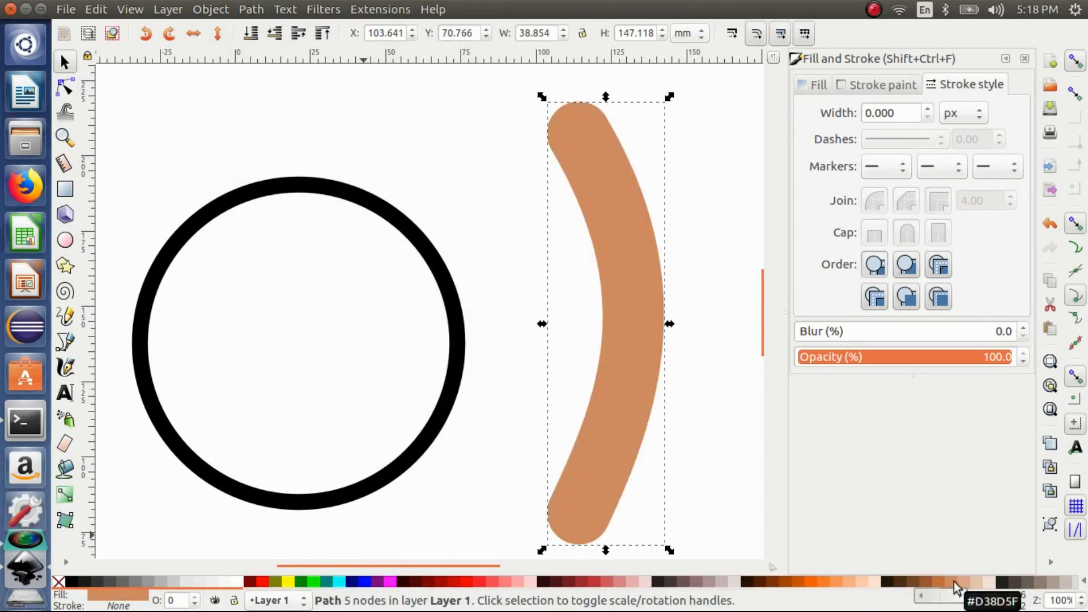
- Give the brown bar a flat black outline 20 px wide and deselect it
{"action": "left_click", "coordinate": [872, 85]}
{"action": "left_click", "coordinate": [834, 111]}
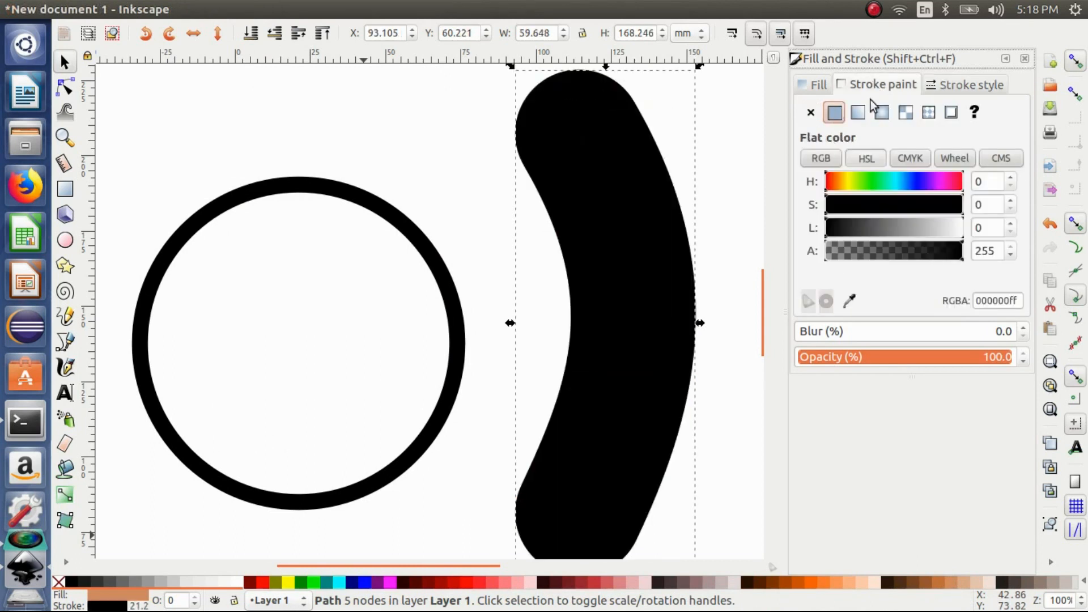
{"action": "left_click", "coordinate": [950, 91]}
{"action": "type", "text": "20"}
{"action": "key", "text": "Return"}
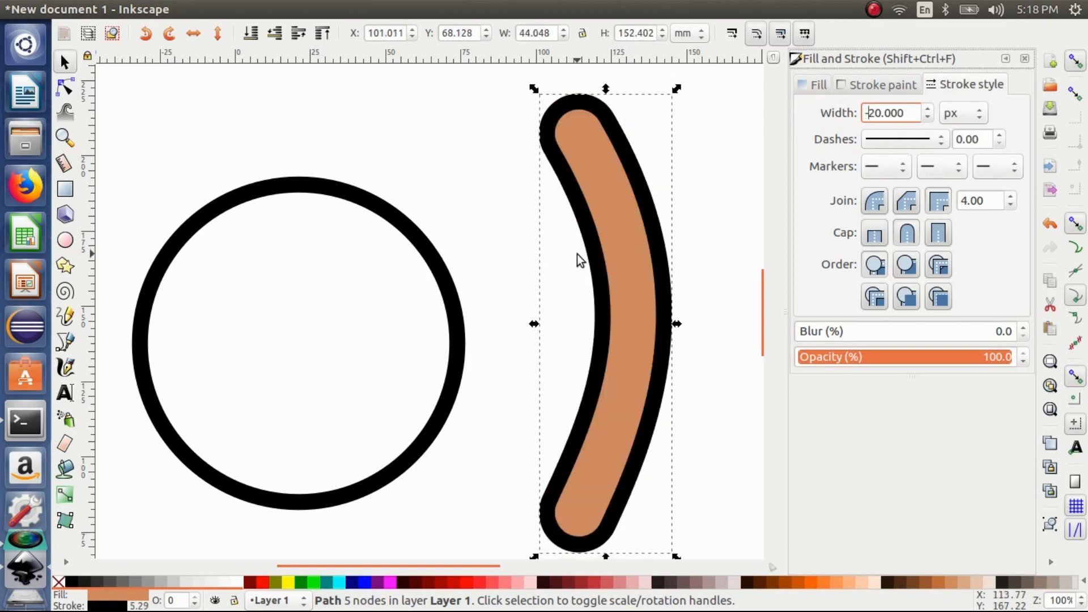
{"action": "left_click", "coordinate": [722, 200]}
- Turn the circle into a pie segment by setting its arc end angle to 45 degrees
{"action": "key", "text": "minus"}
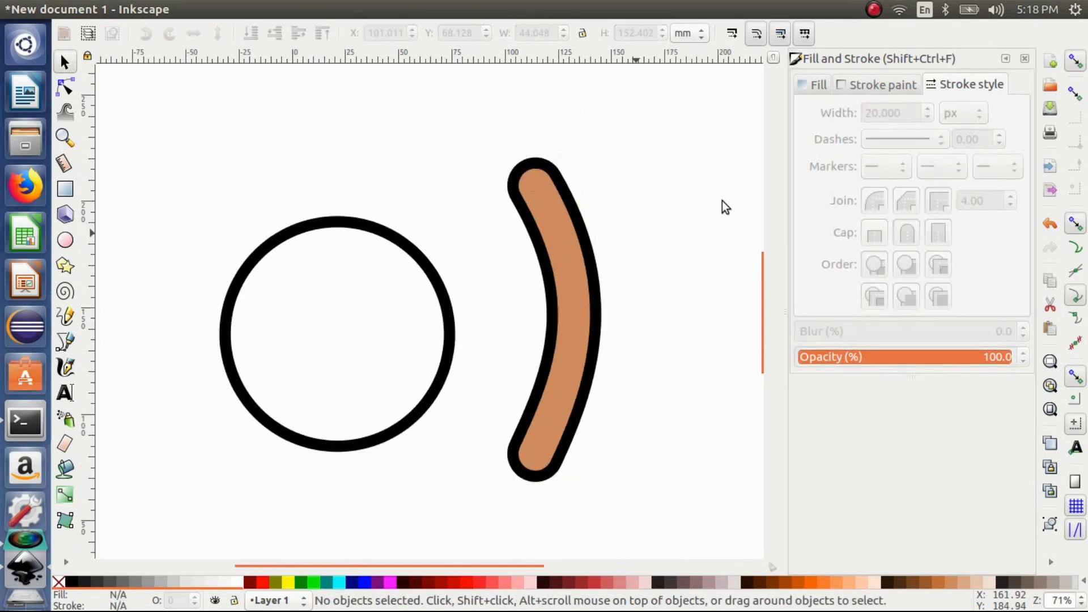
{"action": "left_click", "coordinate": [576, 230]}
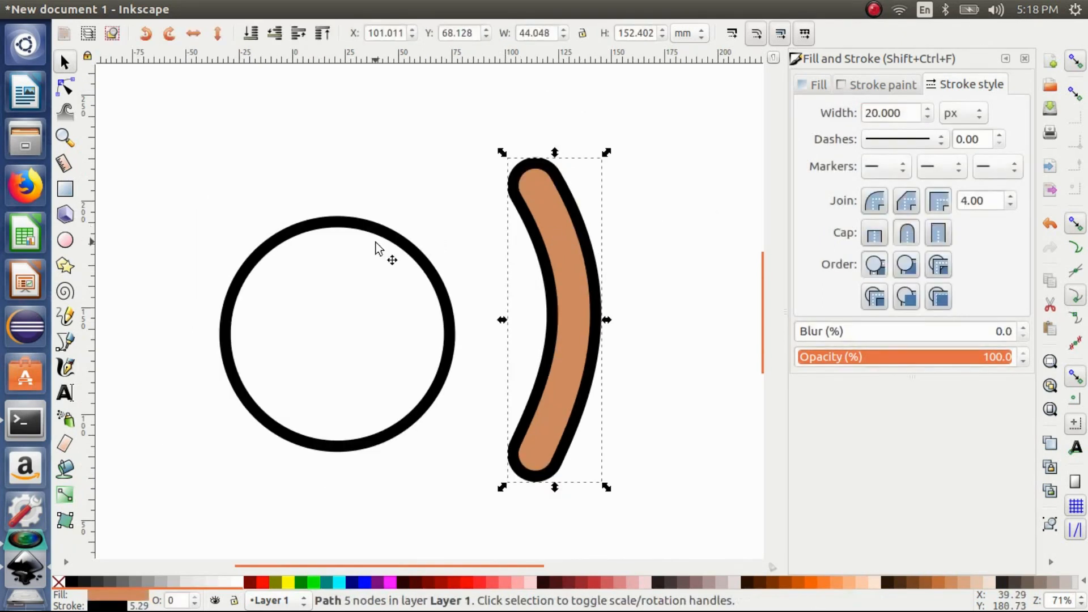
{"action": "left_click", "coordinate": [395, 248]}
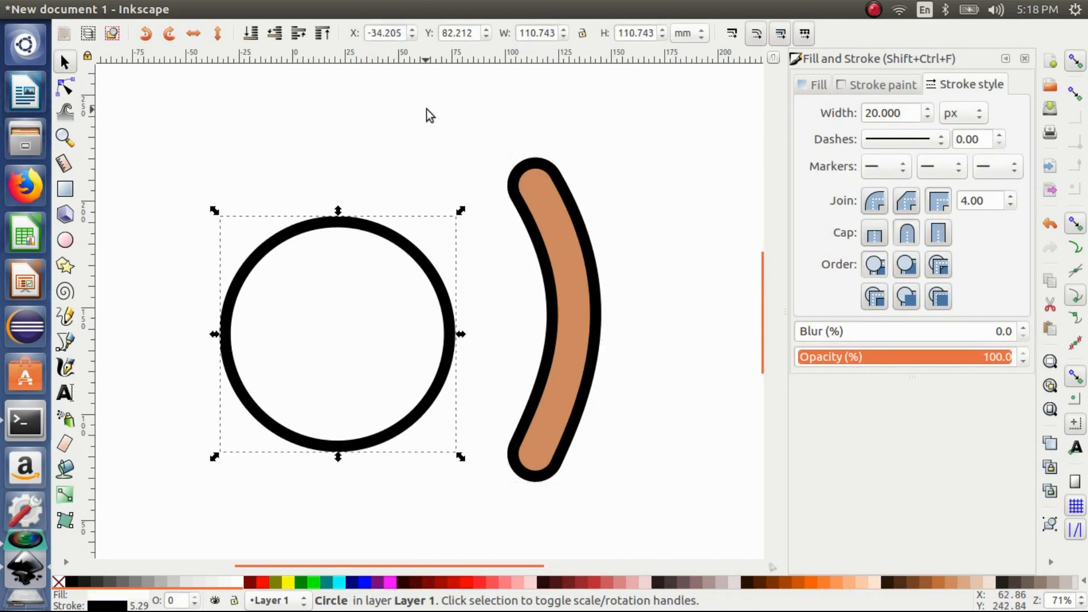
{"action": "left_click", "coordinate": [67, 240]}
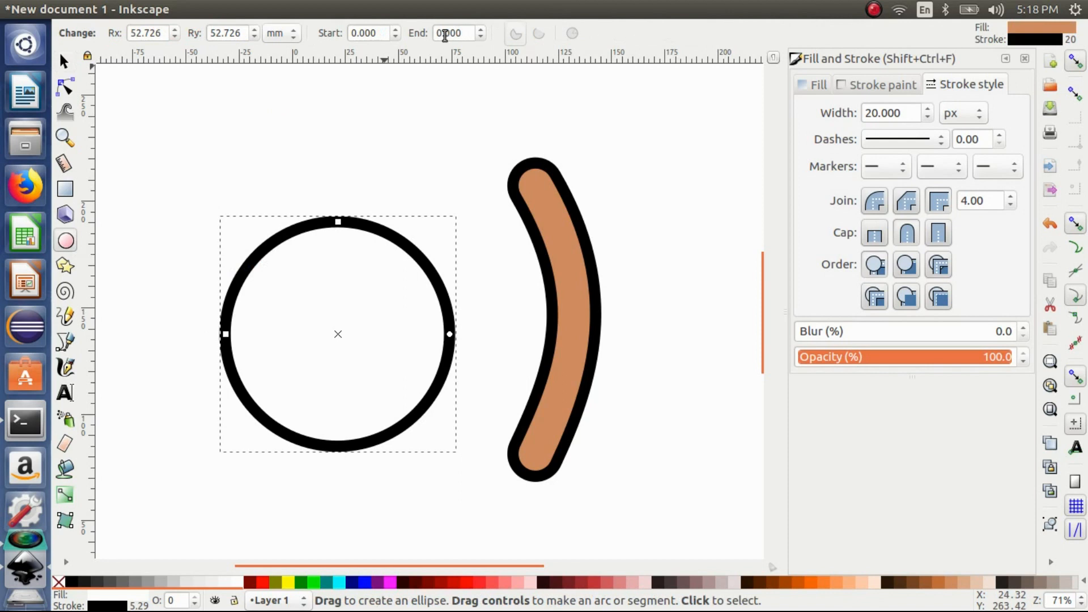
{"action": "left_click", "coordinate": [448, 36]}
{"action": "type", "text": "45"}
{"action": "key", "text": "Return"}
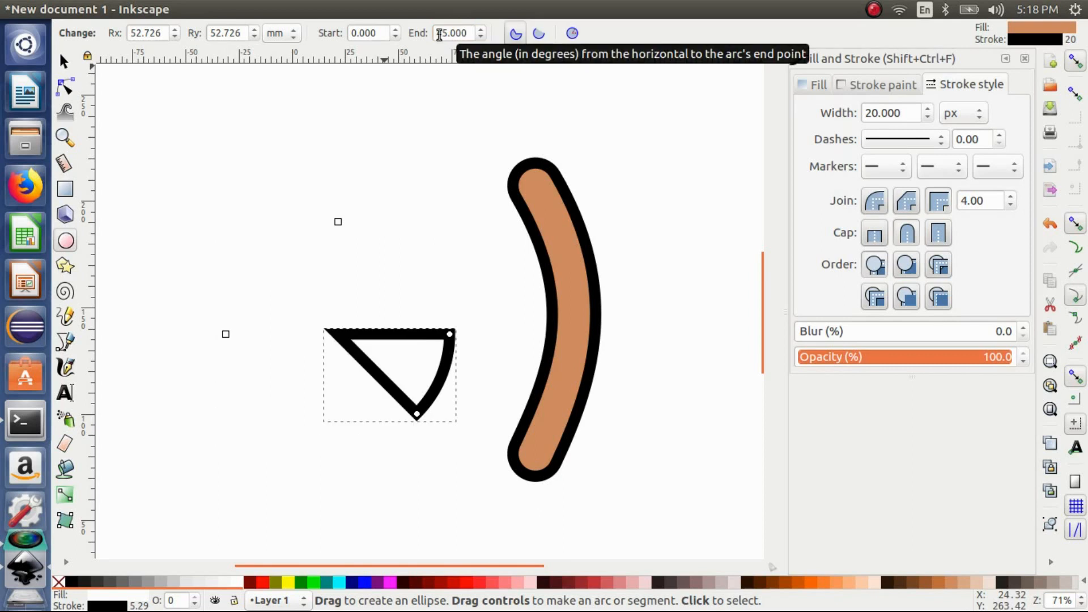
- Flip the pie segment vertically and enlarge it uniformly about its center to about 176 by 130 mm
{"action": "left_click", "coordinate": [62, 63]}
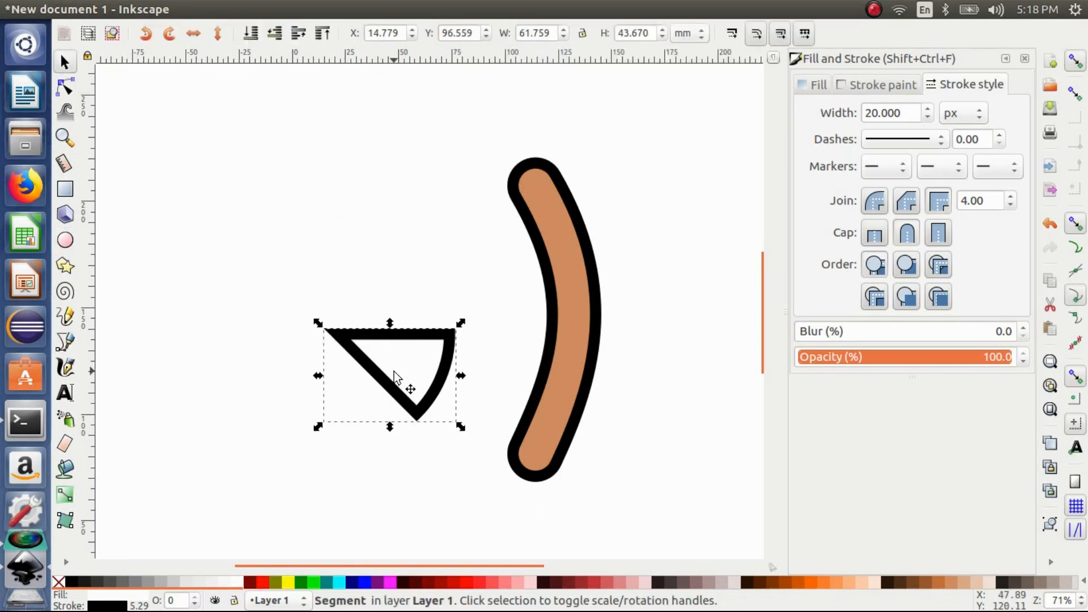
{"action": "mouse_move", "coordinate": [203, 14]}
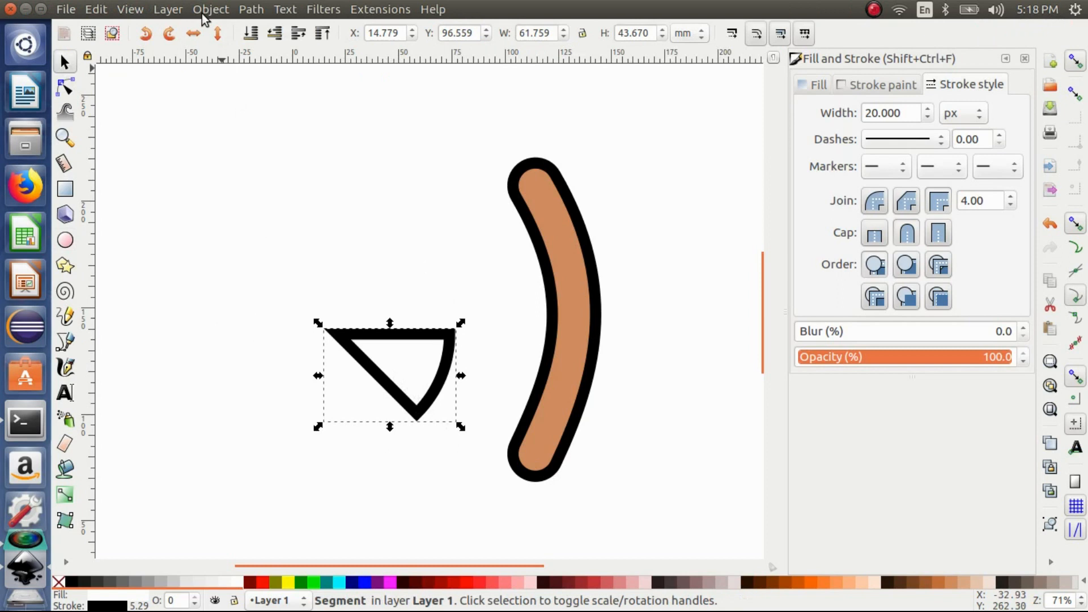
{"action": "left_click", "coordinate": [218, 34]}
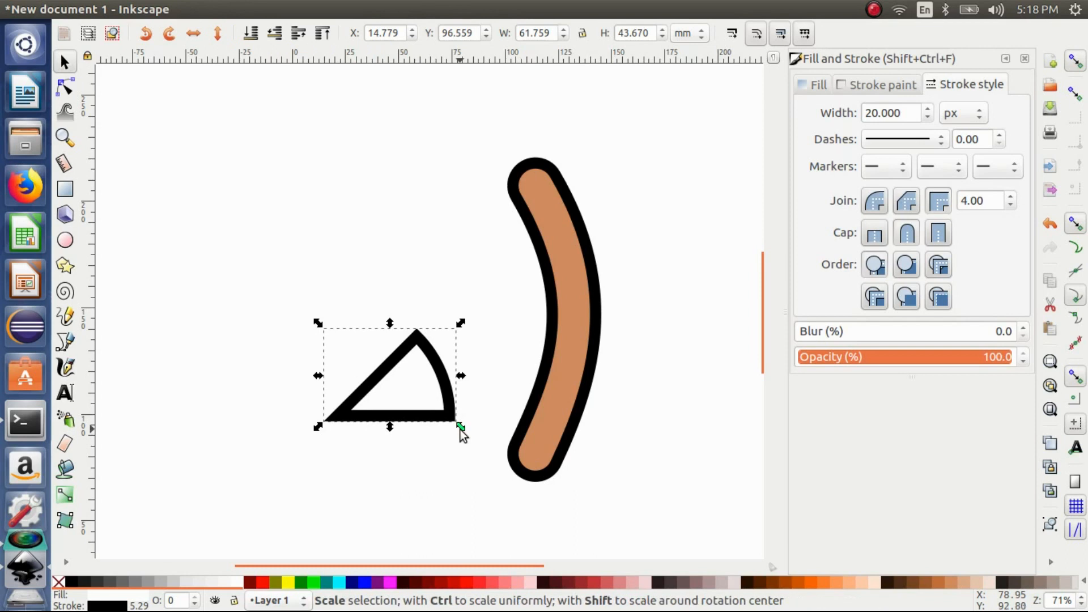
{"action": "left_click_drag", "start_coordinate": [460, 429], "coordinate": [590, 517]}
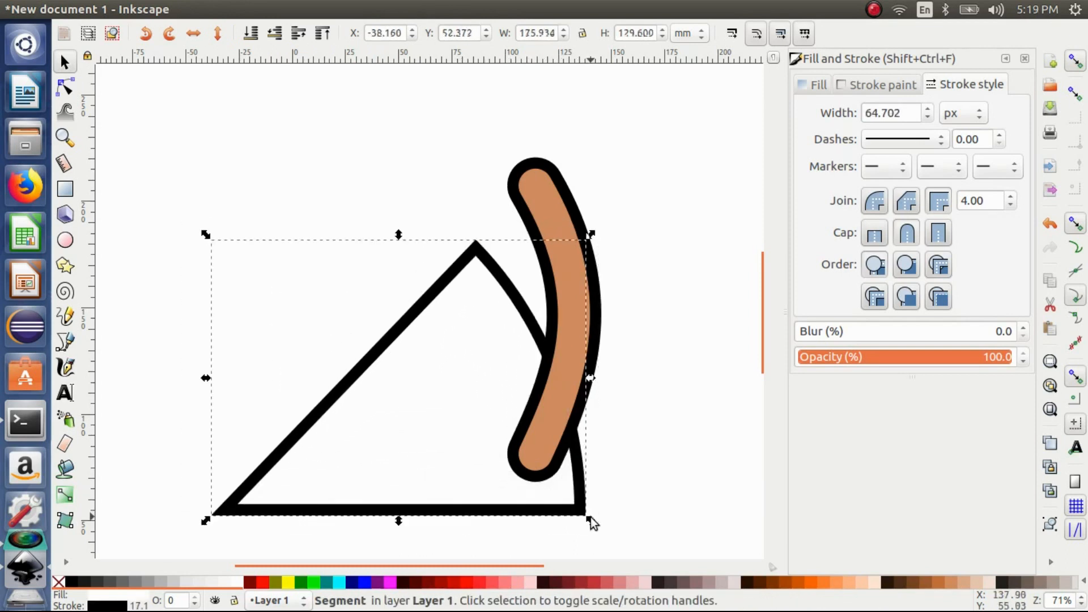
- Move the pie segment clear of the brown bar and rotate the bar counterclockwise to follow the segment's curved edge
{"action": "left_click_drag", "start_coordinate": [485, 268], "coordinate": [408, 209]}
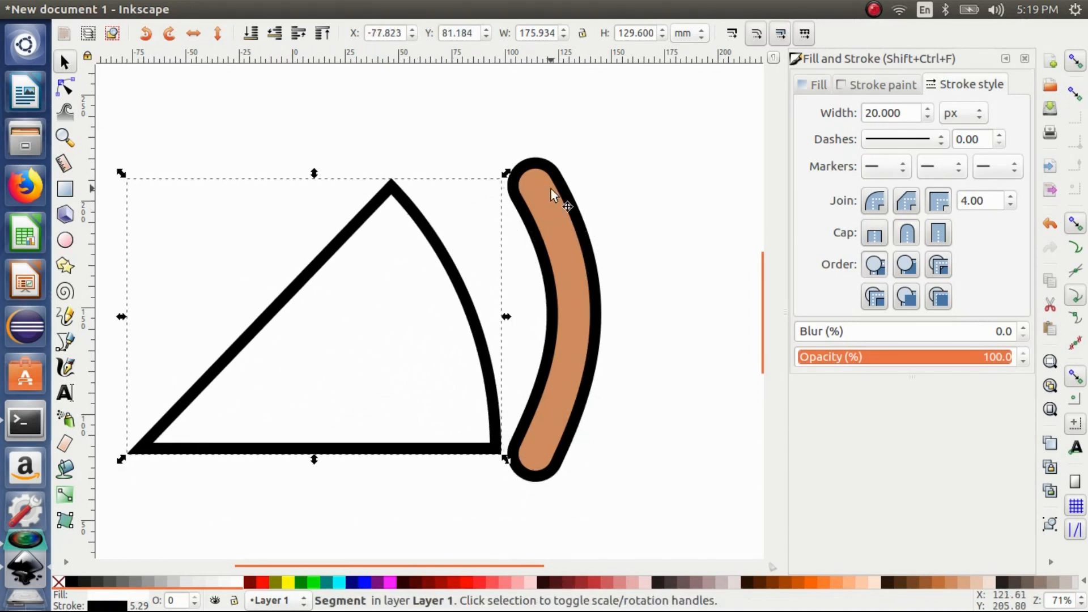
{"action": "left_click", "coordinate": [551, 188]}
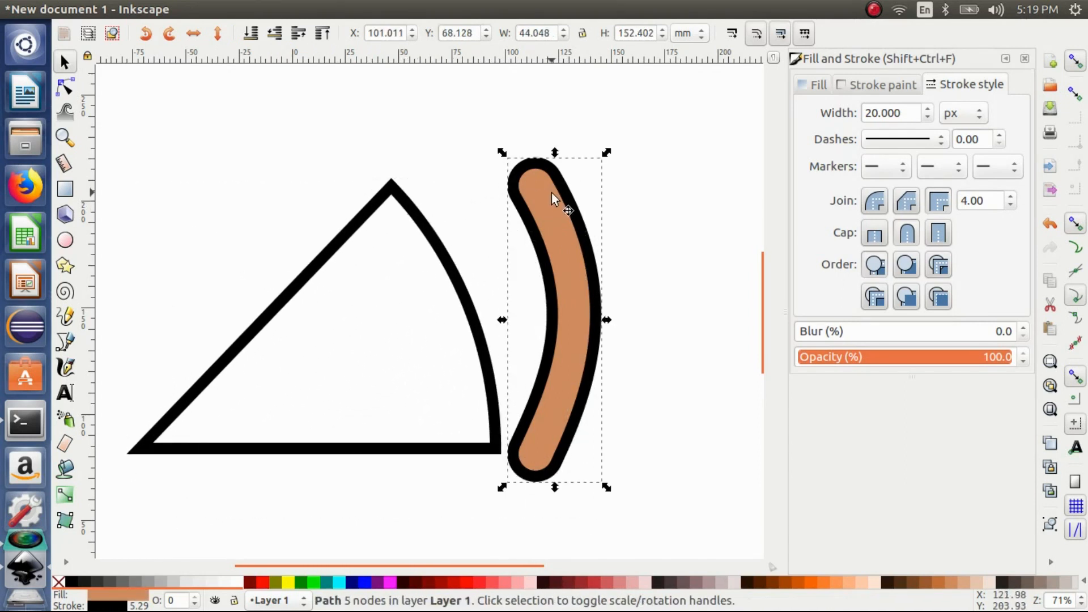
{"action": "left_click", "coordinate": [519, 183]}
{"action": "left_click_drag", "start_coordinate": [501, 155], "coordinate": [450, 148]}
- Shrink the pie segment to about 153 by 112 mm and fit its curved edge behind the brown crust
{"action": "left_click", "coordinate": [492, 408]}
{"action": "left_click_drag", "start_coordinate": [507, 460], "coordinate": [481, 441]}
{"action": "left_click_drag", "start_coordinate": [455, 339], "coordinate": [538, 318]}
{"action": "left_click_drag", "start_coordinate": [480, 173], "coordinate": [481, 177]}
{"action": "left_click_drag", "start_coordinate": [548, 240], "coordinate": [549, 243]}
{"action": "left_click", "coordinate": [702, 254]}
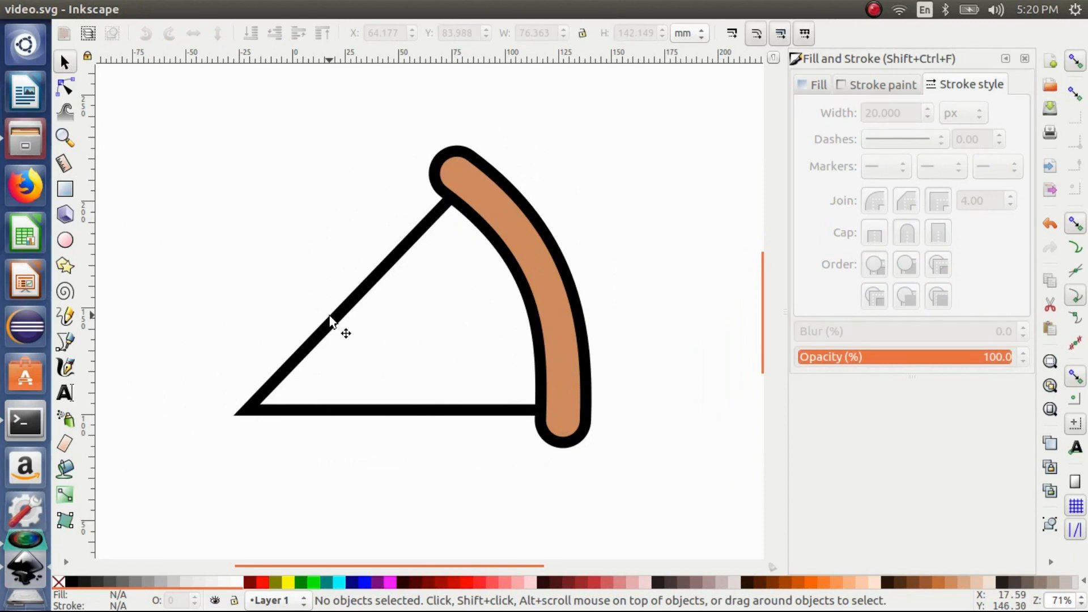
- Draw a whole brown circle over the slice's slanted edge and scale it to about 58 mm across
{"action": "left_click", "coordinate": [64, 243]}
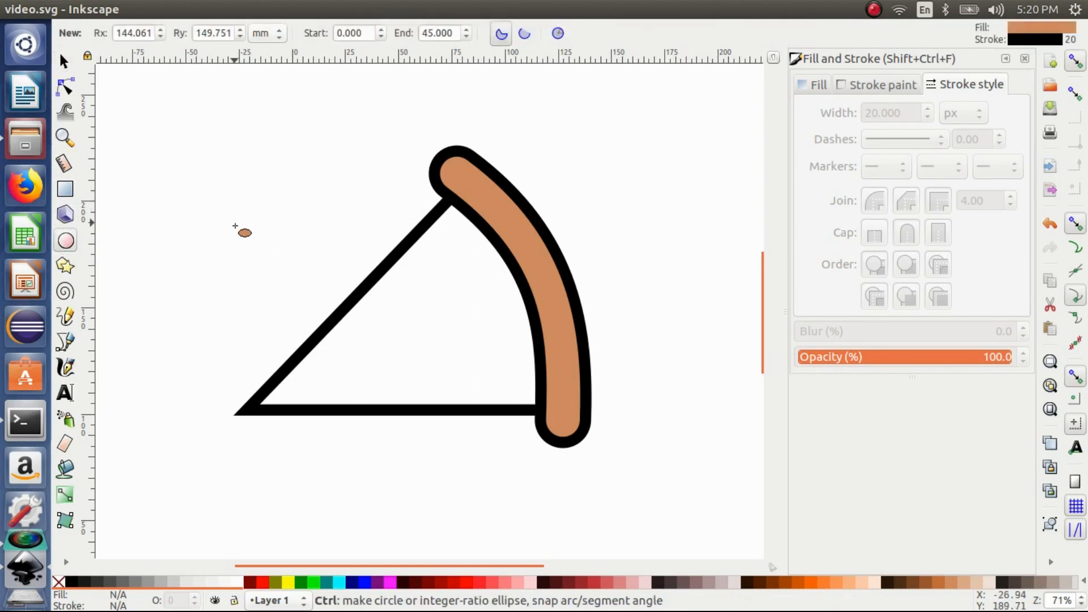
{"action": "left_click_drag", "start_coordinate": [250, 249], "coordinate": [399, 388]}
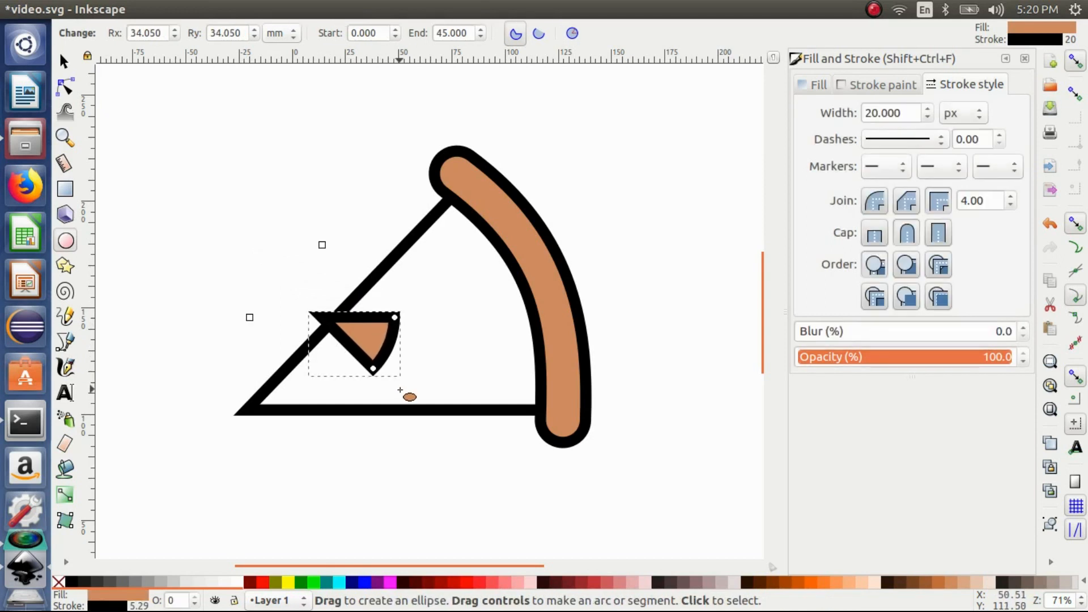
{"action": "left_click", "coordinate": [572, 34]}
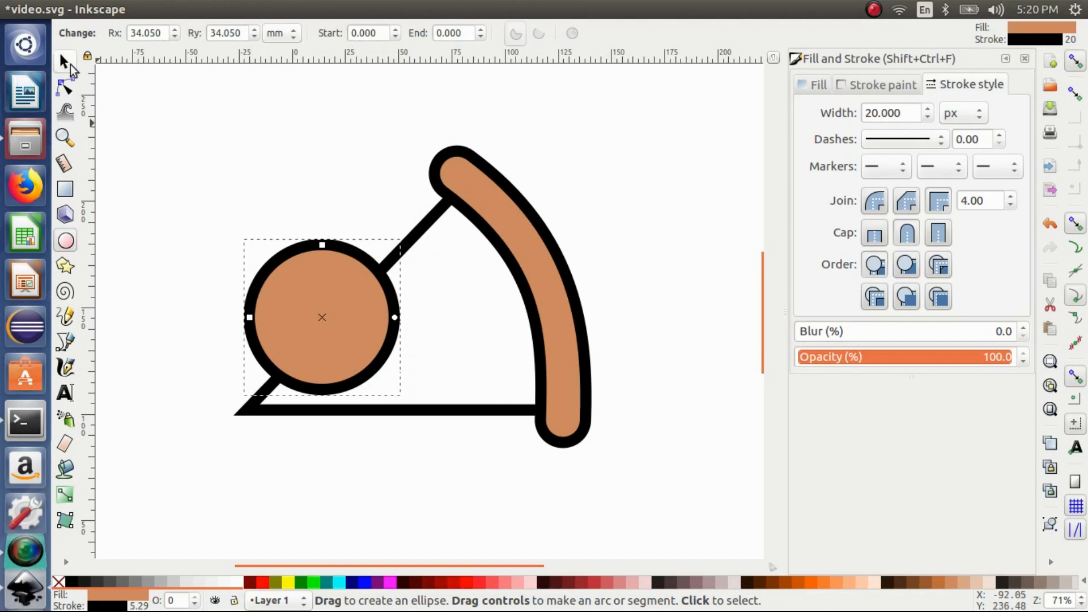
{"action": "left_click", "coordinate": [71, 67]}
{"action": "left_click_drag", "start_coordinate": [381, 350], "coordinate": [401, 347]}
{"action": "left_click_drag", "start_coordinate": [408, 385], "coordinate": [379, 348]}
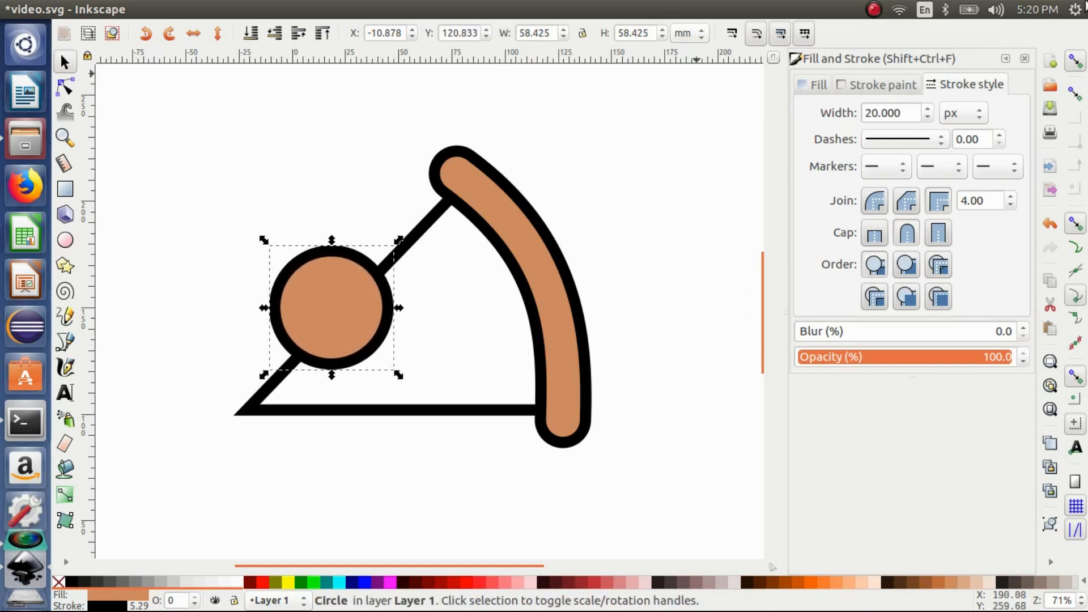
- Set the circle's outline width to 12 px and shrink it to about 53 mm across on the slanted edge
{"action": "triple_click", "coordinate": [889, 113]}
{"action": "type", "text": "15"}
{"action": "key", "text": "Return"}
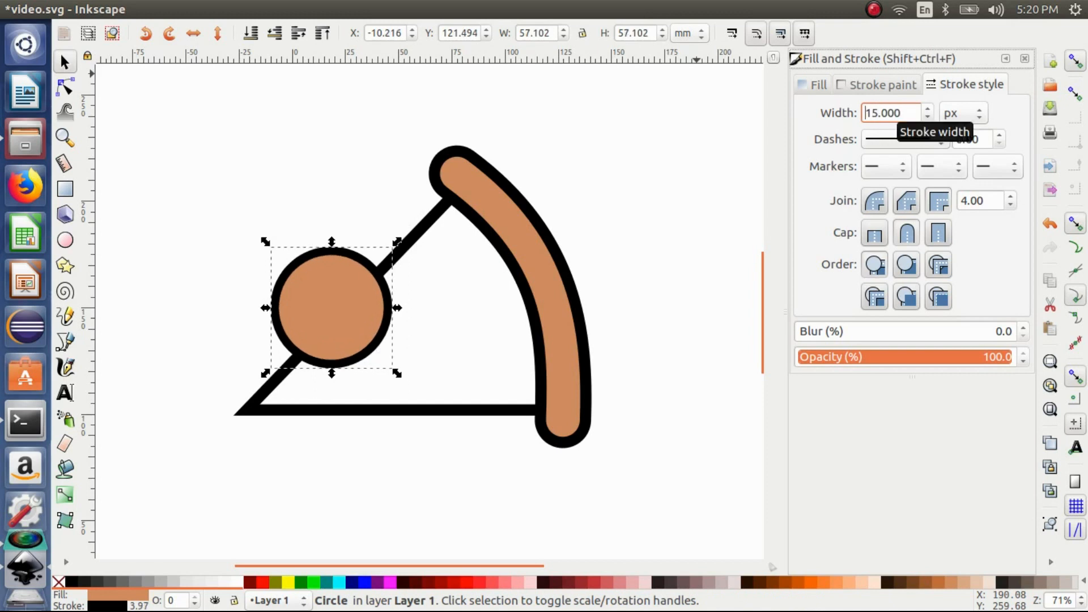
{"action": "double_click", "coordinate": [871, 113]}
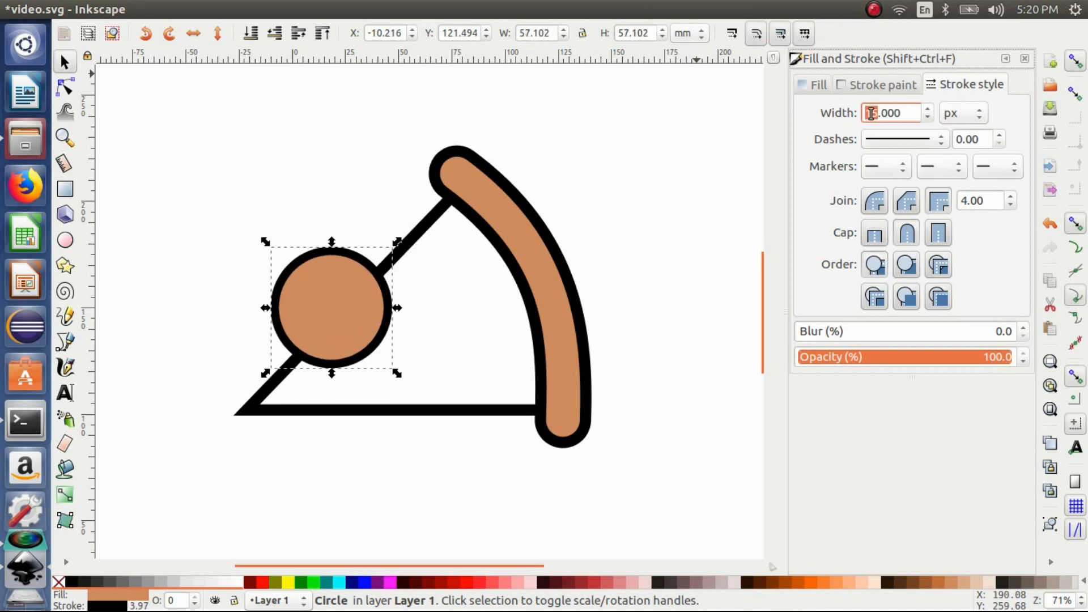
{"action": "key", "text": "Return"}
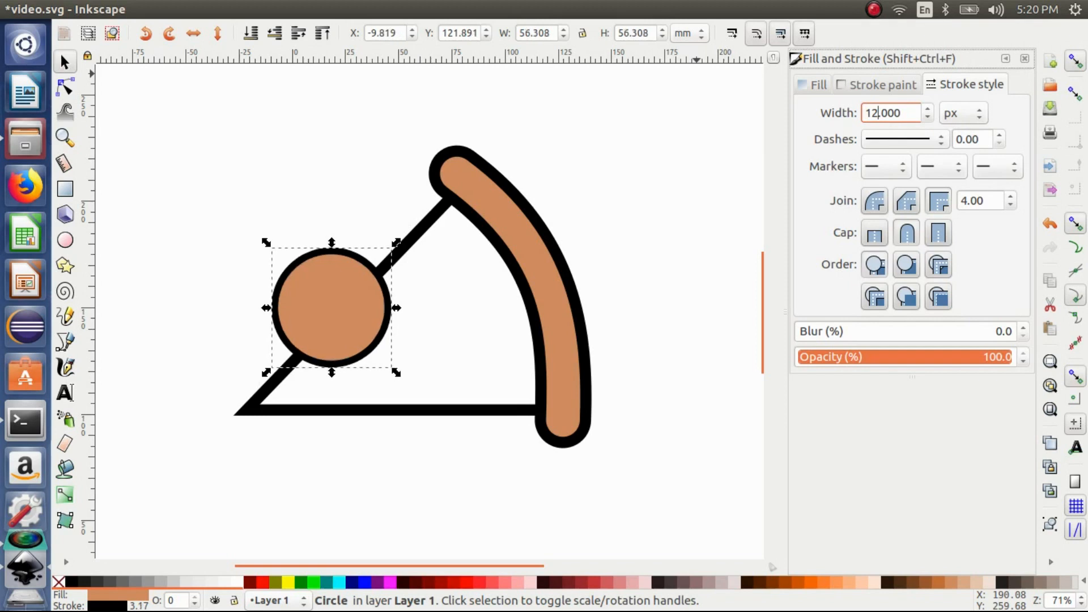
{"action": "left_click_drag", "start_coordinate": [396, 369], "coordinate": [393, 367]}
{"action": "left_click_drag", "start_coordinate": [369, 317], "coordinate": [378, 316]}
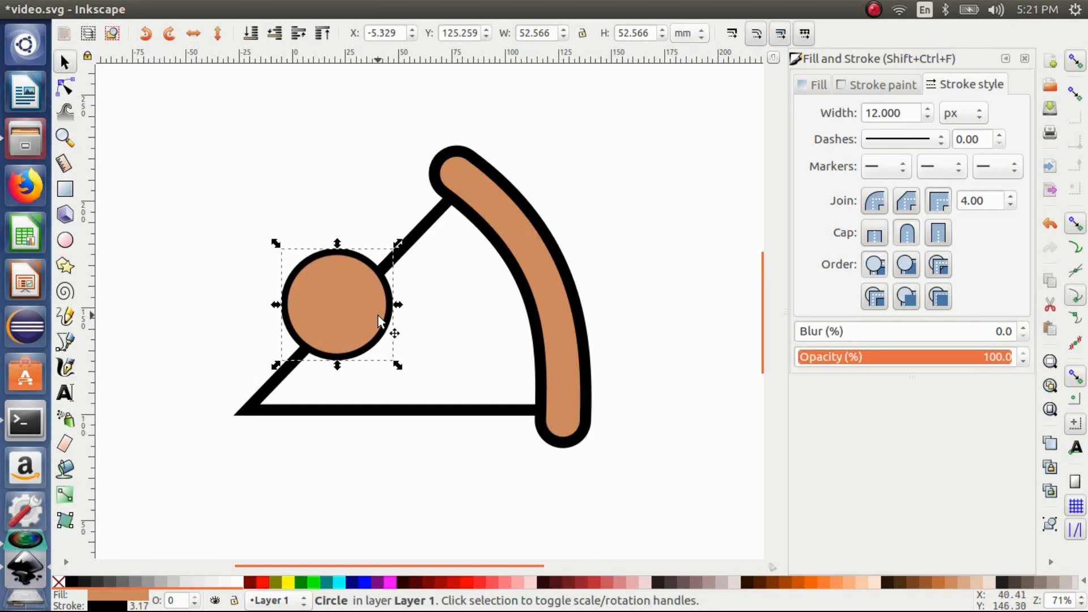
- Create two duplicates of the circle about 42 mm across, one over the crust's inner edge and one over the slice's bottom edge
{"action": "key", "text": "ctrl+d"}
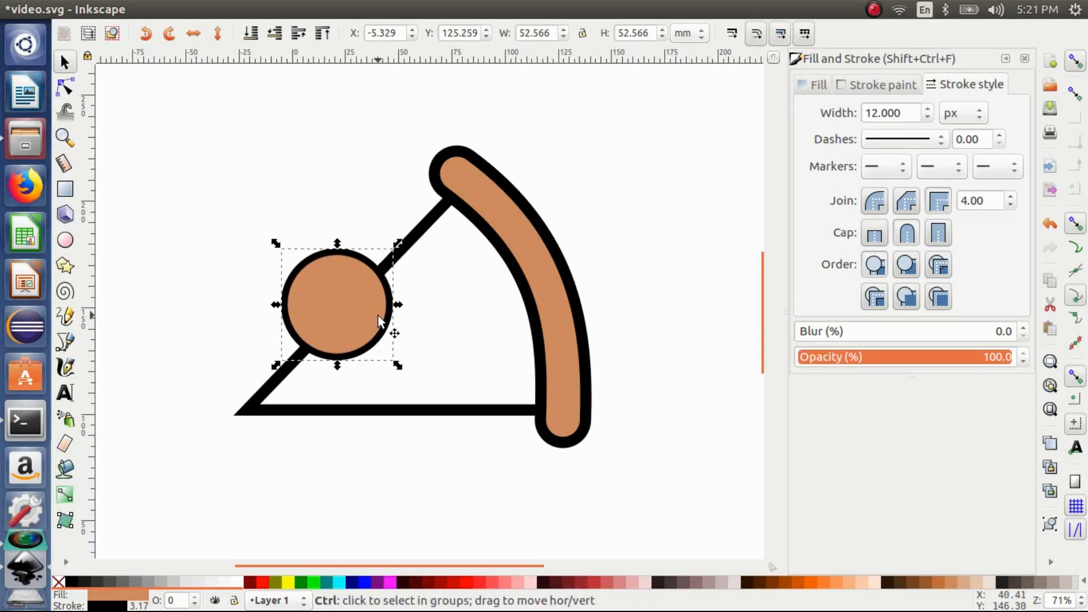
{"action": "left_click_drag", "start_coordinate": [356, 318], "coordinate": [528, 287]}
{"action": "mouse_move", "coordinate": [567, 335]}
{"action": "left_mouse_down"}
{"action": "mouse_move", "coordinate": [506, 282]}
{"action": "mouse_move", "coordinate": [447, 355]}
{"action": "left_mouse_up"}
{"action": "key", "text": "ctrl+d"}
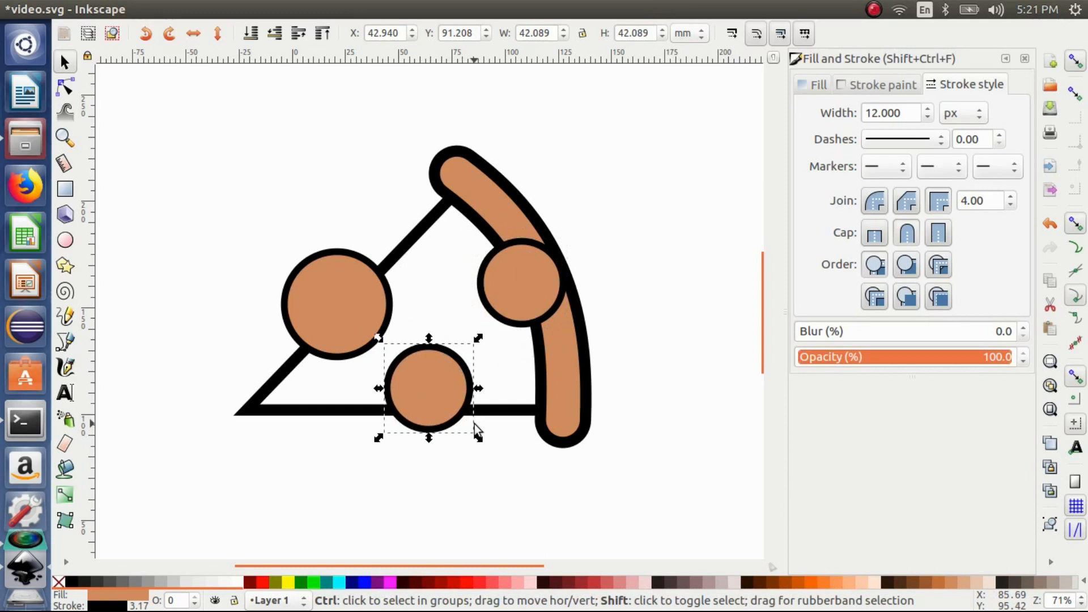
- Enlarge the circle on the slice's bottom edge to about 57 mm across and reposition it nearer the crust
{"action": "left_click_drag", "start_coordinate": [477, 438], "coordinate": [488, 447]}
{"action": "left_click_drag", "start_coordinate": [445, 369], "coordinate": [476, 369]}
{"action": "left_click_drag", "start_coordinate": [516, 447], "coordinate": [527, 457]}
{"action": "mouse_move", "coordinate": [474, 365]}
{"action": "left_mouse_down"}
{"action": "mouse_move", "coordinate": [486, 381]}
{"action": "mouse_move", "coordinate": [479, 372]}
{"action": "left_mouse_up"}
{"action": "left_click", "coordinate": [652, 271]}
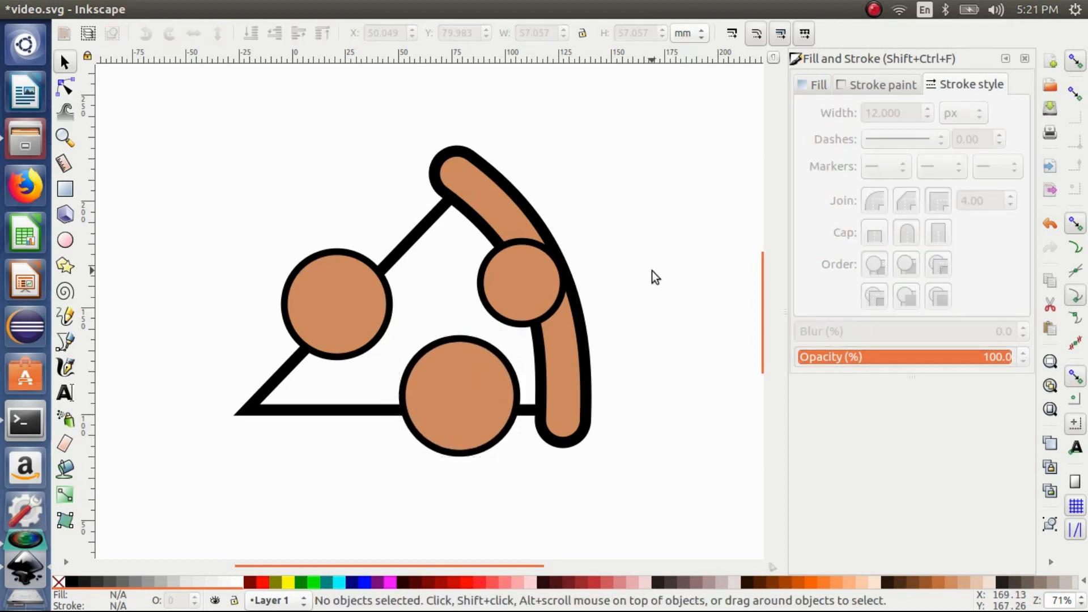
- Trim the circle on the slanted edge to the slice shape by intersecting it with a front duplicate of the slice
{"action": "left_click", "coordinate": [411, 247]}
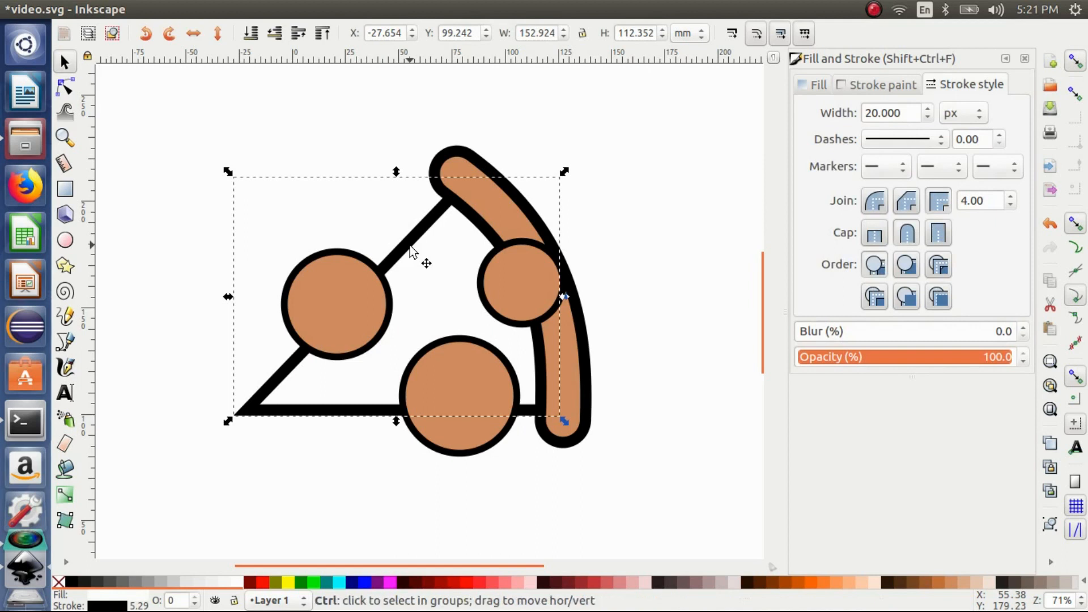
{"action": "key", "text": "Home"}
{"action": "left_click", "coordinate": [606, 231]}
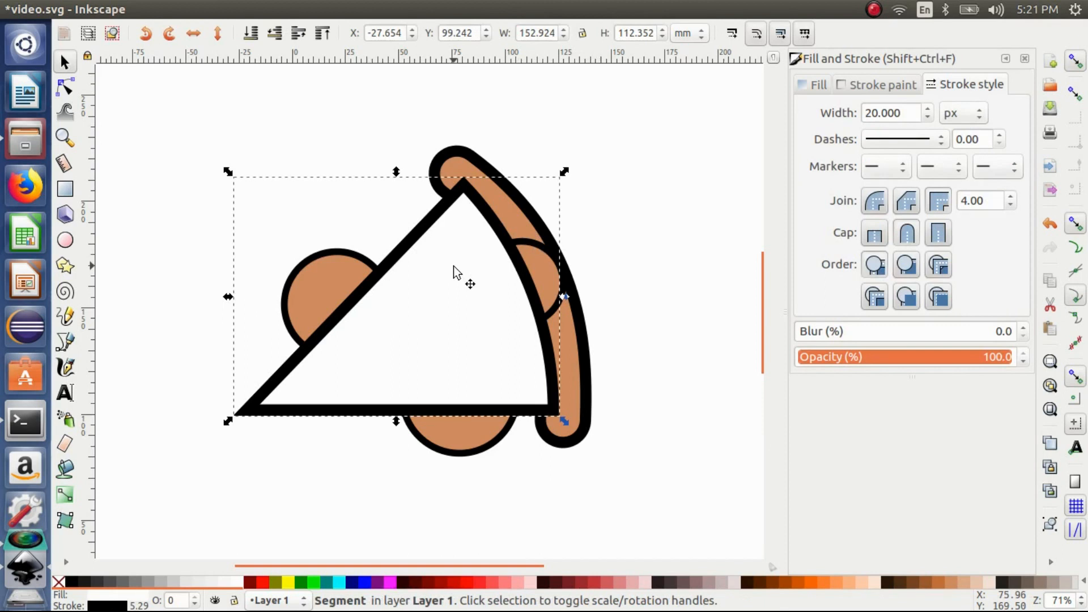
{"action": "left_click", "coordinate": [325, 273], "text": "shift"}
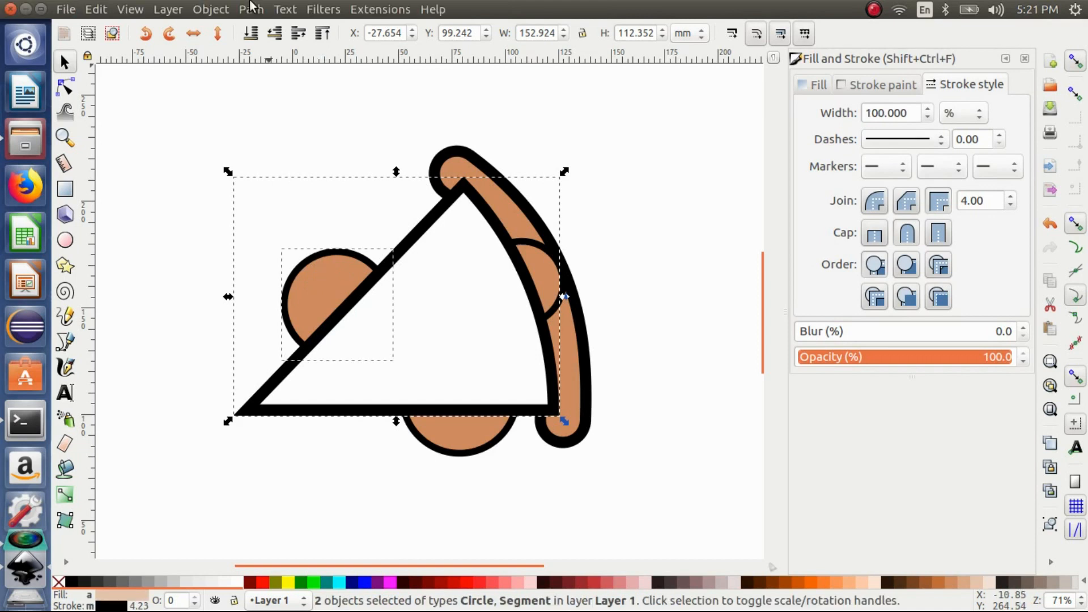
{"action": "left_click", "coordinate": [251, 10]}
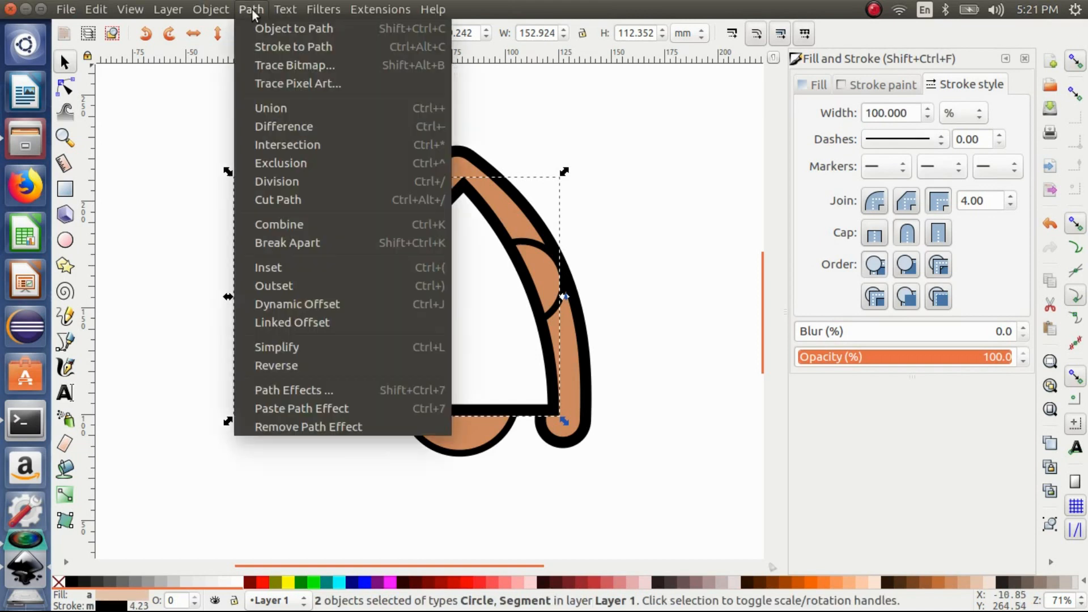
{"action": "left_click", "coordinate": [290, 145]}
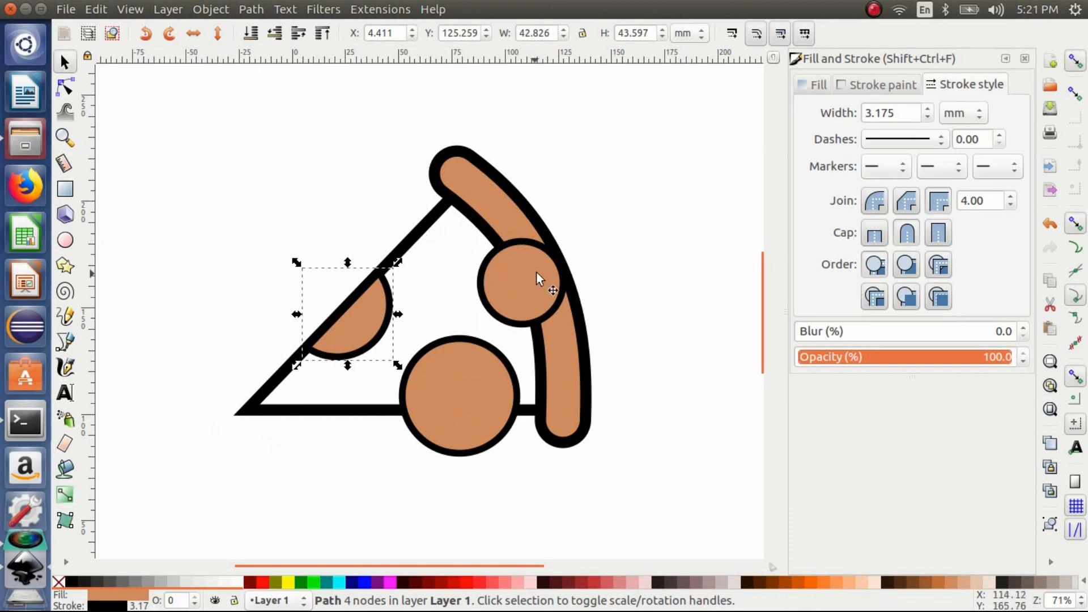
- Resize the circle overlapping the crust to about 49 by 44 mm and reposition it on the slice's curved edge
{"action": "left_click", "coordinate": [410, 244]}
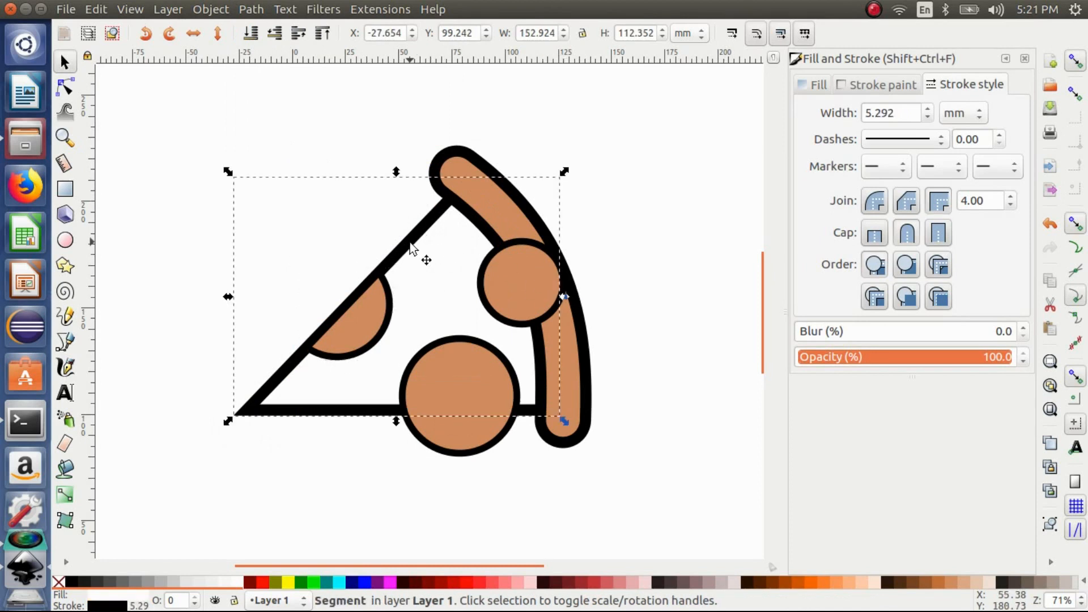
{"action": "left_click", "coordinate": [535, 283]}
{"action": "left_click_drag", "start_coordinate": [570, 332], "coordinate": [578, 339]}
{"action": "left_click_drag", "start_coordinate": [542, 267], "coordinate": [553, 261]}
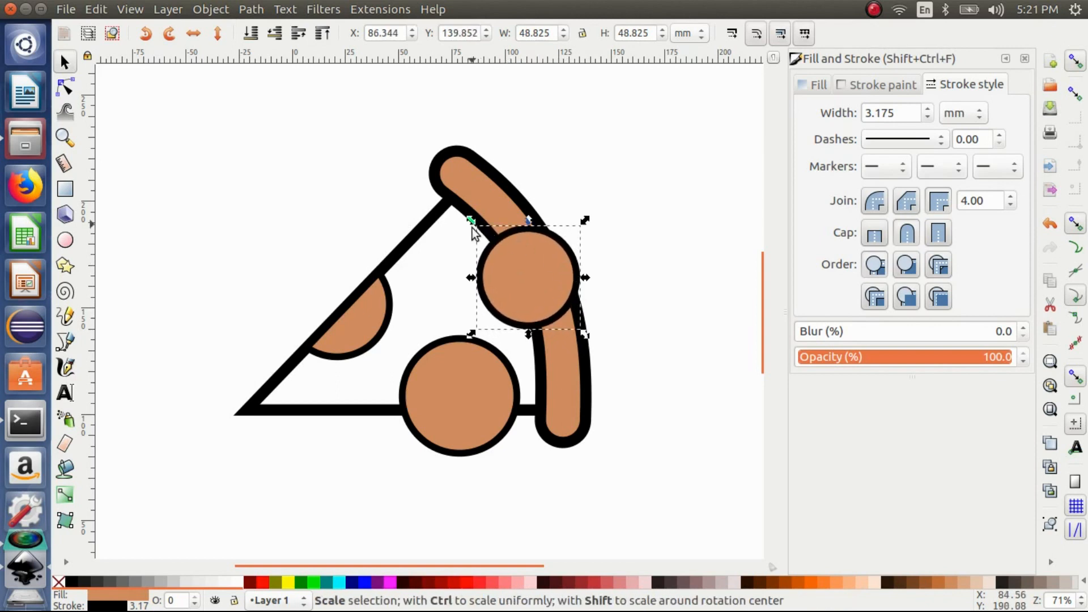
{"action": "left_click_drag", "start_coordinate": [472, 227], "coordinate": [472, 237]}
{"action": "left_click_drag", "start_coordinate": [522, 252], "coordinate": [521, 251]}
{"action": "left_click", "coordinate": [384, 253]}
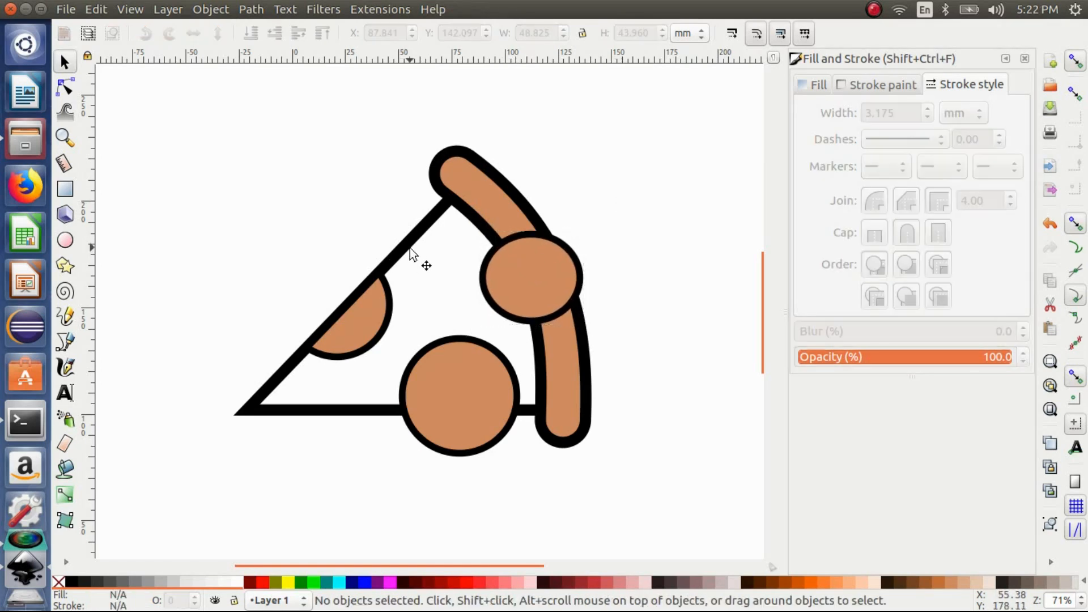
- Trim the ellipse overlapping the crust to the slice shape by intersecting it with a front duplicate of the slice
{"action": "key", "text": "e"}
{"action": "left_click", "coordinate": [410, 247]}
{"action": "key", "text": "s"}
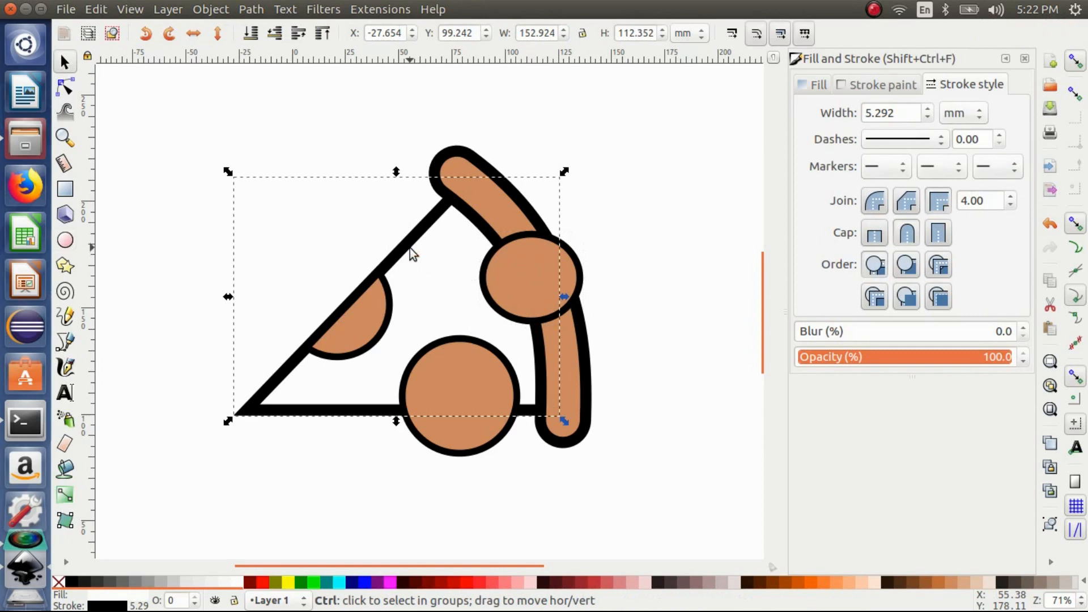
{"action": "key", "text": "Home"}
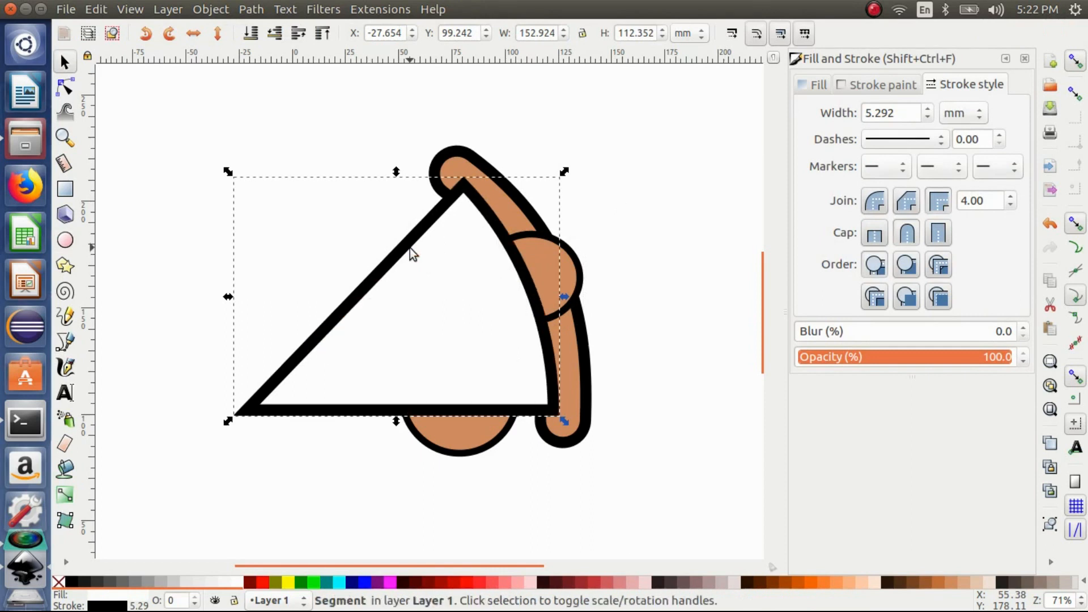
{"action": "left_click", "coordinate": [535, 264], "text": "shift"}
{"action": "left_click", "coordinate": [239, 12]}
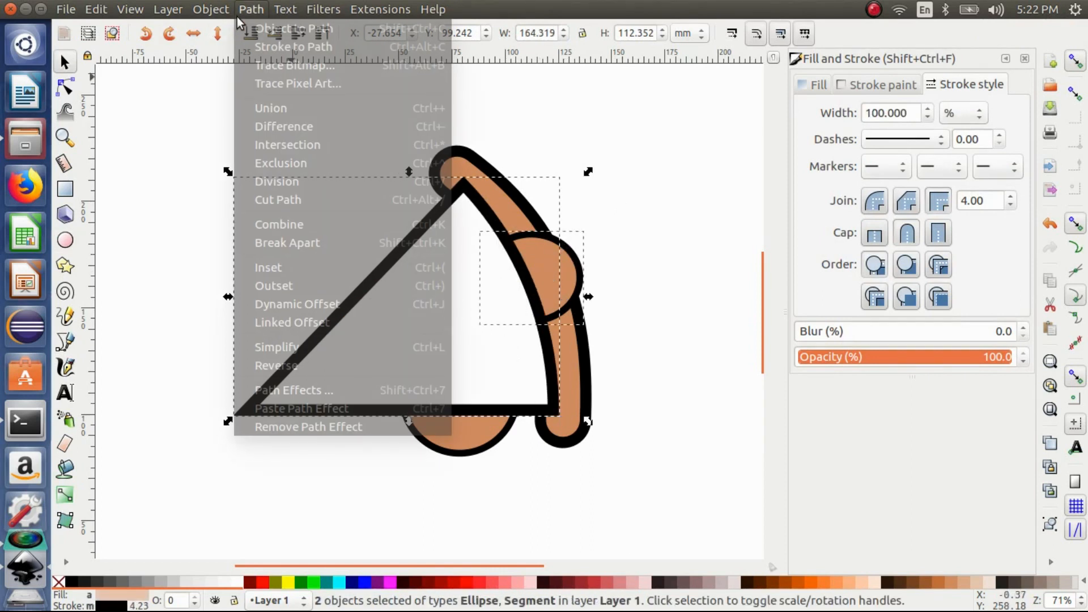
{"action": "left_click", "coordinate": [284, 143]}
- Trim the circle on the bottom edge to the slice shape by intersecting it with a front duplicate of the slice
{"action": "left_click", "coordinate": [426, 244]}
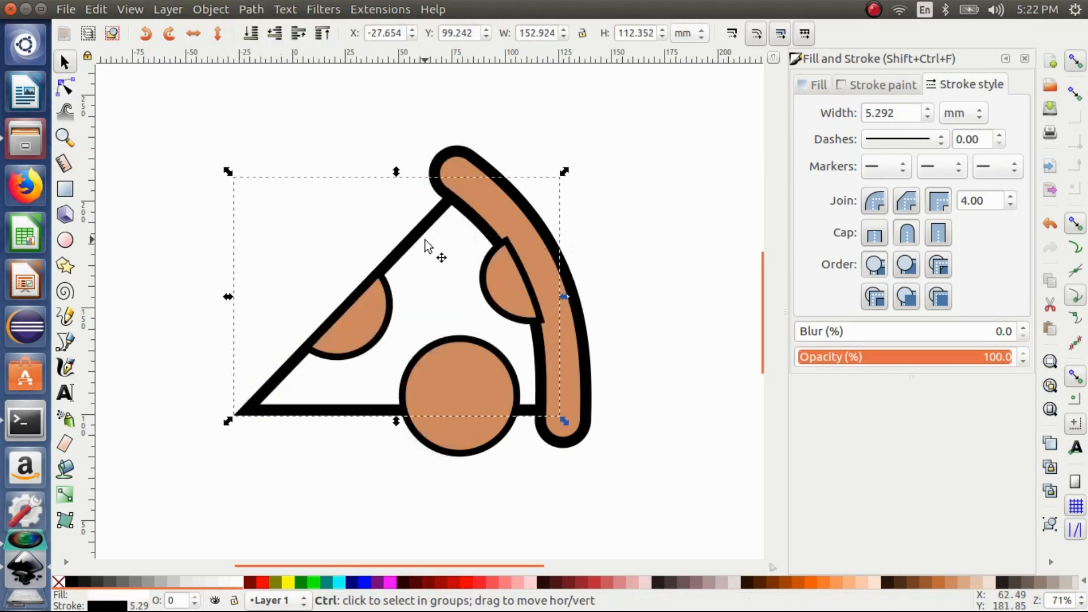
{"action": "key", "text": "Home"}
{"action": "left_click", "coordinate": [467, 435], "text": "shift"}
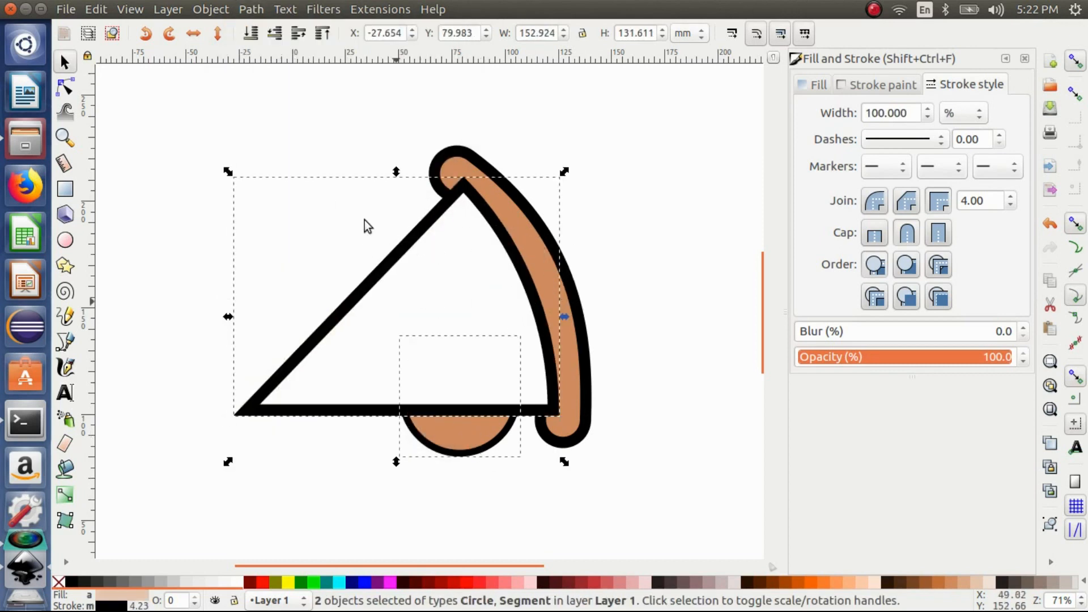
{"action": "left_click", "coordinate": [251, 9]}
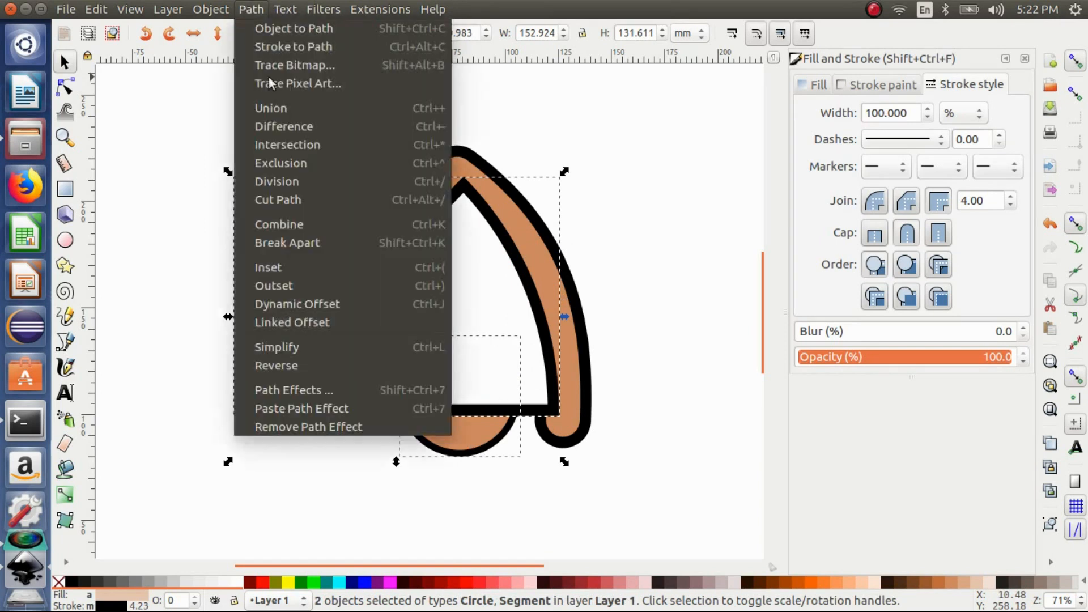
{"action": "left_click", "coordinate": [291, 144]}
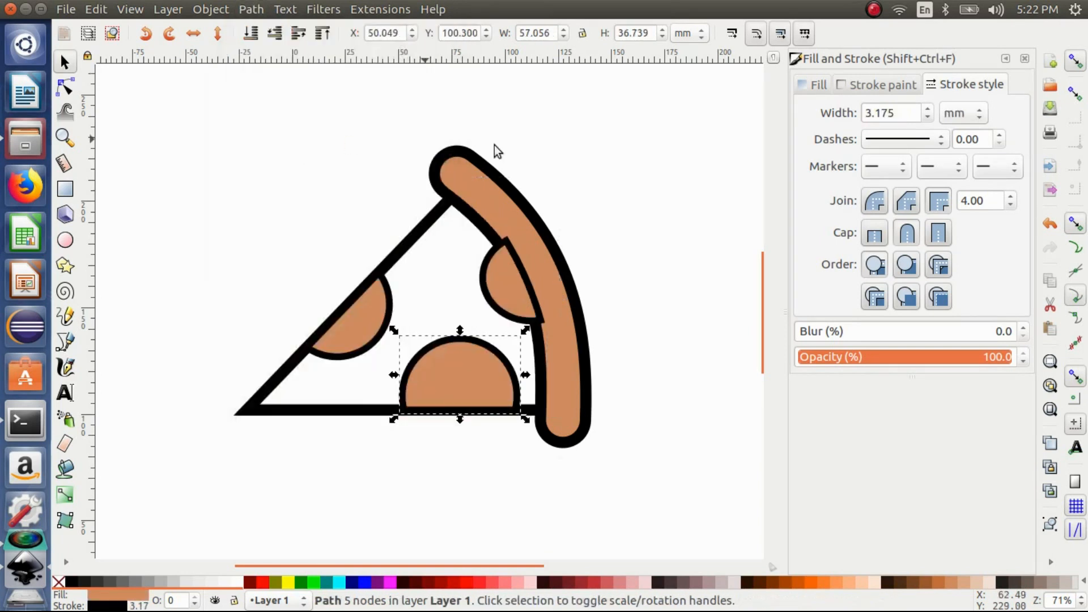
- Raise the brown crust to the top of the stacking order so it covers the adjoining topping's edge
{"action": "left_click", "coordinate": [525, 200]}
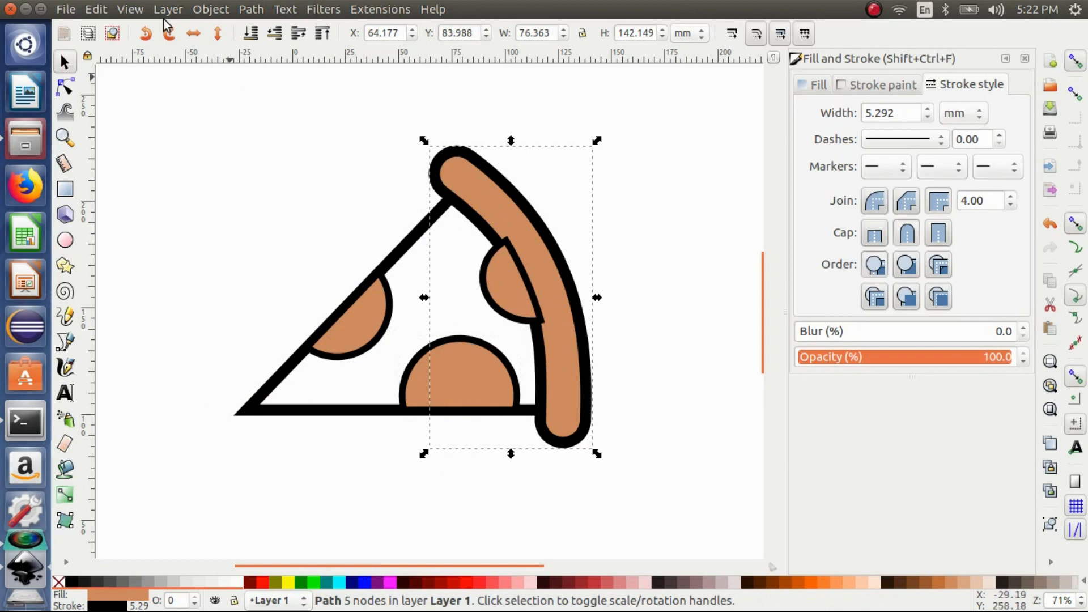
{"action": "left_click", "coordinate": [322, 34]}
{"action": "left_click", "coordinate": [318, 140]}
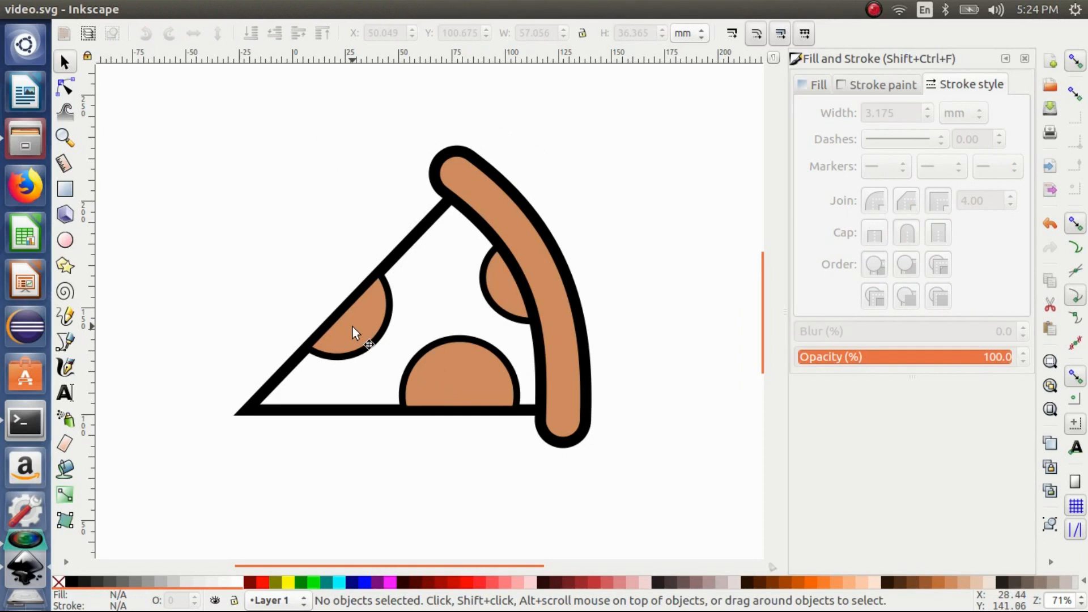
- Fill the three trimmed circle toppings with bright red and deselect them
{"action": "left_click", "coordinate": [353, 326]}
{"action": "left_click", "coordinate": [435, 354], "text": "shift"}
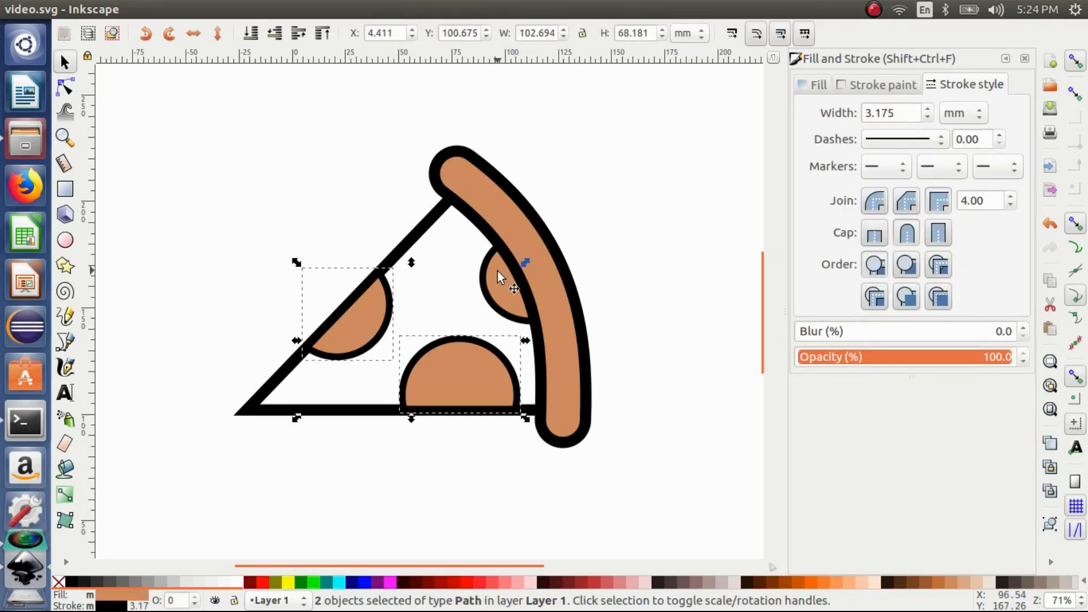
{"action": "left_click", "coordinate": [497, 271], "text": "shift"}
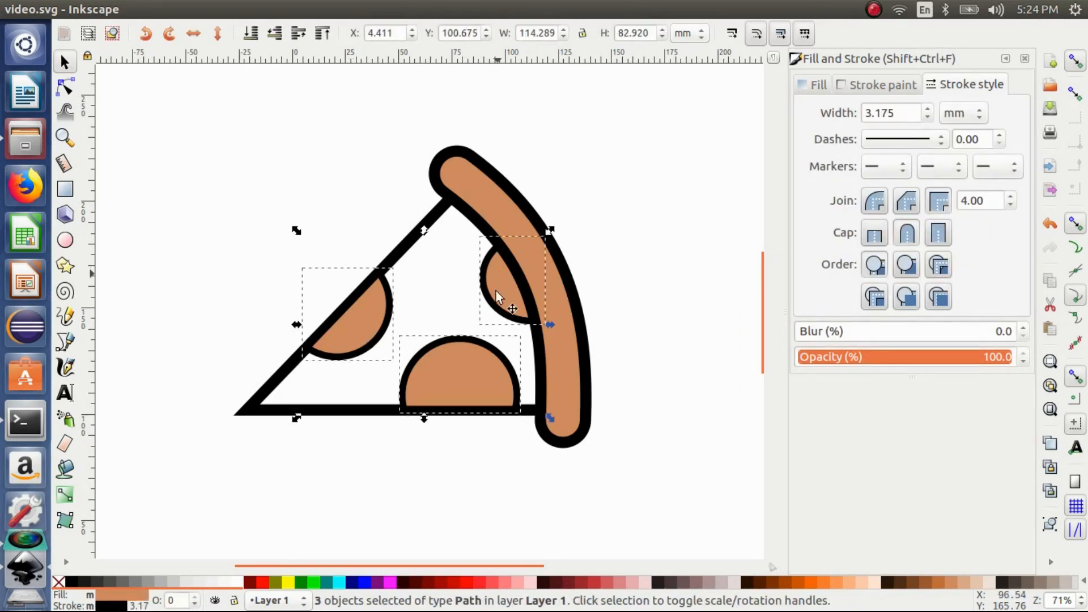
{"action": "left_click", "coordinate": [479, 581]}
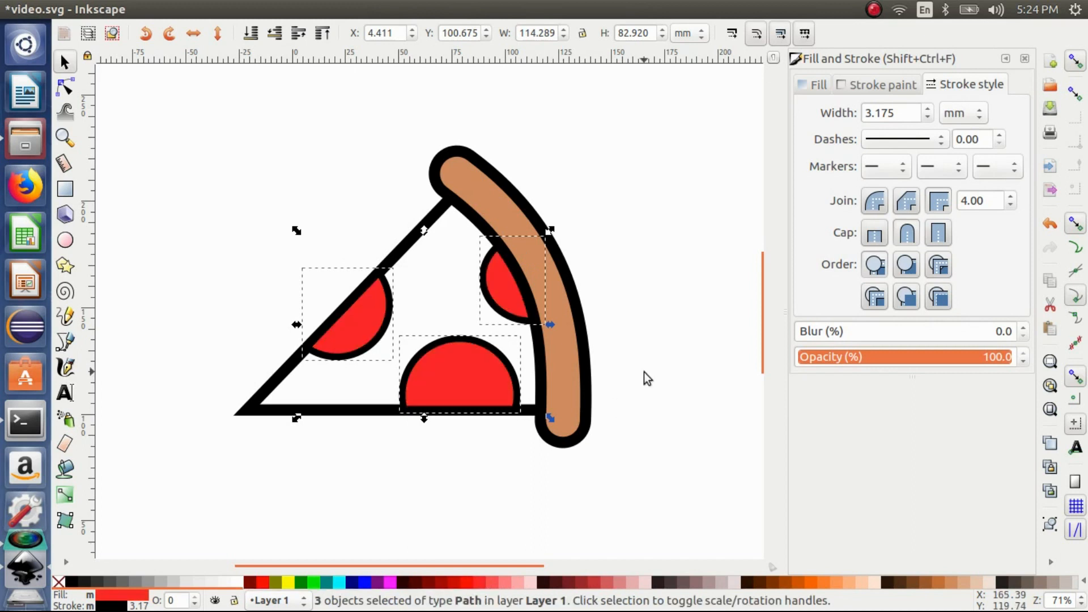
{"action": "key", "text": "Escape"}
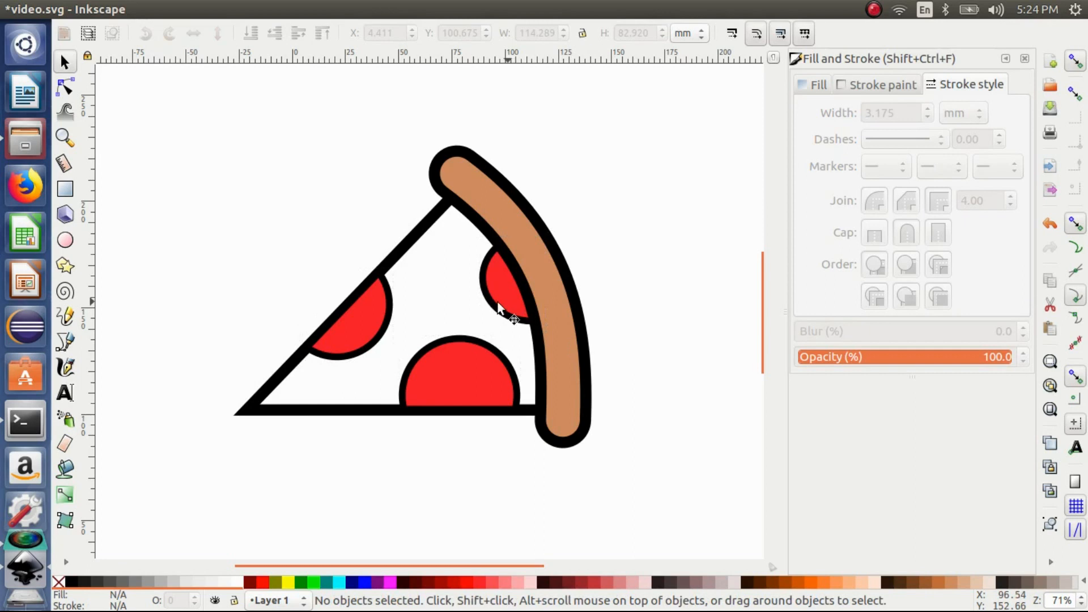
- Fill the slice segment with golden yellow and deselect it
{"action": "left_click", "coordinate": [440, 271]}
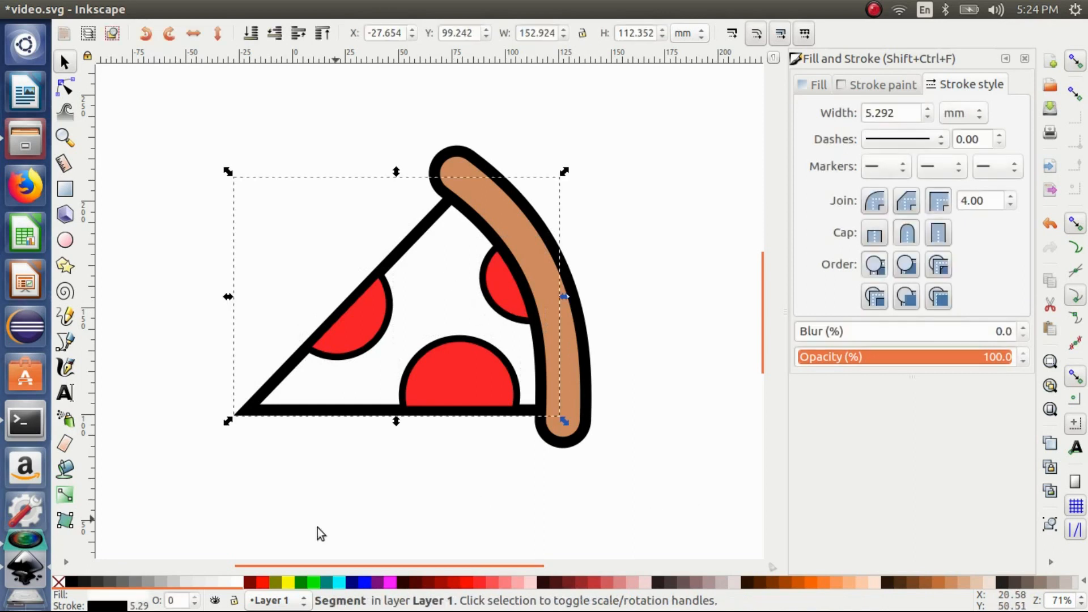
{"action": "left_click_drag", "start_coordinate": [307, 595], "coordinate": [427, 604]}
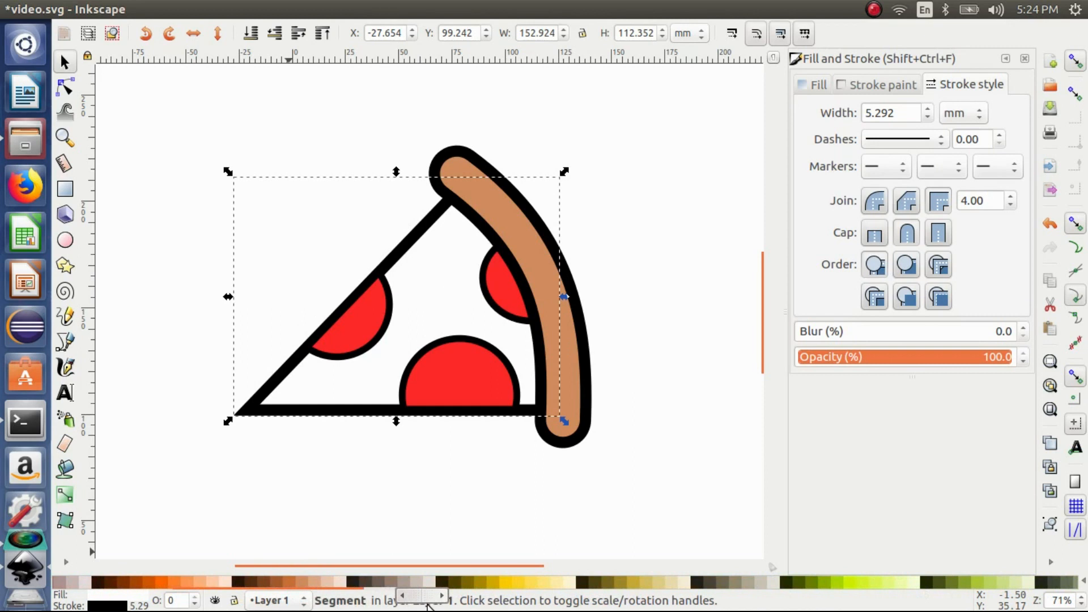
{"action": "left_click", "coordinate": [518, 580]}
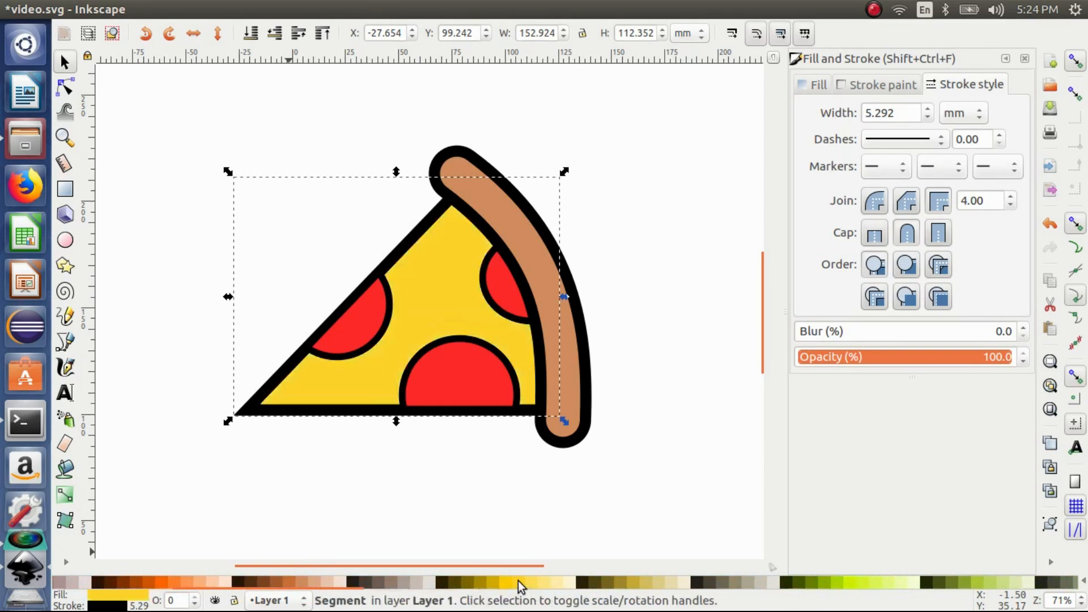
{"action": "left_click", "coordinate": [615, 423]}
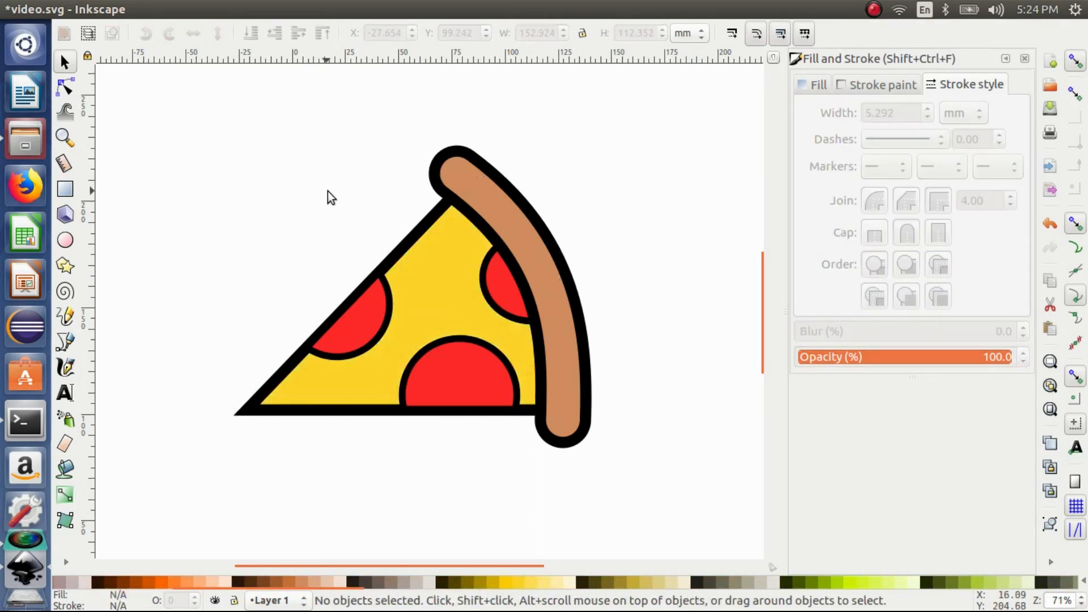
- Place a duplicate of the yellow slice at the front of the stacking order and remove the duplicate's stroke
{"action": "left_click", "coordinate": [425, 239]}
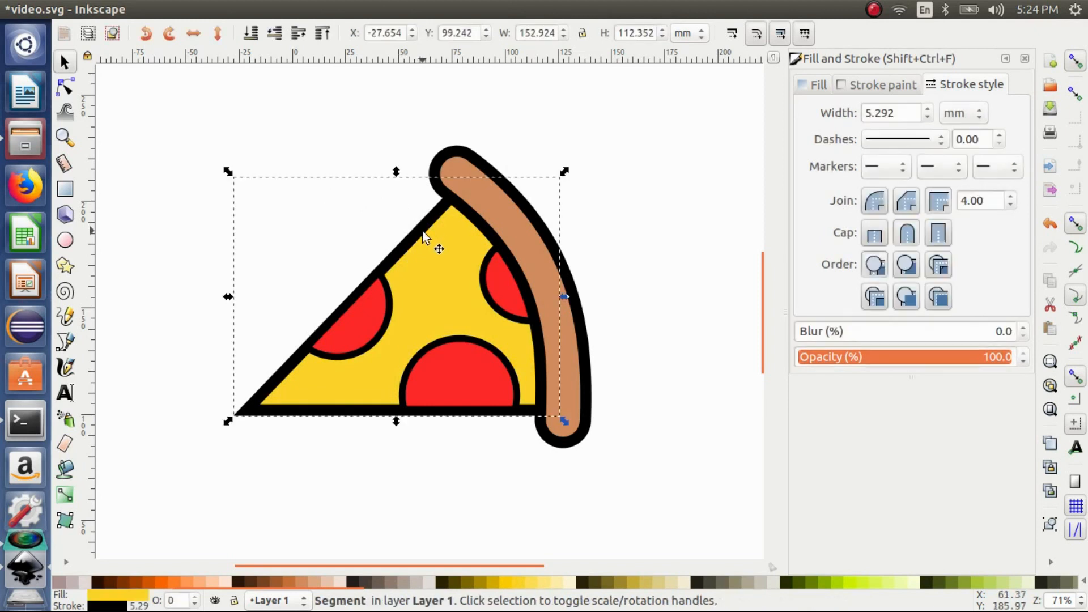
{"action": "key", "text": "Home"}
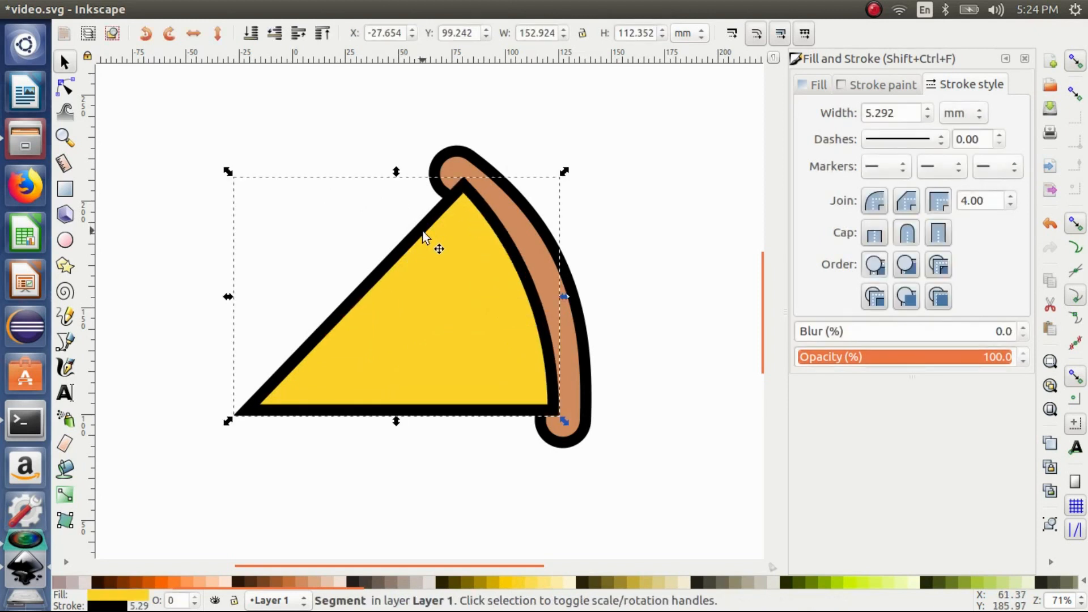
{"action": "left_click", "coordinate": [871, 85]}
{"action": "left_click", "coordinate": [810, 113]}
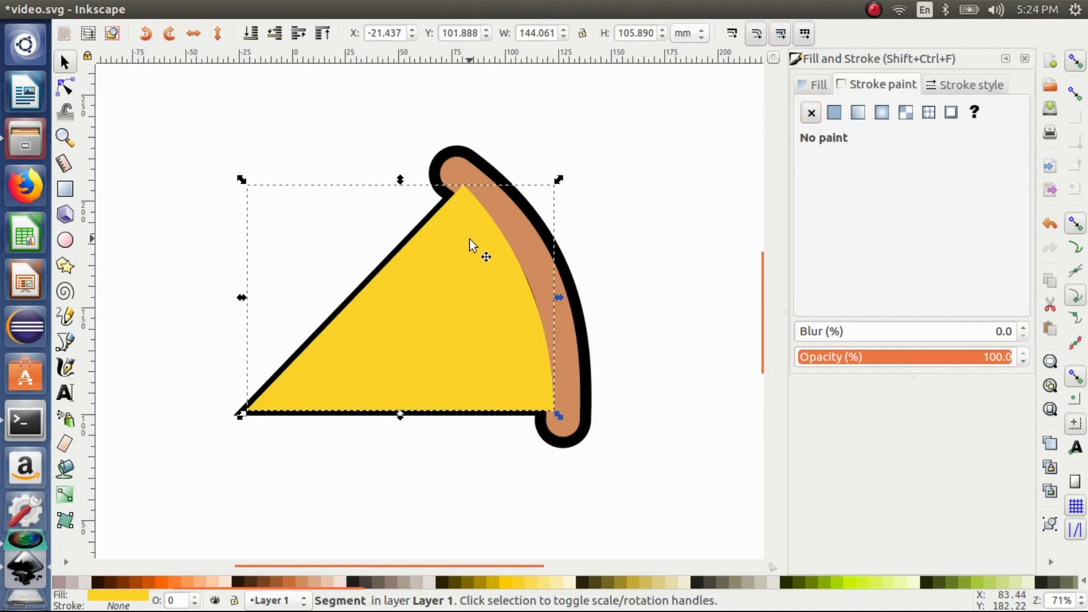
- Fill another copy of the strokeless slice with orange and offset it down and to the left, exposing a curved yellow band beside the crust
{"action": "left_click", "coordinate": [159, 582]}
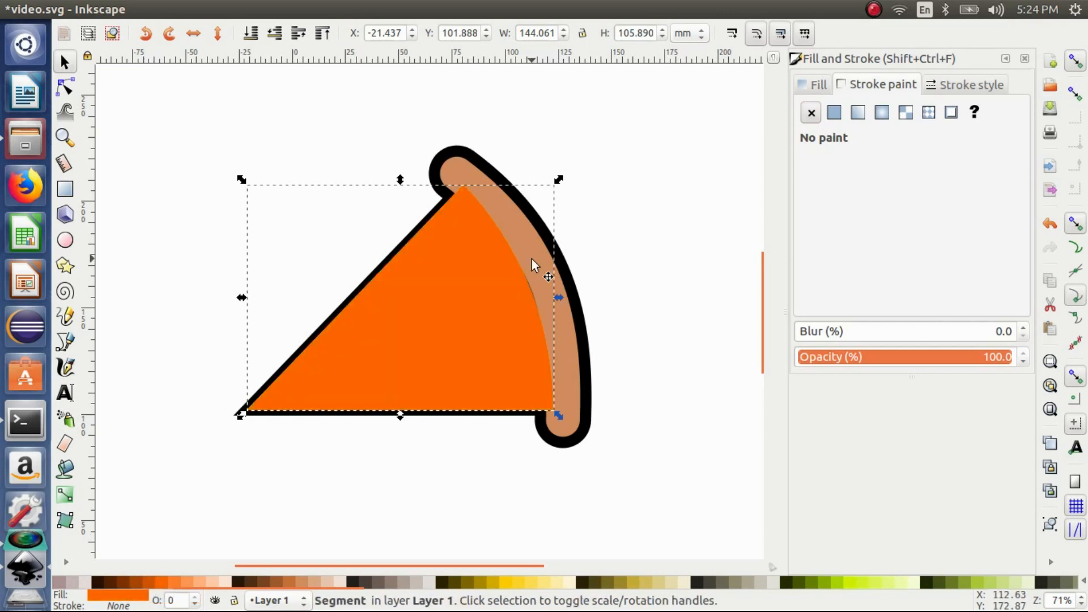
{"action": "left_click_drag", "start_coordinate": [481, 287], "coordinate": [440, 308]}
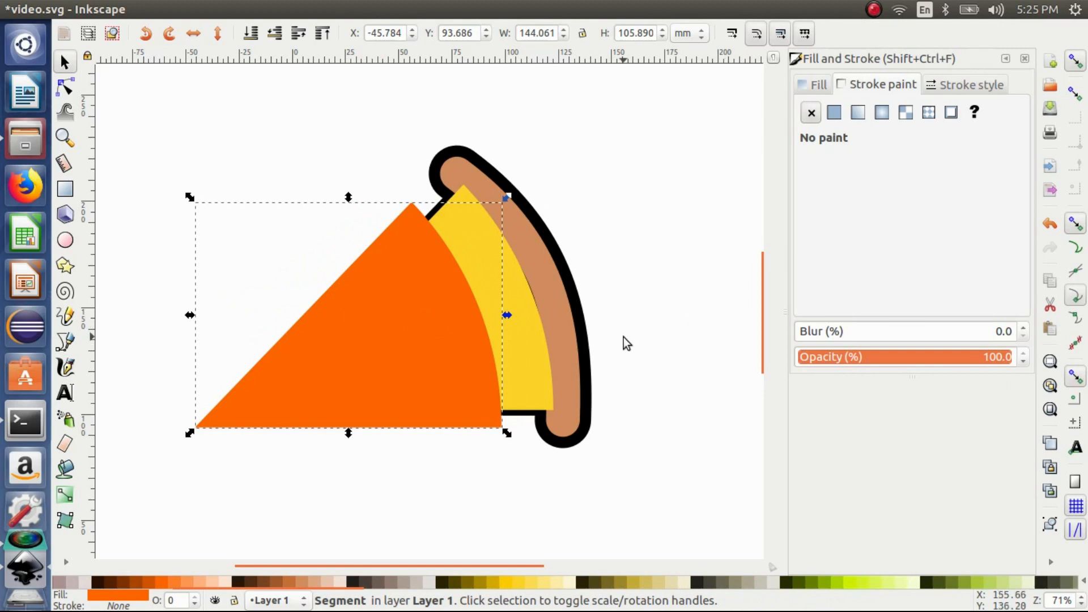
{"action": "left_click_drag", "start_coordinate": [444, 368], "coordinate": [430, 368]}
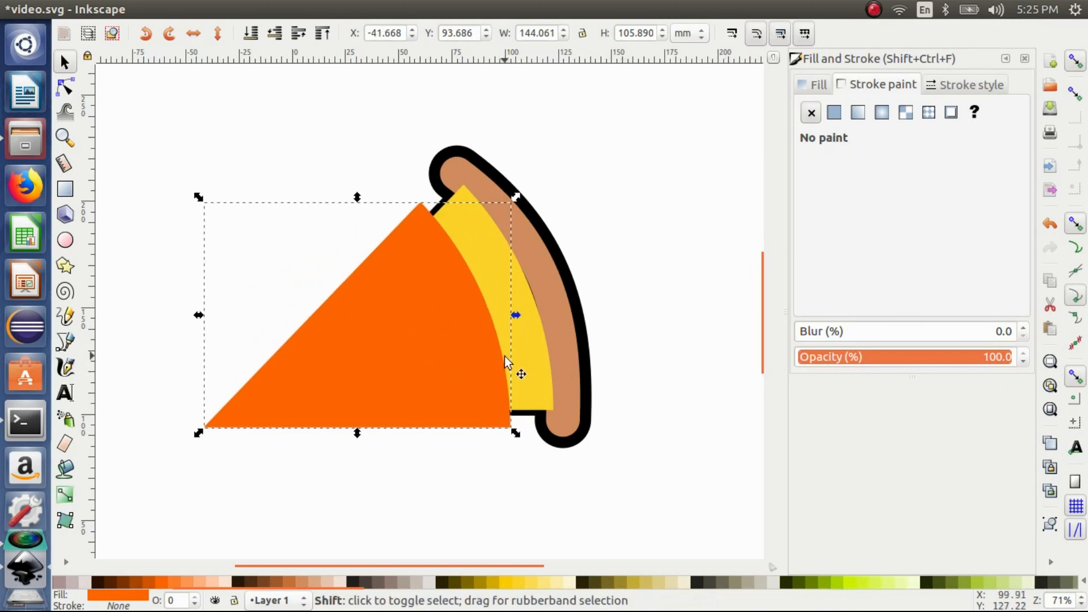
- Subtract the orange copy from the yellow copy beneath it and fill the remaining curved strip with dark red #D40000
{"action": "left_click", "coordinate": [532, 365], "text": "shift"}
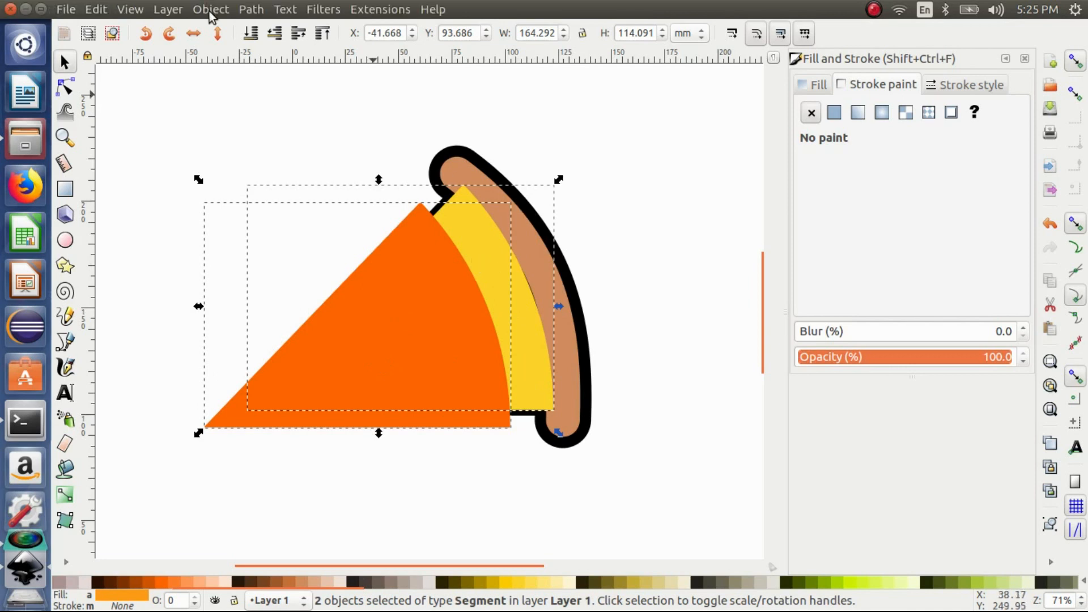
{"action": "left_click", "coordinate": [238, 10]}
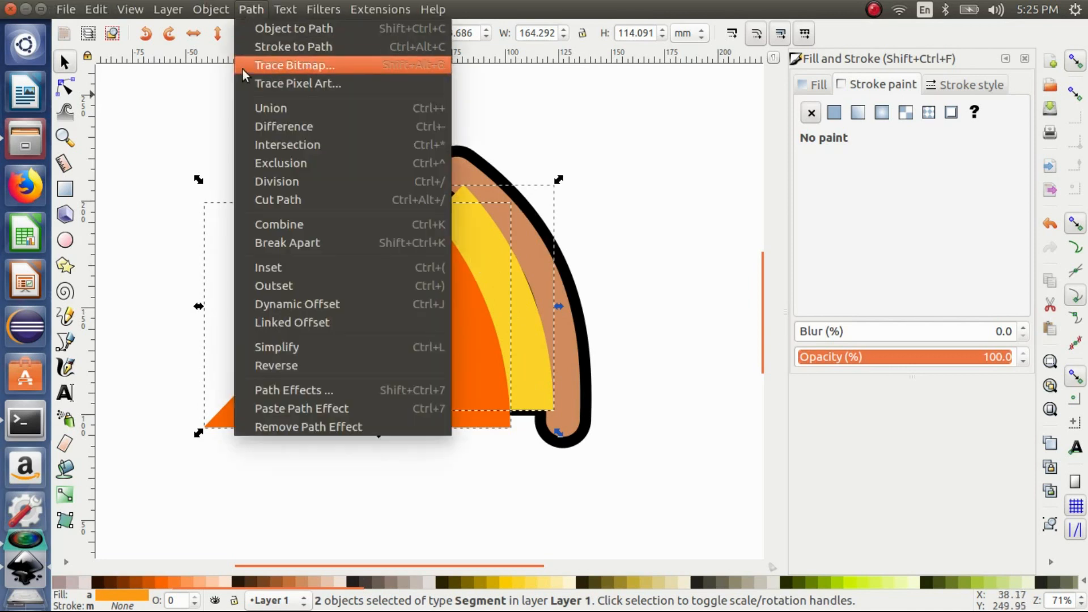
{"action": "left_click", "coordinate": [280, 126]}
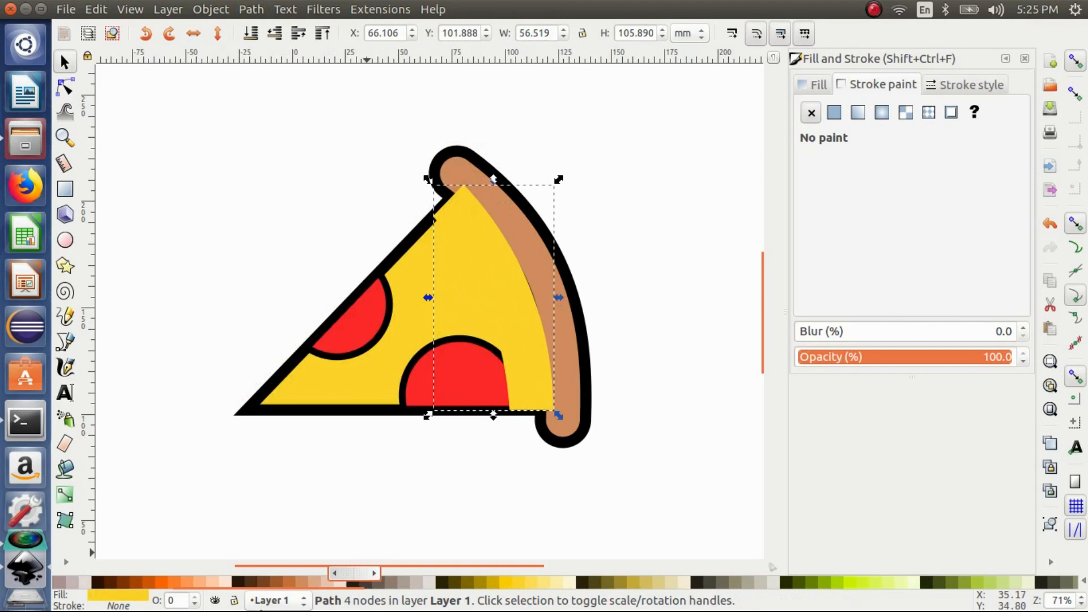
{"action": "left_click_drag", "start_coordinate": [405, 593], "coordinate": [248, 597]}
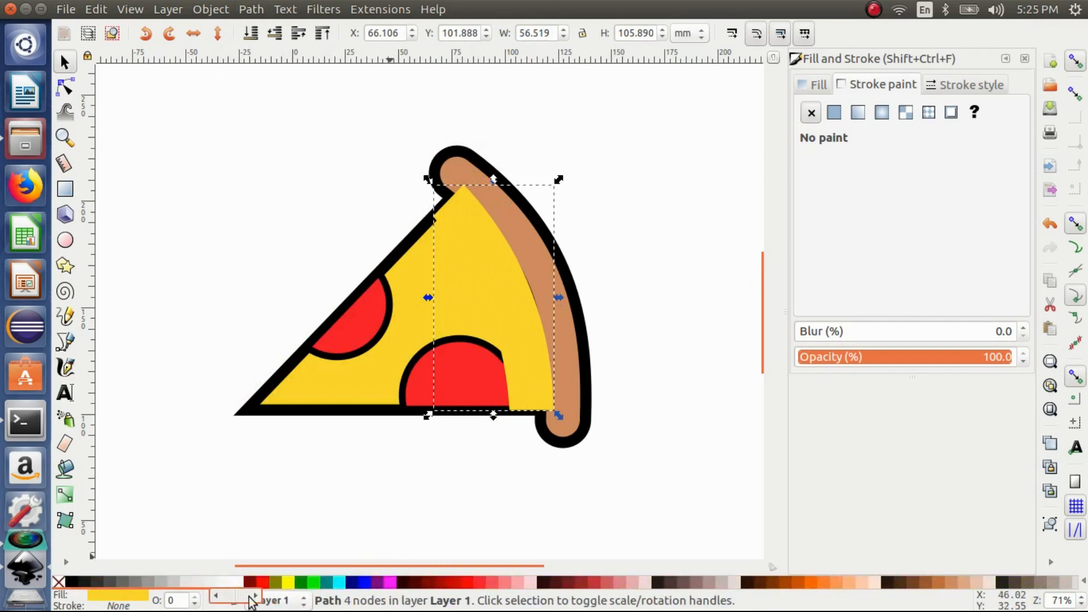
{"action": "left_click", "coordinate": [458, 593]}
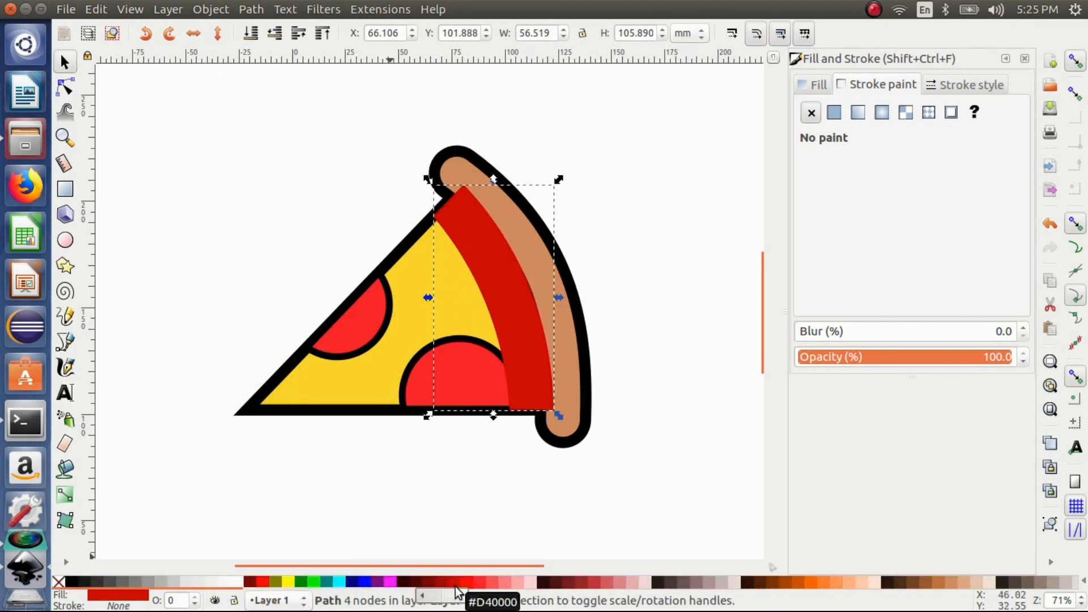
- Raise the brown crust above the red strip and narrow the strip to about 48 mm wide along the crust's inner edge
{"action": "left_click", "coordinate": [542, 241]}
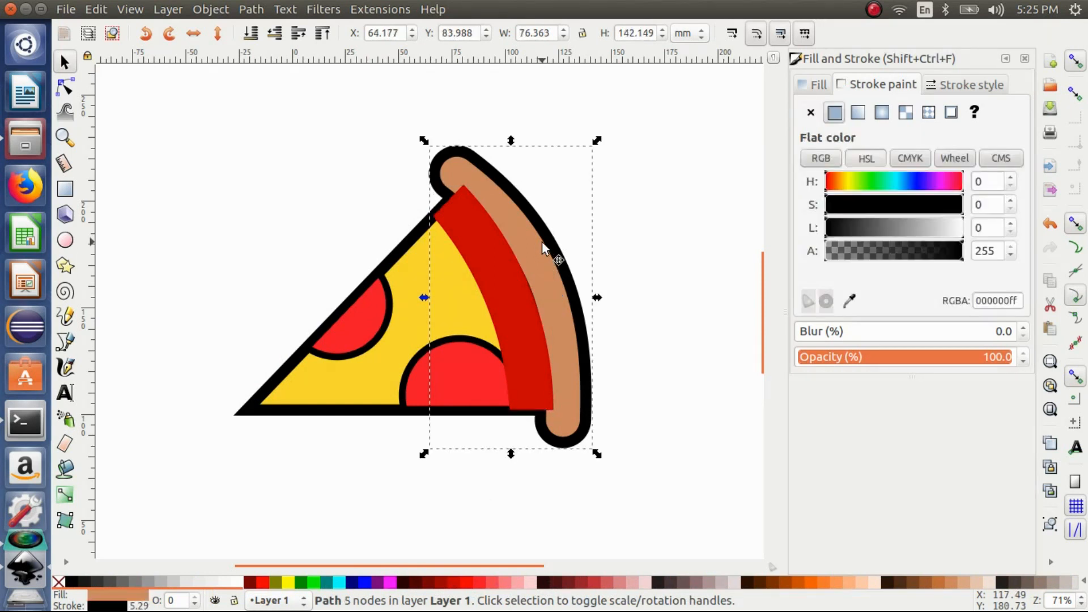
{"action": "left_click", "coordinate": [332, 35]}
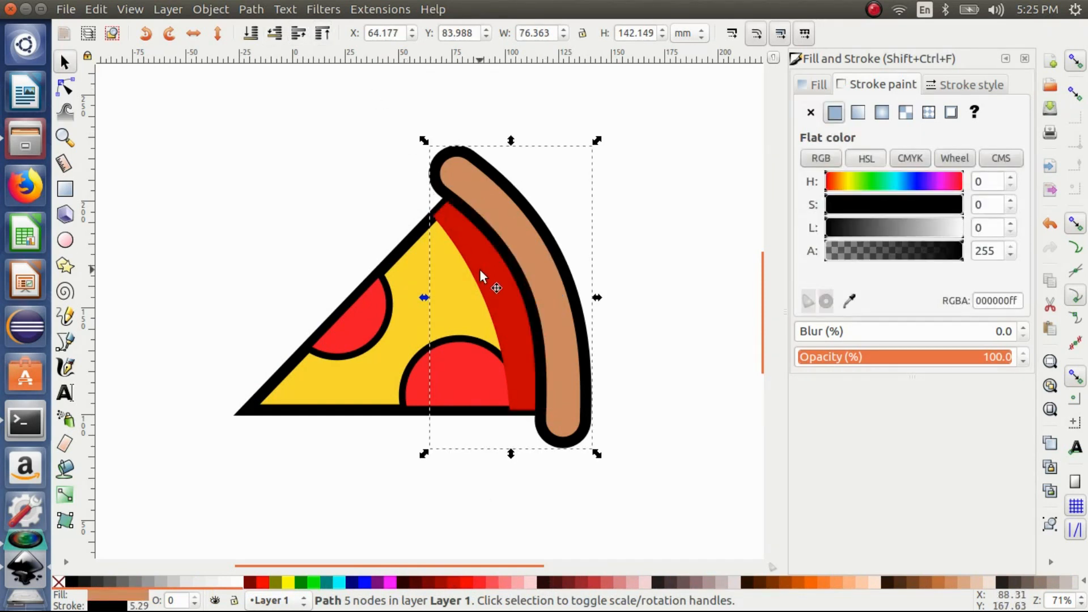
{"action": "left_click", "coordinate": [494, 280]}
{"action": "left_click_drag", "start_coordinate": [429, 297], "coordinate": [451, 298]}
{"action": "left_click_drag", "start_coordinate": [515, 282], "coordinate": [510, 250]}
{"action": "key", "text": "ctrl+z"}
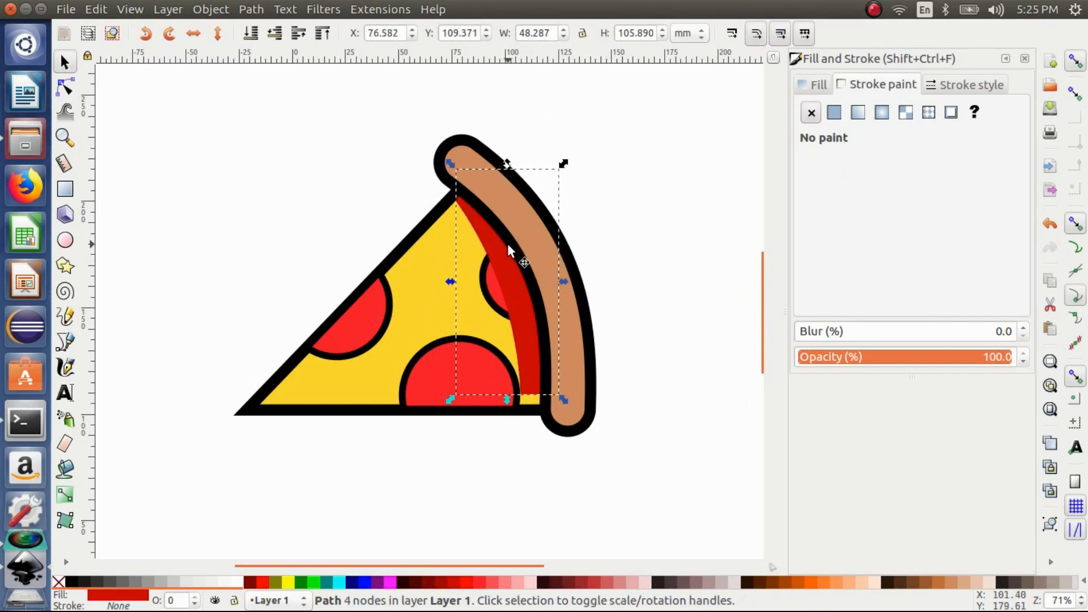
- Reshape the red strip's nodes and curve handles so it tapers along the crust down to the slice's bottom edge, with node snapping turned off
{"action": "left_click", "coordinate": [65, 86]}
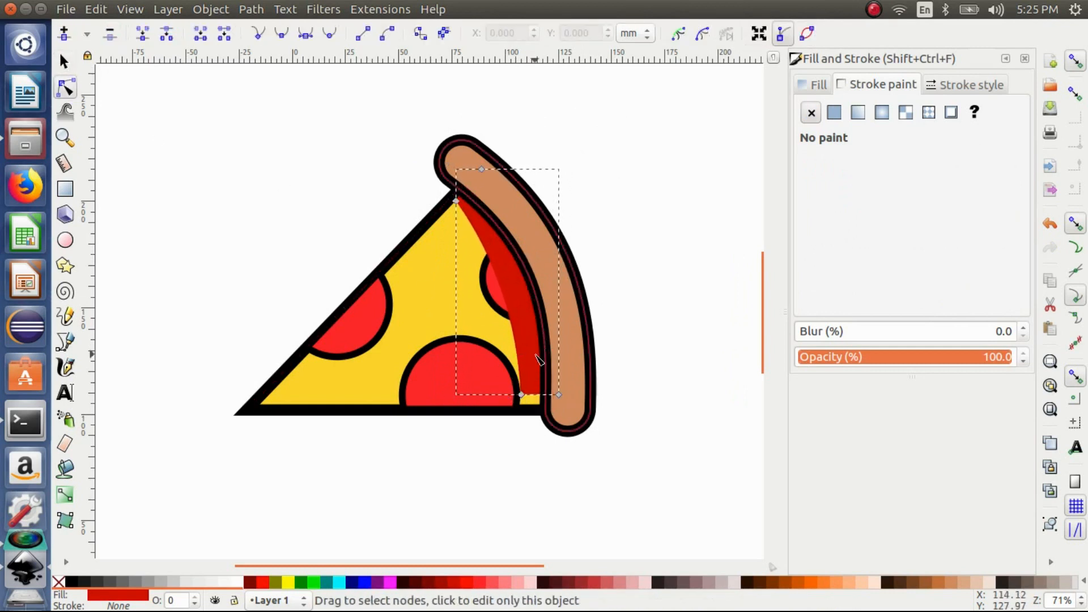
{"action": "left_click_drag", "start_coordinate": [529, 394], "coordinate": [540, 405]}
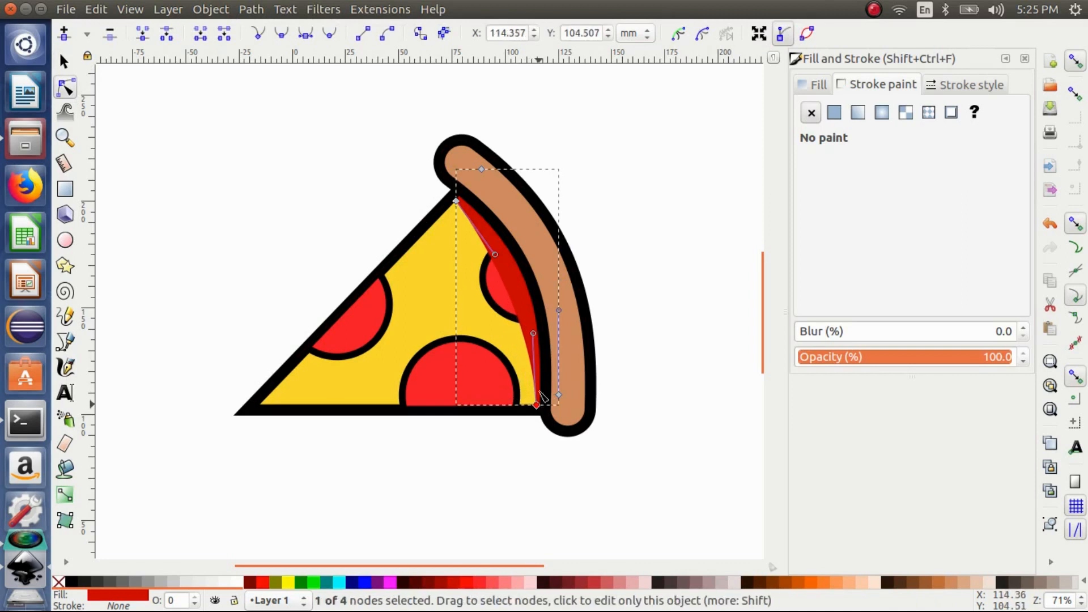
{"action": "left_click_drag", "start_coordinate": [533, 333], "coordinate": [541, 321]}
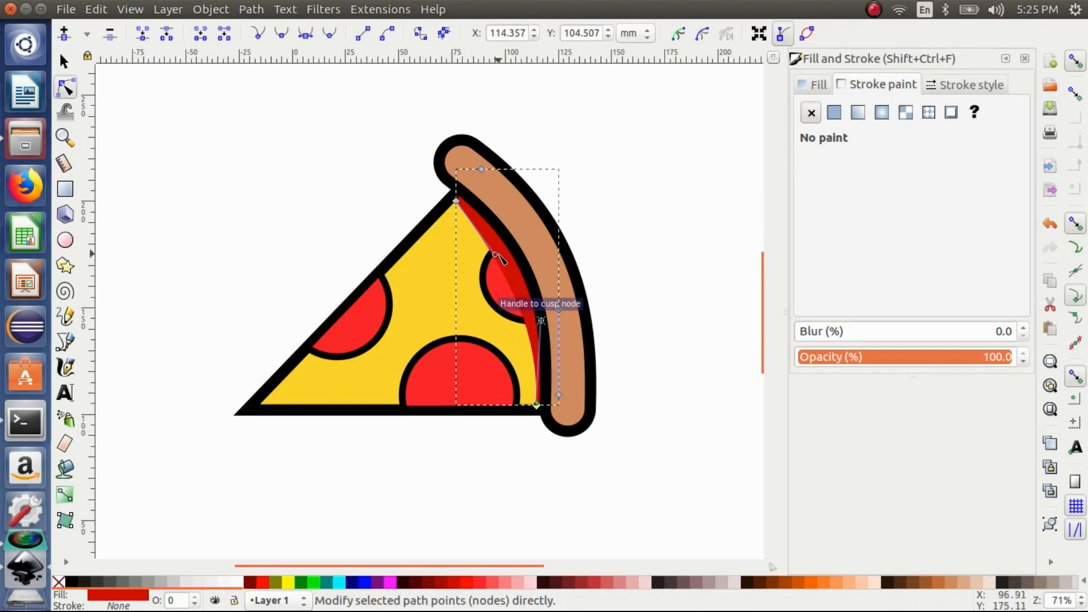
{"action": "left_click_drag", "start_coordinate": [497, 257], "coordinate": [454, 208]}
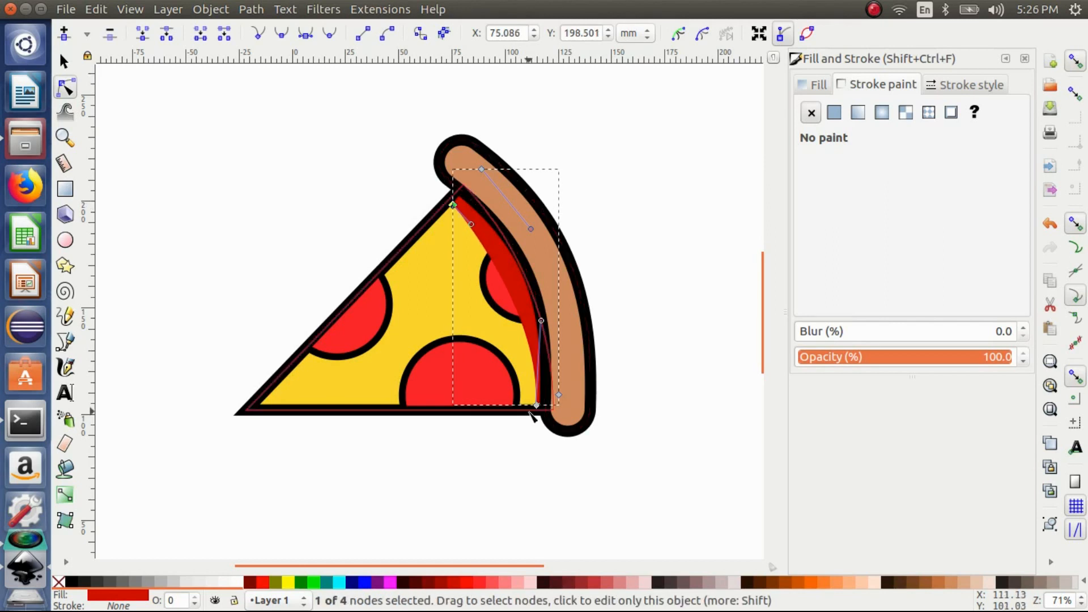
{"action": "left_click_drag", "start_coordinate": [537, 405], "coordinate": [515, 410]}
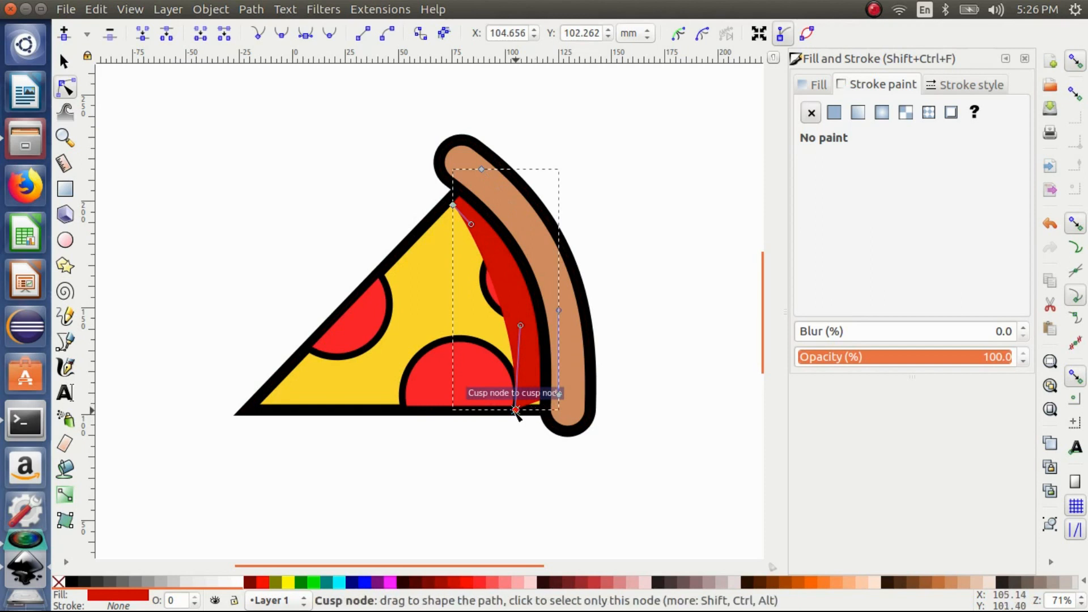
{"action": "left_click", "coordinate": [1070, 226]}
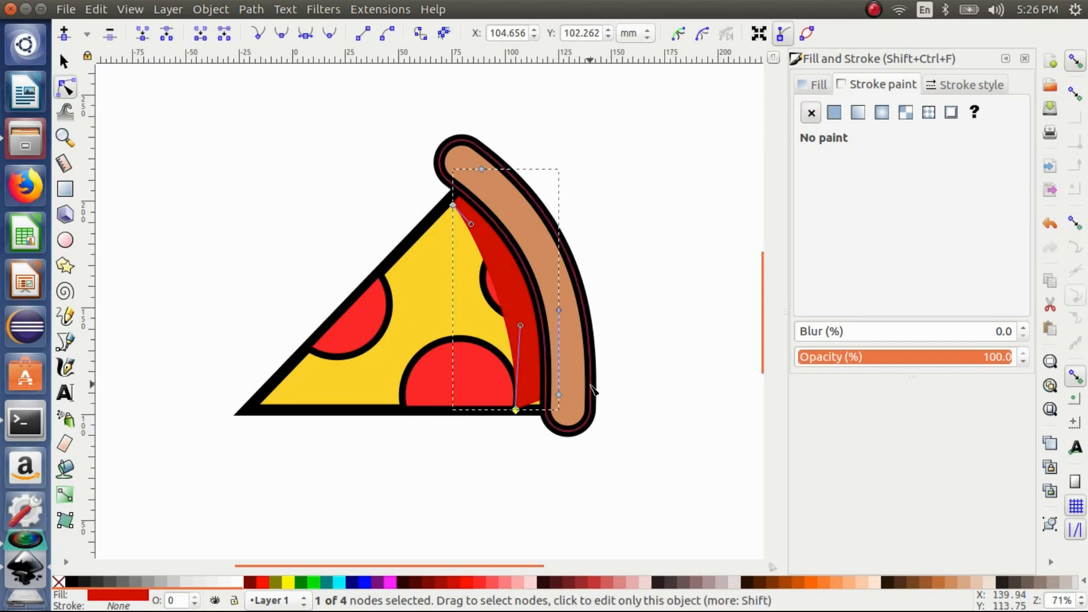
{"action": "left_click_drag", "start_coordinate": [517, 411], "coordinate": [565, 406]}
- Lower the dark red strip in the stacking order beneath the topping next to the crust and deselect it
{"action": "key", "text": "s"}
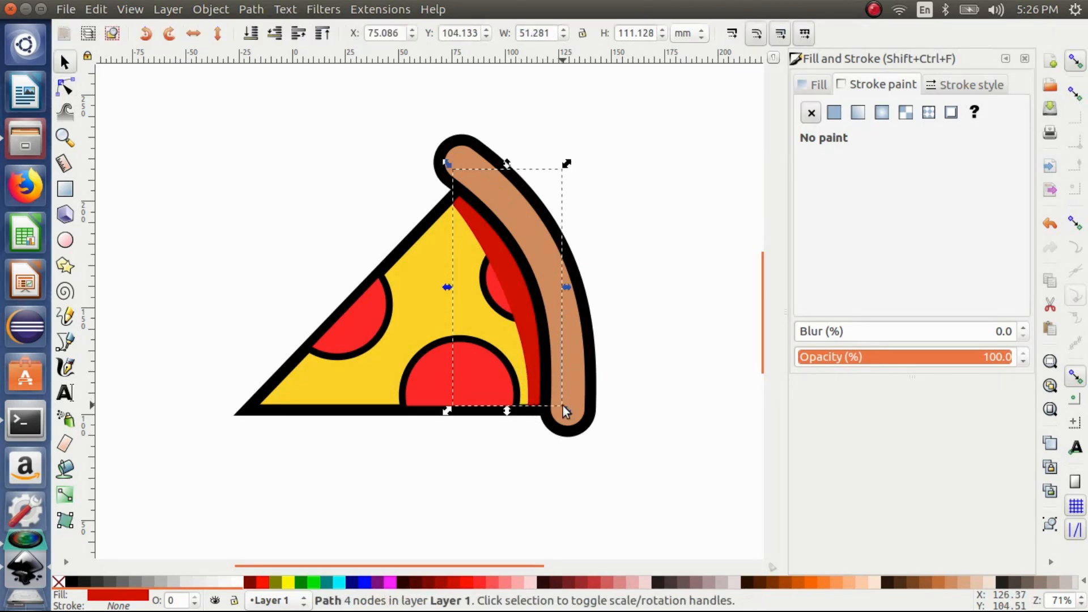
{"action": "left_click", "coordinate": [480, 236]}
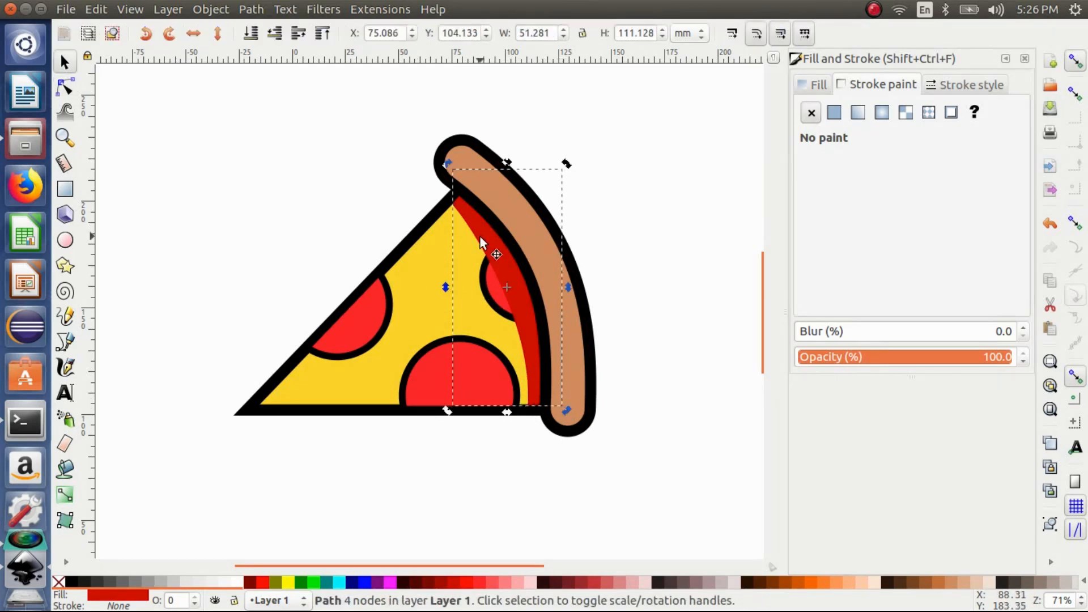
{"action": "left_click", "coordinate": [272, 35]}
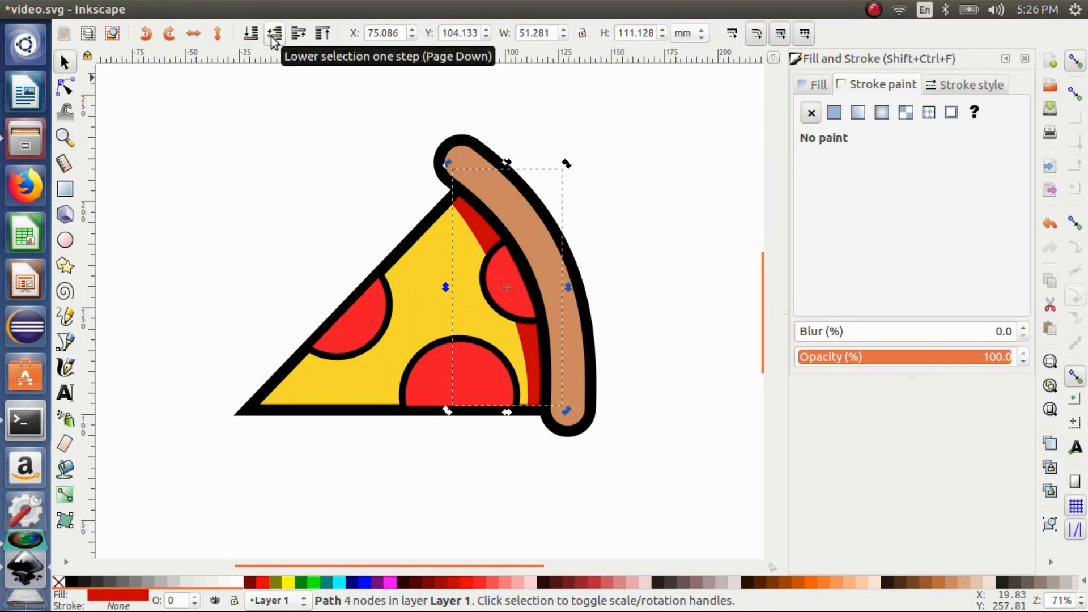
{"action": "left_click", "coordinate": [322, 199]}
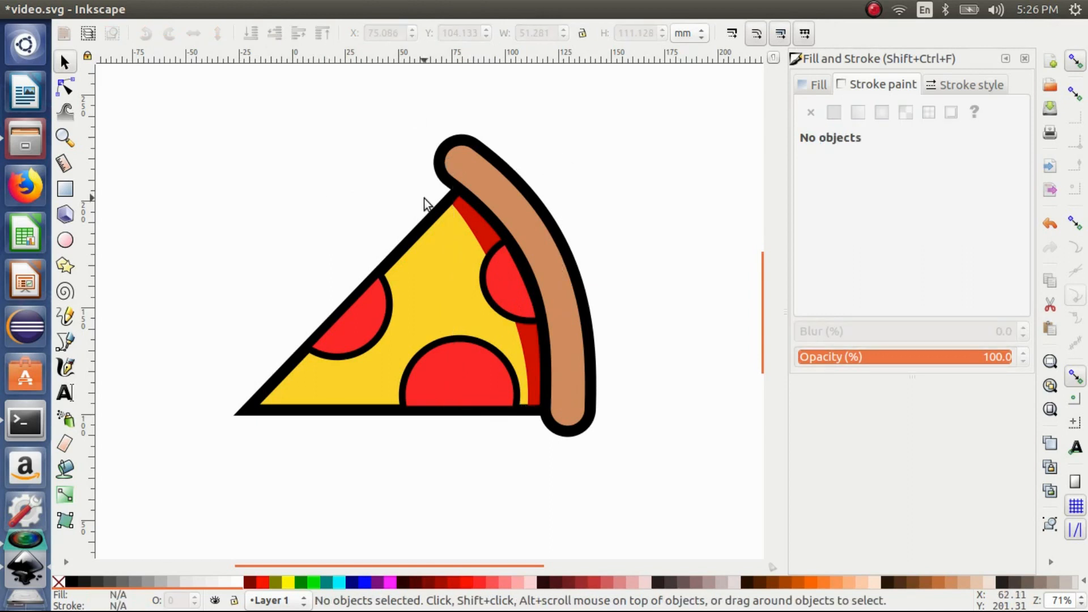
- Draw a whole circle about 25 mm across in the blank area to the upper left of the slice
{"action": "left_click", "coordinate": [66, 244]}
{"action": "left_click_drag", "start_coordinate": [235, 187], "coordinate": [288, 241]}
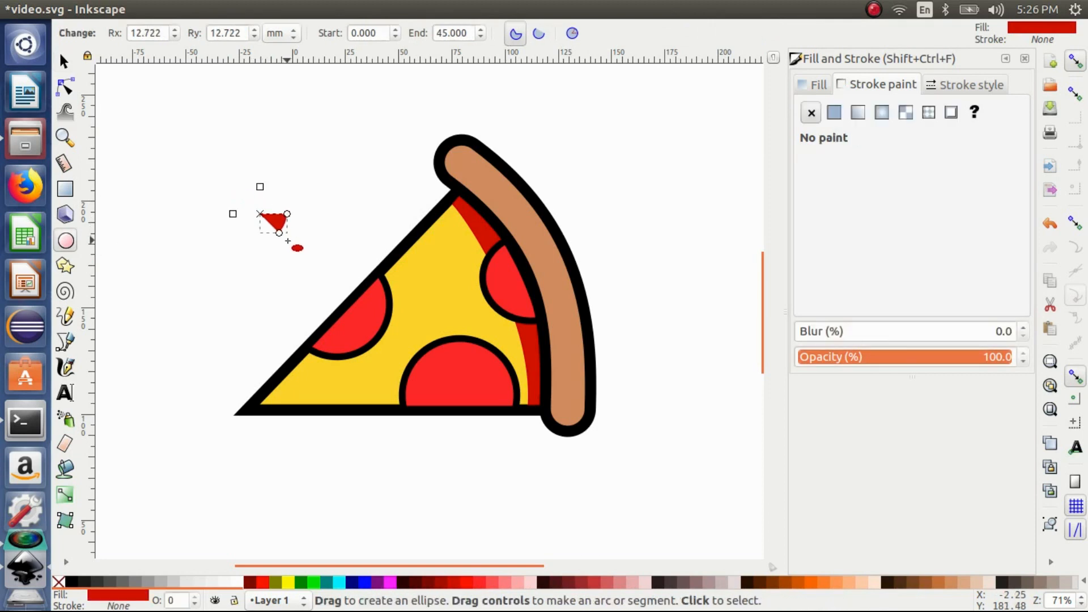
{"action": "left_click", "coordinate": [573, 34]}
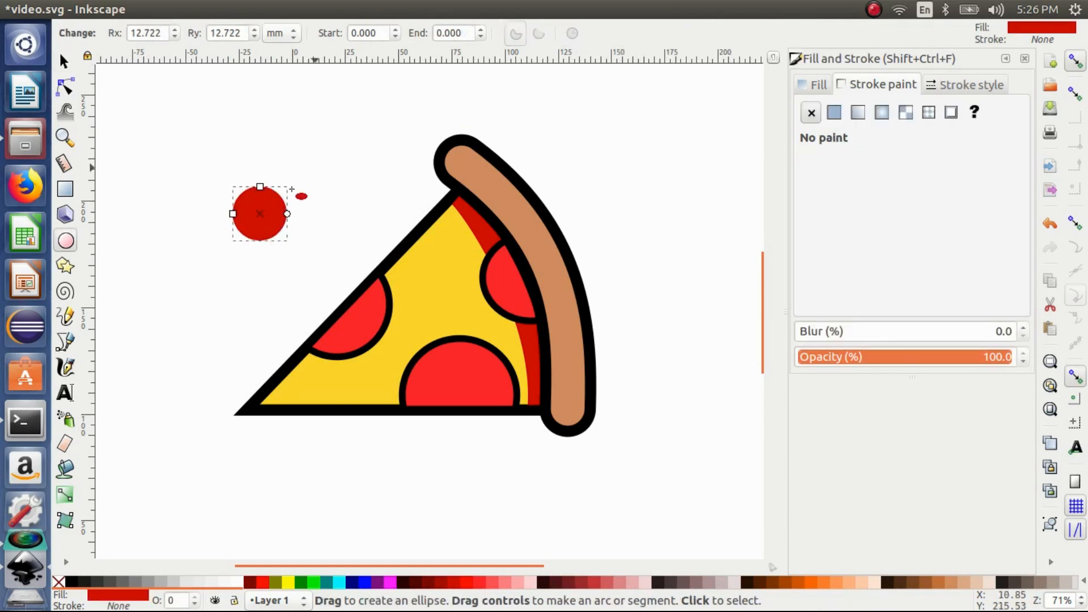
{"action": "key", "text": "s"}
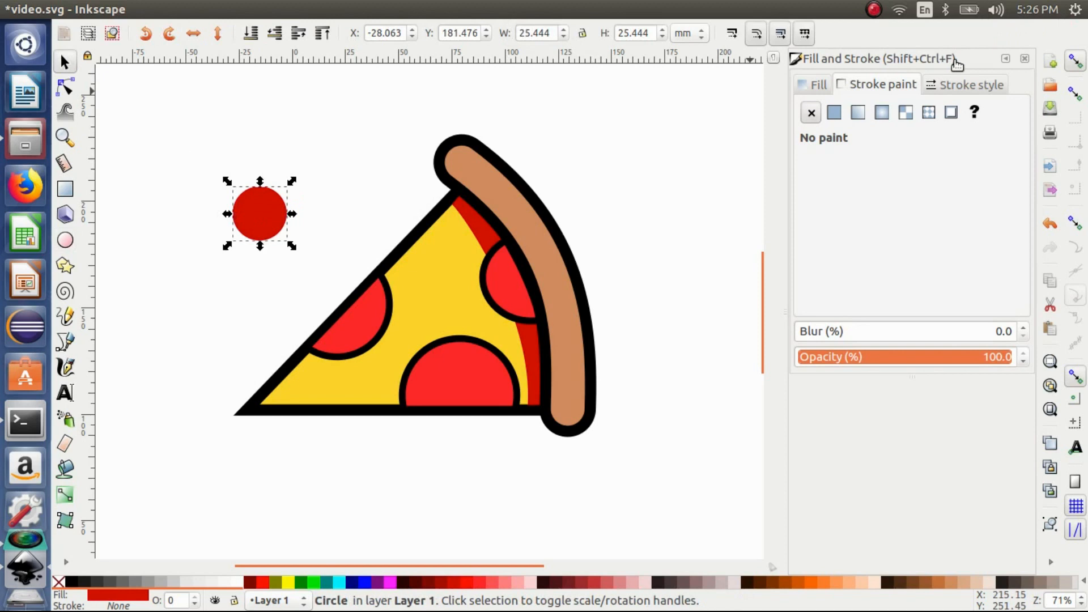
- Give the new circle a flat black stroke and remove its fill
{"action": "left_click", "coordinate": [839, 113]}
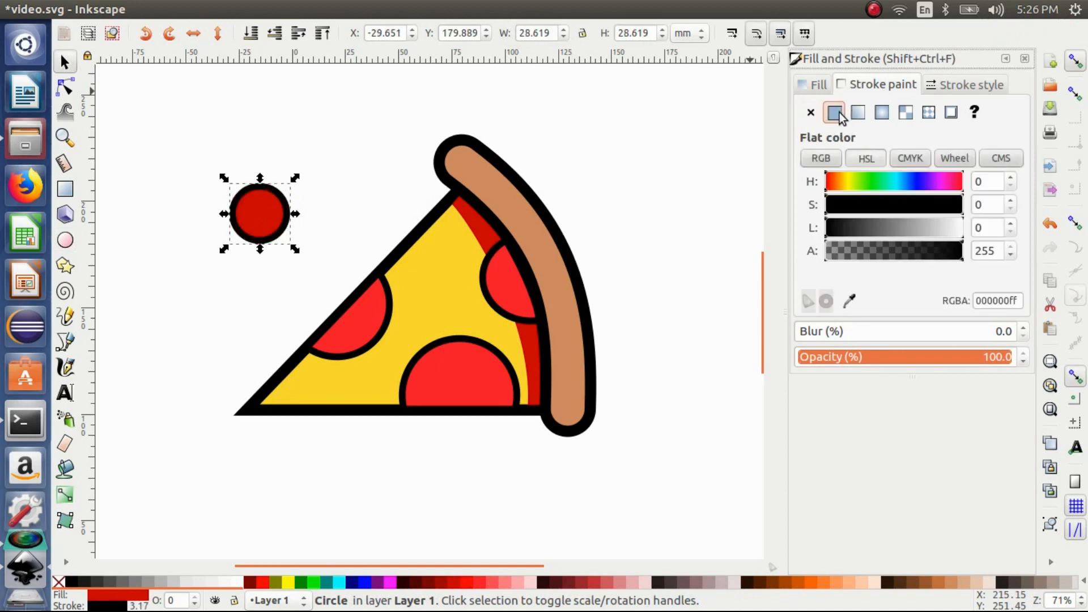
{"action": "left_click", "coordinate": [809, 87]}
{"action": "left_click", "coordinate": [810, 113]}
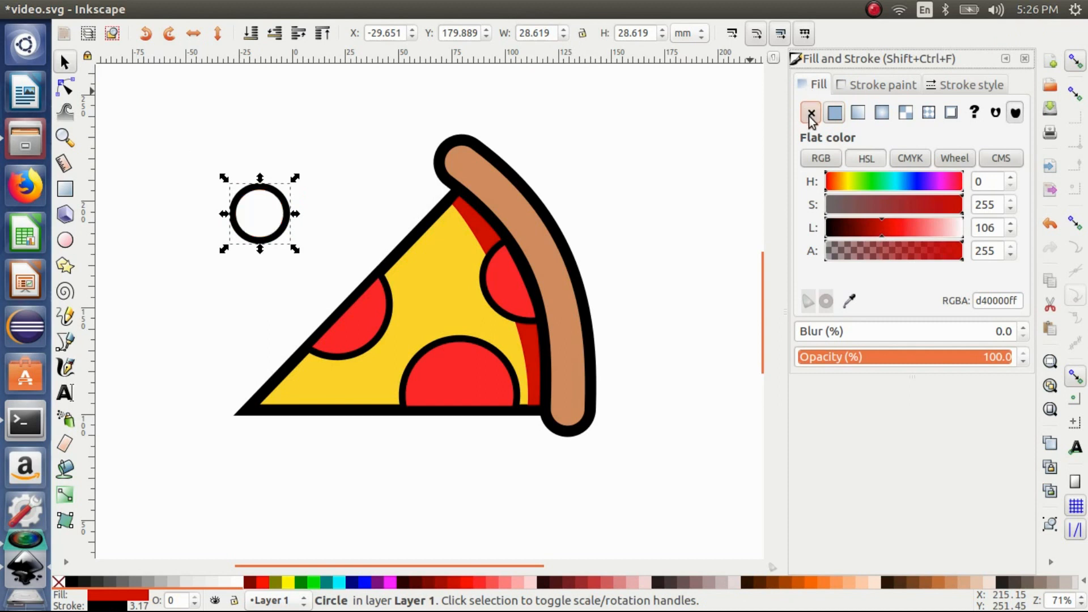
- Shrink the black ring to about 10.7 mm and scatter duplicates so six rings lie across the cheese and sauce strip, leaving nothing selected
{"action": "left_click_drag", "start_coordinate": [286, 226], "coordinate": [409, 279]}
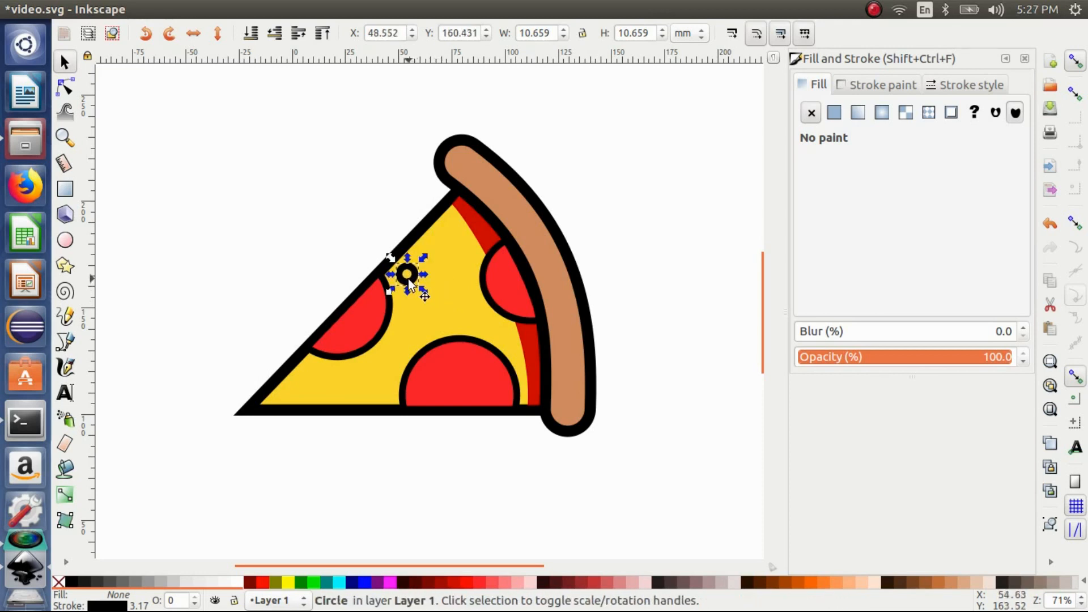
{"action": "key", "text": "ctrl"}
{"action": "key", "text": "ctrl+d"}
{"action": "left_click_drag", "start_coordinate": [409, 284], "coordinate": [434, 331]}
{"action": "key", "text": "ctrl+d"}
{"action": "key", "text": "ctrl+d"}
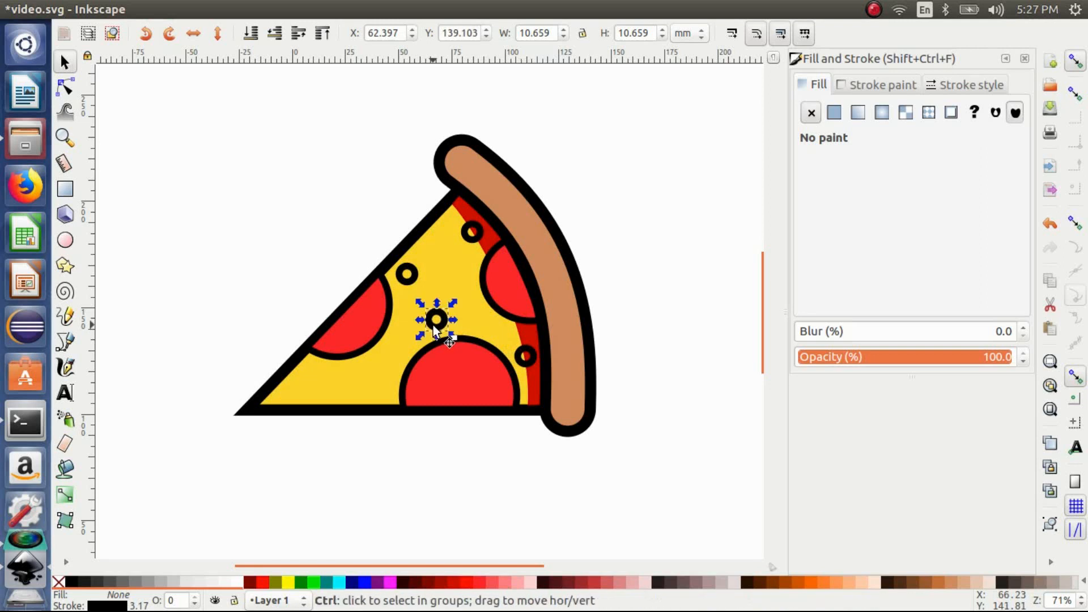
{"action": "left_click_drag", "start_coordinate": [424, 325], "coordinate": [301, 390]}
{"action": "key", "text": "ctrl+d"}
{"action": "left_click", "coordinate": [285, 259]}
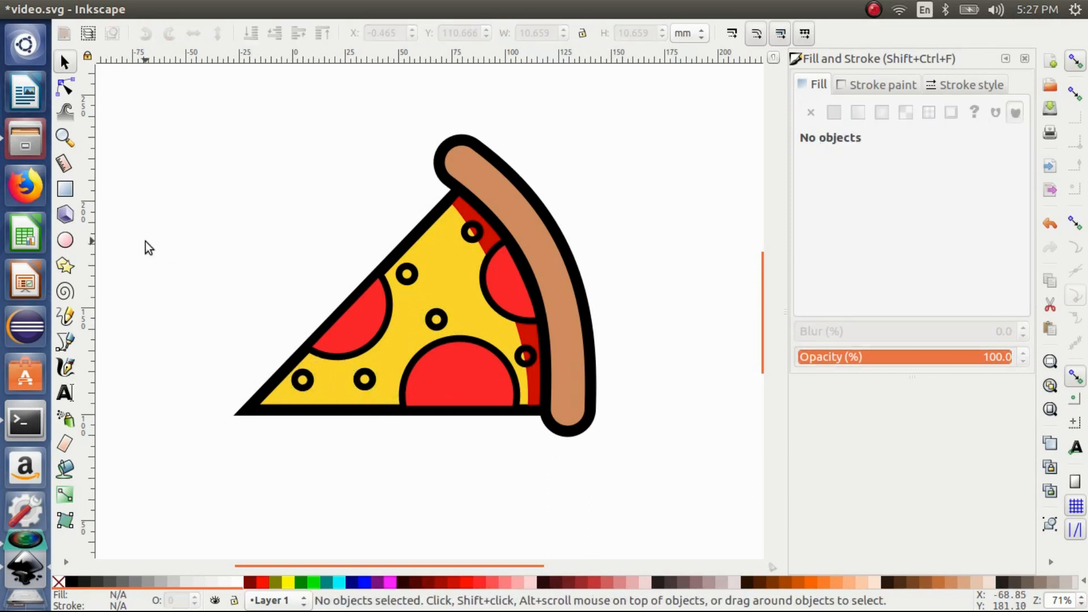
- Draw a circle about 13.5 mm across in the blank area left of the slice, with no stroke and a flat light red ff8080 fill
{"action": "left_click", "coordinate": [75, 246]}
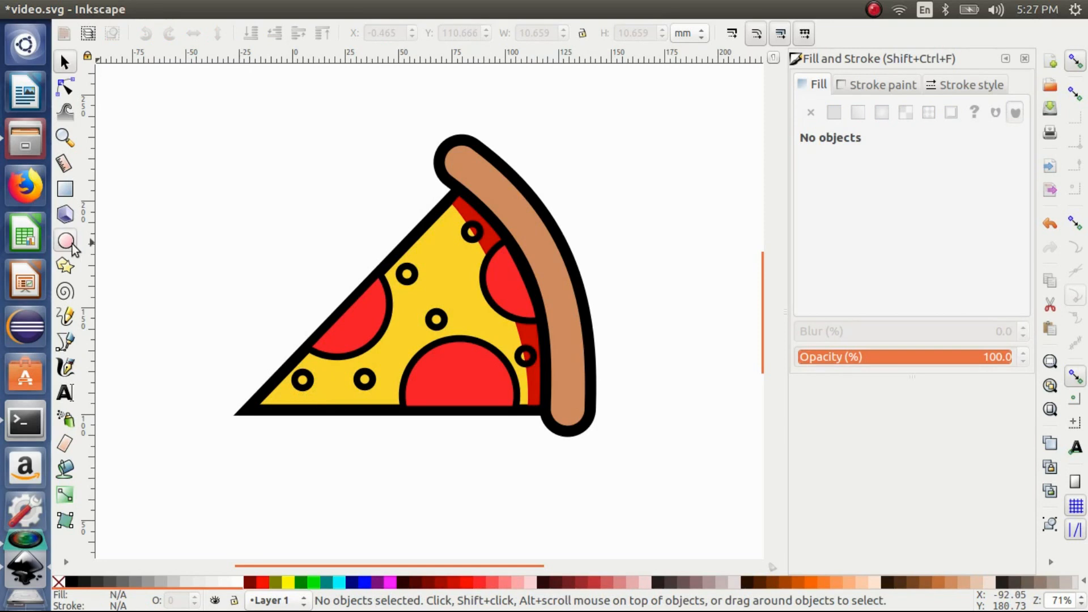
{"action": "left_click_drag", "start_coordinate": [255, 274], "coordinate": [290, 303]}
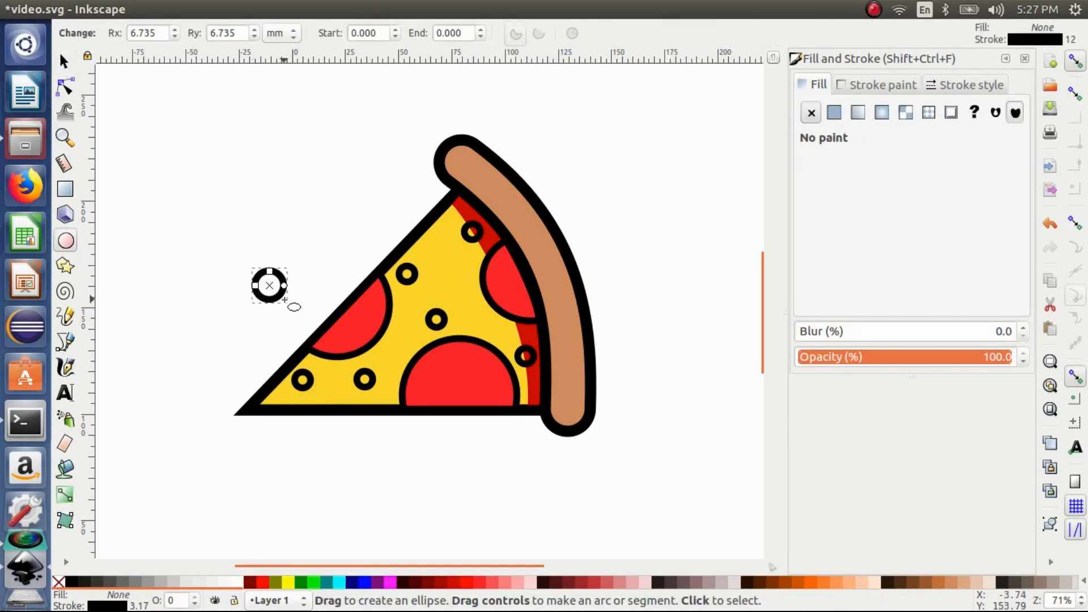
{"action": "left_click", "coordinate": [859, 89]}
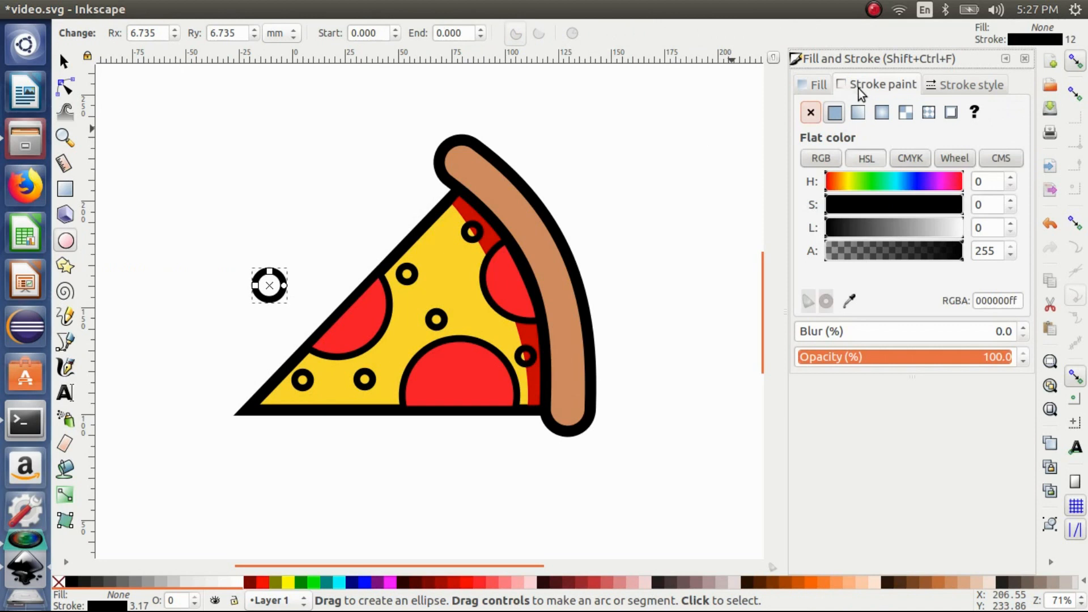
{"action": "left_click", "coordinate": [810, 112]}
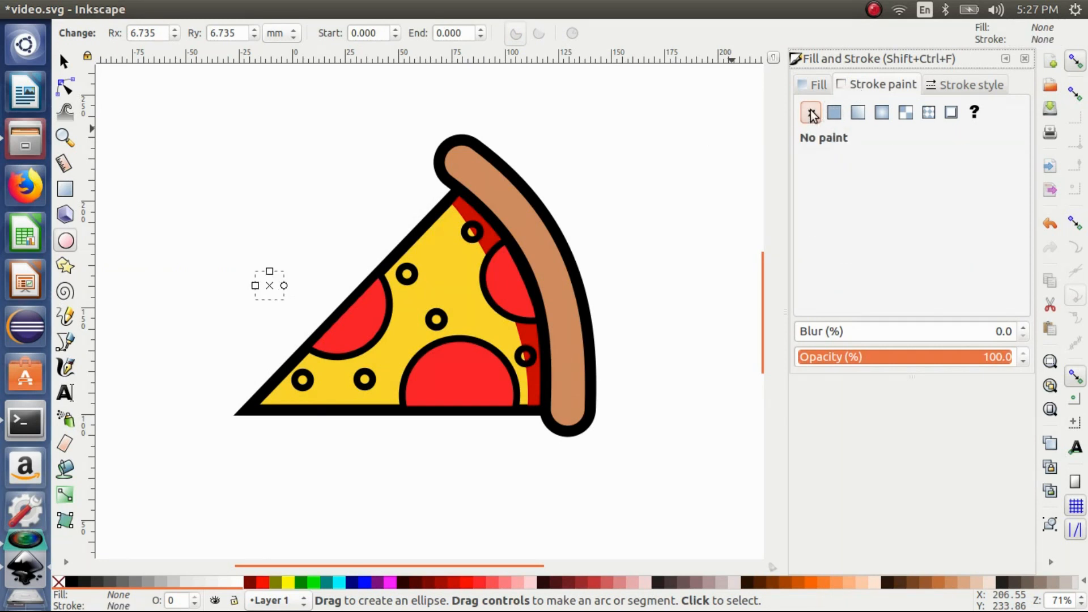
{"action": "left_click", "coordinate": [808, 90]}
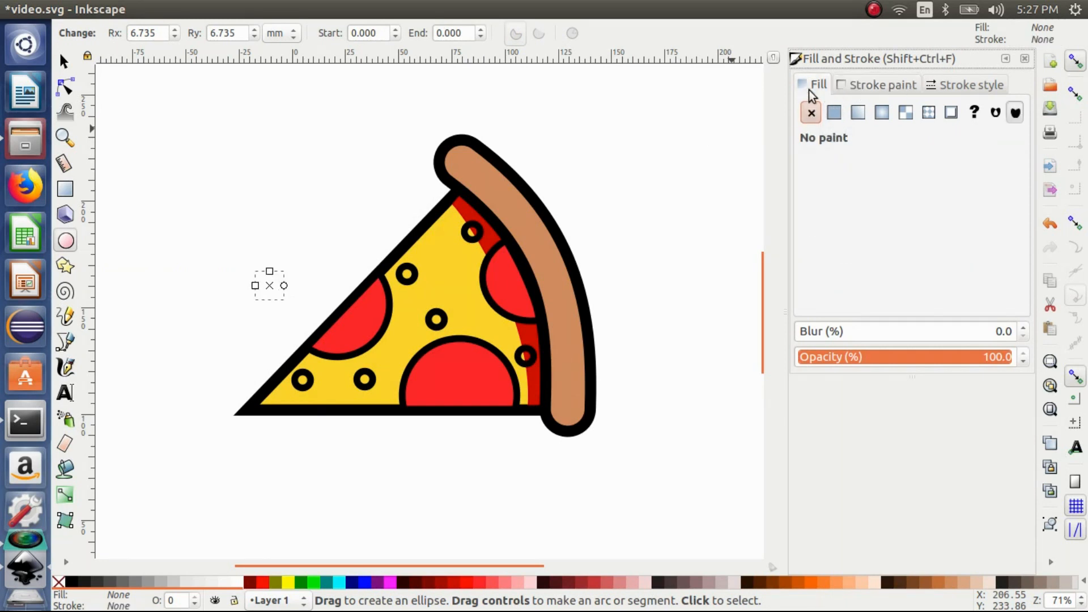
{"action": "left_click", "coordinate": [835, 115]}
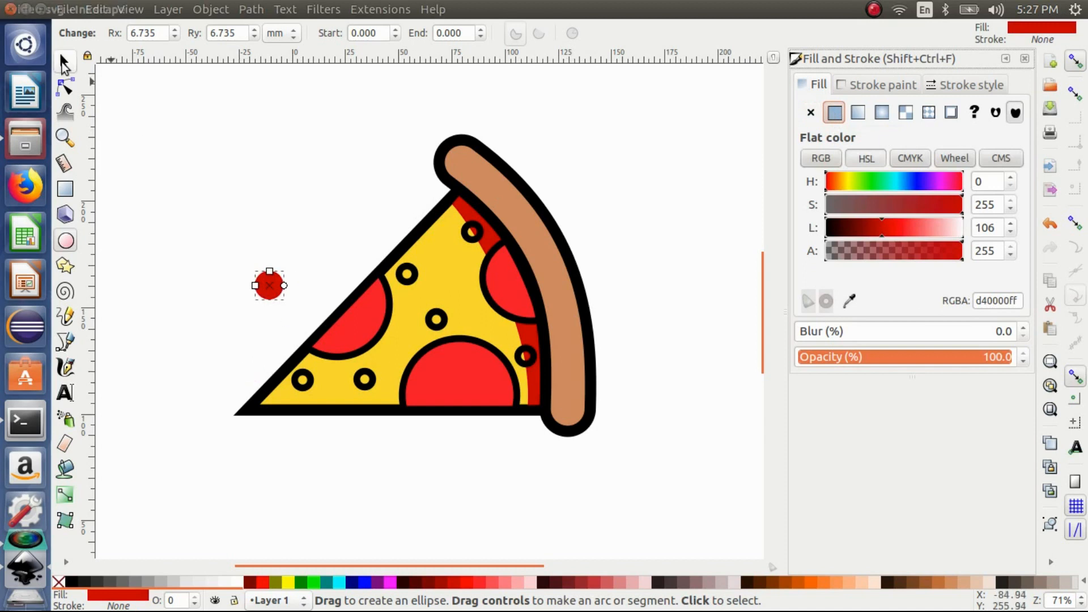
{"action": "left_click", "coordinate": [64, 63]}
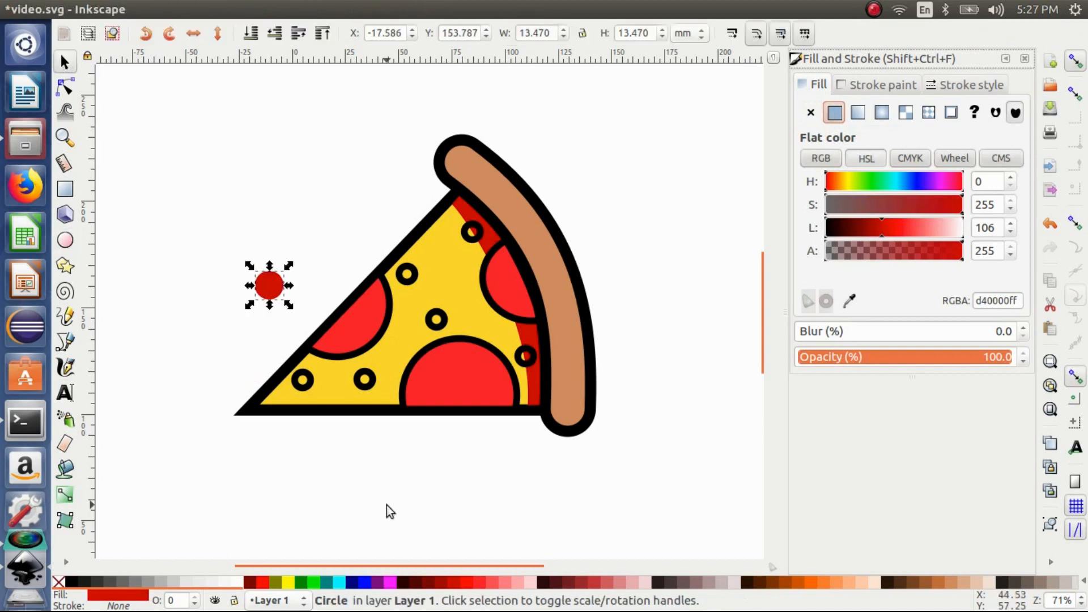
{"action": "left_click", "coordinate": [508, 582]}
- Move the light red circle onto the left topping and add resized duplicates to make four spots of different sizes
{"action": "mouse_move", "coordinate": [278, 296]}
{"action": "left_mouse_down"}
{"action": "mouse_move", "coordinate": [315, 305]}
{"action": "mouse_move", "coordinate": [355, 355]}
{"action": "mouse_move", "coordinate": [382, 321]}
{"action": "mouse_move", "coordinate": [373, 303]}
{"action": "mouse_move", "coordinate": [368, 339]}
{"action": "mouse_move", "coordinate": [375, 328]}
{"action": "mouse_move", "coordinate": [352, 316]}
{"action": "left_mouse_up"}
{"action": "key", "text": "ctrl+d"}
{"action": "key", "text": "ctrl+d"}
{"action": "key", "text": "ctrl+d"}
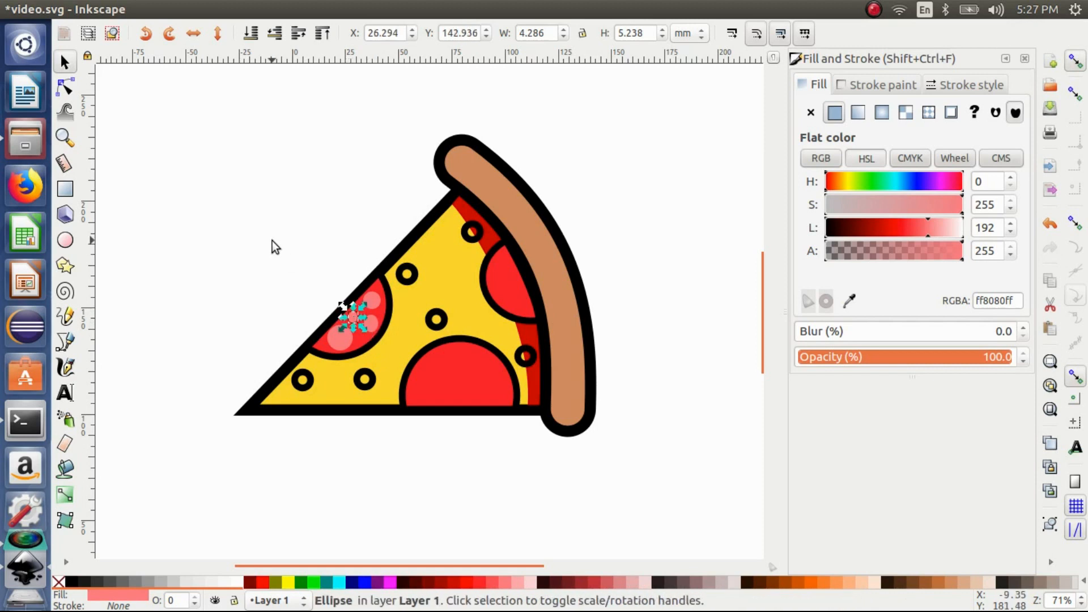
{"action": "left_click", "coordinate": [272, 240]}
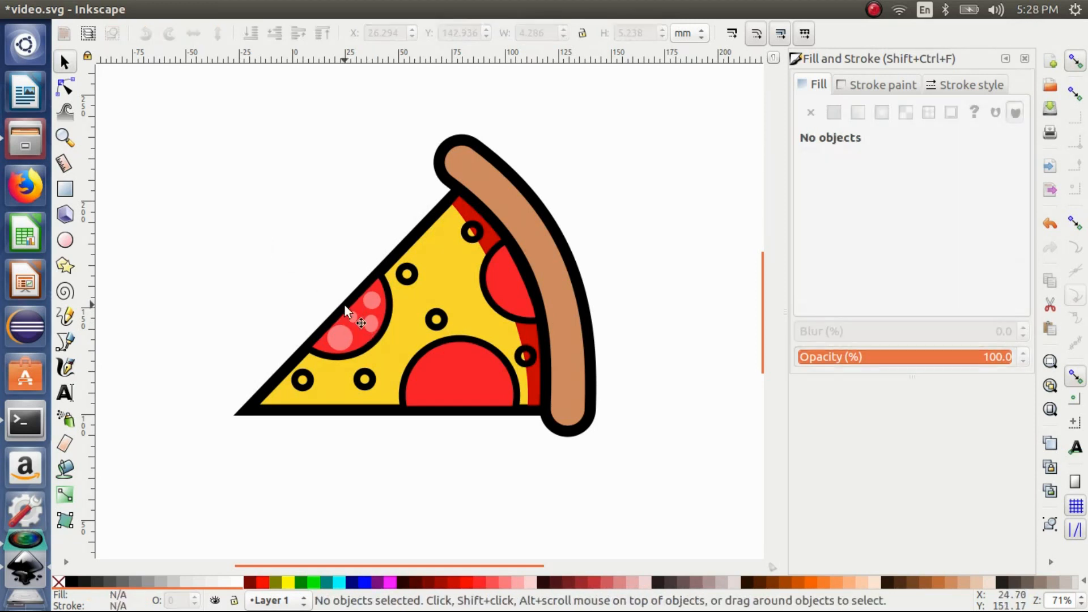
- Duplicate a light red spot onto the bottom topping and add resized copies to make six spots, the largest about 18 mm across
{"action": "left_click", "coordinate": [344, 340]}
{"action": "key", "text": "ctrl"}
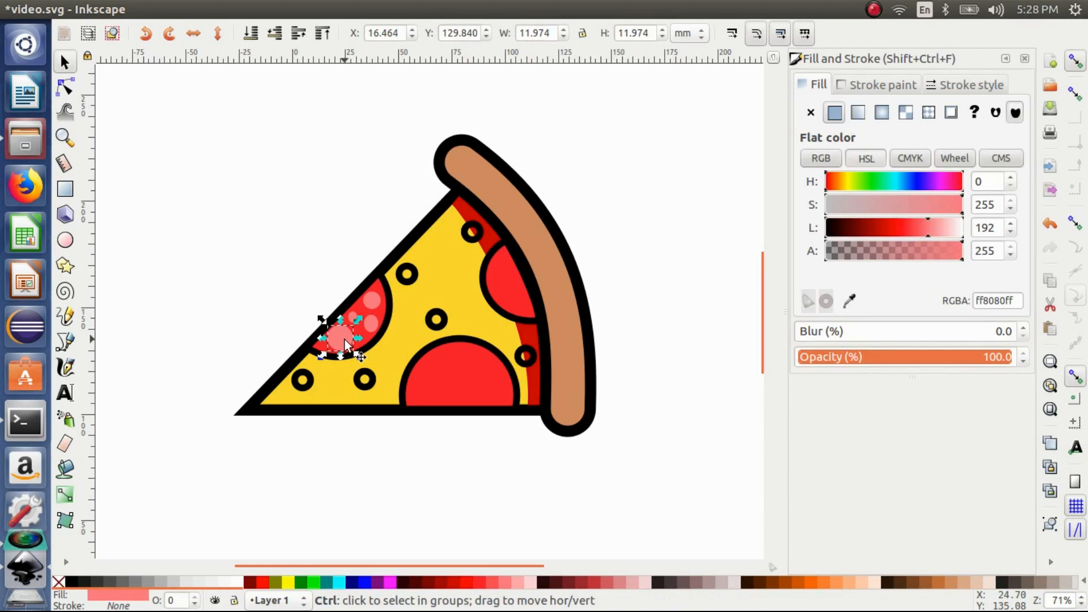
{"action": "left_click_drag", "start_coordinate": [338, 336], "coordinate": [468, 396]}
{"action": "key", "text": "ctrl+d"}
{"action": "left_click_drag", "start_coordinate": [469, 352], "coordinate": [464, 349]}
{"action": "left_click", "coordinate": [604, 345]}
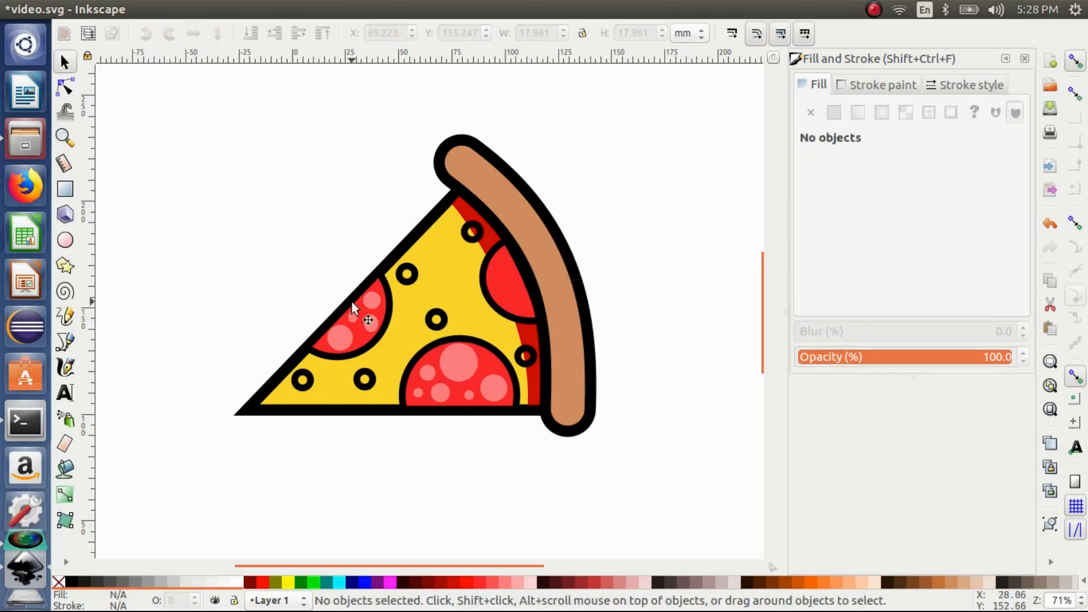
- Copy existing light red spots about 12, 9 and 4.5 mm across onto the topping next to the crust
{"action": "left_click", "coordinate": [338, 336]}
{"action": "left_click_drag", "start_coordinate": [338, 336], "coordinate": [505, 265]}
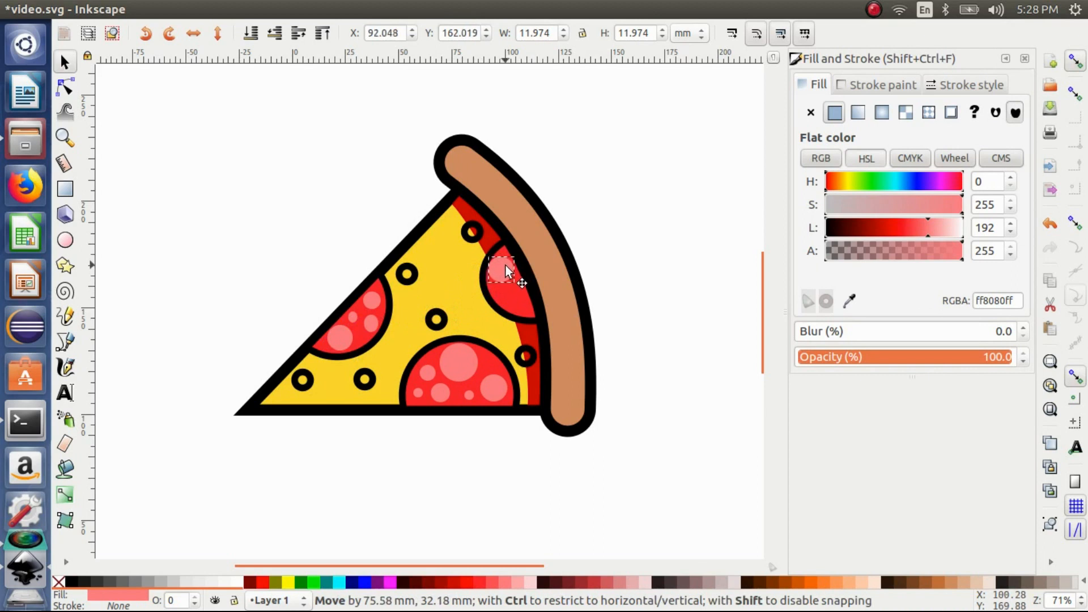
{"action": "left_click", "coordinate": [437, 396]}
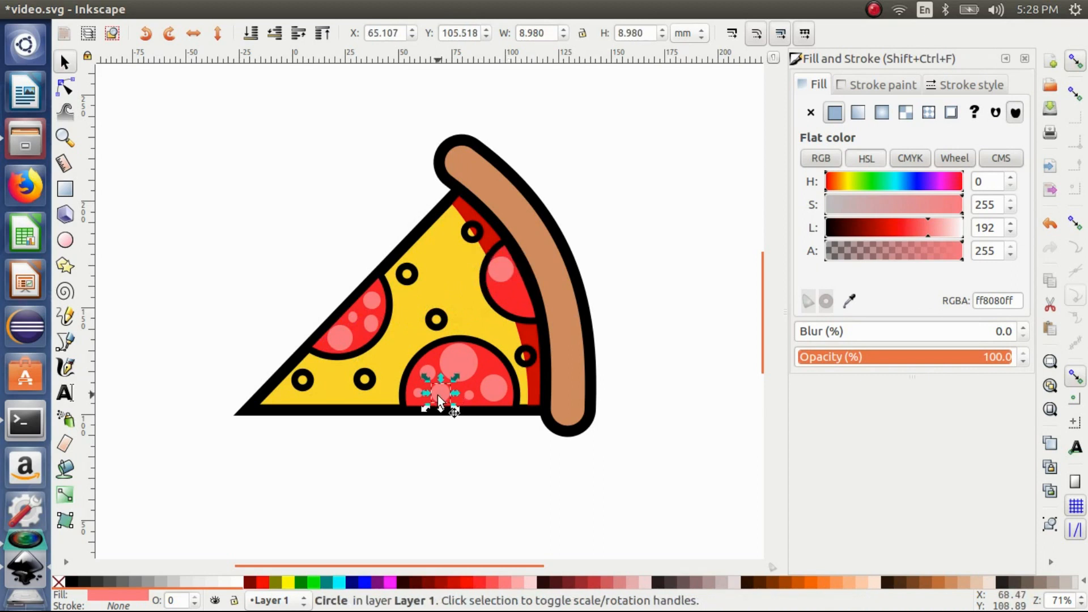
{"action": "left_click_drag", "start_coordinate": [438, 396], "coordinate": [504, 297]}
{"action": "left_click", "coordinate": [422, 395]}
{"action": "key", "text": "ctrl+d"}
{"action": "left_click_drag", "start_coordinate": [422, 396], "coordinate": [529, 298]}
{"action": "left_click", "coordinate": [657, 215]}
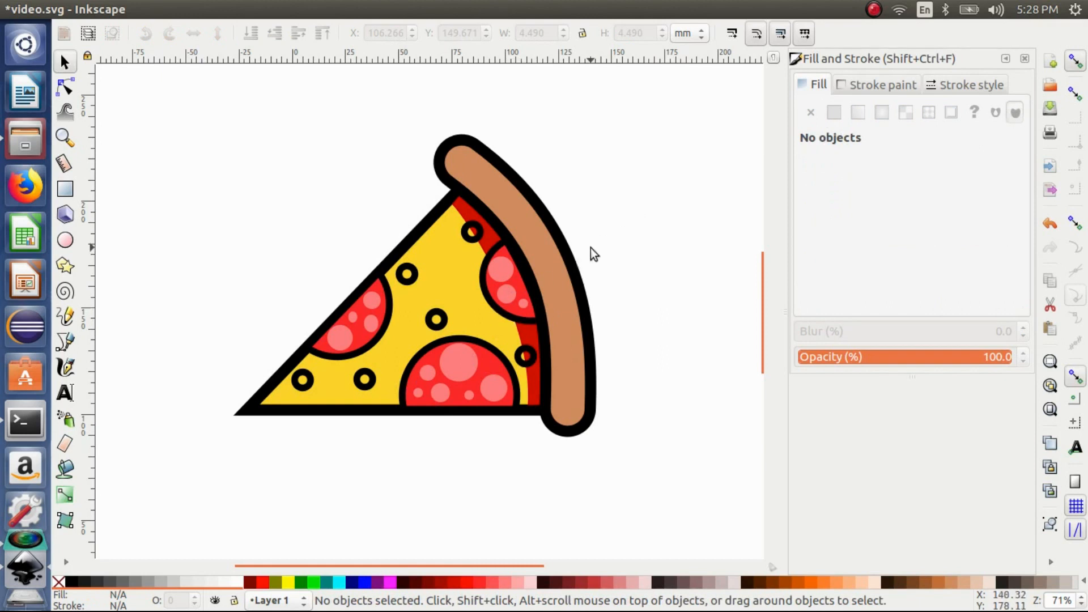
- Draw a light red circle about 12 mm across in the blank area upper left of the slice and give it a flat black stroke
{"action": "left_click", "coordinate": [478, 229]}
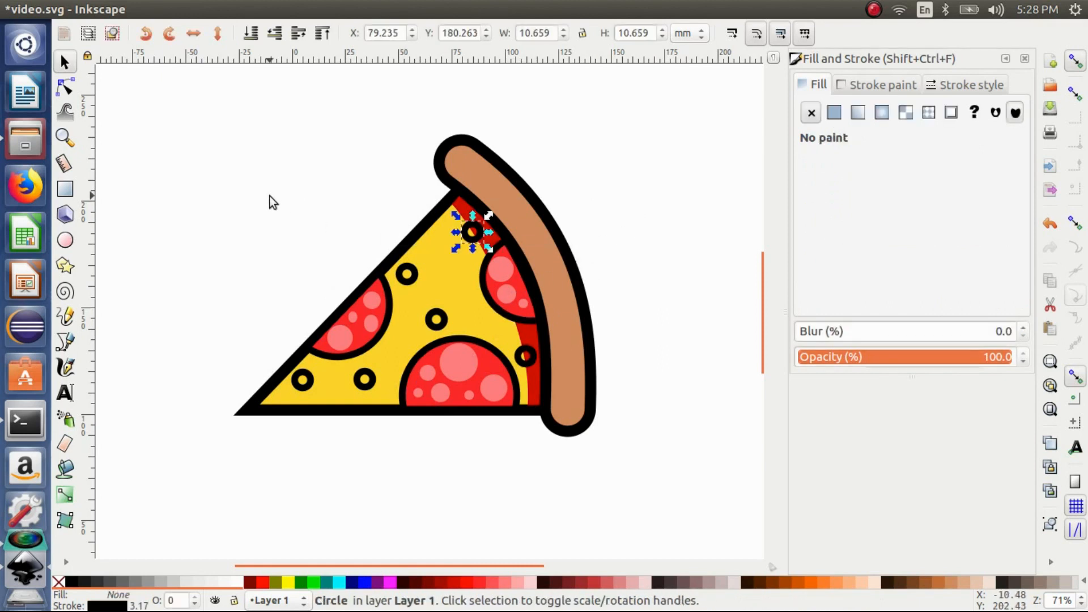
{"action": "left_click", "coordinate": [270, 196]}
{"action": "left_click", "coordinate": [66, 240]}
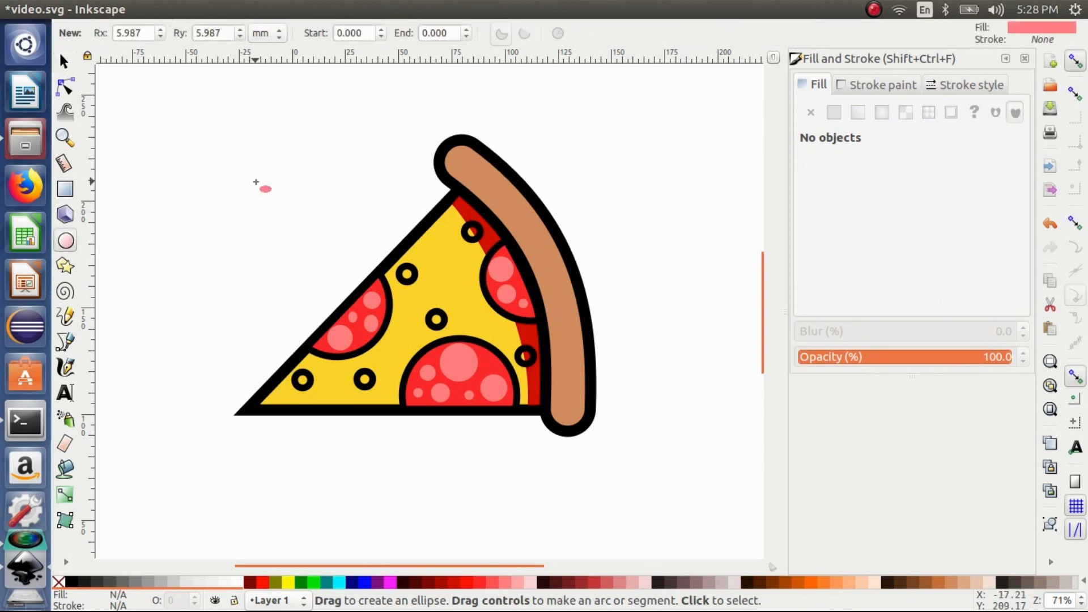
{"action": "left_click_drag", "start_coordinate": [230, 186], "coordinate": [255, 214]}
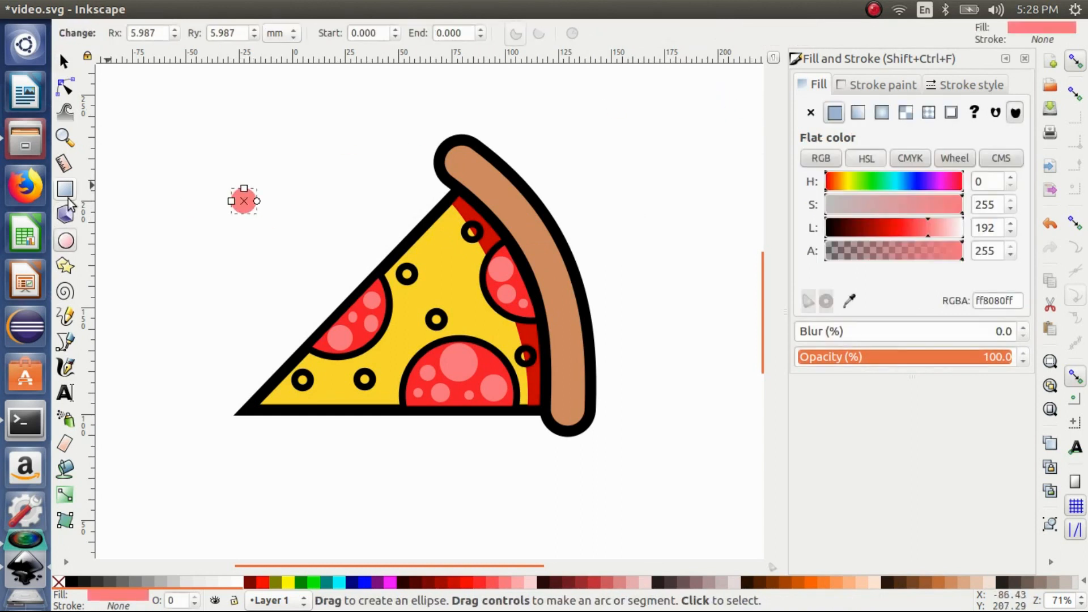
{"action": "left_click", "coordinate": [901, 87]}
{"action": "left_click", "coordinate": [833, 113]}
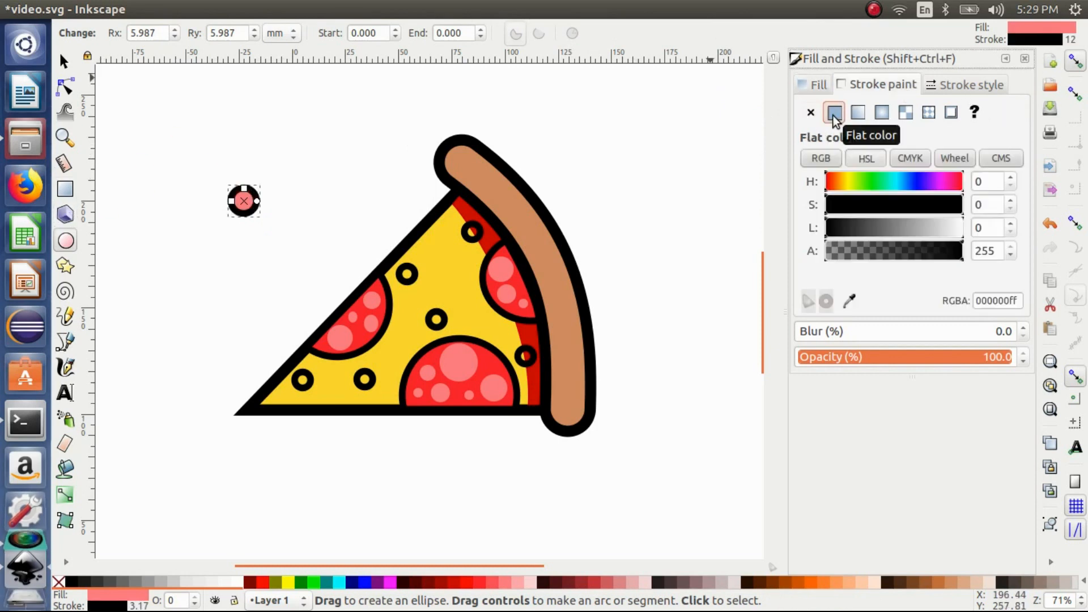
- Set the new circle's stroke width to 10 px
{"action": "left_click", "coordinate": [963, 87]}
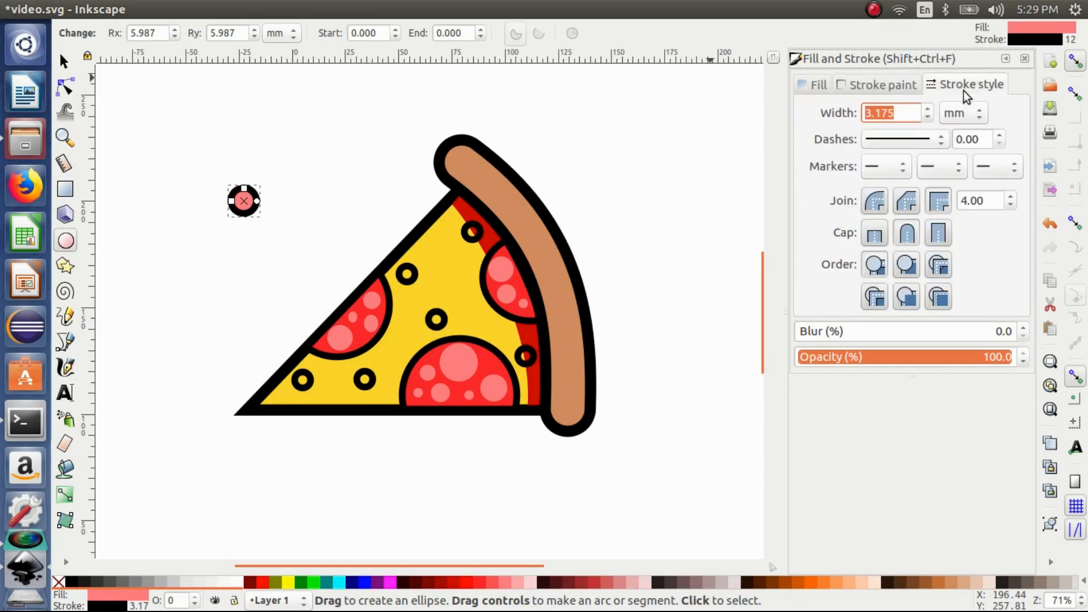
{"action": "left_click", "coordinate": [954, 115]}
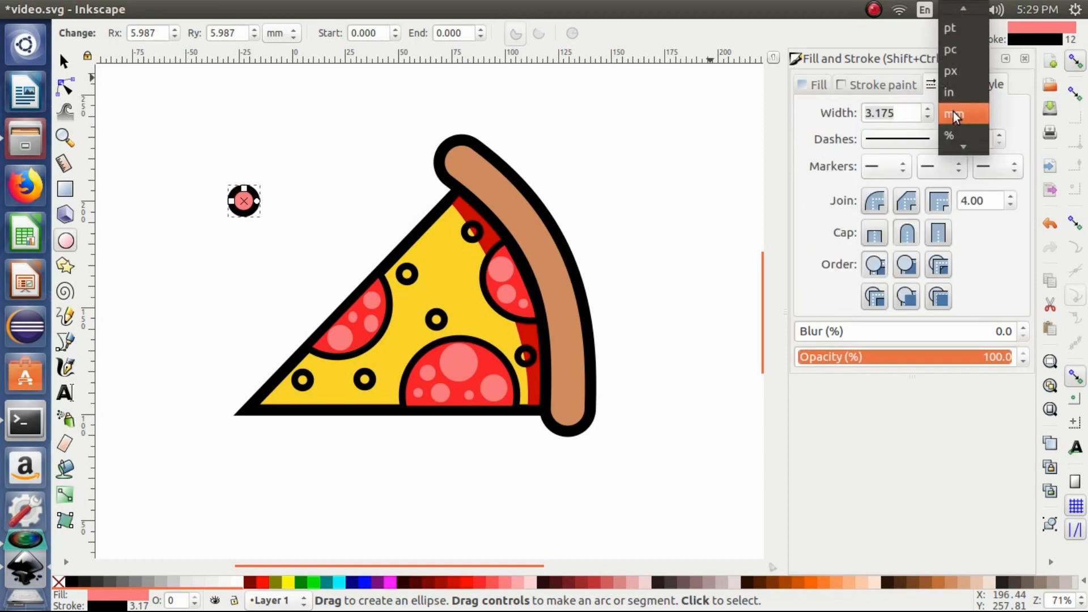
{"action": "left_click", "coordinate": [958, 72]}
{"action": "double_click", "coordinate": [878, 112]}
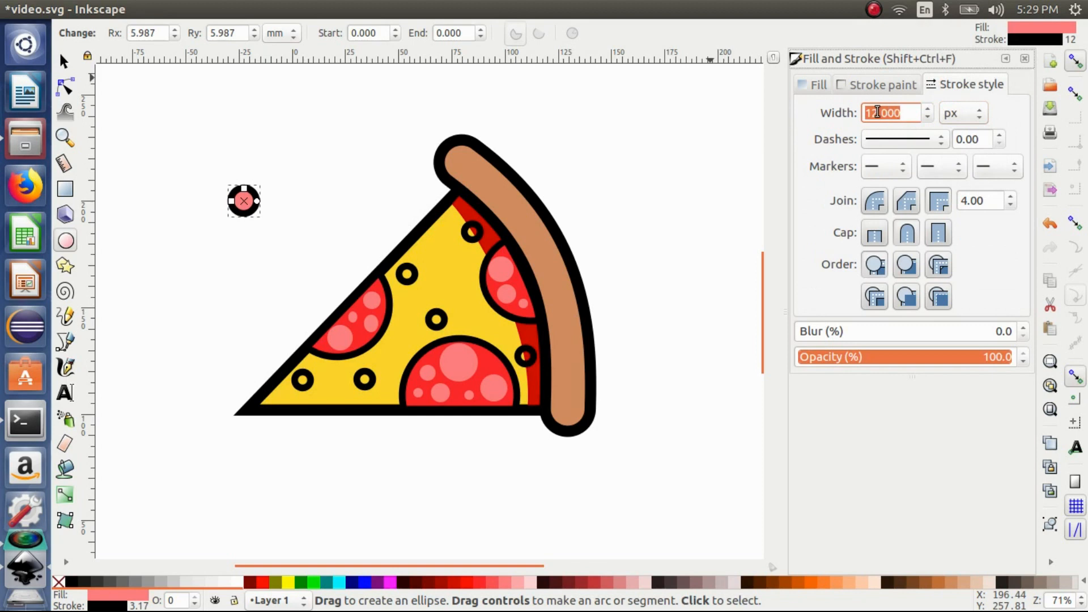
{"action": "type", "text": "10"}
{"action": "key", "text": "Return"}
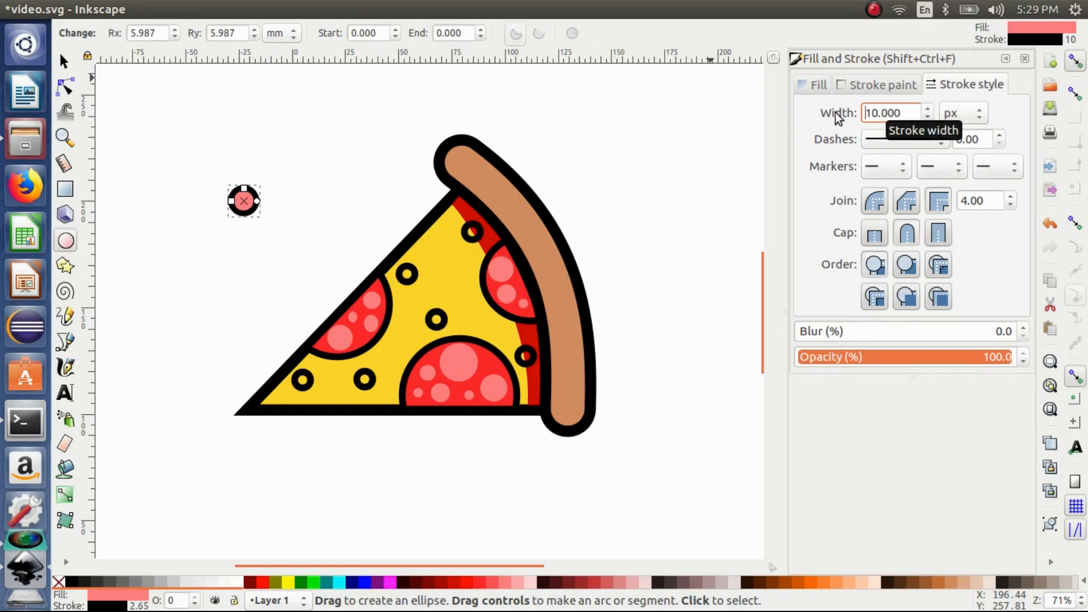
- Shrink the outlined circle to about 12.4 mm on the cheese beside the crust topping and fill it with dark red D40000
{"action": "left_click", "coordinate": [64, 61]}
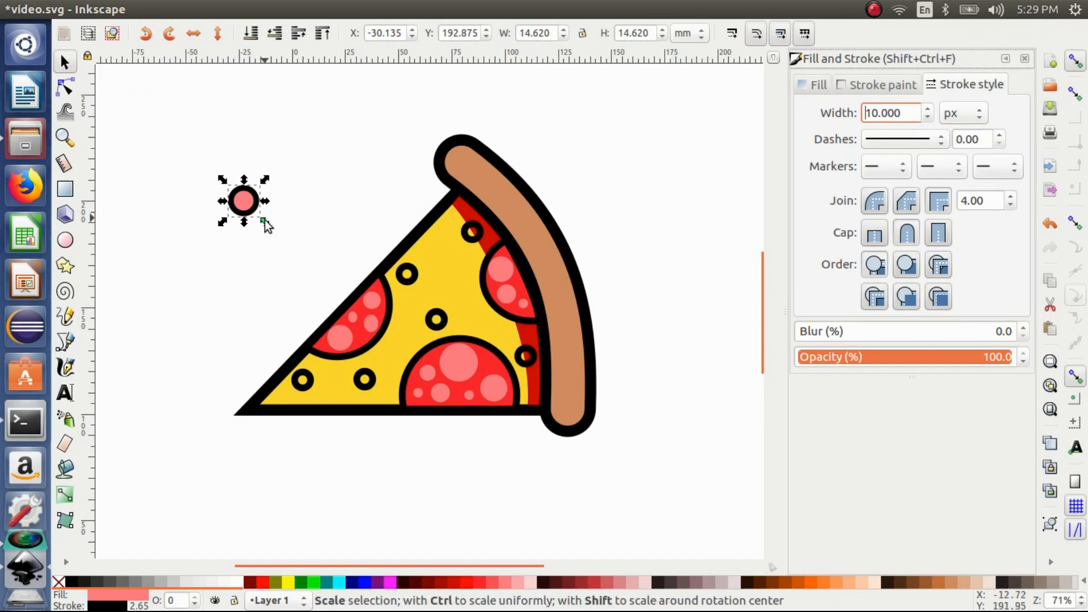
{"action": "left_click_drag", "start_coordinate": [263, 223], "coordinate": [483, 287]}
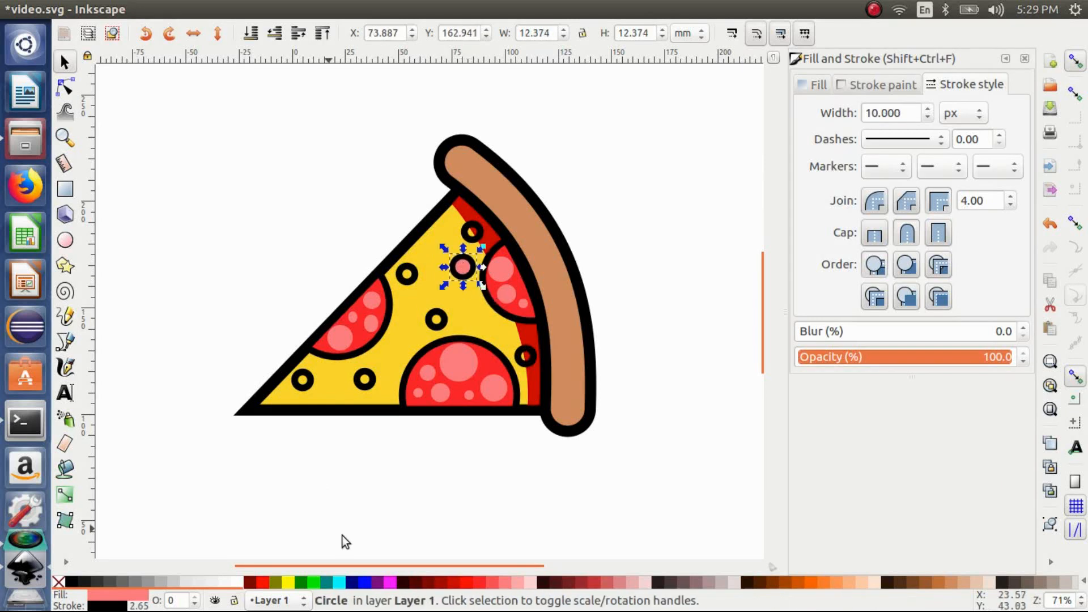
{"action": "left_click", "coordinate": [474, 583]}
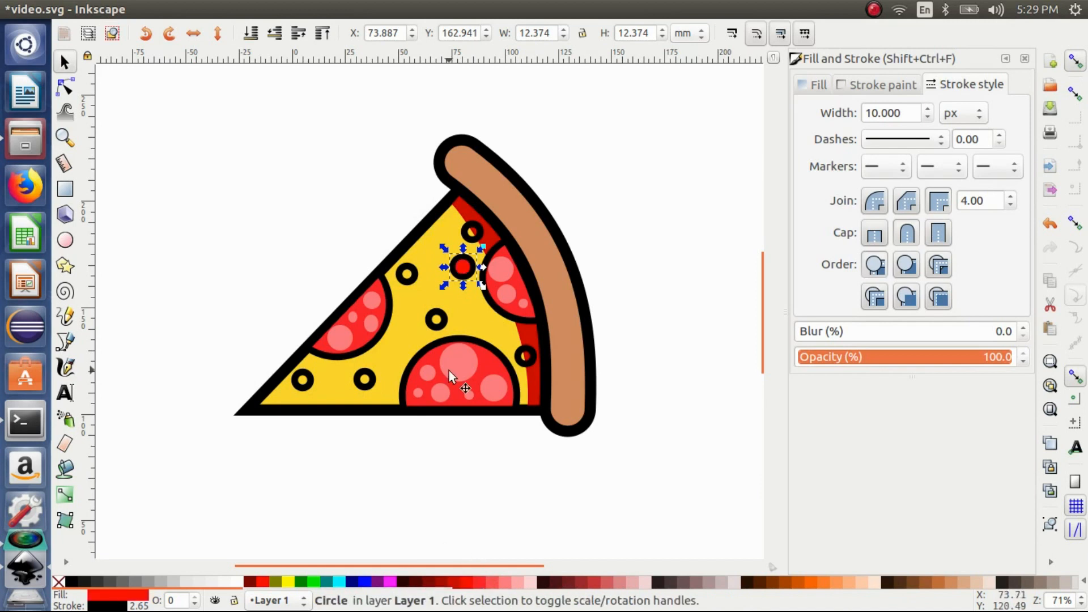
{"action": "left_click", "coordinate": [453, 583]}
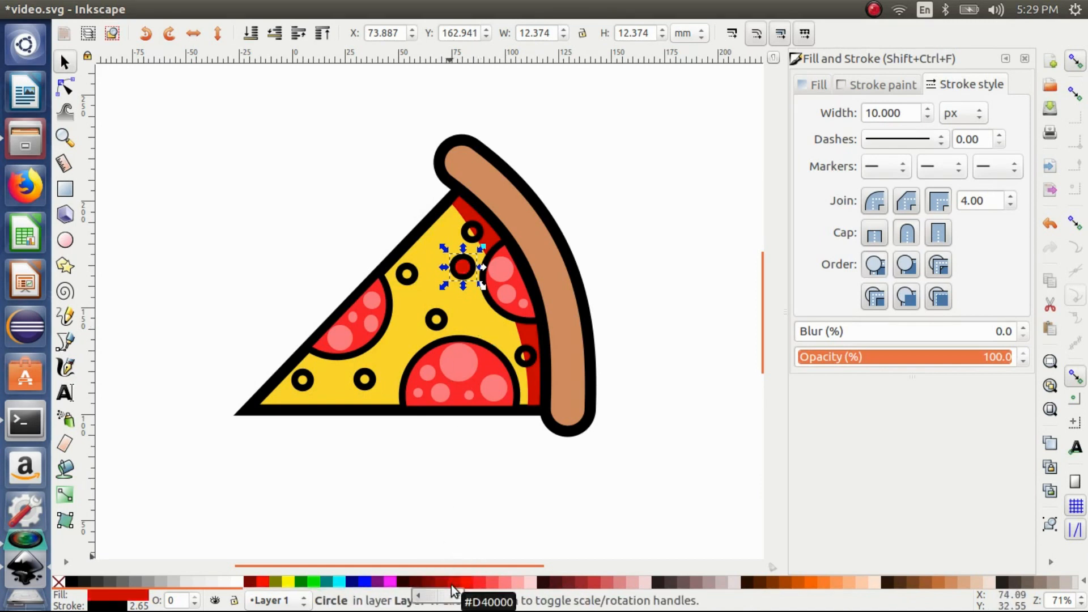
- Place a dark red duplicate about 9.4 mm across between the left topping and the middle ring, and nudge the larger original toward the upper left
{"action": "left_click_drag", "start_coordinate": [469, 274], "coordinate": [407, 320]}
{"action": "key", "text": "ctrl+z"}
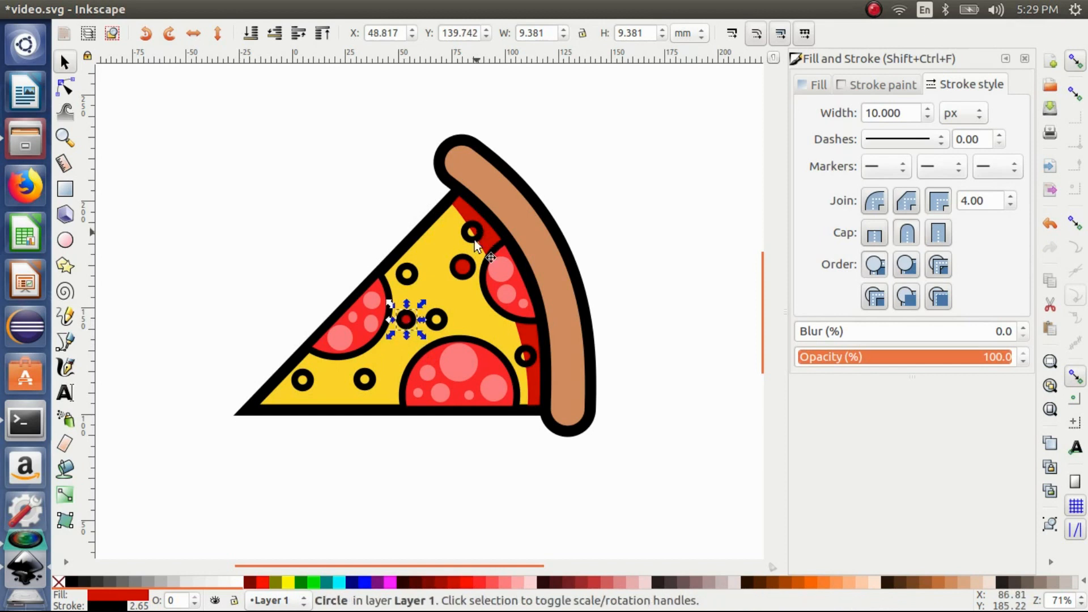
{"action": "left_click_drag", "start_coordinate": [461, 255], "coordinate": [451, 251]}
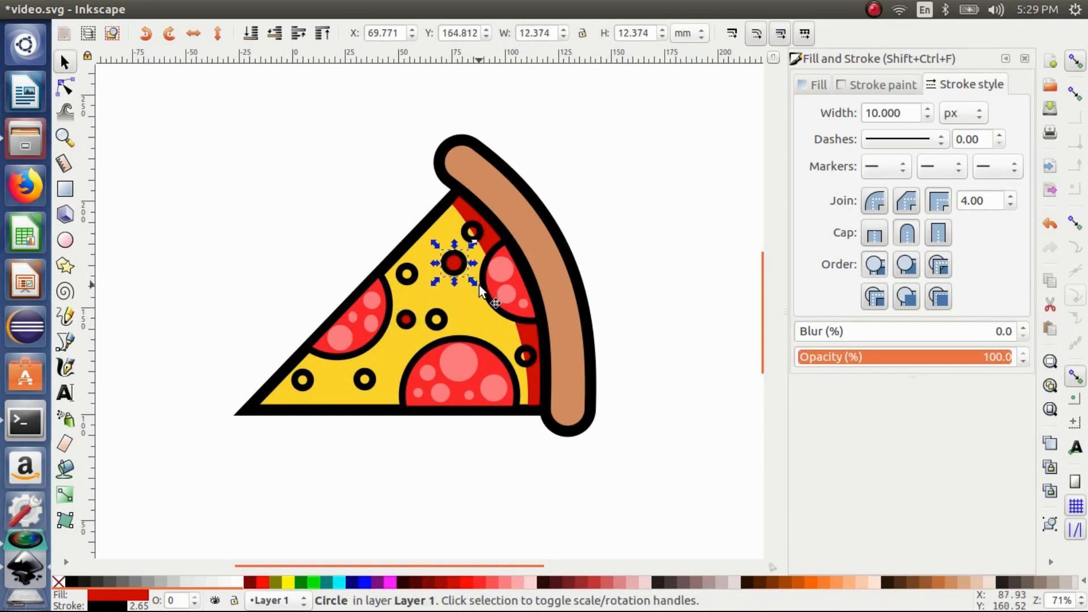
- Shrink the larger dark red circle and place small duplicates above the bottom topping and, about 8.6 mm across, between the two lower-left rings; deselect
{"action": "left_click", "coordinate": [480, 289]}
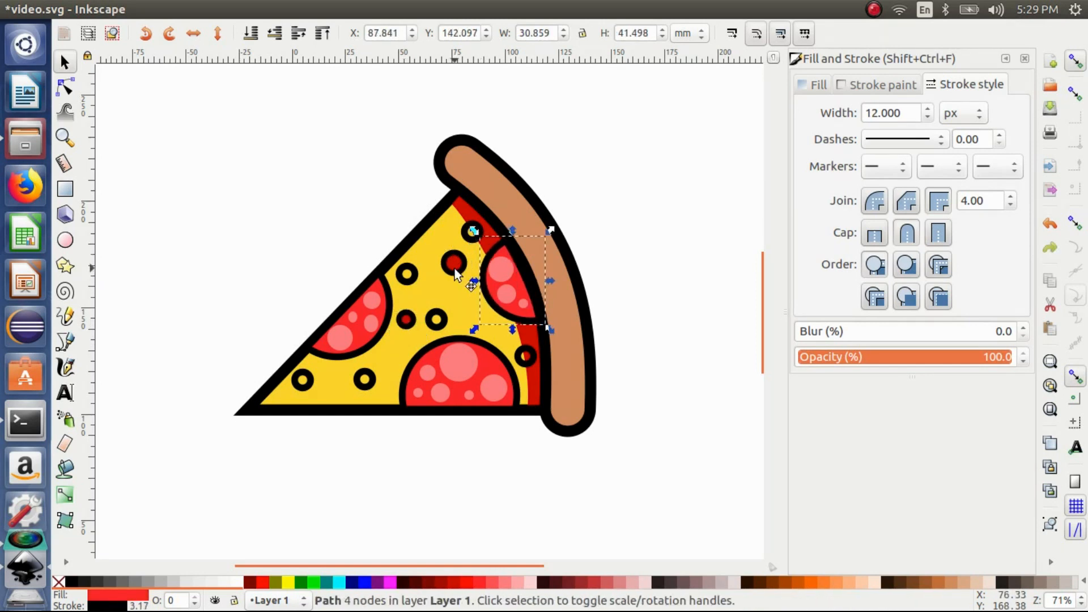
{"action": "left_click", "coordinate": [455, 269]}
{"action": "left_click", "coordinate": [455, 268]}
{"action": "left_click", "coordinate": [454, 268]}
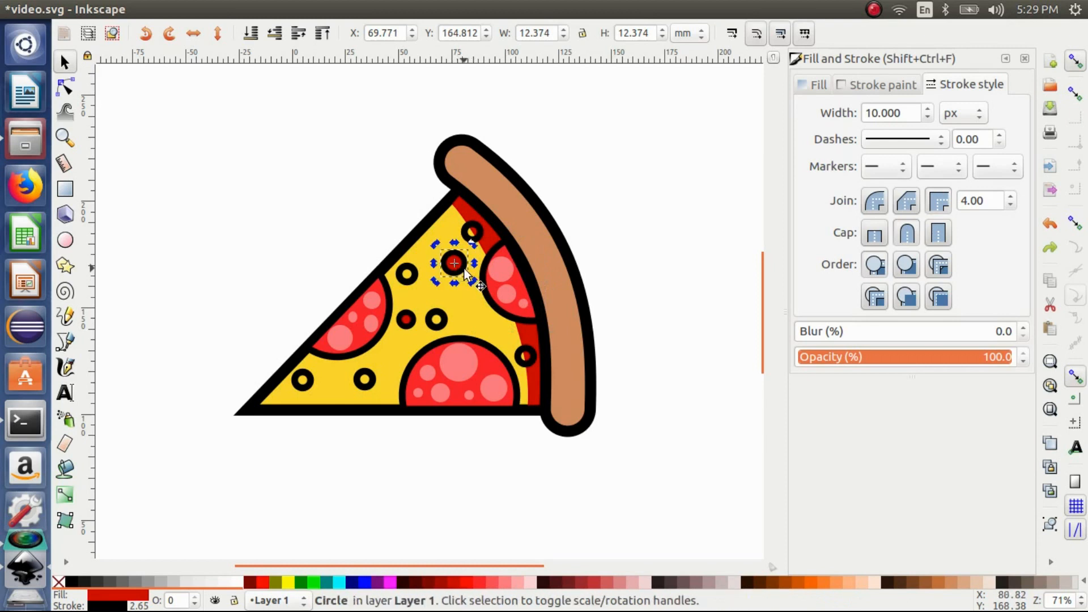
{"action": "left_click_drag", "start_coordinate": [471, 285], "coordinate": [339, 372]}
{"action": "key", "text": "ctrl+d"}
{"action": "key", "text": "ctrl+d"}
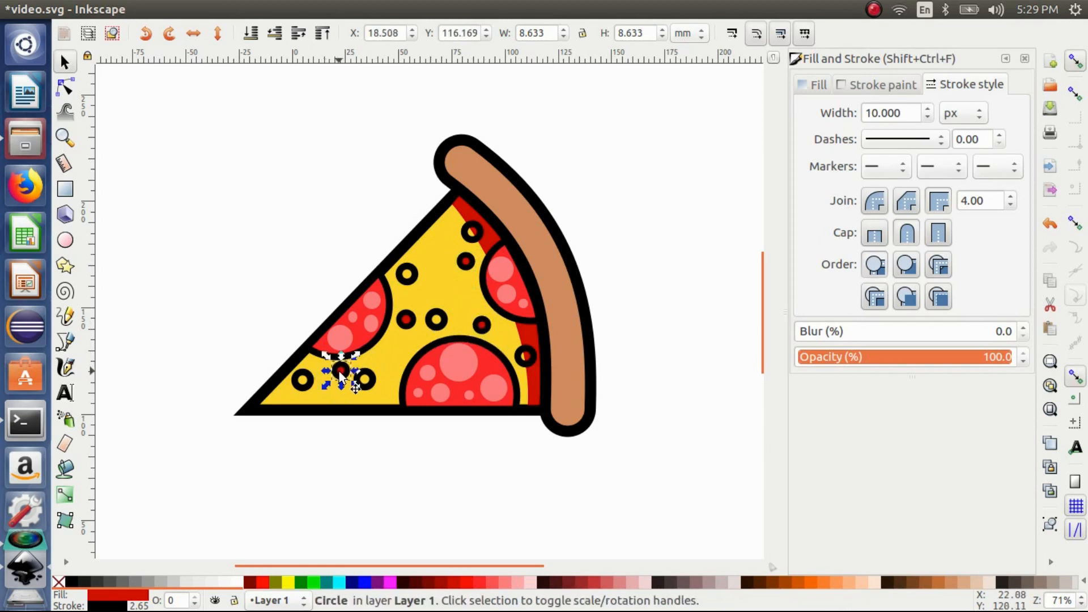
{"action": "key", "text": "Escape"}
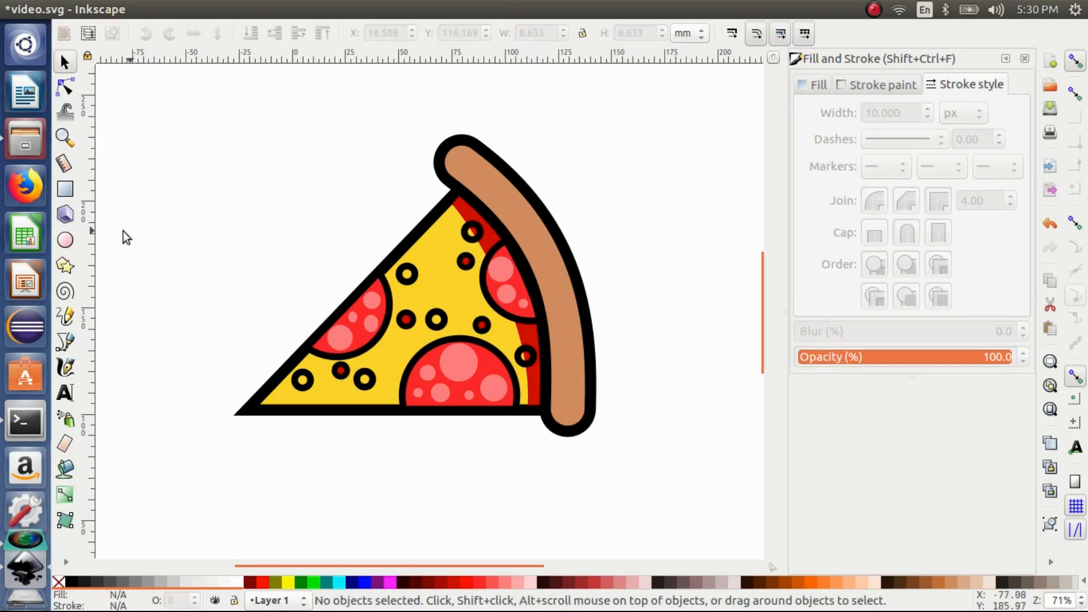
- Draw a narrow upright ellipse about 7.5 × 21.3 mm on the empty canvas beside the slice and remove its stroke
{"action": "left_click", "coordinate": [66, 242]}
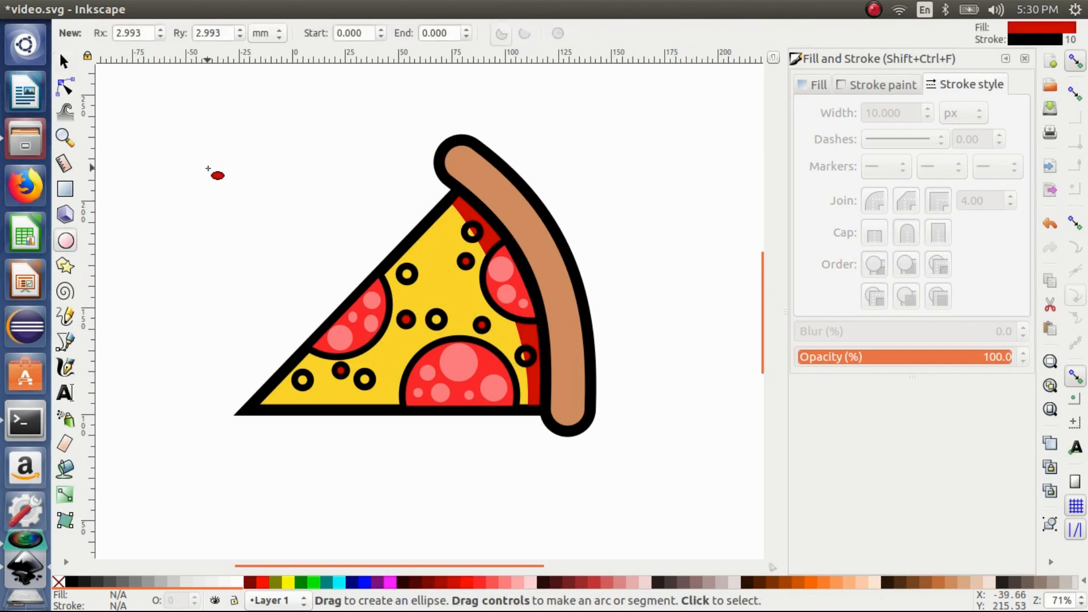
{"action": "left_click_drag", "start_coordinate": [208, 168], "coordinate": [224, 214]}
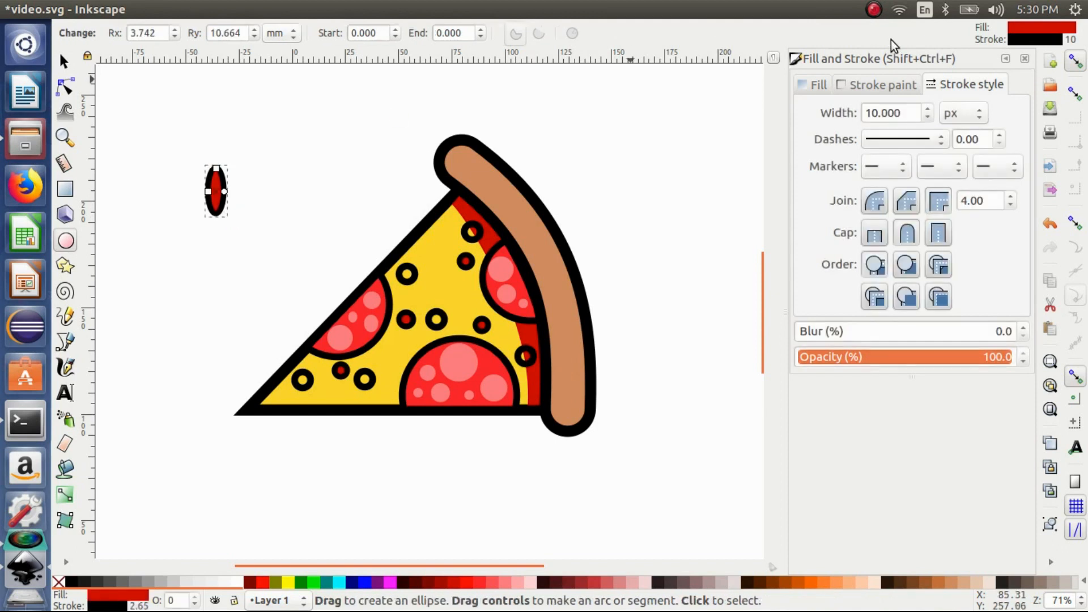
{"action": "left_click", "coordinate": [863, 86]}
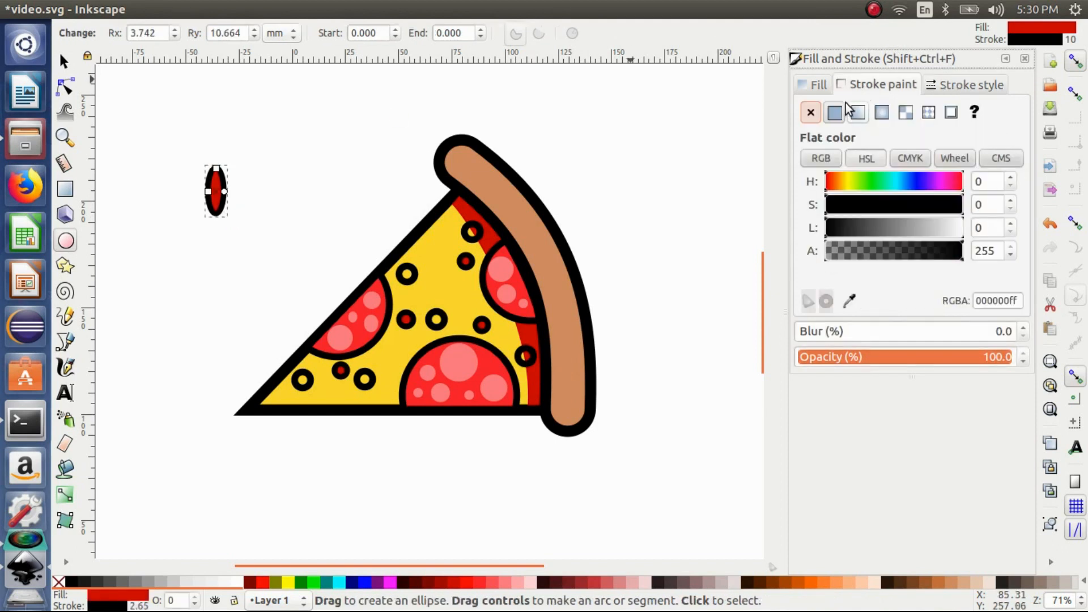
{"action": "left_click", "coordinate": [811, 113]}
{"action": "left_click", "coordinate": [64, 61]}
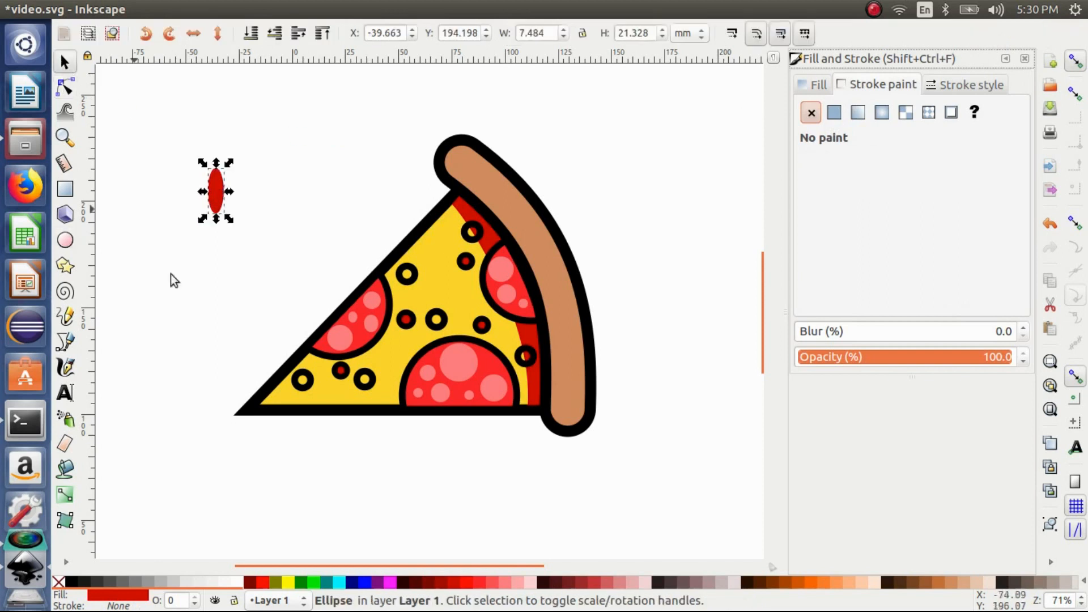
- Place the ellipse on the cheese near the upper tip, shrink it to about 5.9 × 16.8 mm and fill it with green 37C837
{"action": "left_click_drag", "start_coordinate": [256, 598], "coordinate": [586, 602]}
{"action": "key", "text": "XF86MonBrightnessUp"}
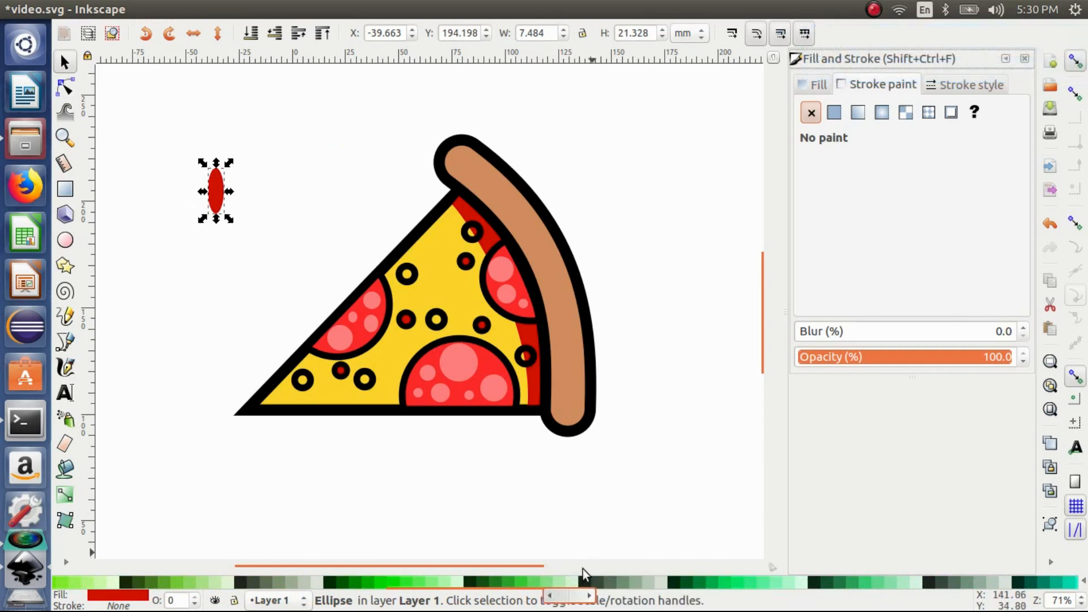
{"action": "scroll", "coordinate": [578, 590], "scroll_direction": "left", "scroll_amount": 2}
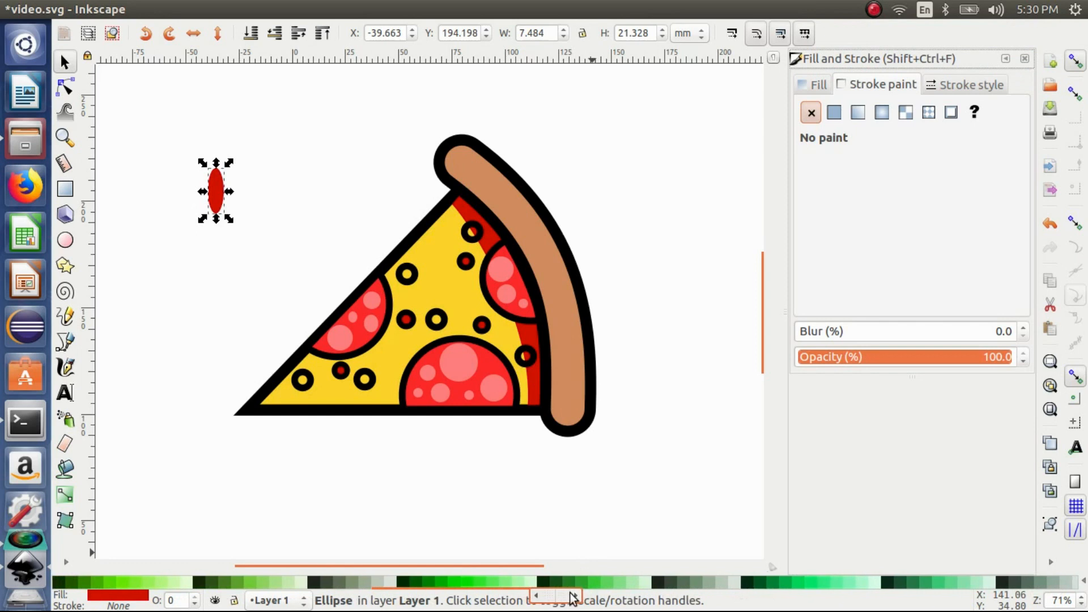
{"action": "left_click", "coordinate": [572, 596]}
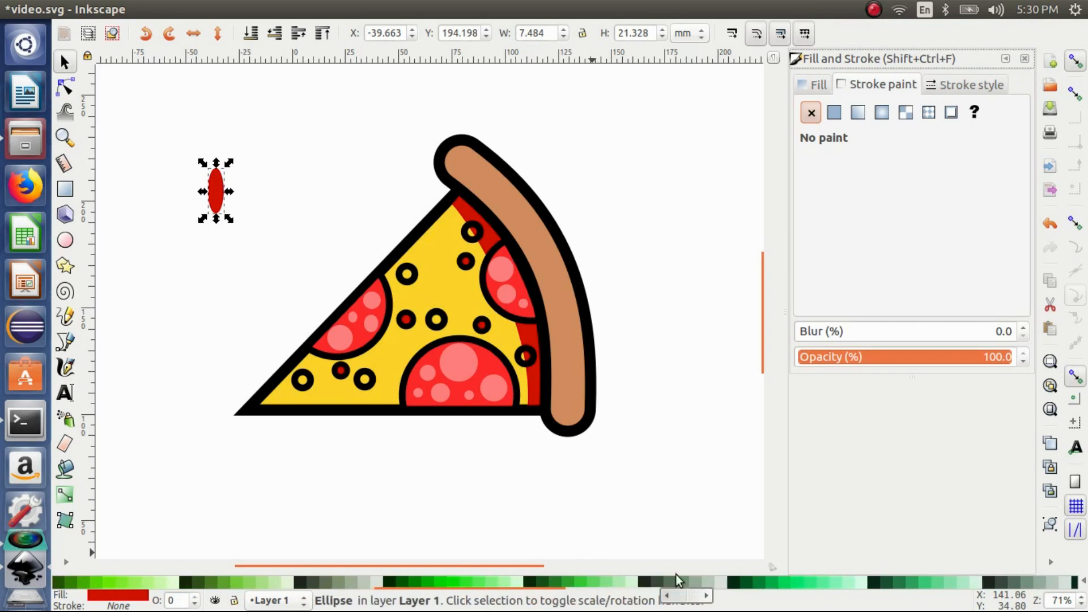
{"action": "left_click", "coordinate": [598, 582]}
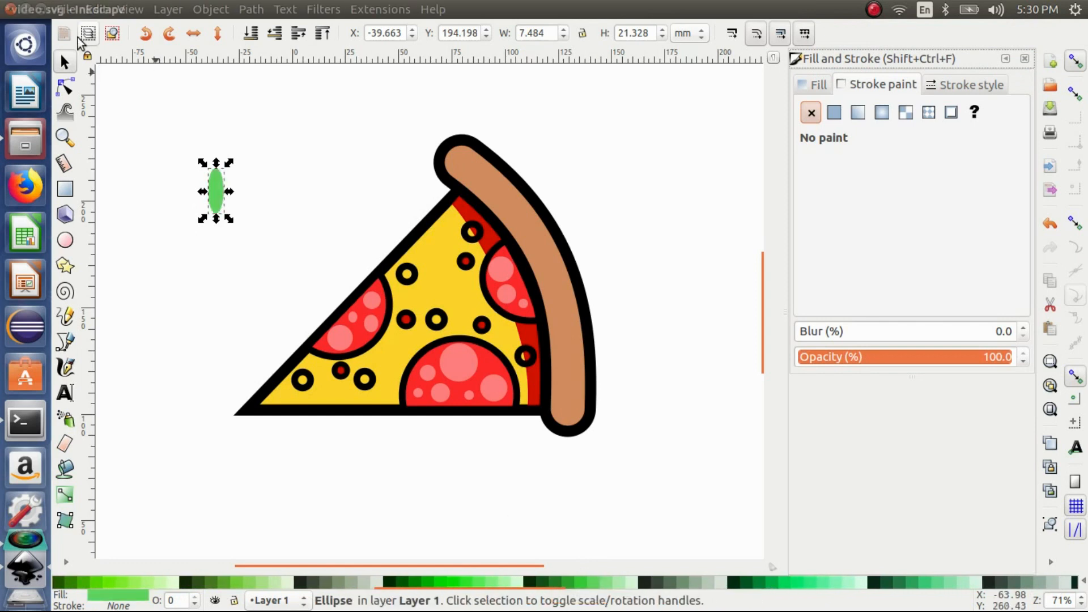
{"action": "left_click_drag", "start_coordinate": [221, 190], "coordinate": [437, 249]}
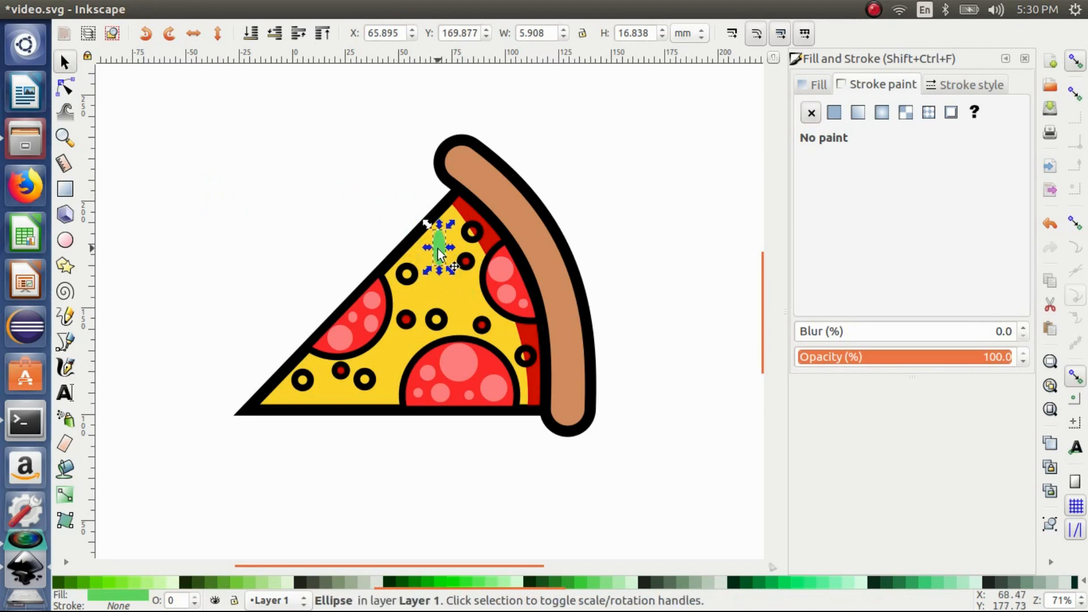
{"action": "left_click", "coordinate": [567, 580]}
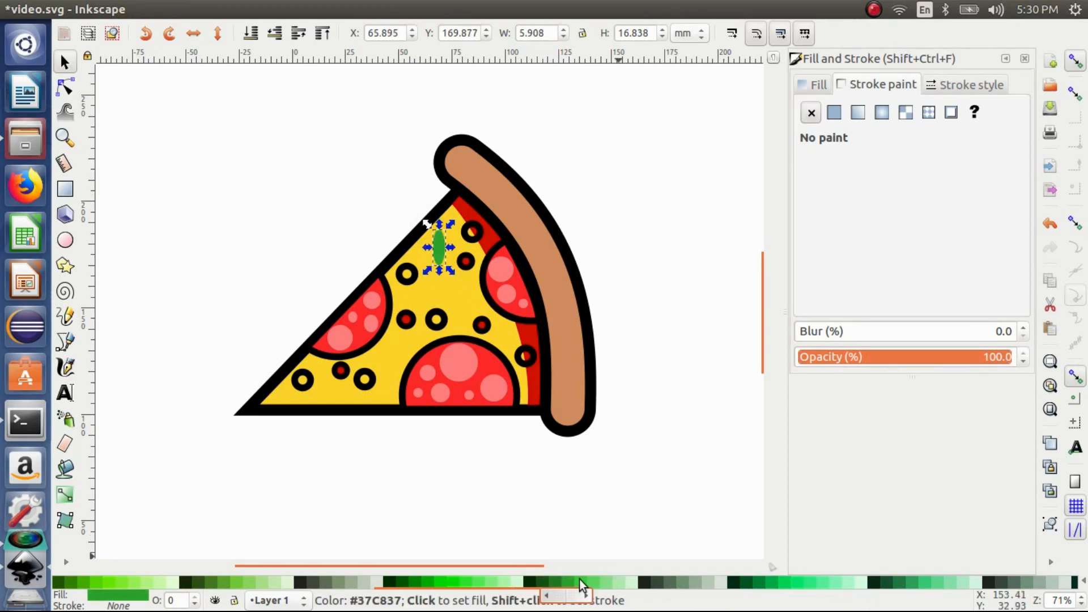
{"action": "left_click", "coordinate": [584, 579]}
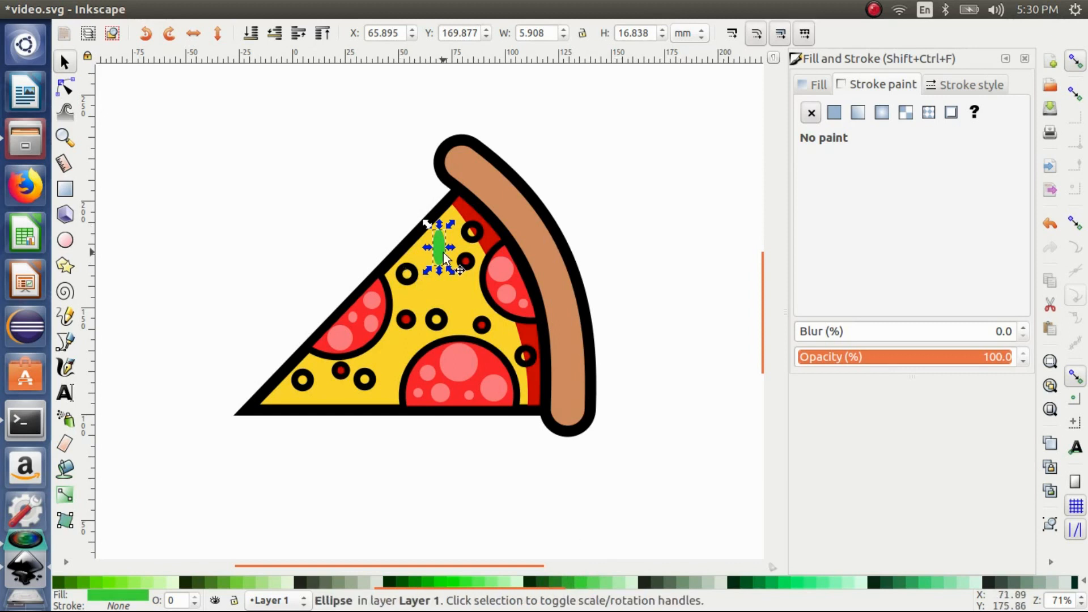
- Scatter four tilted duplicates of the green ellipse across the cheese between the toppings, and deselect
{"action": "key", "text": "ctrl+d"}
{"action": "left_click_drag", "start_coordinate": [435, 251], "coordinate": [510, 327]}
{"action": "left_click", "coordinate": [450, 300]}
{"action": "key", "text": "ctrl+d"}
{"action": "key", "text": "ctrl+d"}
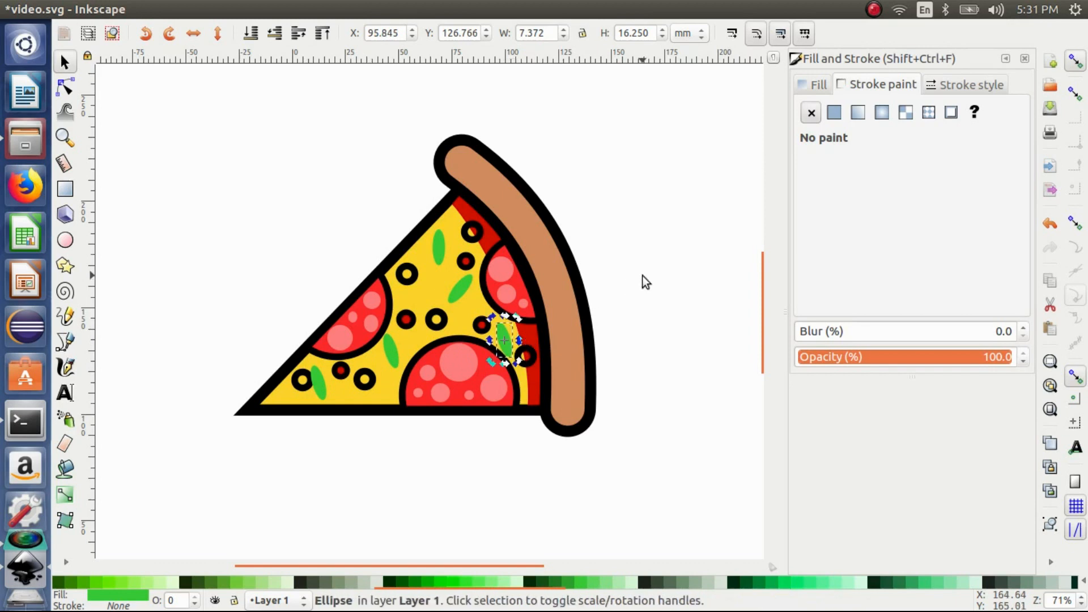
{"action": "key", "text": "Escape"}
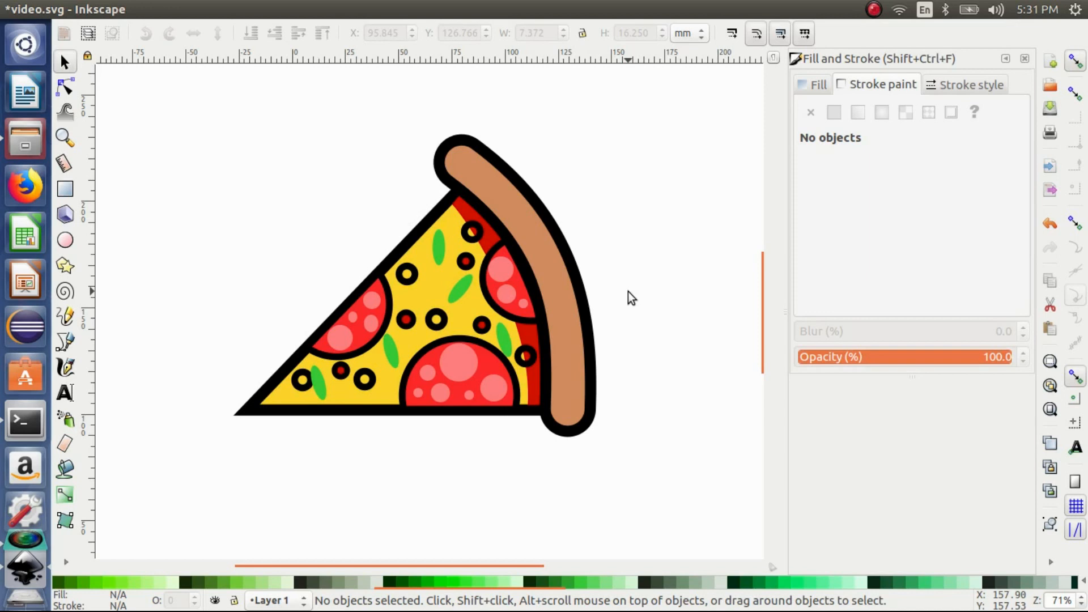
- Draw a green rectangle, place it across the lower edge near the slice's tip and enlarge it to about 13.2 × 38.6 mm
{"action": "key", "text": "plus"}
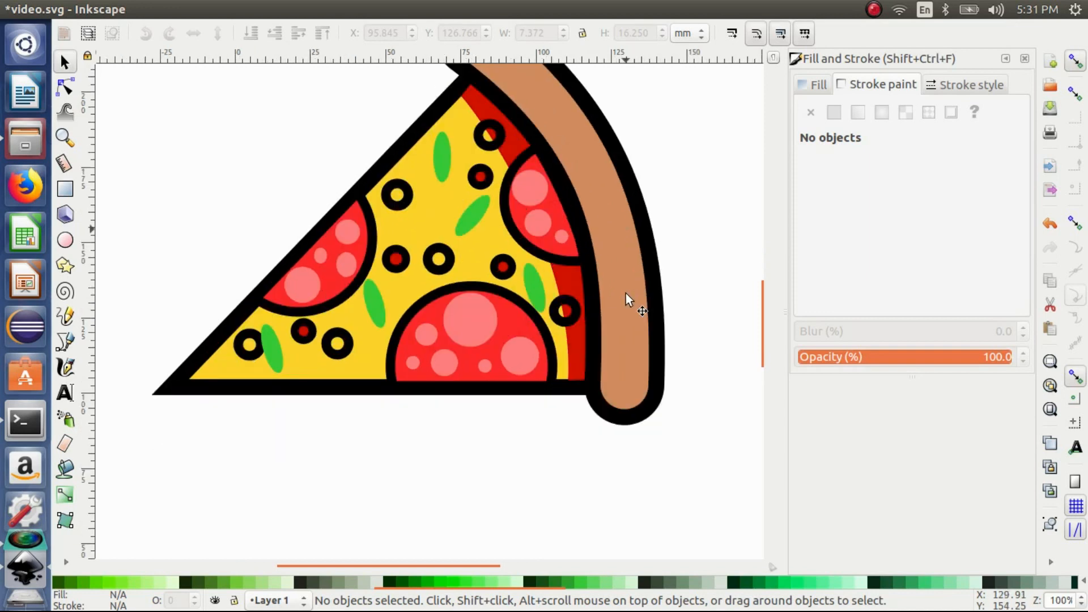
{"action": "left_click", "coordinate": [61, 196]}
{"action": "left_click_drag", "start_coordinate": [176, 183], "coordinate": [208, 265]}
{"action": "key", "text": "s"}
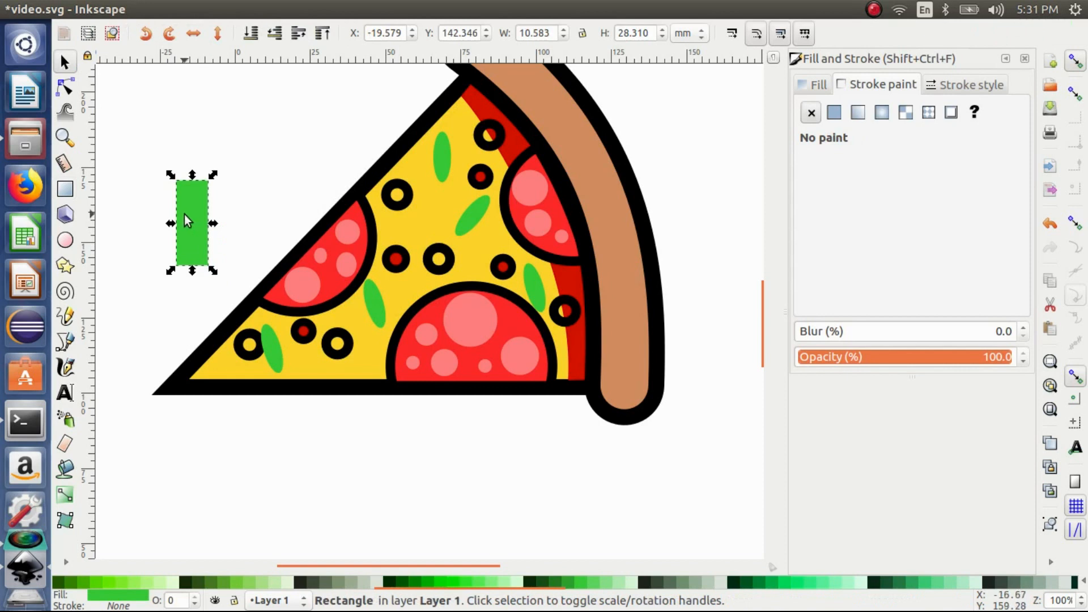
{"action": "left_click_drag", "start_coordinate": [195, 220], "coordinate": [282, 401]}
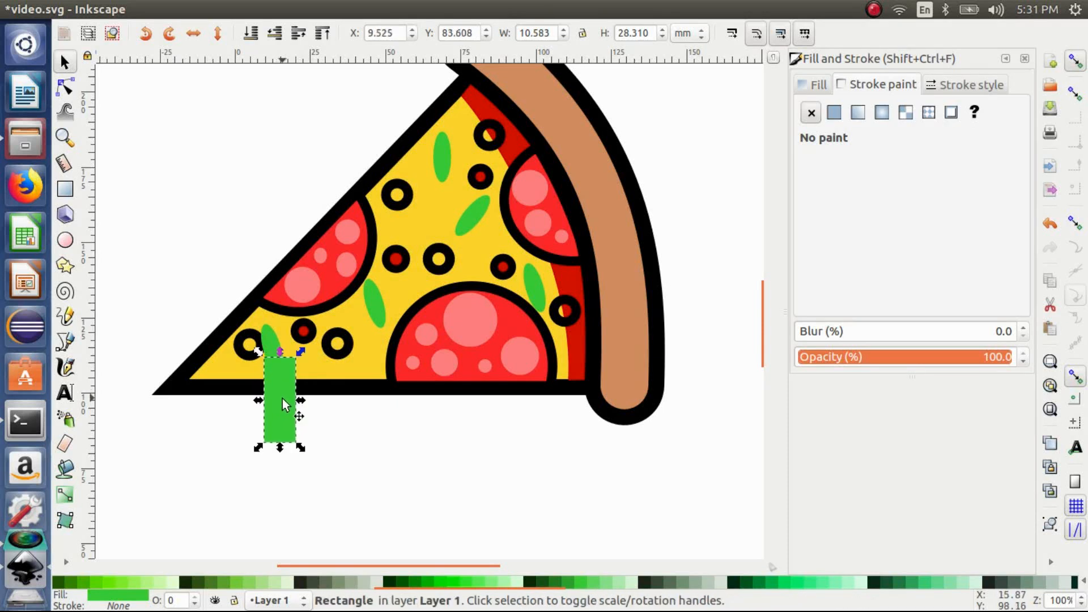
{"action": "left_click_drag", "start_coordinate": [300, 453], "coordinate": [308, 484]}
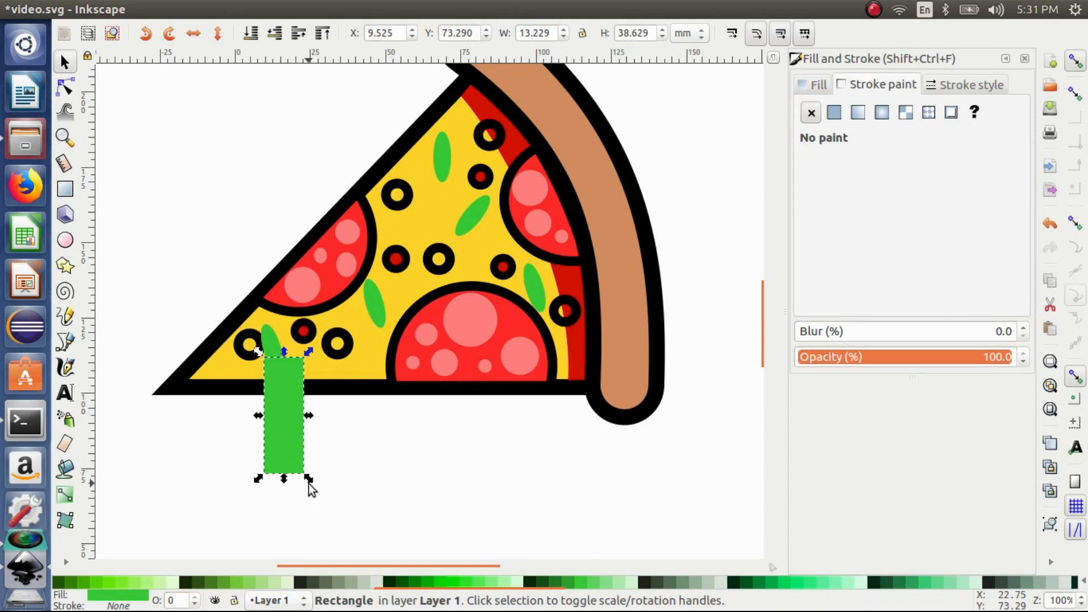
- Round the green rectangle's corners fully into a capsule and shift it slightly up and to the left
{"action": "left_click", "coordinate": [65, 87]}
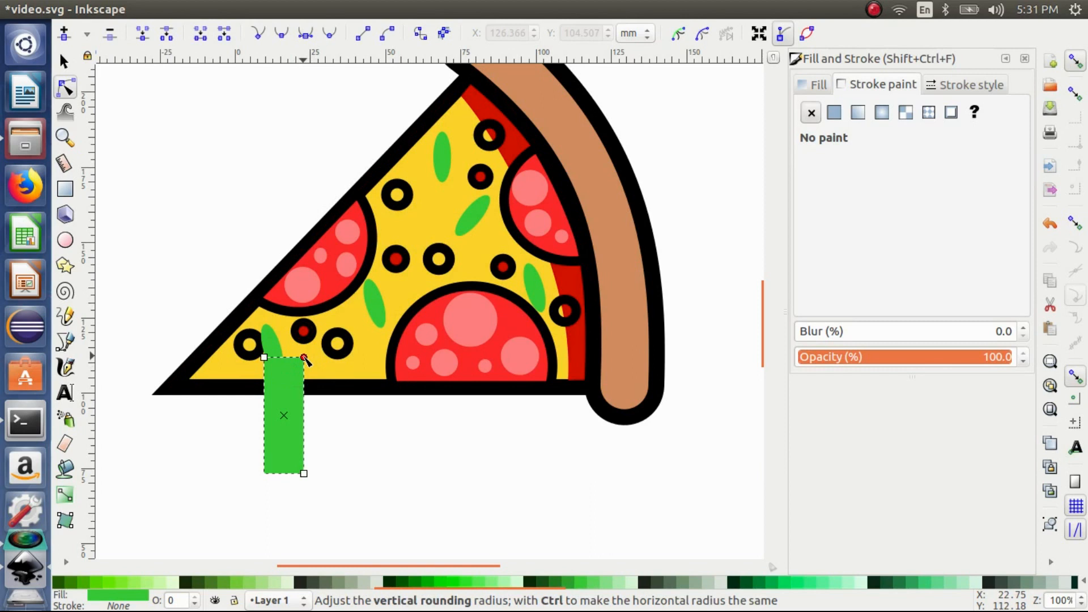
{"action": "left_click_drag", "start_coordinate": [304, 358], "coordinate": [304, 378]}
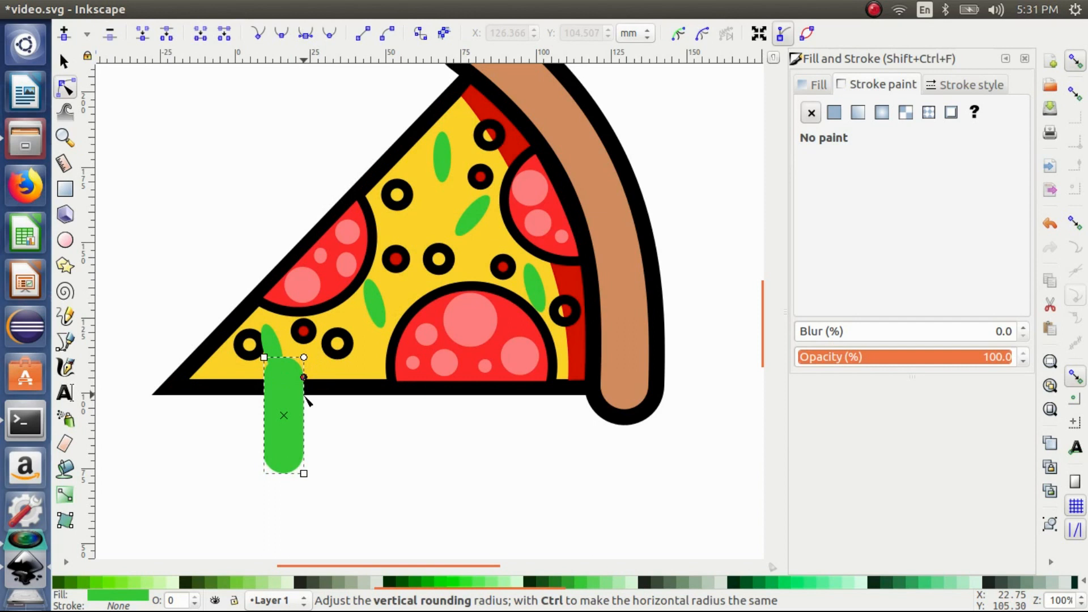
{"action": "key", "text": "s"}
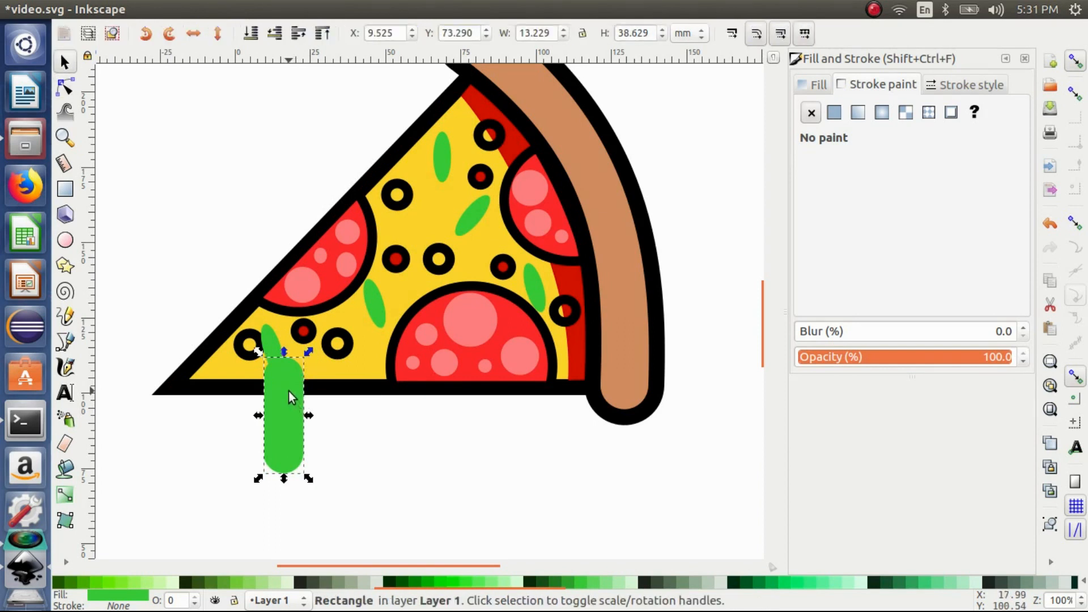
{"action": "mouse_move", "coordinate": [285, 400]}
{"action": "left_mouse_down"}
{"action": "mouse_move", "coordinate": [274, 365]}
{"action": "mouse_move", "coordinate": [279, 393]}
{"action": "left_mouse_up"}
- Place a duplicate capsule, shrunk to about 10.3 × 37 mm, higher and to the right of the first, and adjust the first one's position
{"action": "key", "text": "ctrl"}
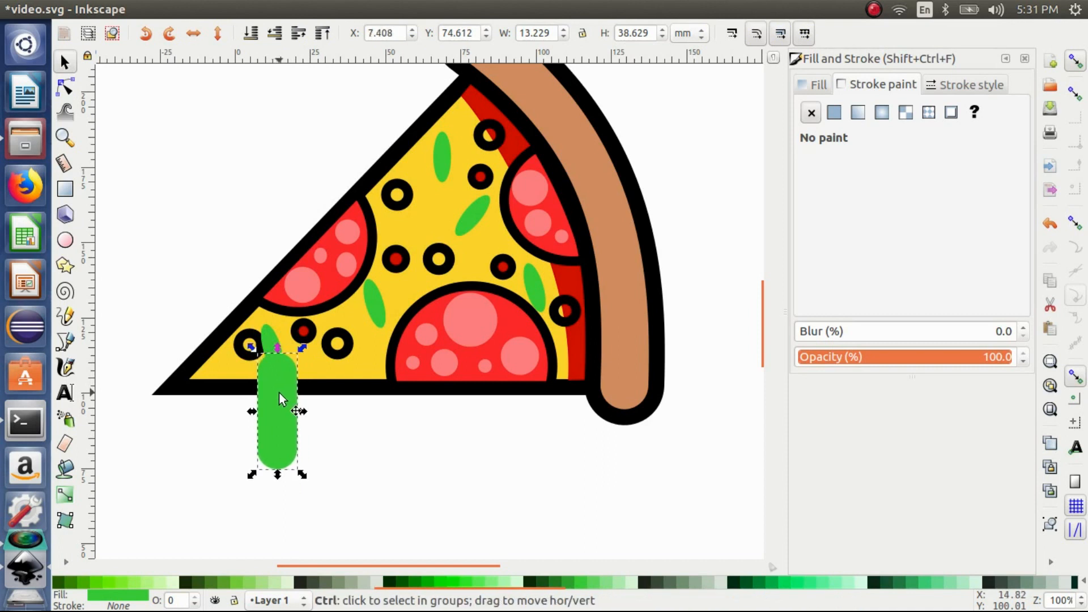
{"action": "key", "text": "ctrl+d"}
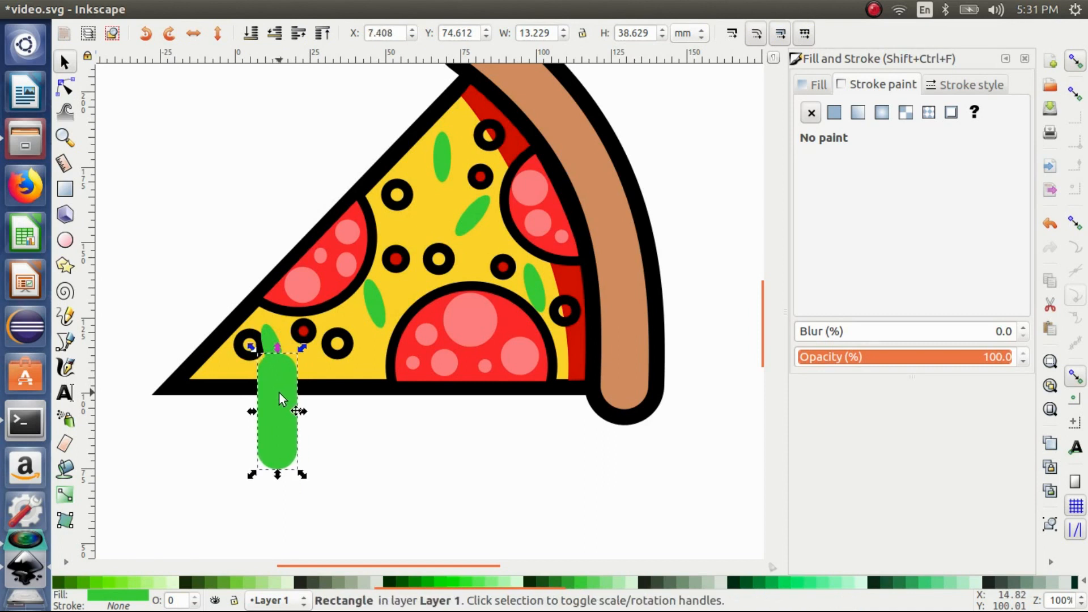
{"action": "left_click_drag", "start_coordinate": [280, 398], "coordinate": [341, 371]}
{"action": "left_click_drag", "start_coordinate": [369, 448], "coordinate": [360, 444]}
{"action": "left_click_drag", "start_coordinate": [340, 393], "coordinate": [284, 393]}
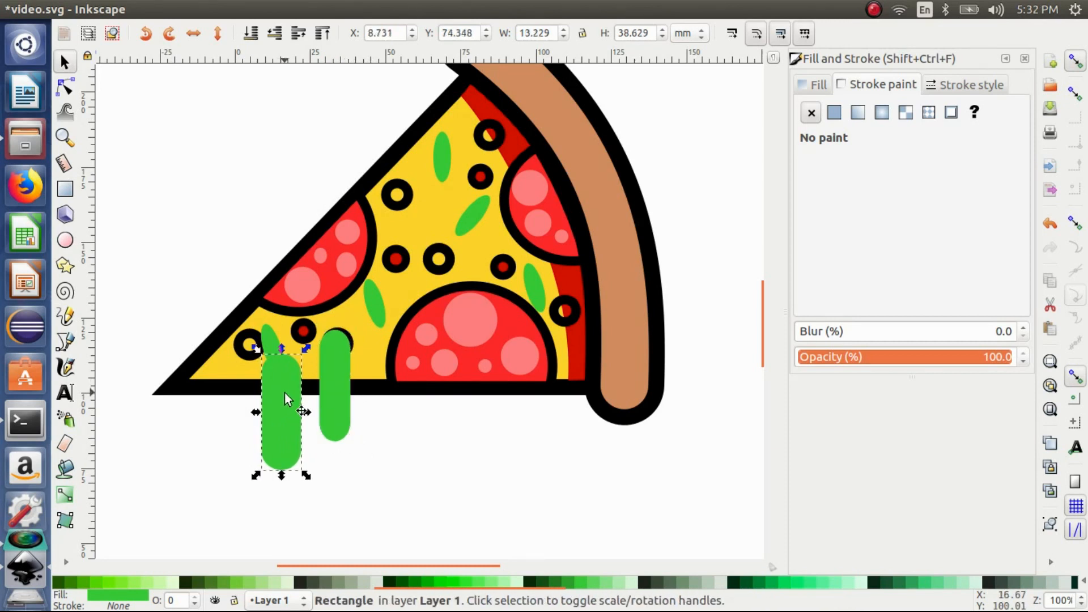
- Try to union both green capsules with the cheese shape, and undo the union
{"action": "key", "text": "shift"}
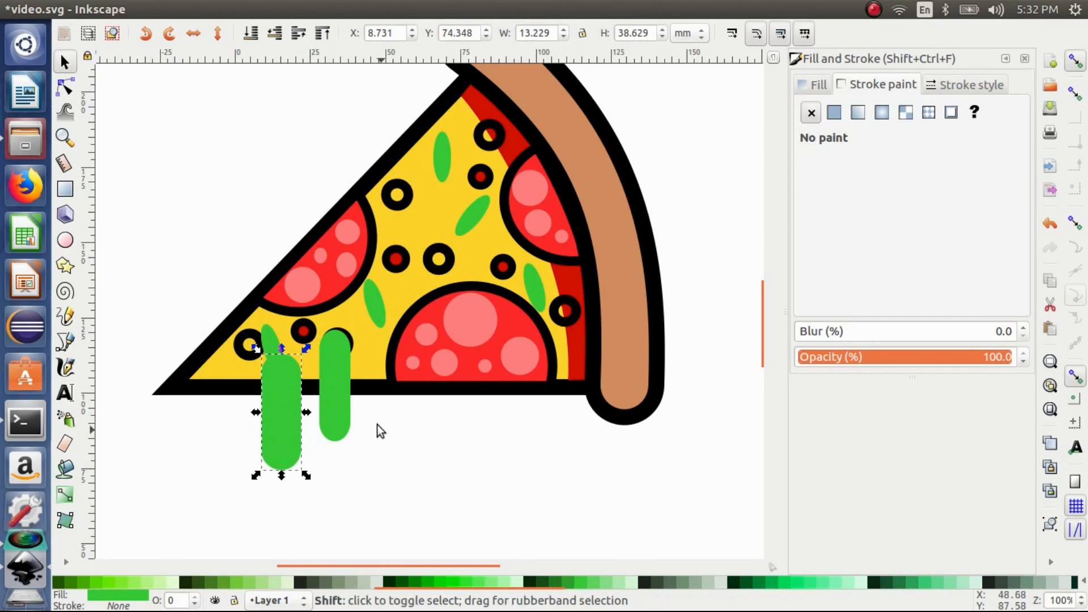
{"action": "left_click", "coordinate": [335, 391], "text": "shift"}
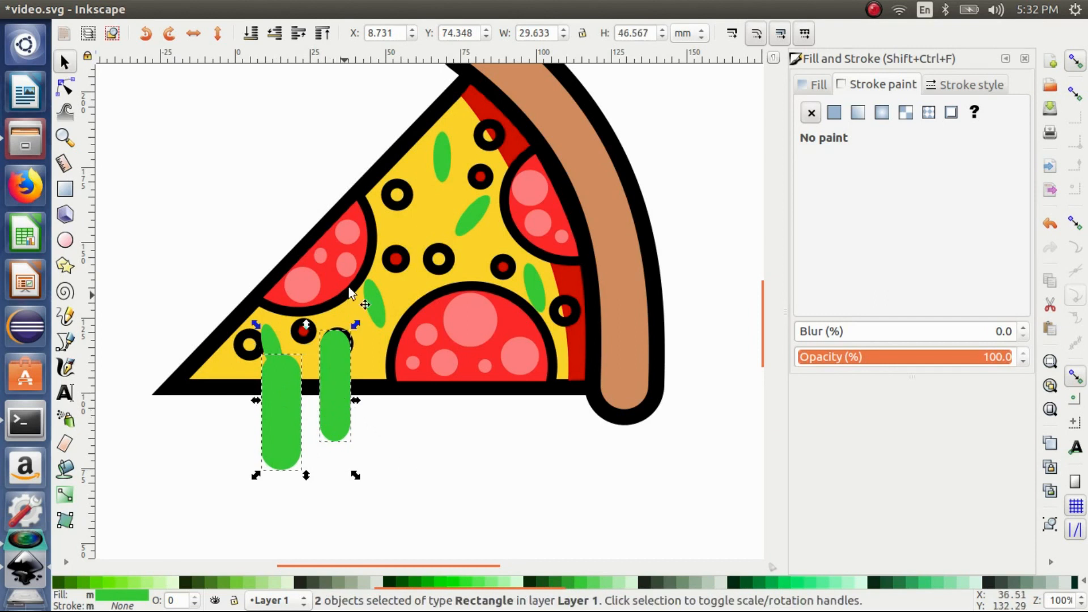
{"action": "left_click", "coordinate": [403, 145], "text": "shift"}
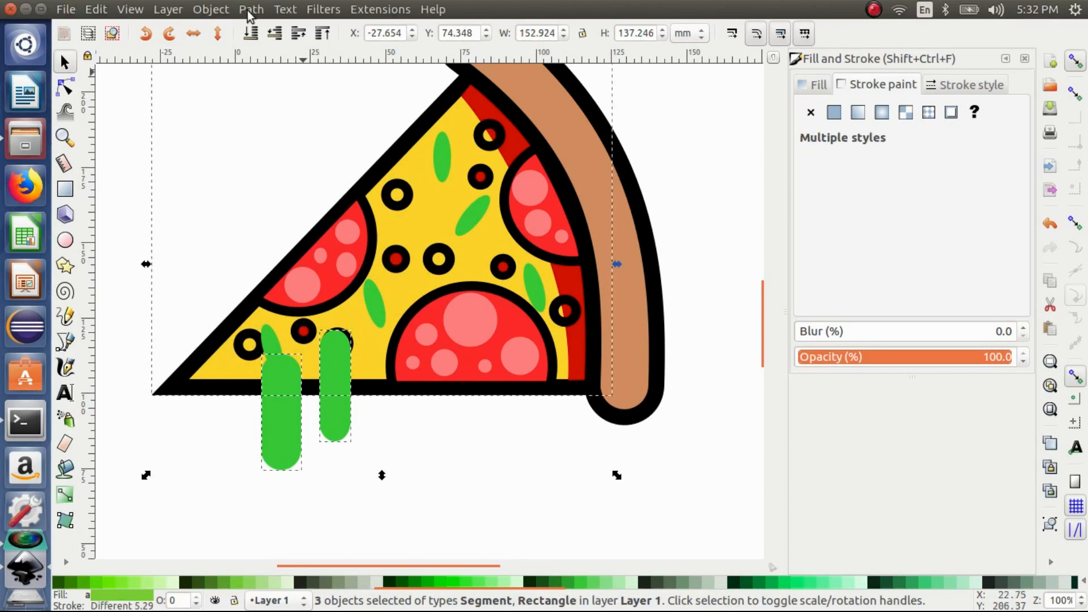
{"action": "left_click", "coordinate": [249, 9]}
{"action": "left_click", "coordinate": [263, 105]}
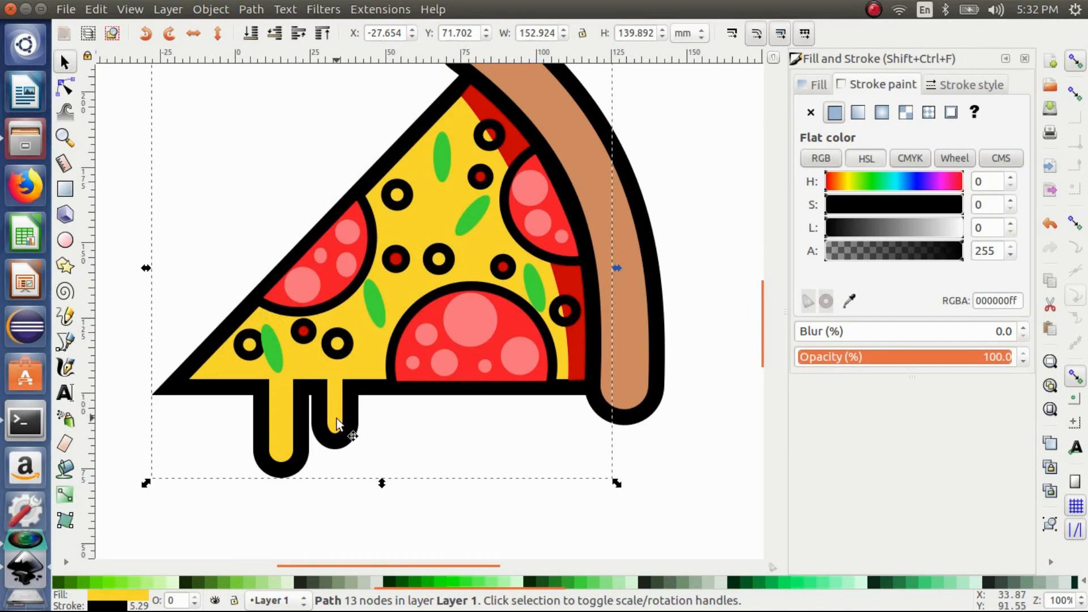
{"action": "key", "text": "ctrl+z"}
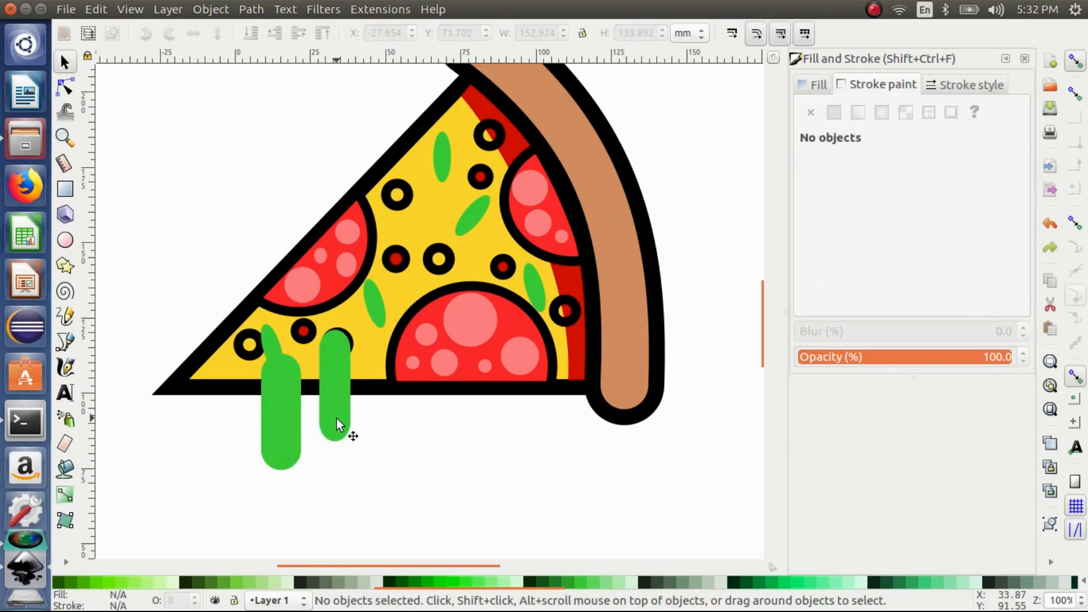
- Move the narrow capsule farther to the right and the wide capsule slightly lower to widen the gap between them
{"action": "left_click", "coordinate": [336, 411]}
{"action": "left_click_drag", "start_coordinate": [338, 403], "coordinate": [359, 397]}
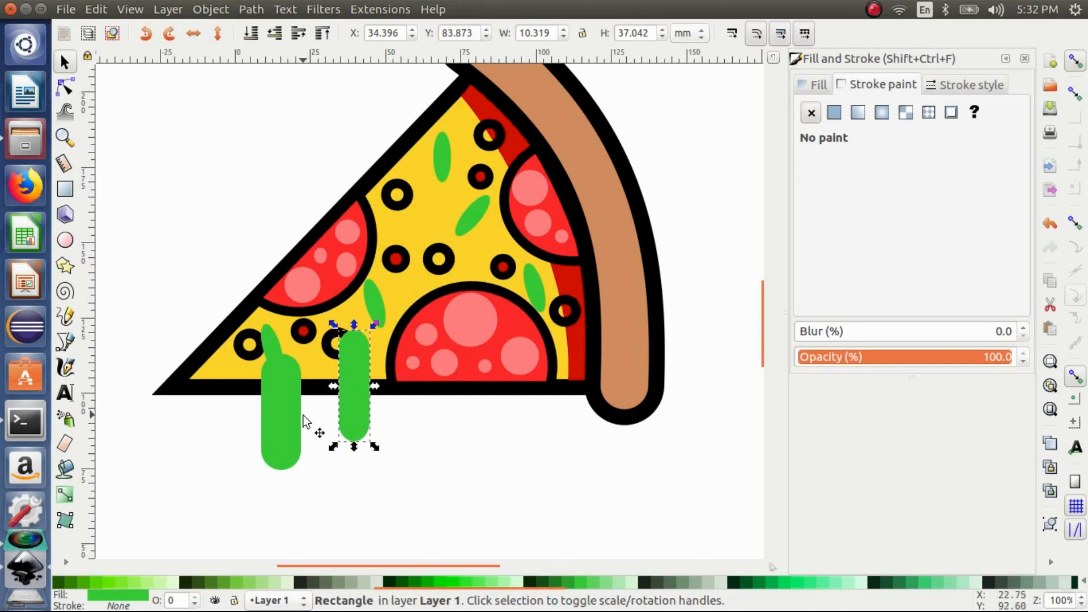
{"action": "left_click_drag", "start_coordinate": [292, 423], "coordinate": [295, 439]}
- Union both green capsules with the cheese shape to form two melted-cheese drips
{"action": "left_click", "coordinate": [352, 418], "text": "shift"}
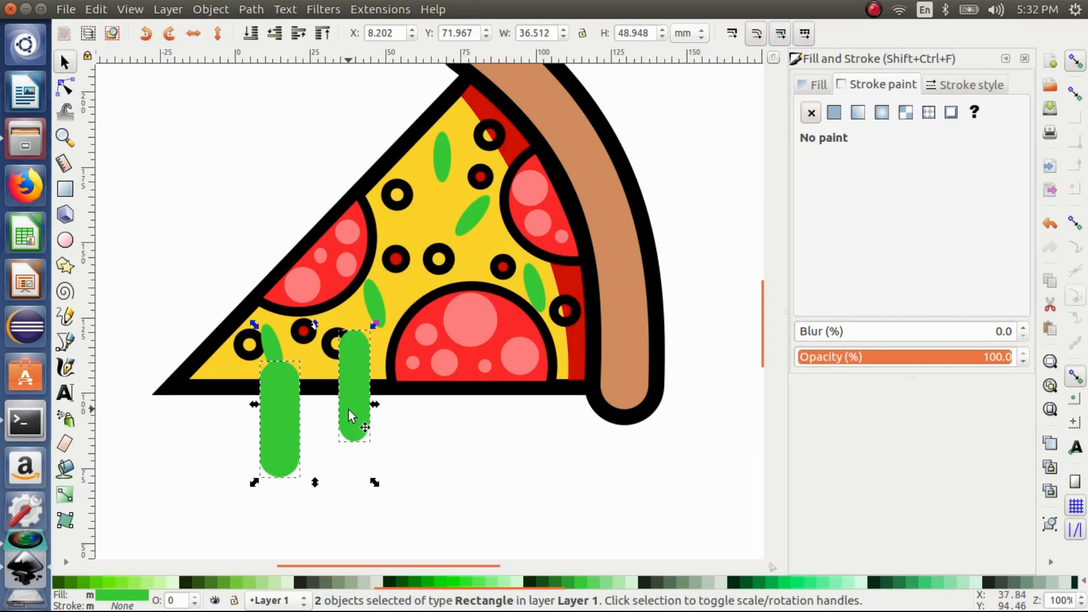
{"action": "left_click", "coordinate": [403, 232], "text": "shift"}
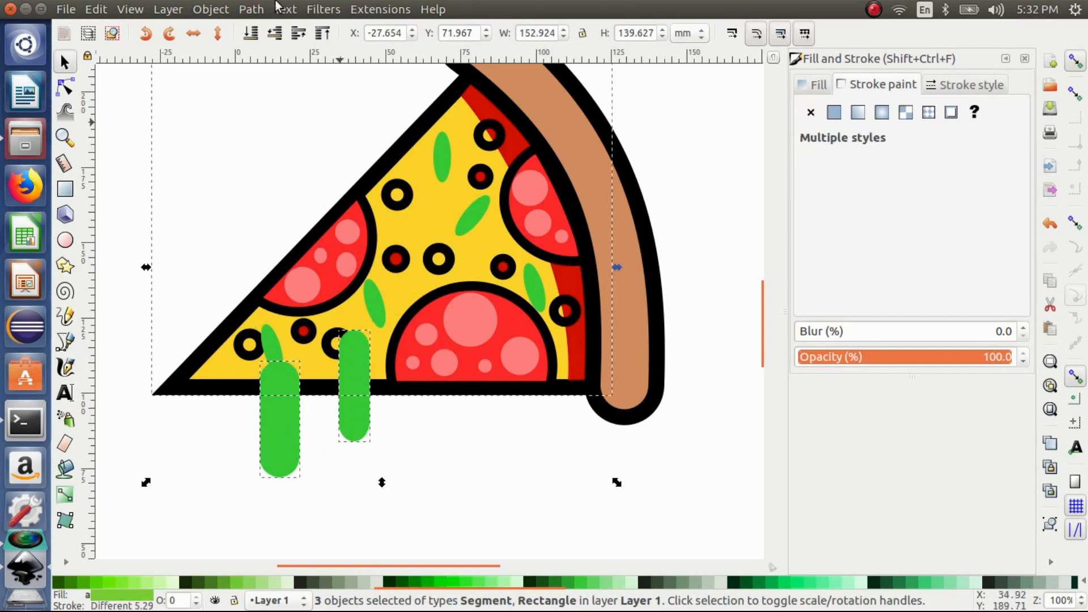
{"action": "left_click", "coordinate": [254, 10]}
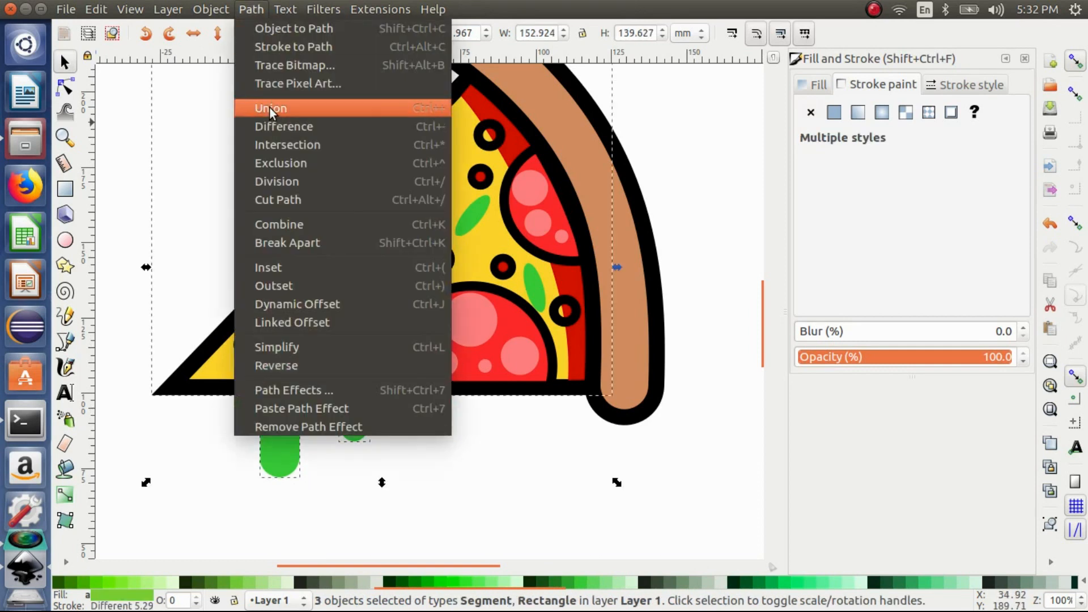
{"action": "left_click", "coordinate": [271, 108]}
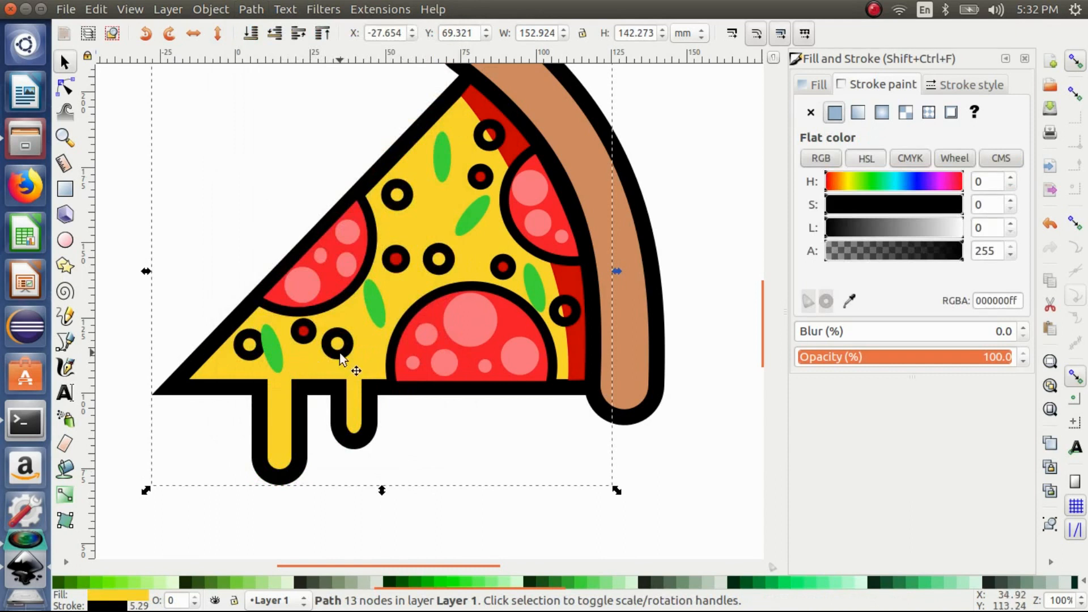
- Bend the straight cheese edge segment between the two drips upward into an arch
{"action": "left_click", "coordinate": [65, 90]}
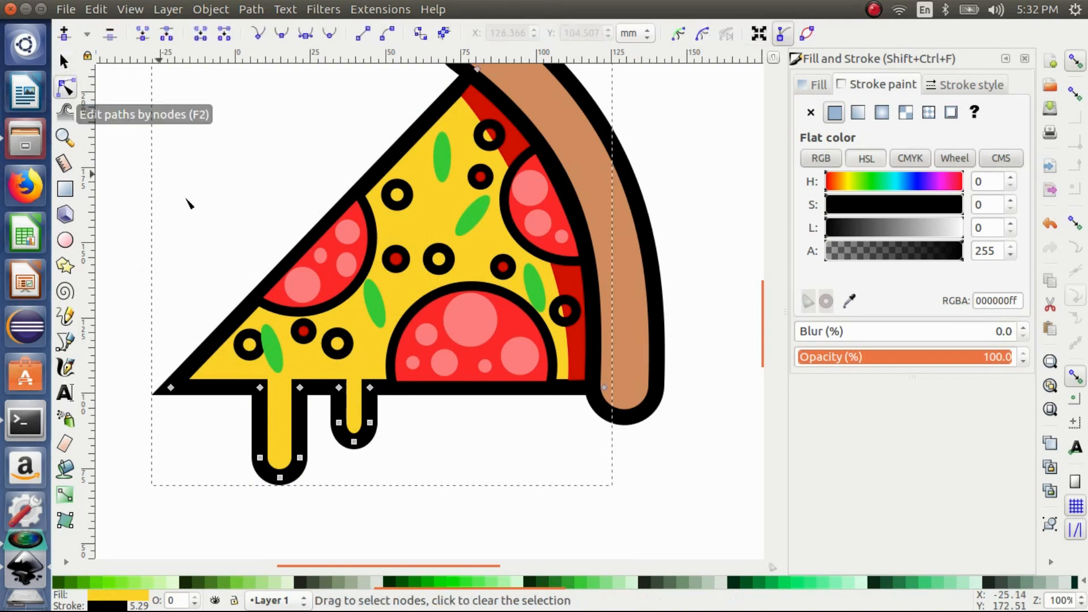
{"action": "left_click", "coordinate": [339, 389]}
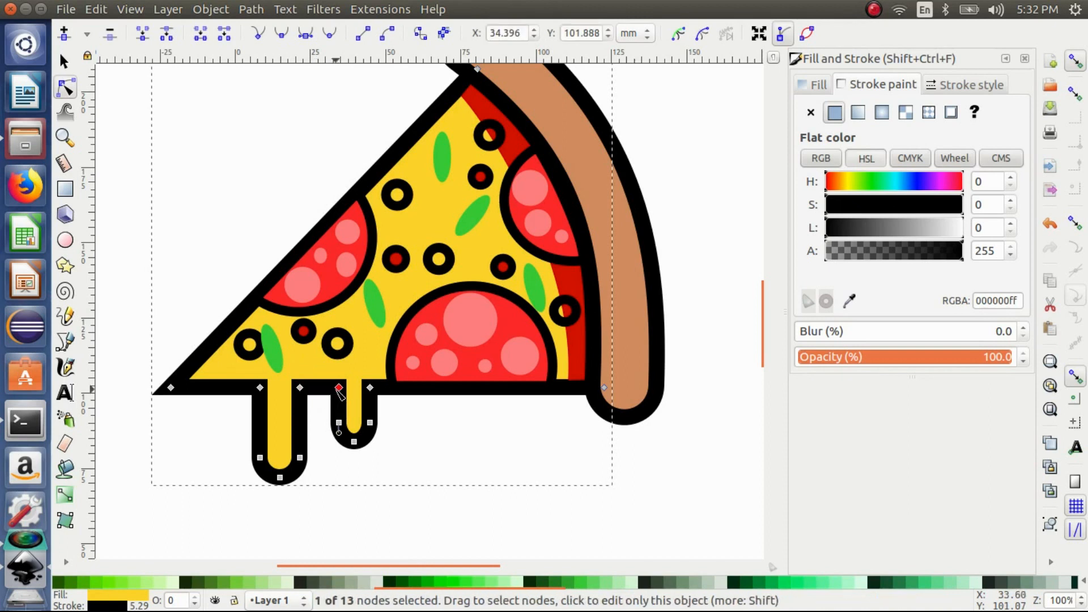
{"action": "left_click", "coordinate": [300, 388], "text": "shift"}
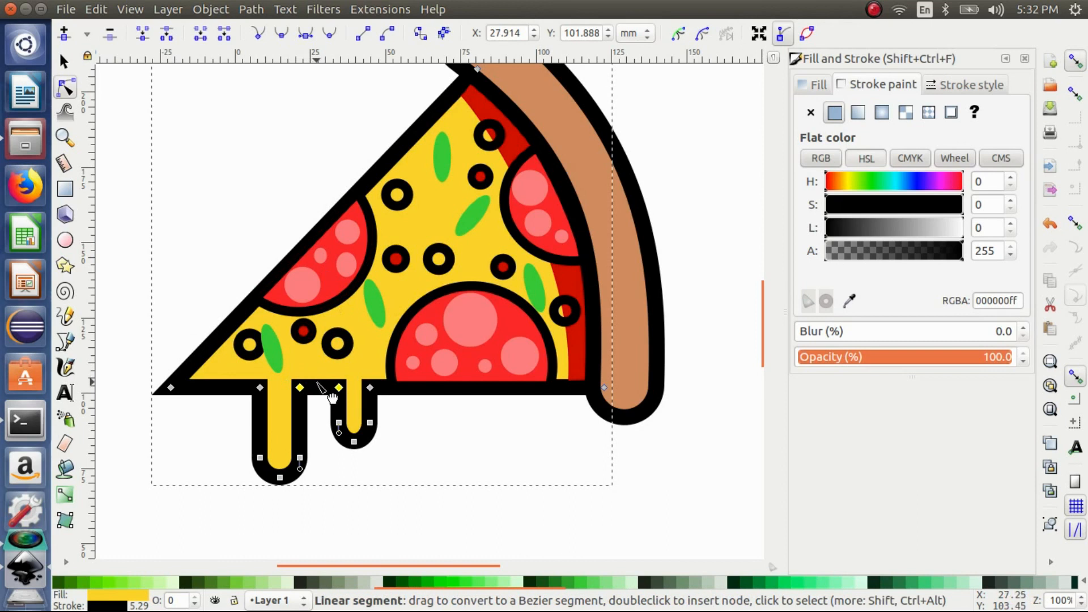
{"action": "left_click_drag", "start_coordinate": [318, 387], "coordinate": [319, 373]}
- Round the arch between the drips by making the handles at both of its end nodes vertical
{"action": "key", "text": "plus"}
{"action": "key", "text": "plus"}
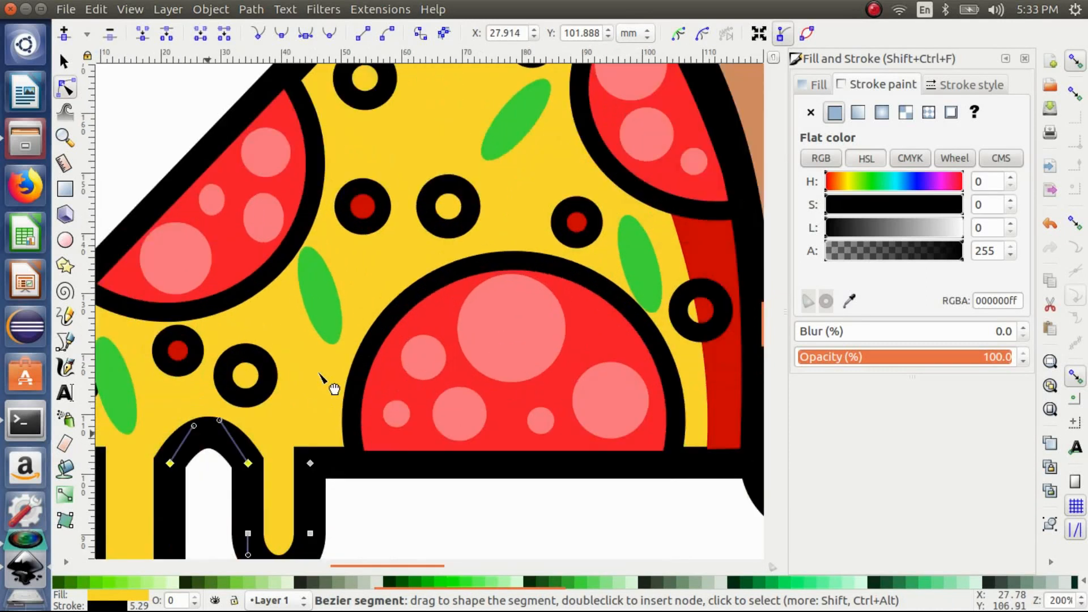
{"action": "scroll", "coordinate": [340, 521], "scroll_direction": "down", "scroll_amount": 5}
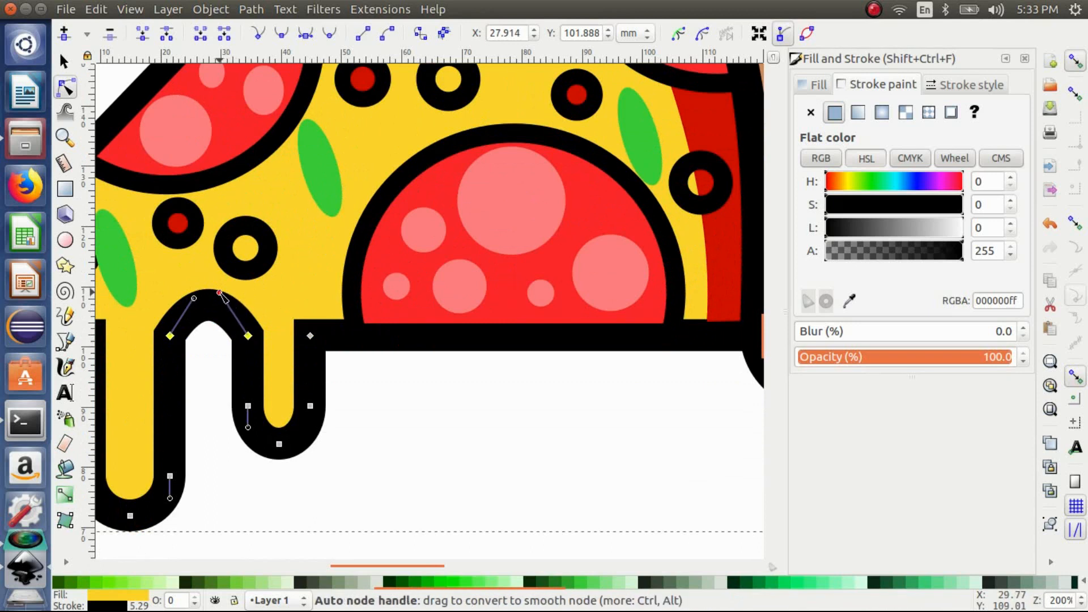
{"action": "key", "text": "ctrl"}
{"action": "left_click_drag", "start_coordinate": [220, 293], "coordinate": [170, 288]}
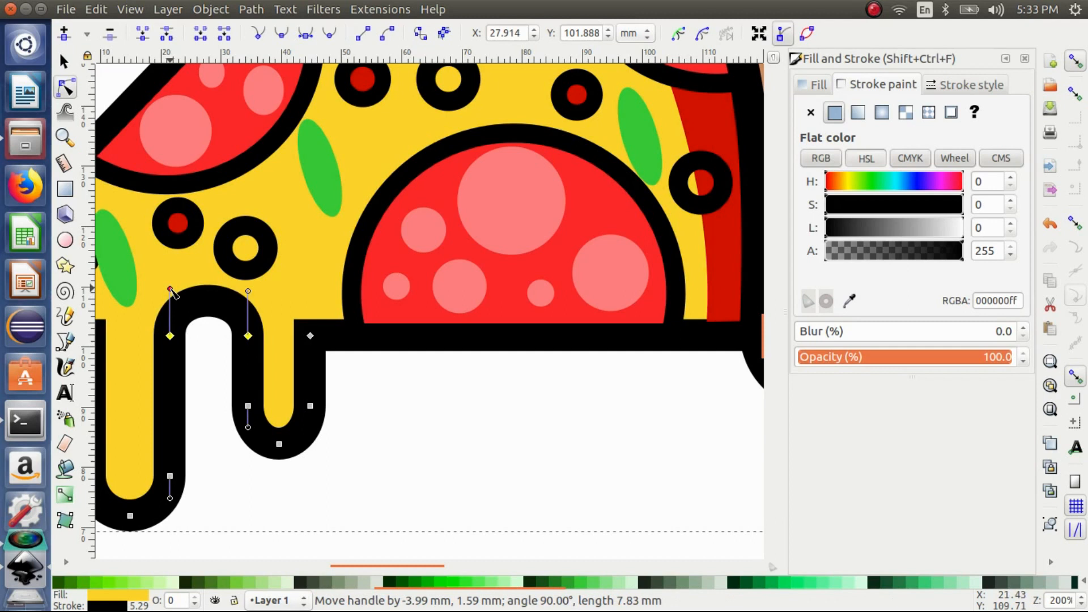
{"action": "left_click_drag", "start_coordinate": [172, 291], "coordinate": [172, 293]}
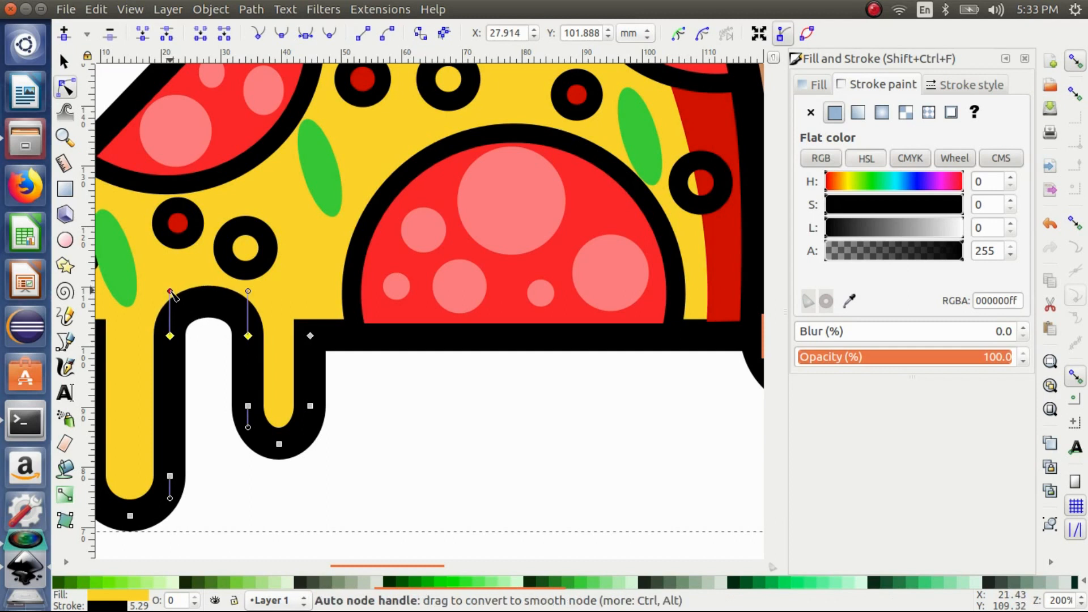
- Widen the narrow drip by moving its two inner-side nodes about 1.5 mm left, and lengthen the bottom node's left handle to smooth the curve
{"action": "key", "text": "minus"}
{"action": "key", "text": "minus"}
{"action": "key", "text": "minus"}
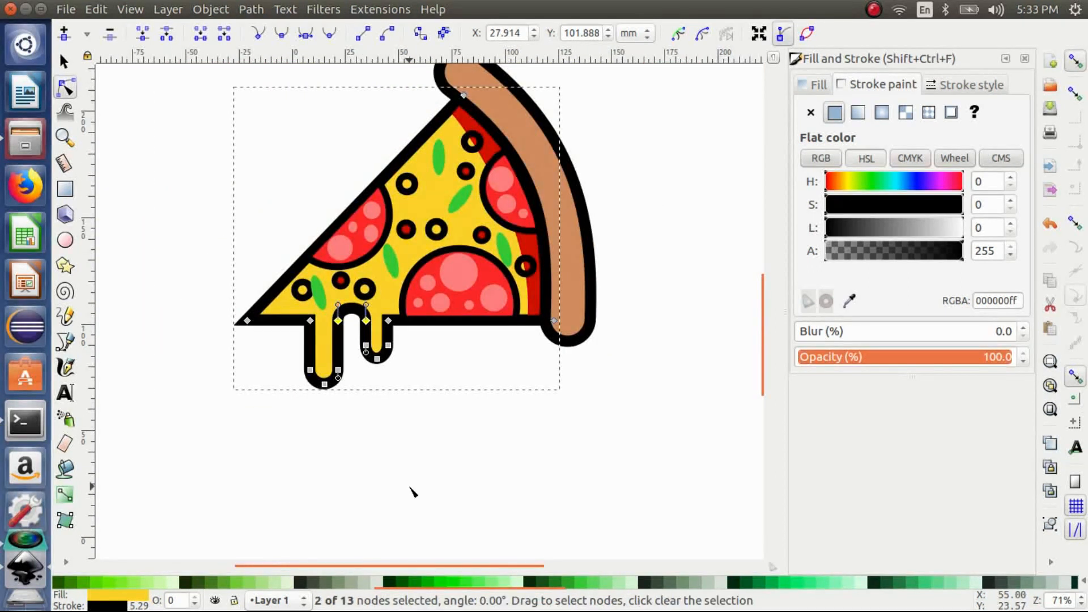
{"action": "key", "text": "plus"}
{"action": "key", "text": "plus"}
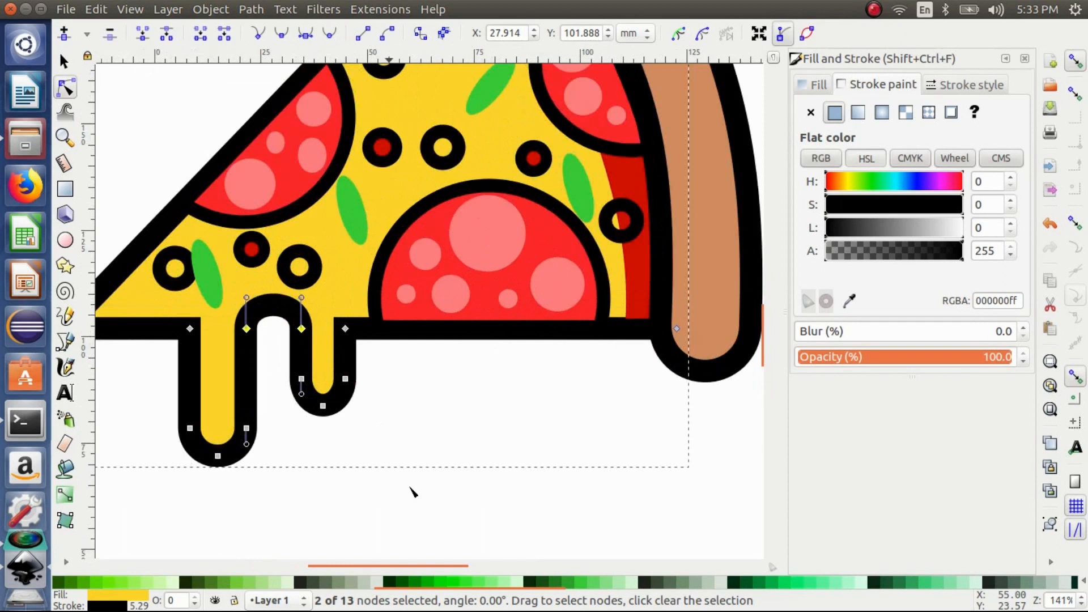
{"action": "left_click", "coordinate": [313, 472]}
{"action": "left_click_drag", "start_coordinate": [316, 446], "coordinate": [282, 313]}
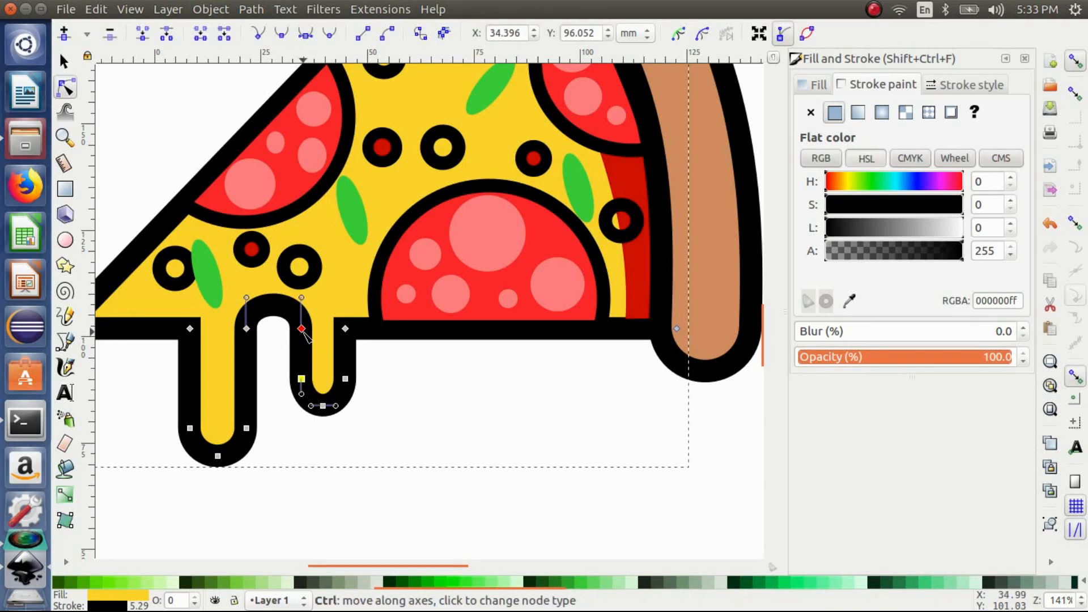
{"action": "left_click_drag", "start_coordinate": [304, 334], "coordinate": [297, 334]}
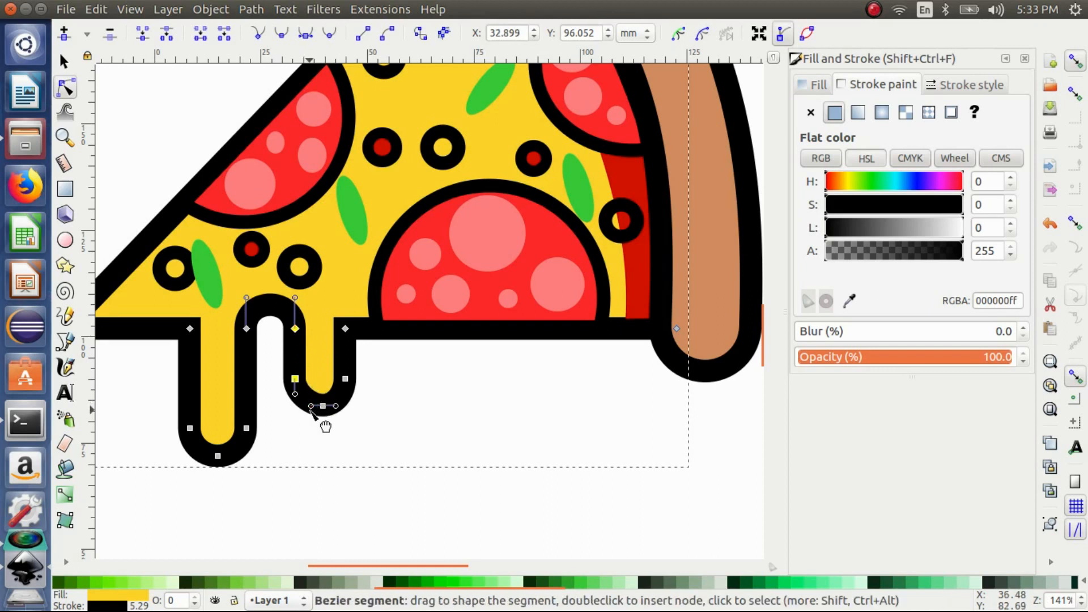
{"action": "left_click_drag", "start_coordinate": [311, 406], "coordinate": [302, 406]}
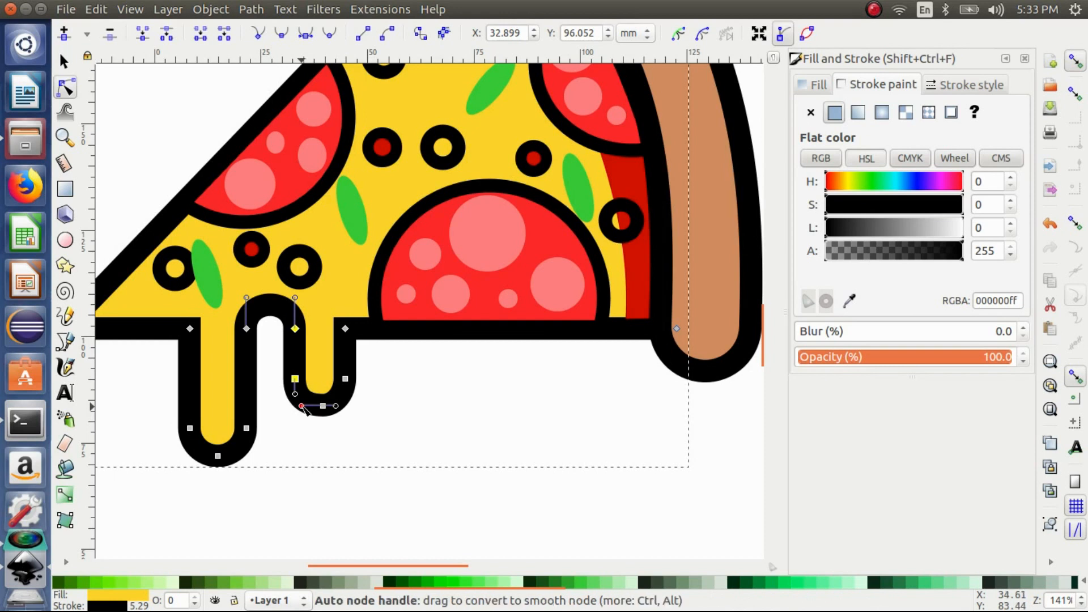
{"action": "key", "text": "a"}
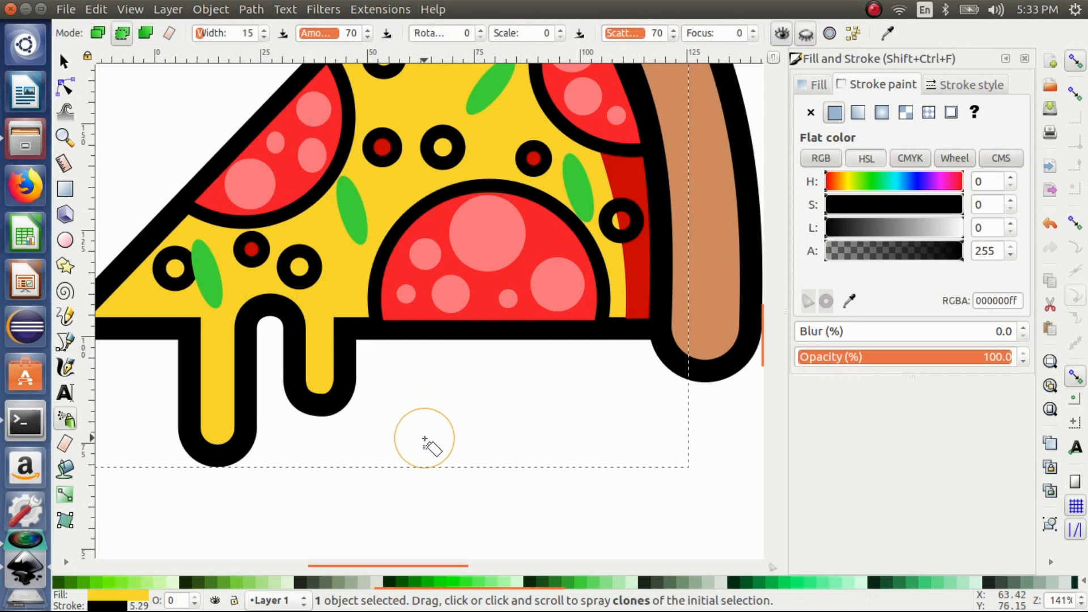
{"action": "left_click", "coordinate": [425, 441]}
{"action": "key", "text": "ctrl+z"}
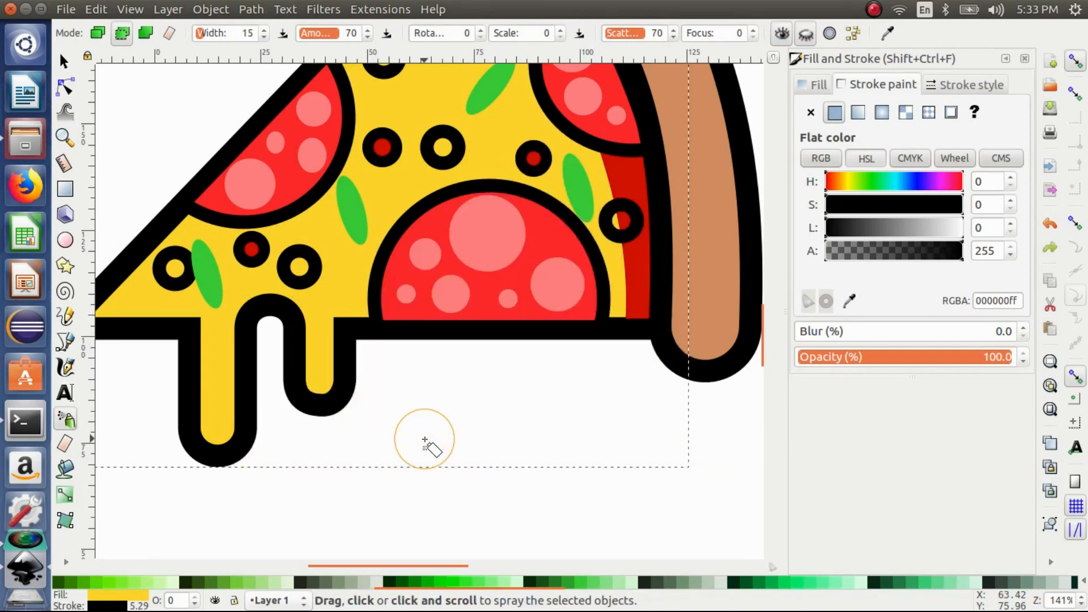
- Examine the whole pizza slice with its reshaped cheese drips
{"action": "key", "text": "minus"}
{"action": "key", "text": "minus"}
{"action": "key", "text": "minus"}
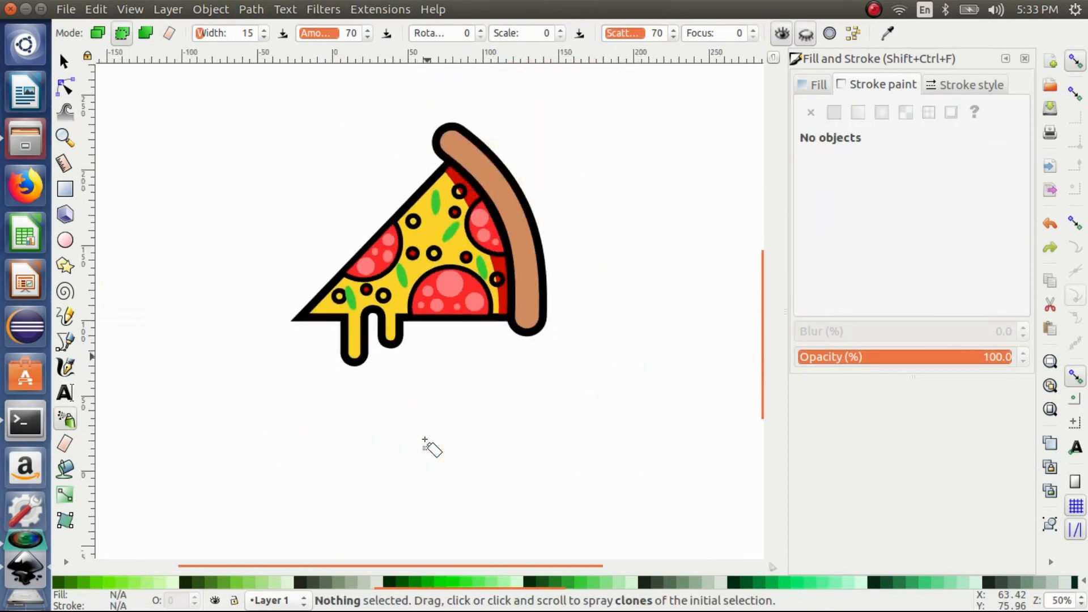
{"action": "scroll", "coordinate": [429, 447], "scroll_direction": "up", "scroll_amount": 4}
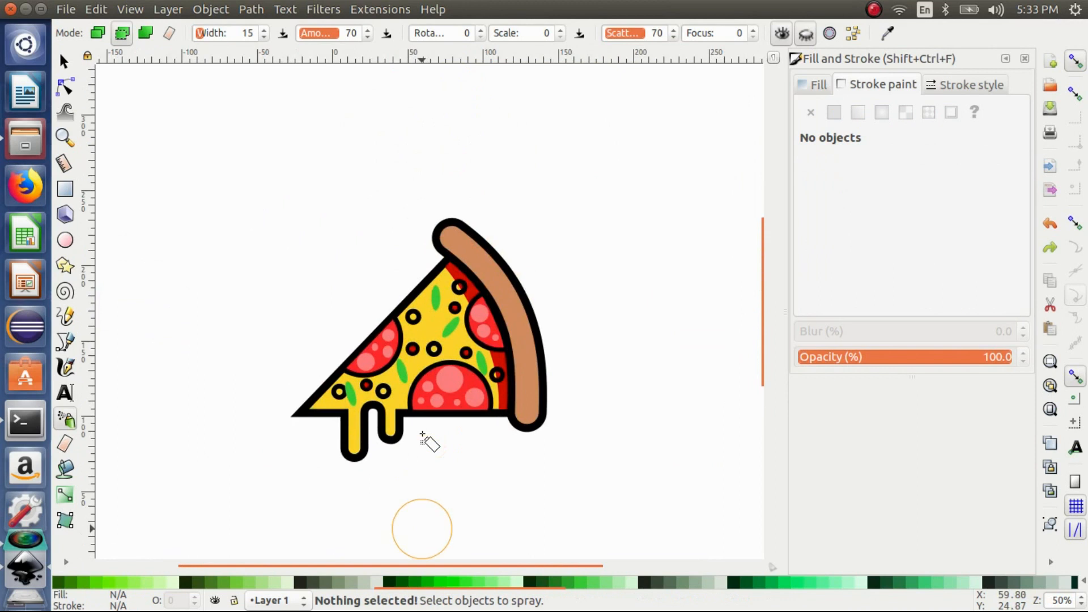
{"action": "key", "text": "plus"}
{"action": "key", "text": "plus"}
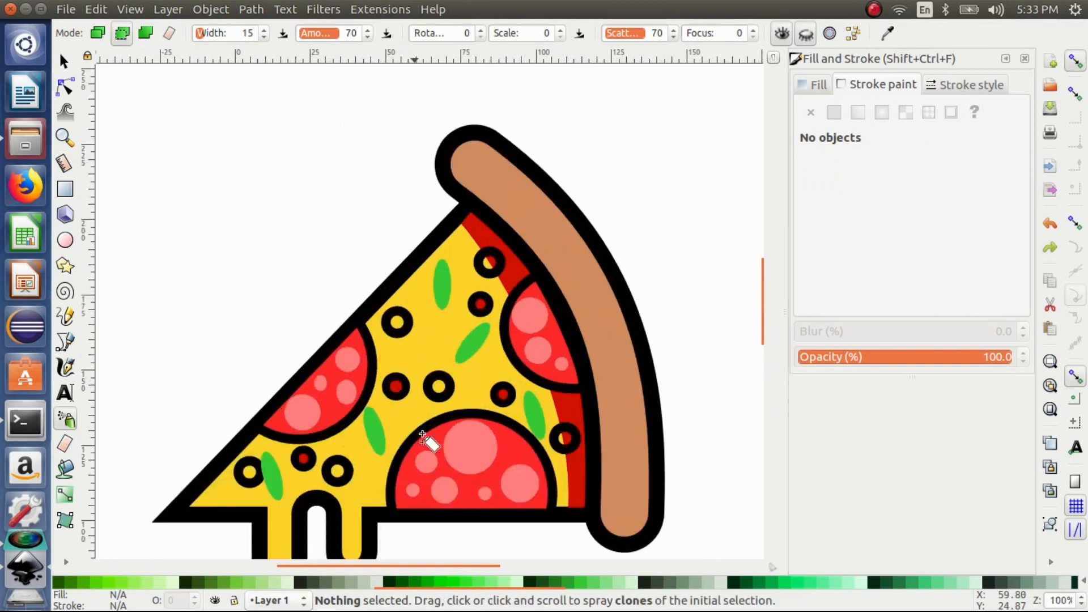
{"action": "scroll", "coordinate": [422, 435], "scroll_direction": "down", "scroll_amount": 3}
- Insert two nodes on the cheese's bottom edge between the slice tip and the wide drip, at about X -9.7 and -0.4 mm
{"action": "key", "text": "s"}
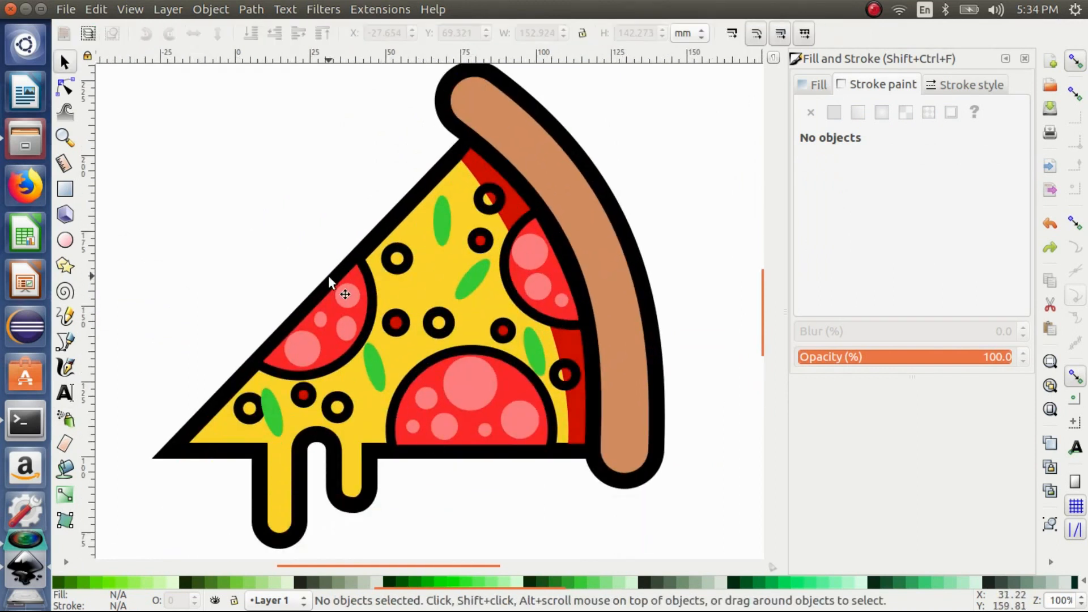
{"action": "left_click", "coordinate": [409, 212]}
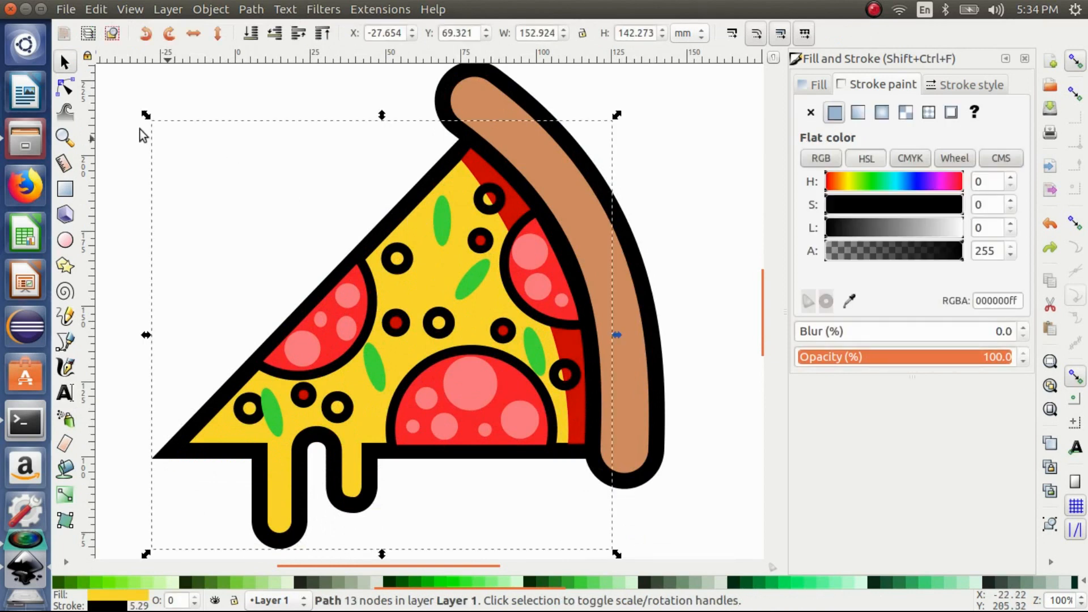
{"action": "left_click", "coordinate": [65, 88]}
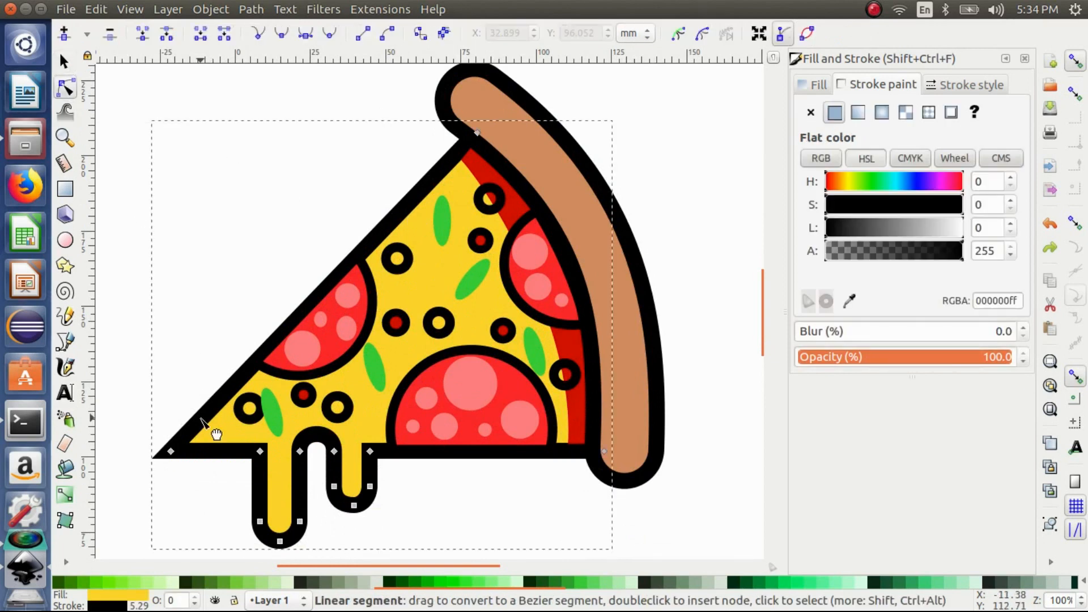
{"action": "key", "text": "plus"}
{"action": "scroll", "coordinate": [210, 431], "scroll_direction": "left", "scroll_amount": 5}
{"action": "scroll", "coordinate": [209, 431], "scroll_direction": "down", "scroll_amount": 1}
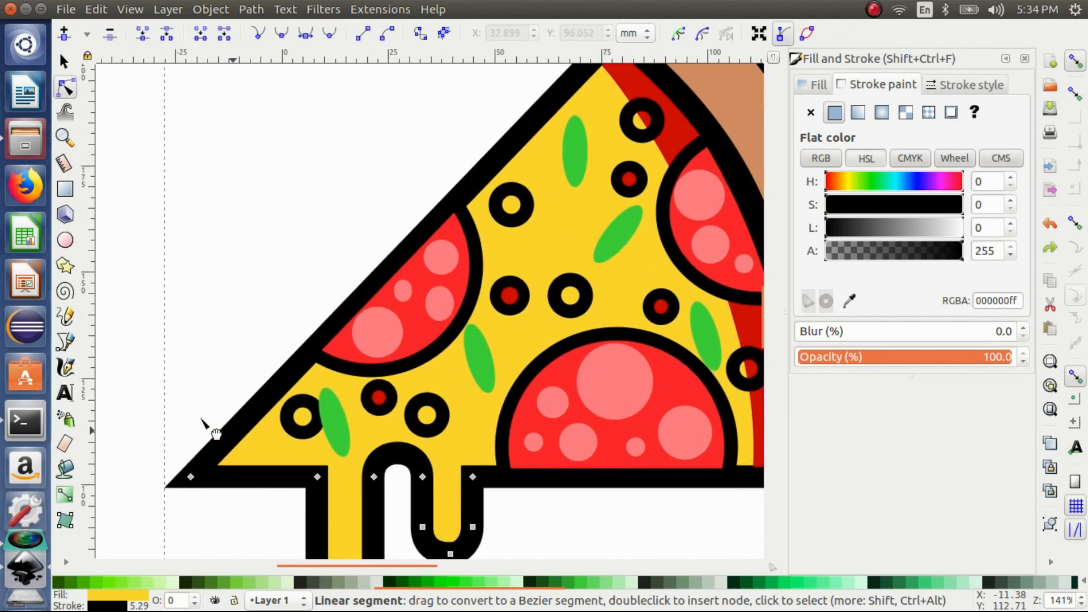
{"action": "double_click", "coordinate": [241, 477]}
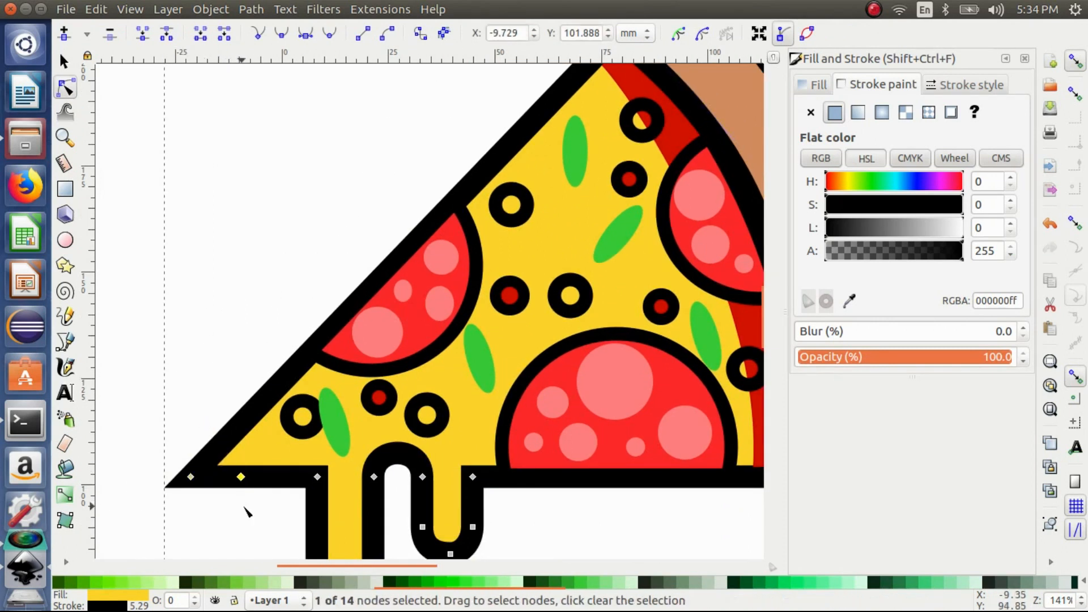
{"action": "double_click", "coordinate": [285, 477]}
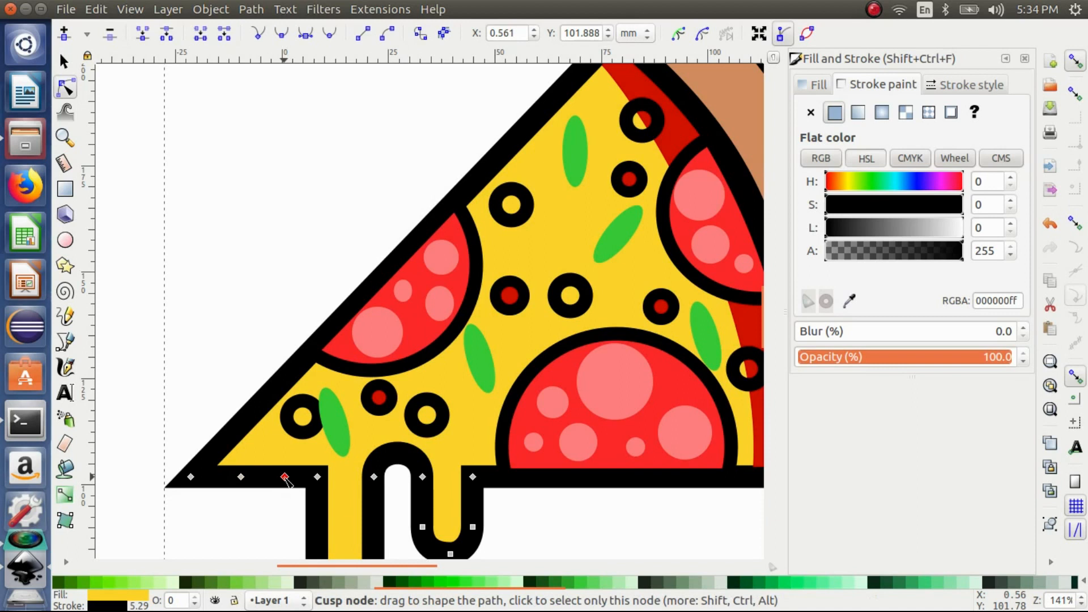
{"action": "key", "text": "ctrl+z"}
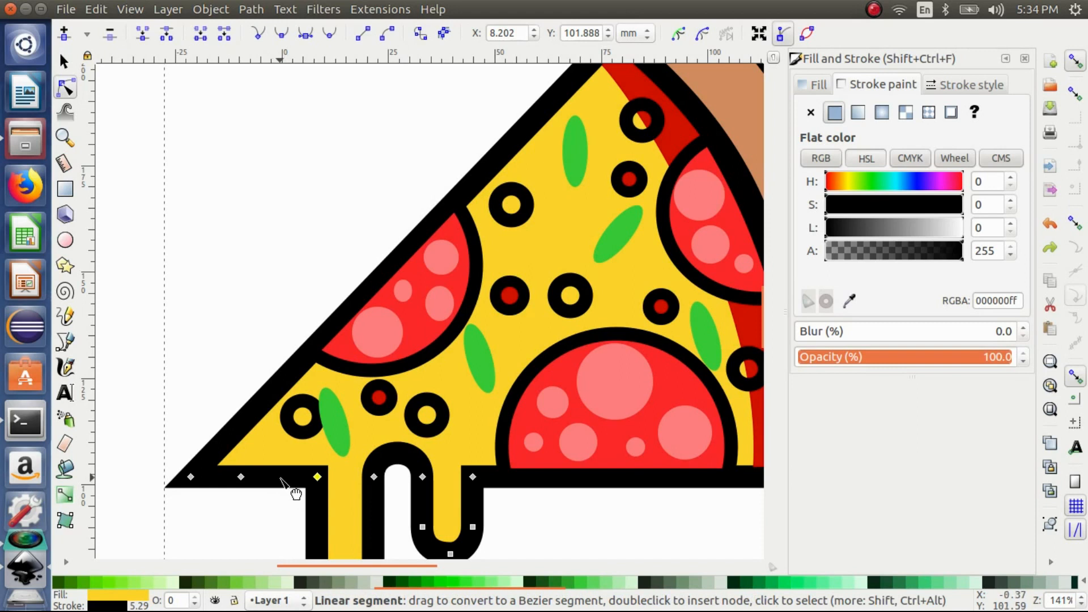
{"action": "double_click", "coordinate": [280, 477]}
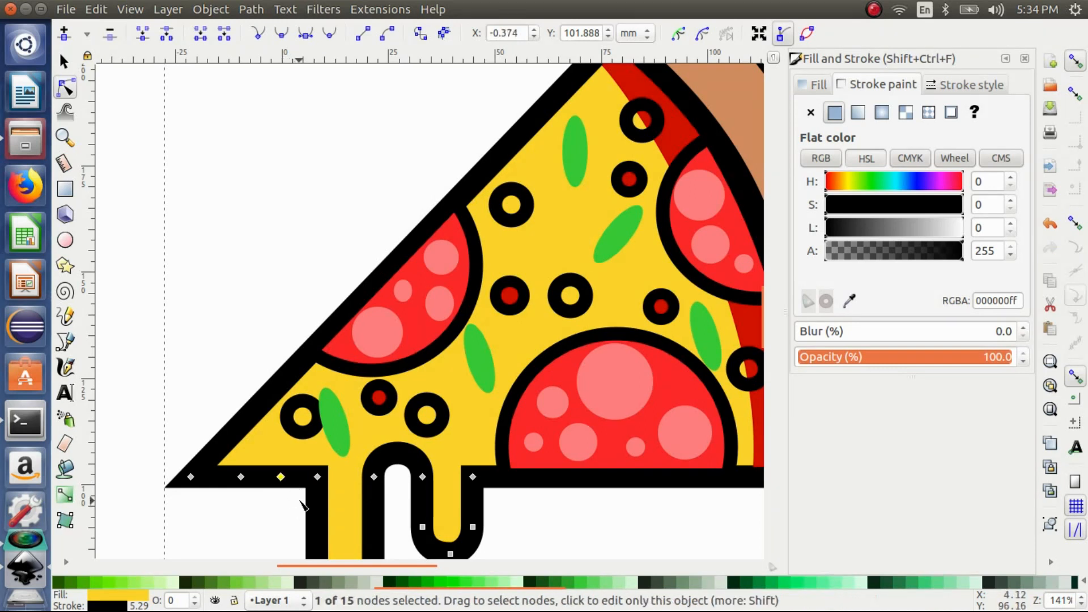
- Delete the edge segments on either side of the two new nodes, leaving a short dash between the slice tip and the wide drip
{"action": "left_click", "coordinate": [317, 477], "text": "shift"}
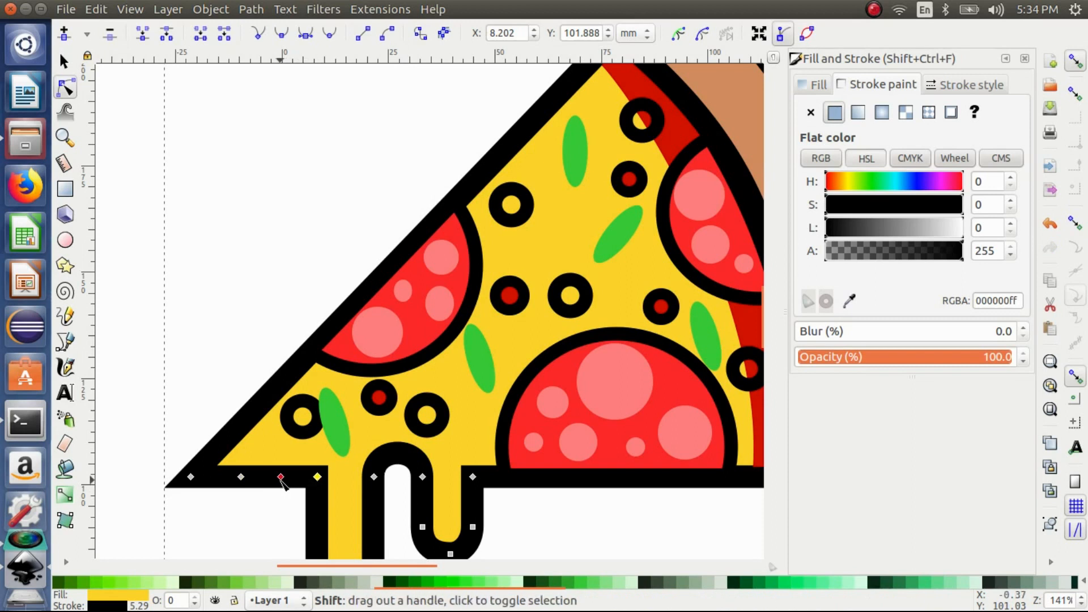
{"action": "left_click", "coordinate": [225, 34]}
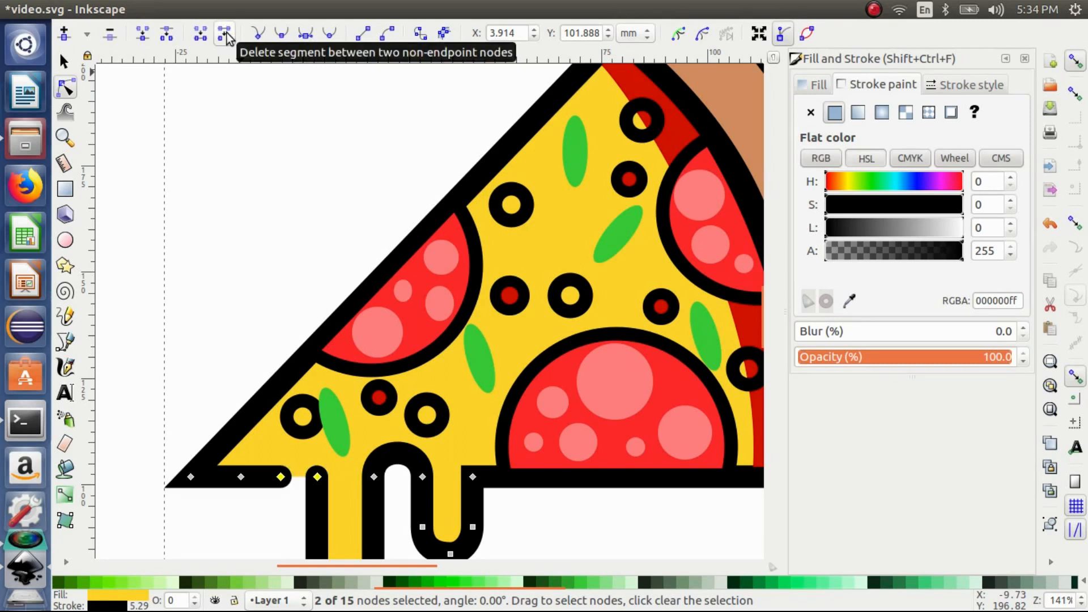
{"action": "left_click", "coordinate": [241, 477]}
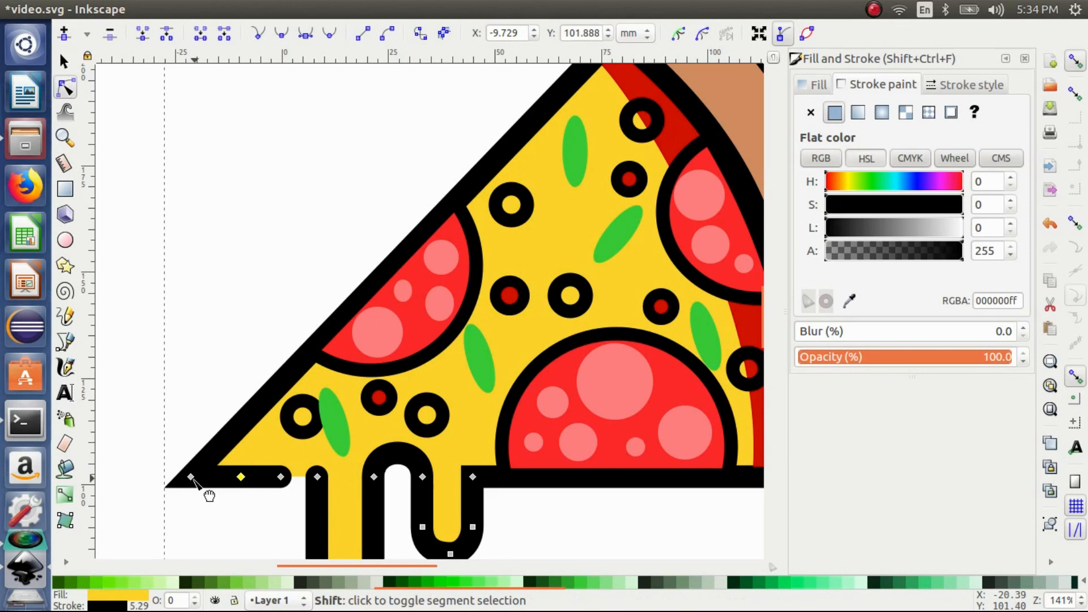
{"action": "left_click", "coordinate": [193, 480], "text": "shift"}
{"action": "left_click", "coordinate": [210, 483]}
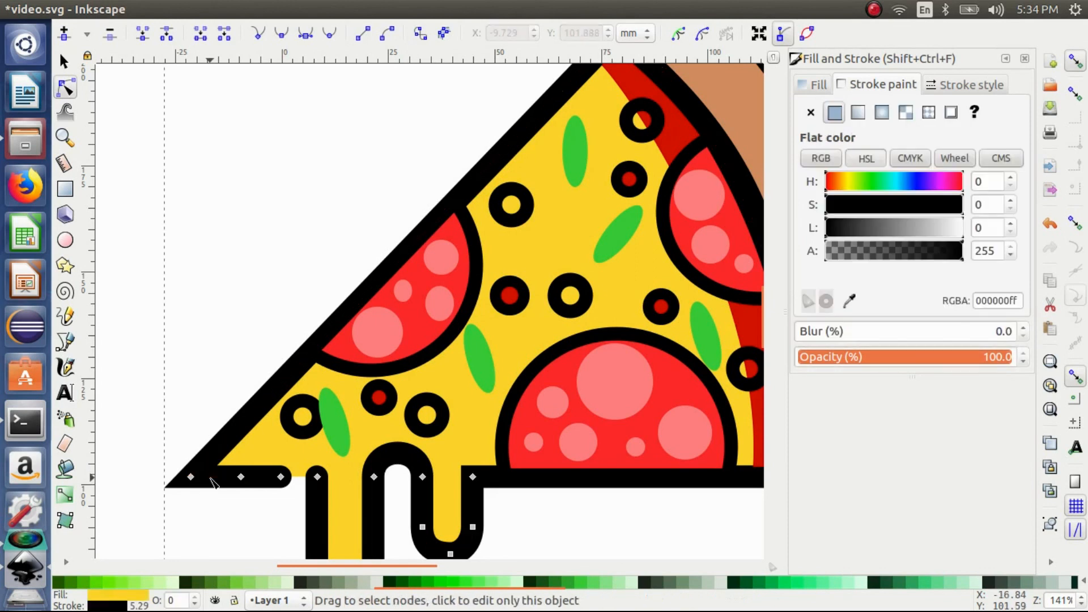
{"action": "left_click", "coordinate": [191, 476], "text": "shift"}
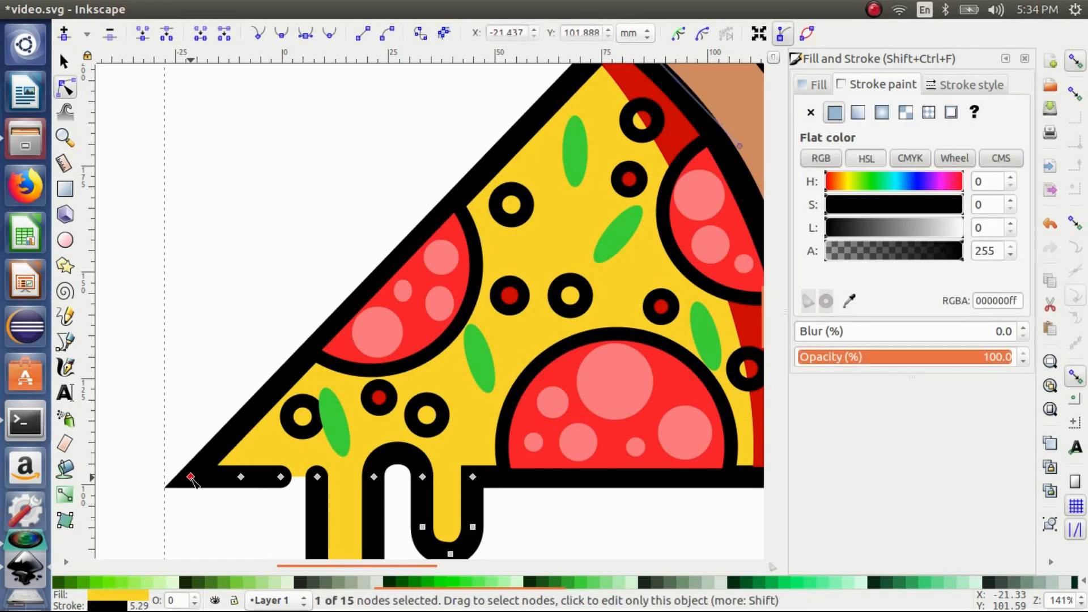
{"action": "left_click", "coordinate": [241, 478], "text": "shift"}
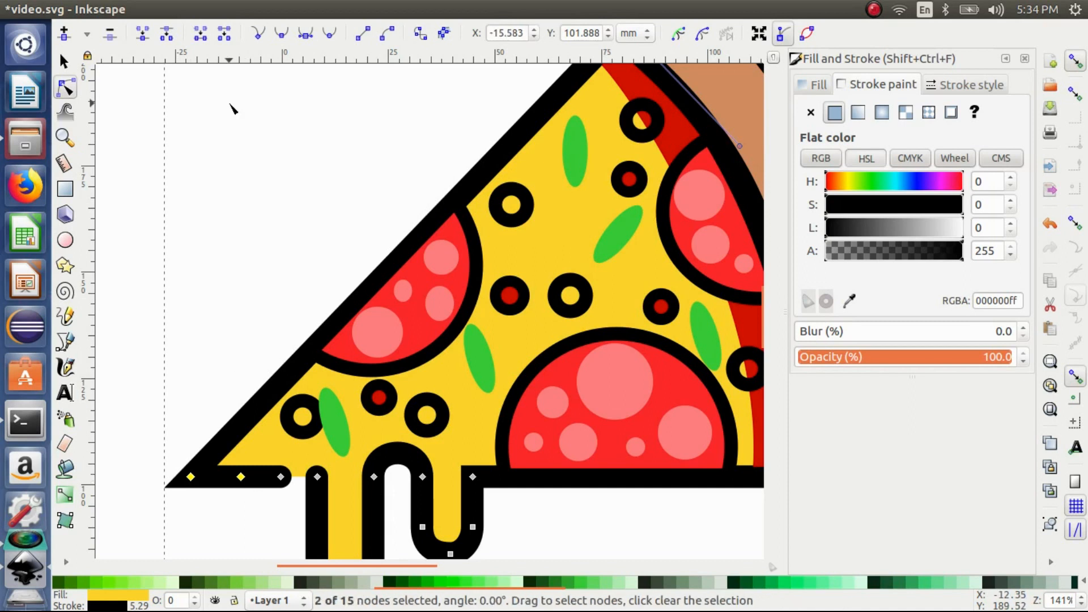
{"action": "left_click", "coordinate": [224, 35]}
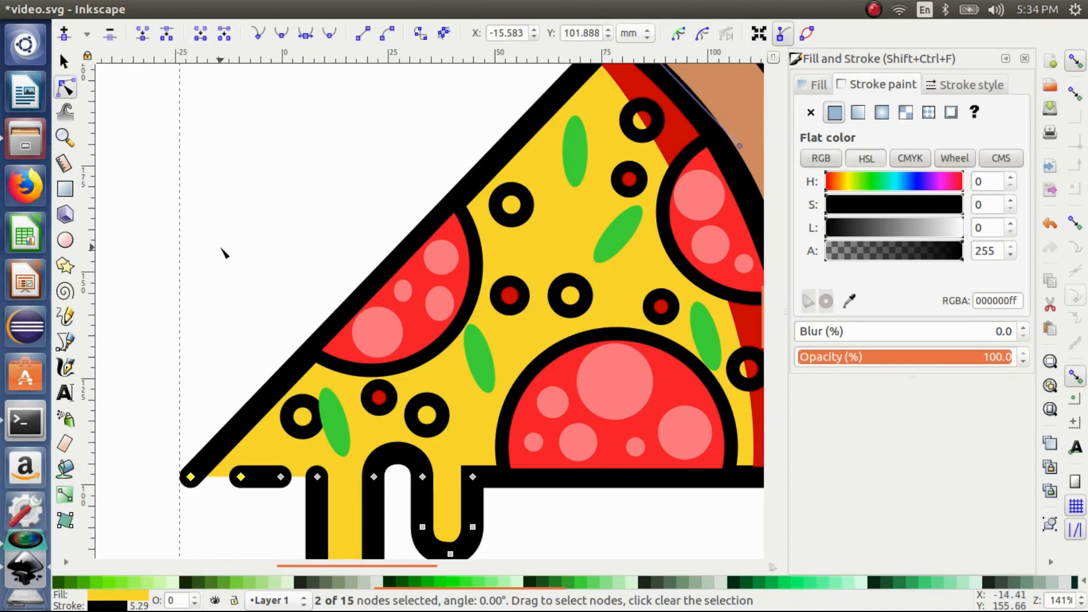
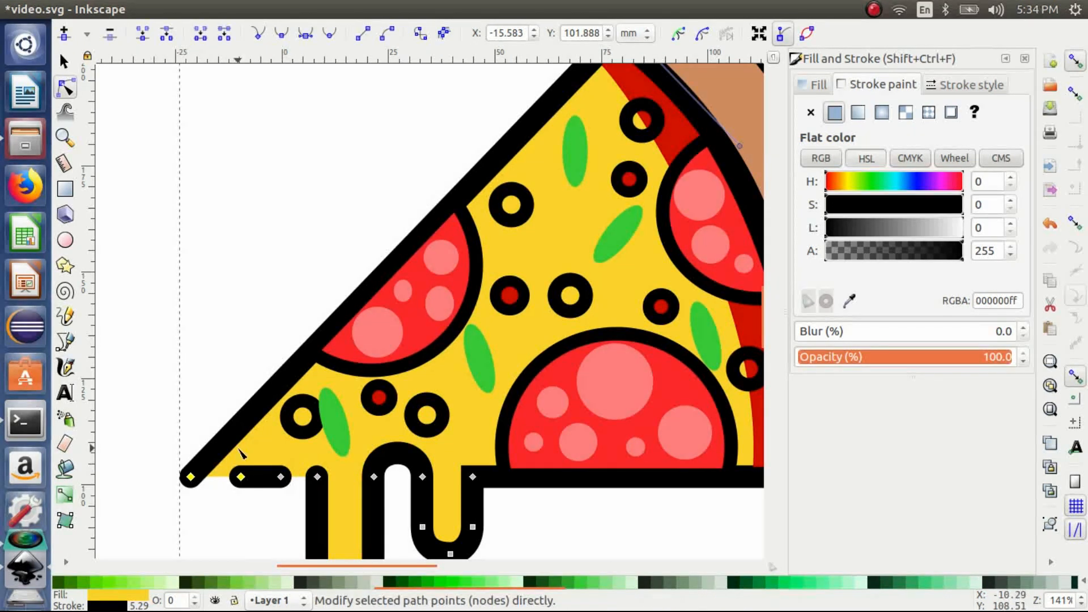
- Show the outline's stroke style settings and shift the slice tip node and the dash's left end node about 2.4 mm left
{"action": "left_click", "coordinate": [932, 87]}
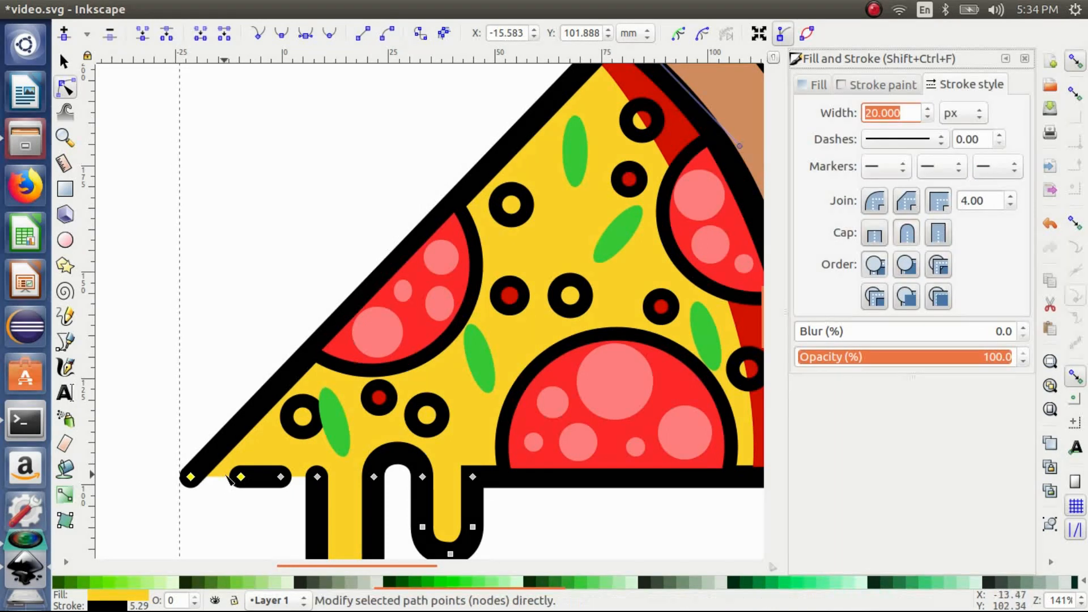
{"action": "left_click_drag", "start_coordinate": [242, 479], "coordinate": [235, 479]}
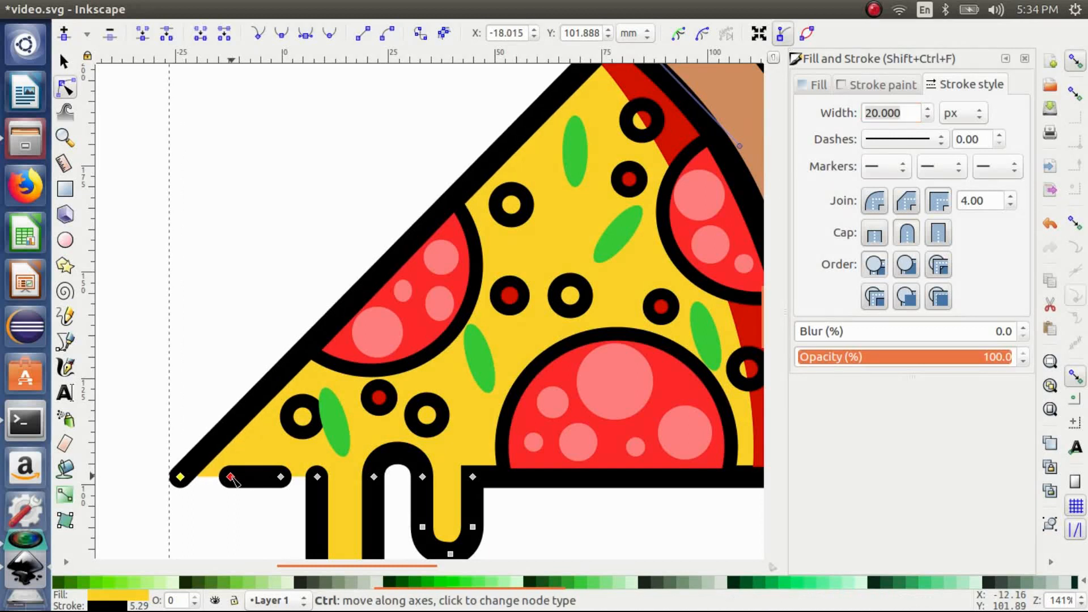
- Undo the last shift of the tip and dash nodes, and shift the dash left with its right end at about X -4.7 mm
{"action": "key", "text": "ctrl+z"}
{"action": "left_click", "coordinate": [164, 265]}
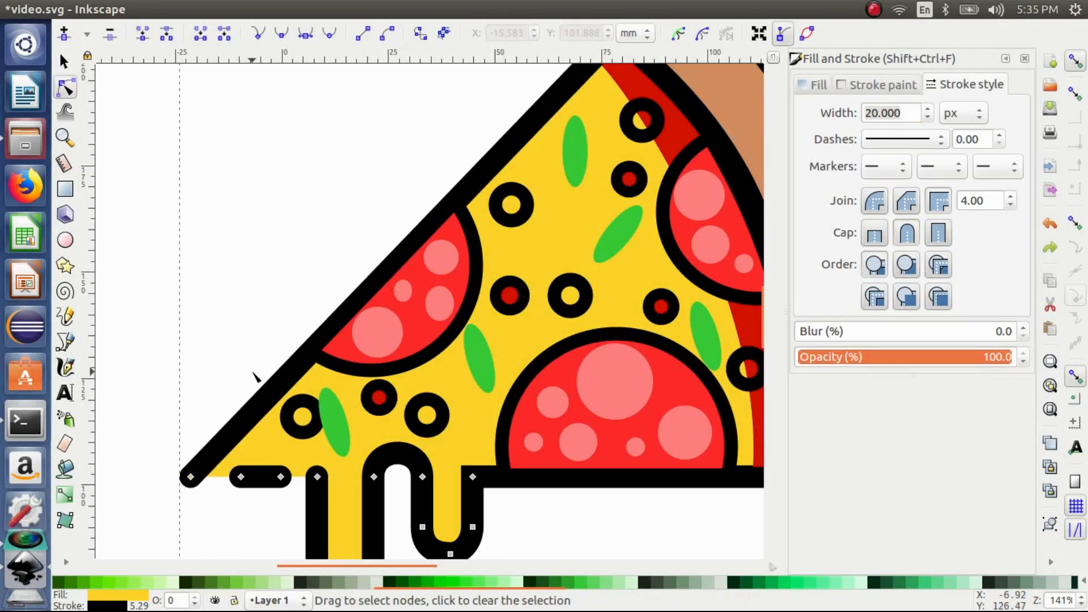
{"action": "mouse_move", "coordinate": [243, 479]}
{"action": "left_mouse_down"}
{"action": "mouse_move", "coordinate": [230, 479]}
{"action": "mouse_move", "coordinate": [290, 479]}
{"action": "mouse_move", "coordinate": [264, 478]}
{"action": "left_mouse_up"}
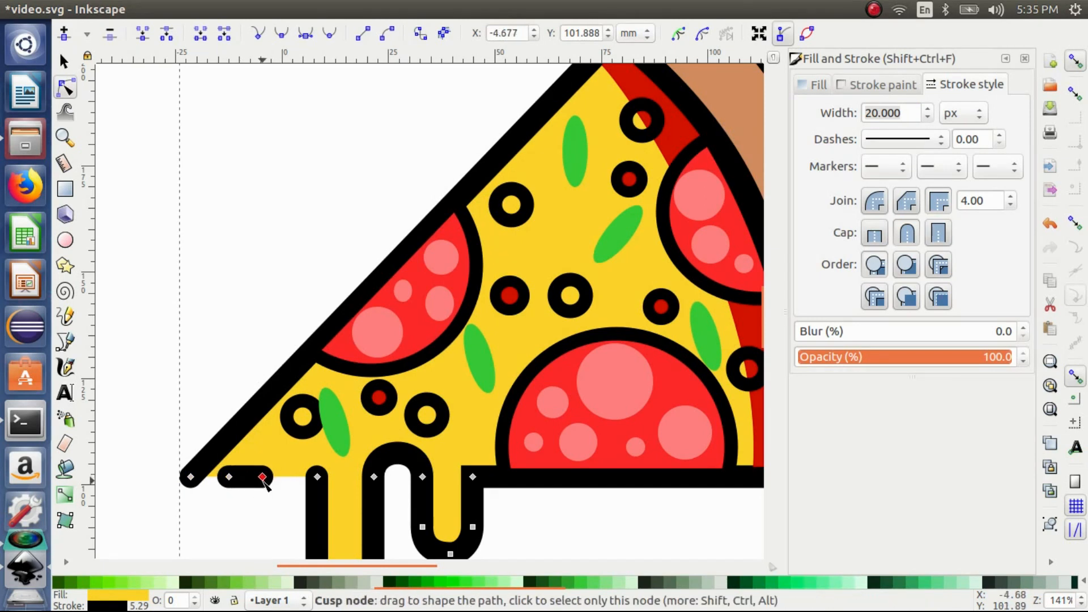
{"action": "left_click", "coordinate": [165, 401]}
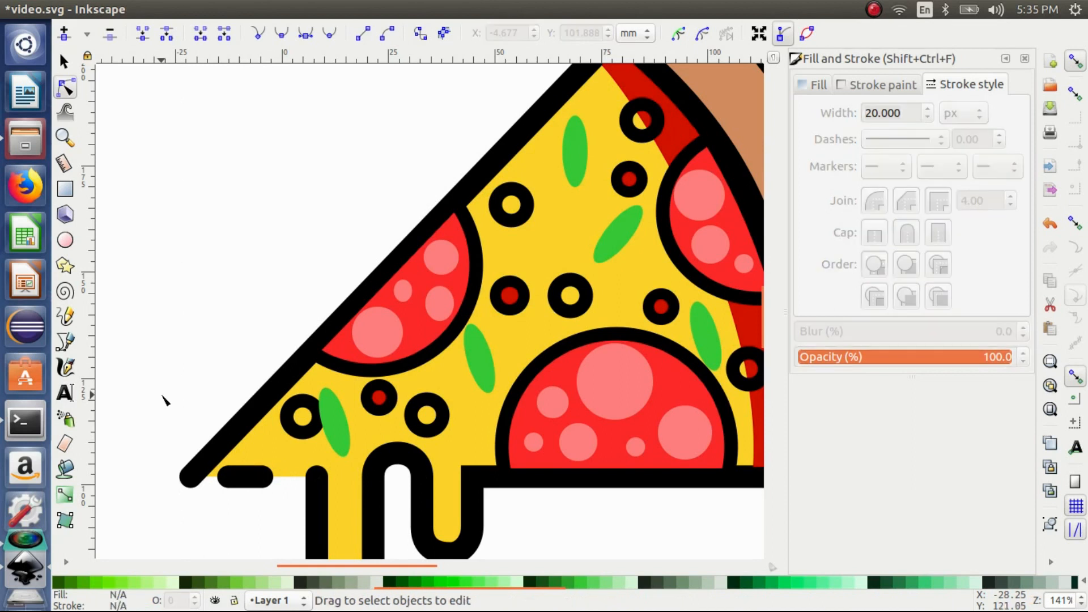
- Draw a circle about 5.6 mm wide between the dash and the wide drip, and fill it black
{"action": "left_click", "coordinate": [65, 241]}
{"action": "left_click_drag", "start_coordinate": [183, 333], "coordinate": [291, 479]}
{"action": "key", "text": "s"}
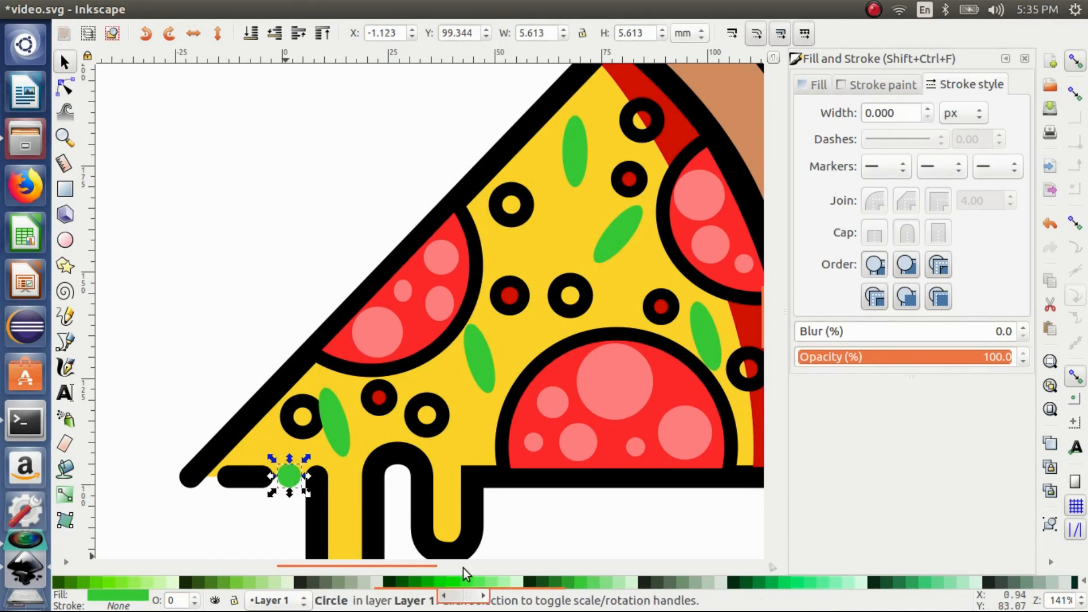
{"action": "left_click_drag", "start_coordinate": [468, 596], "coordinate": [79, 595]}
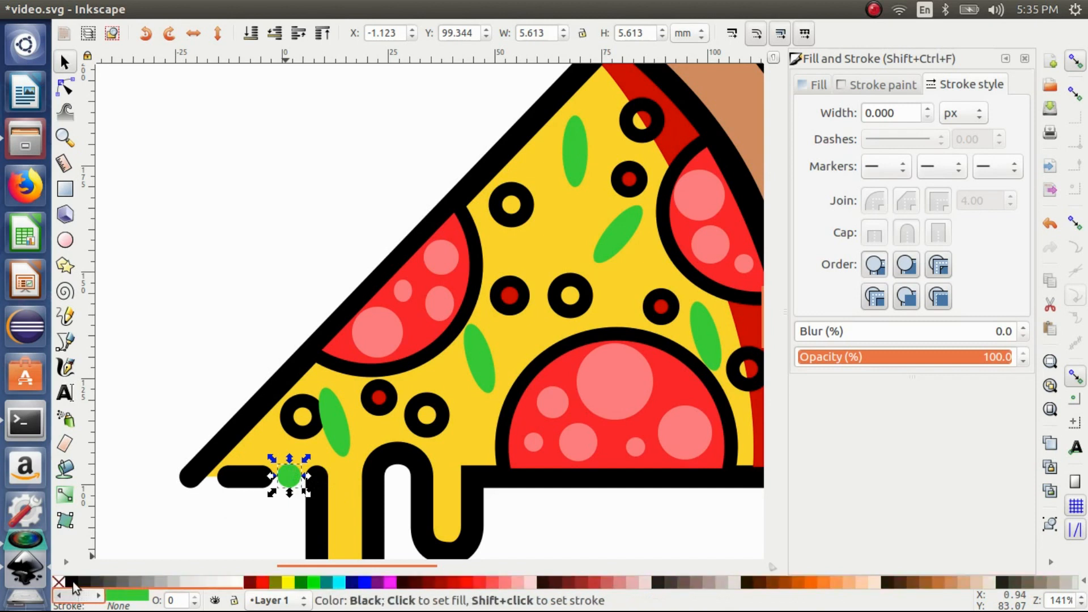
{"action": "left_click", "coordinate": [73, 581]}
{"action": "left_click", "coordinate": [202, 405]}
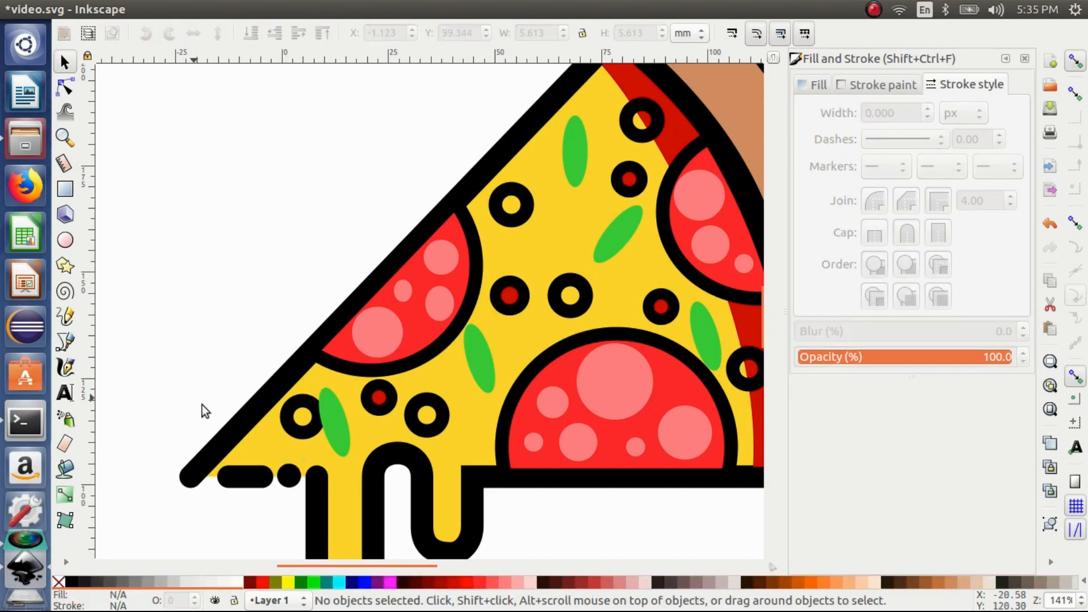
- Shorten the dash by moving its right end node 1.5 mm left, and nudge the black dot to even out the gaps
{"action": "left_click", "coordinate": [233, 468]}
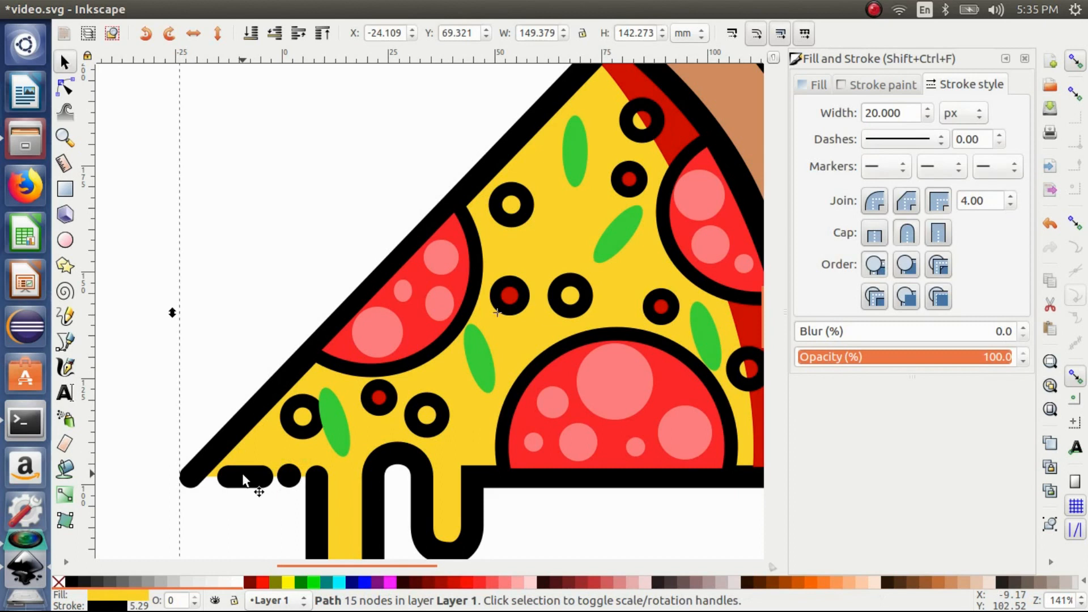
{"action": "left_click", "coordinate": [65, 88]}
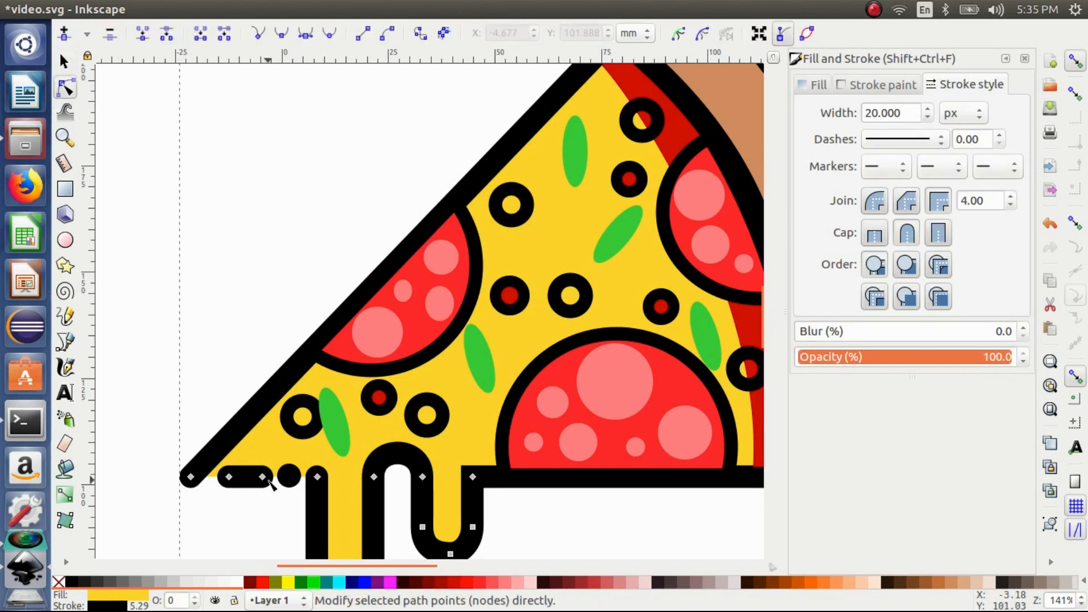
{"action": "left_click_drag", "start_coordinate": [262, 477], "coordinate": [257, 478]}
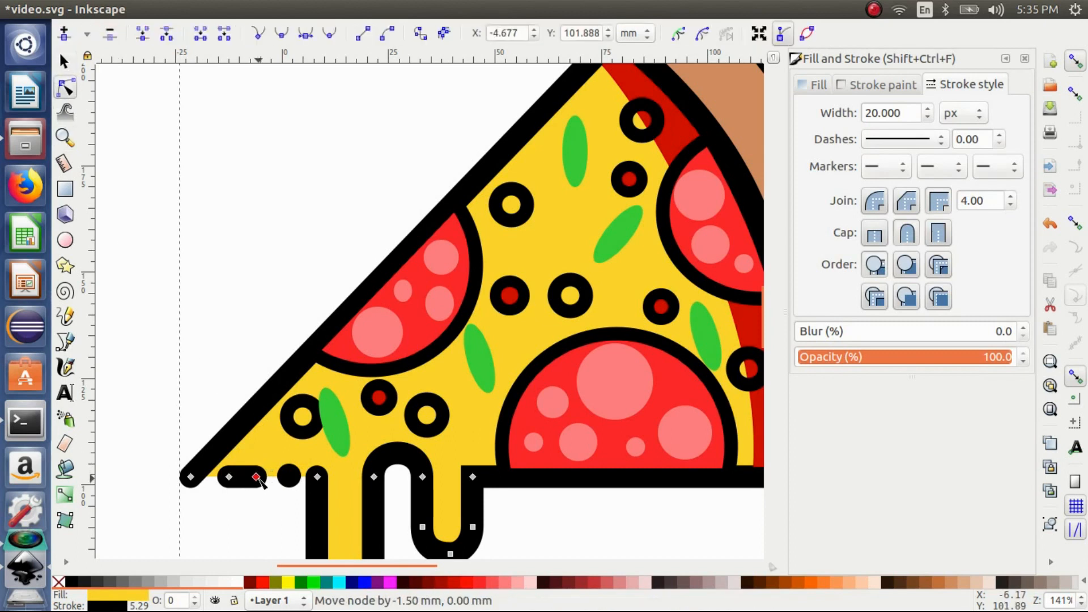
{"action": "left_click", "coordinate": [288, 479]}
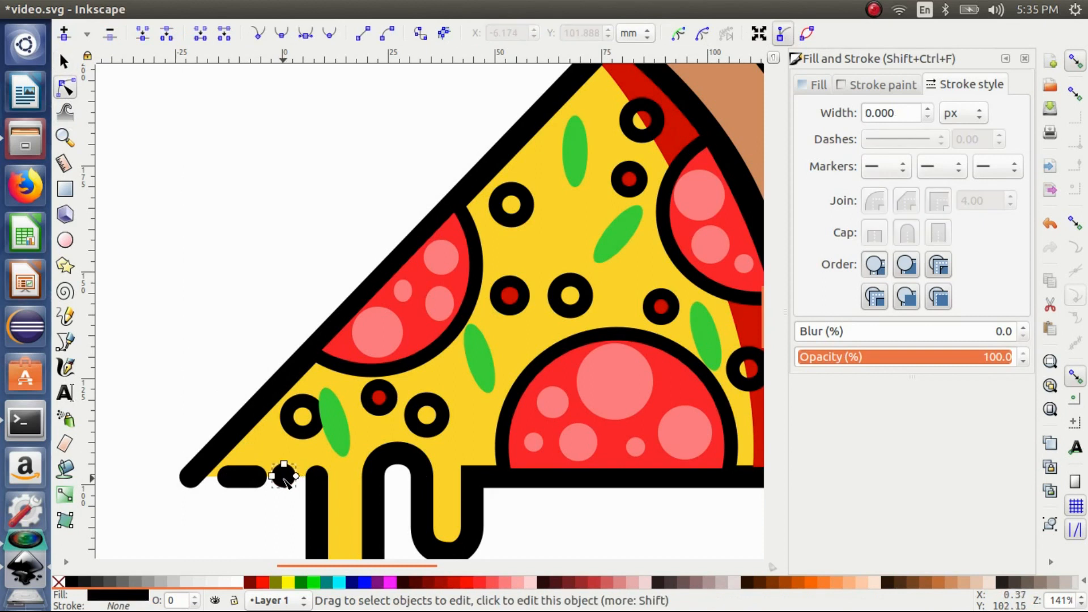
{"action": "left_click", "coordinate": [187, 317]}
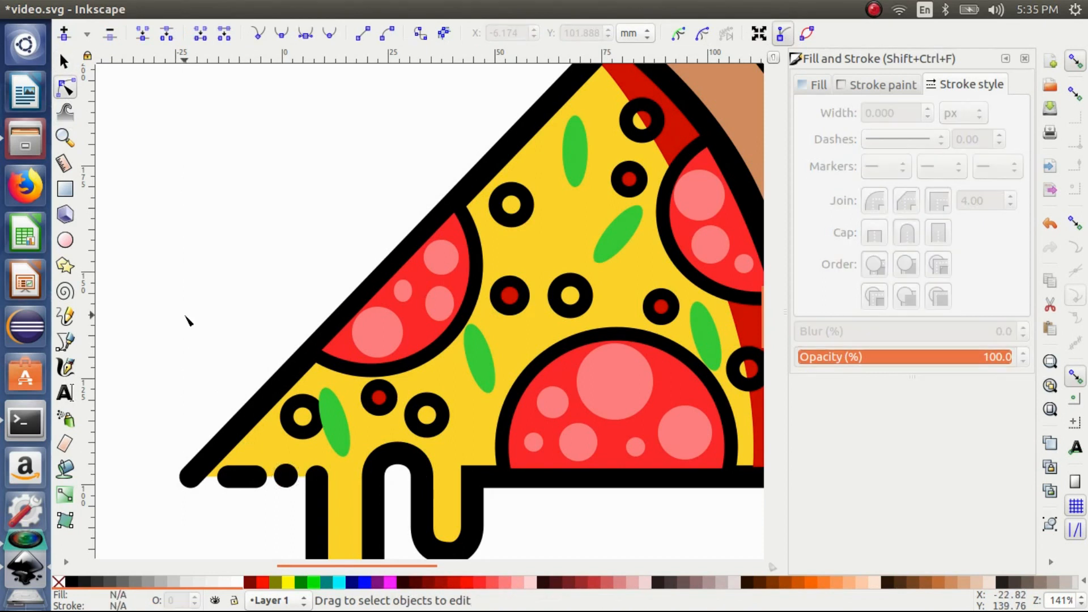
{"action": "key", "text": "minus"}
{"action": "key", "text": "minus"}
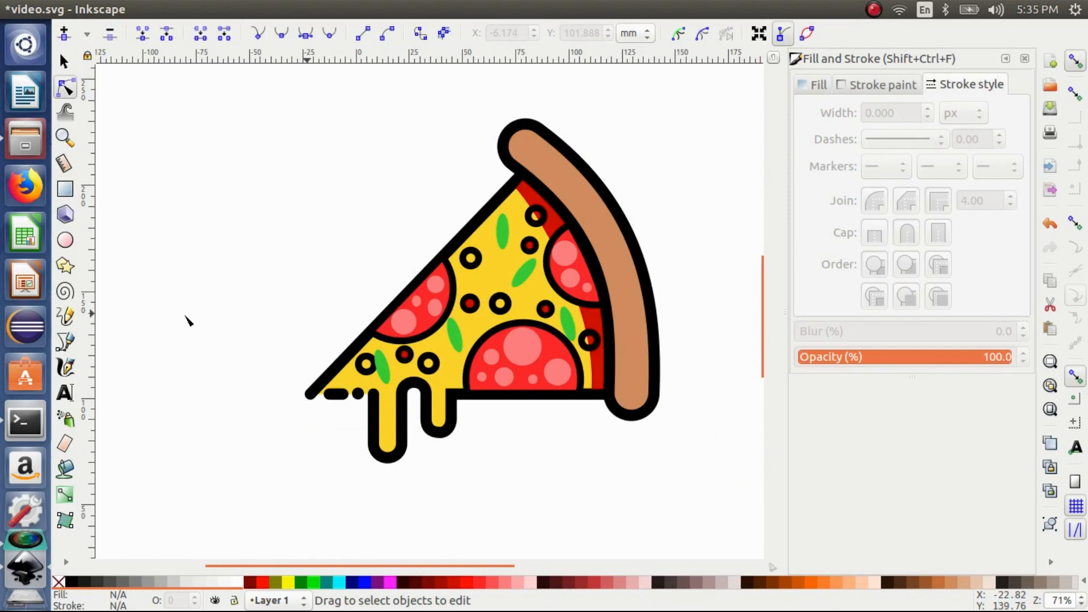
{"action": "left_click_drag", "start_coordinate": [427, 574], "coordinate": [465, 573]}
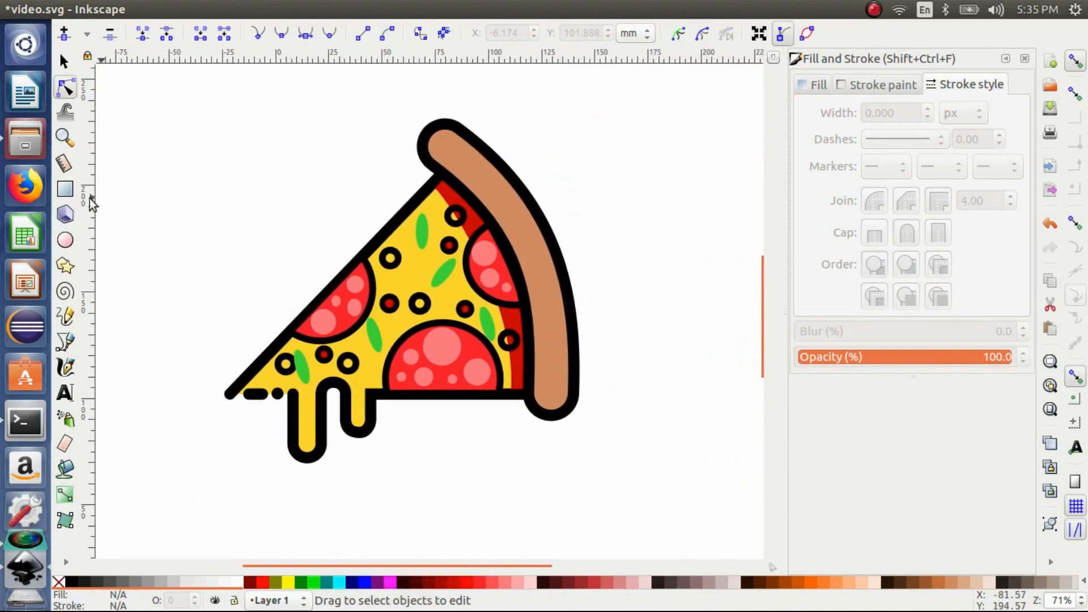
{"action": "left_click", "coordinate": [66, 241]}
{"action": "left_click_drag", "start_coordinate": [237, 239], "coordinate": [379, 354]}
{"action": "key", "text": "s"}
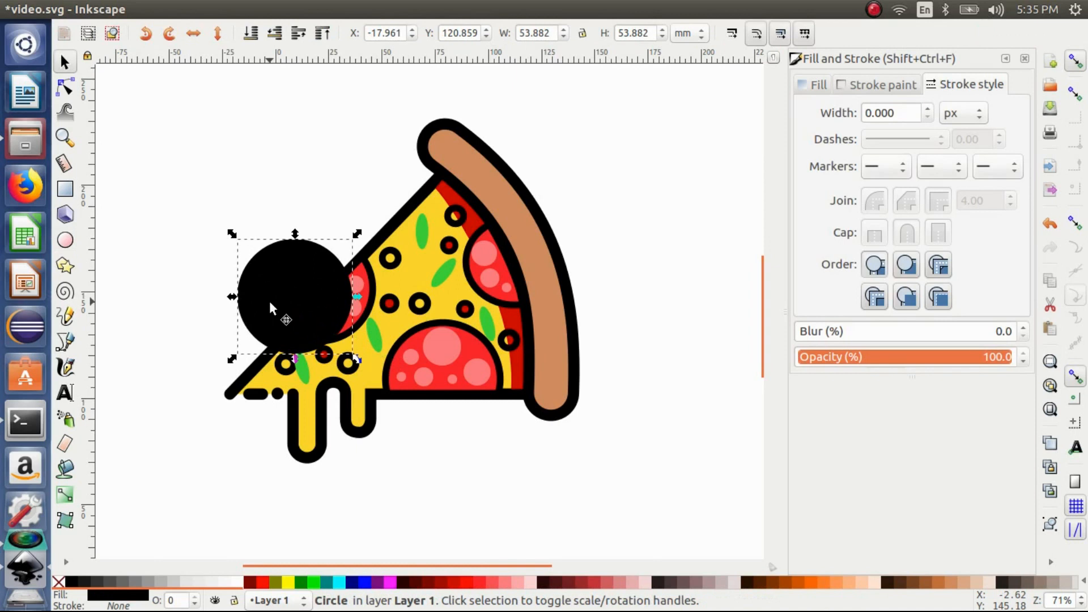
{"action": "key", "text": "Delete"}
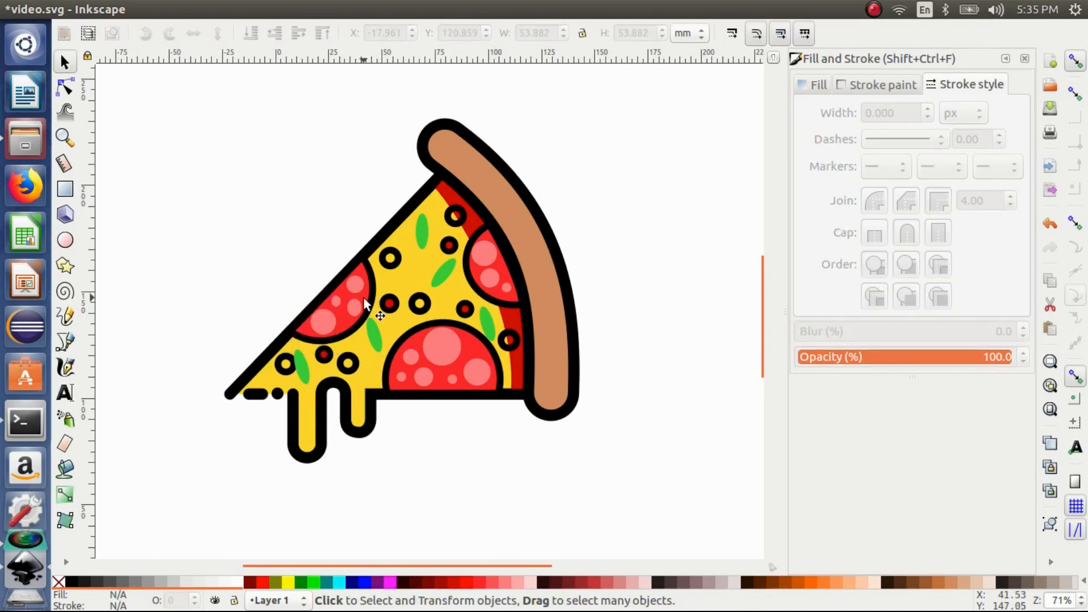
- Duplicate the pepperoni on the slice's left edge, enlarge the copy about its centre to about 54.6 x 55.6 mm and remove its stroke
{"action": "left_click", "coordinate": [371, 300]}
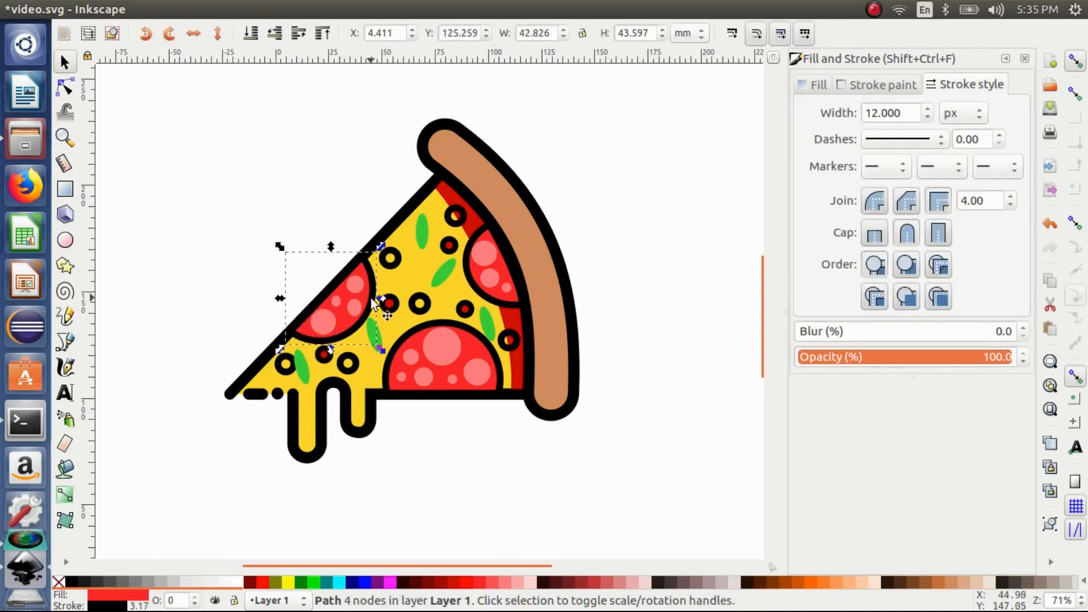
{"action": "key", "text": "ctrl+d"}
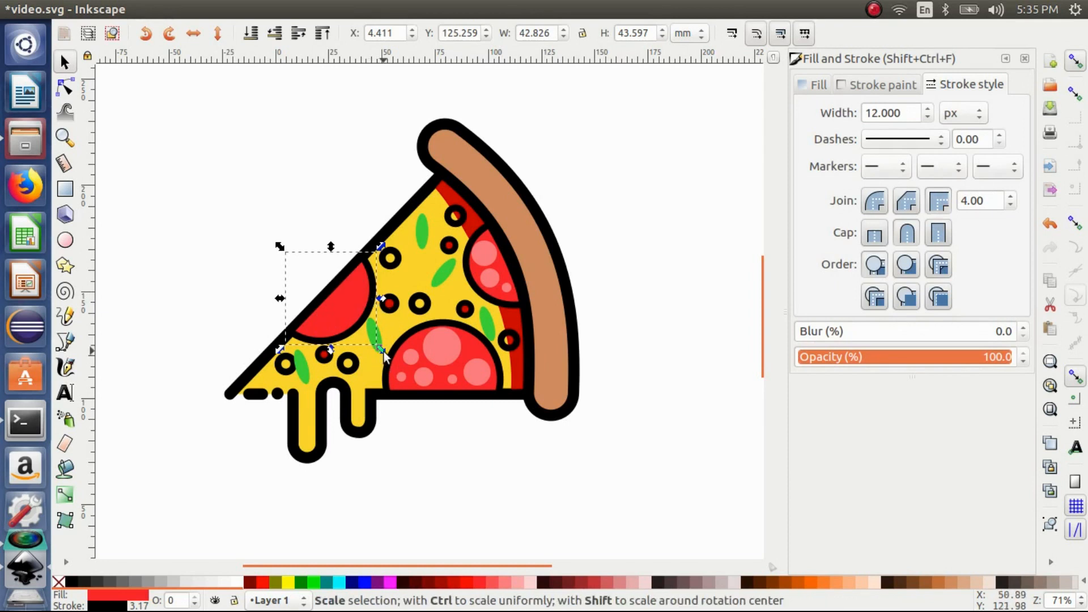
{"action": "left_click_drag", "start_coordinate": [383, 351], "coordinate": [400, 365]}
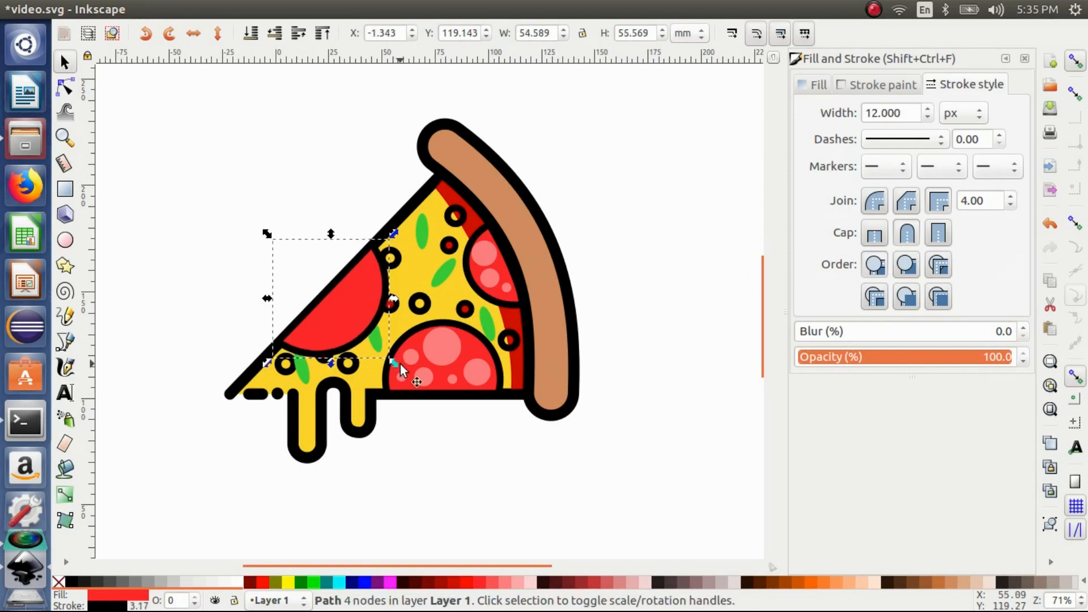
{"action": "left_click", "coordinate": [875, 87]}
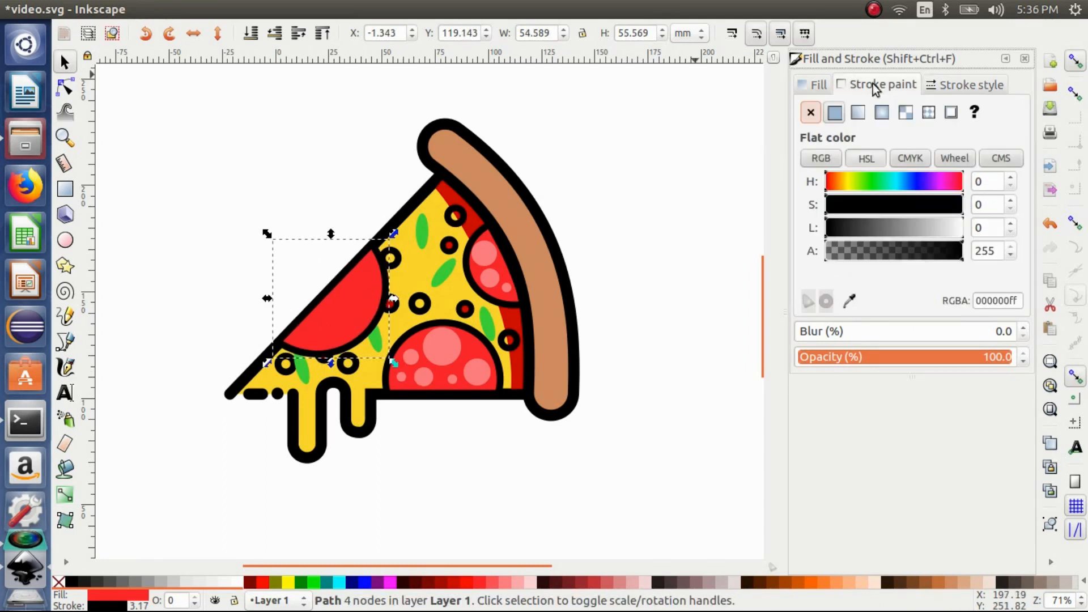
{"action": "left_click", "coordinate": [809, 113]}
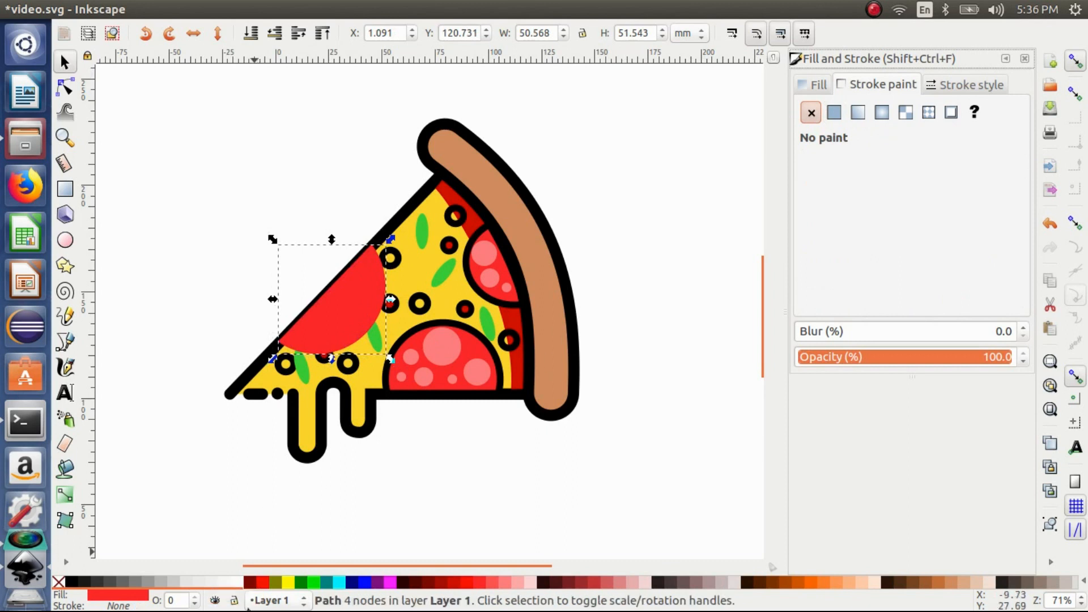
- Fill the enlarged pepperoni copy with pale yellow and stack it above the cheese but behind the pepperoni and toppings
{"action": "mouse_move", "coordinate": [244, 593]}
{"action": "left_click_drag", "start_coordinate": [244, 594], "coordinate": [376, 596]}
{"action": "left_click", "coordinate": [502, 584]}
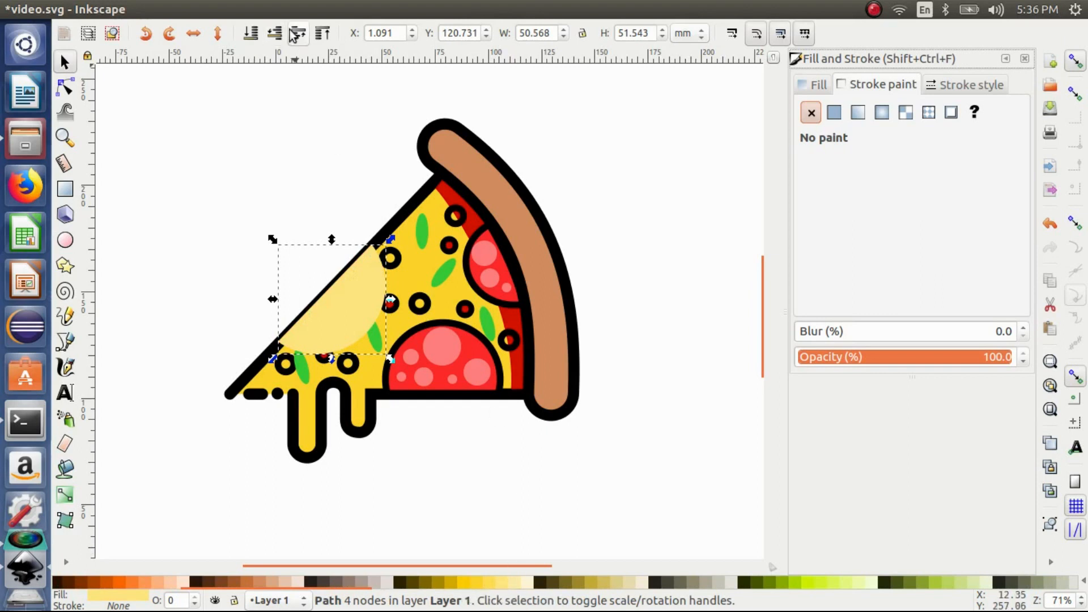
{"action": "left_click", "coordinate": [254, 34]}
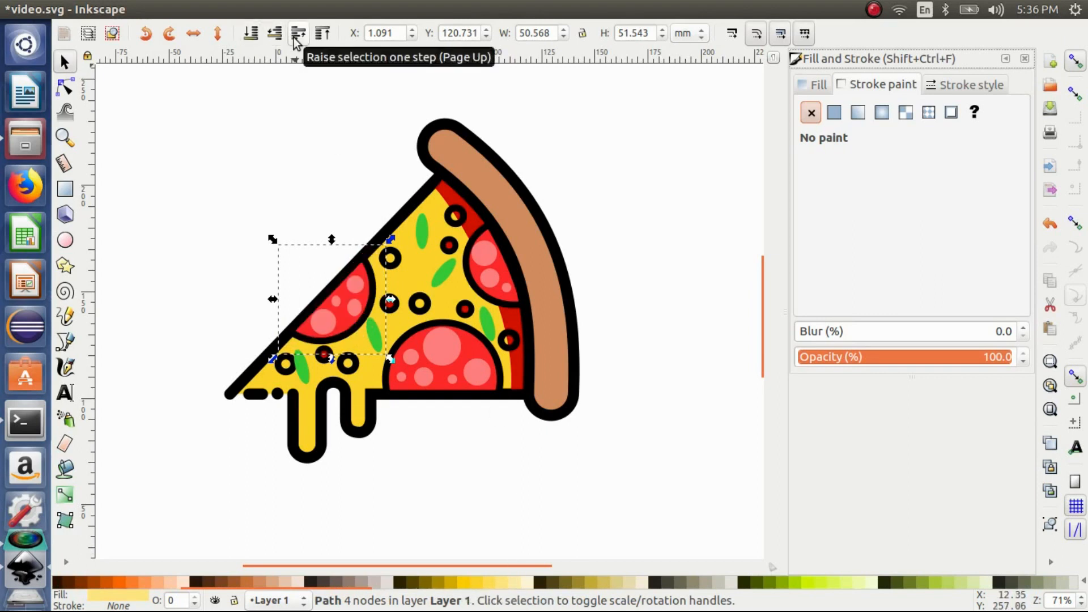
{"action": "left_click", "coordinate": [295, 42]}
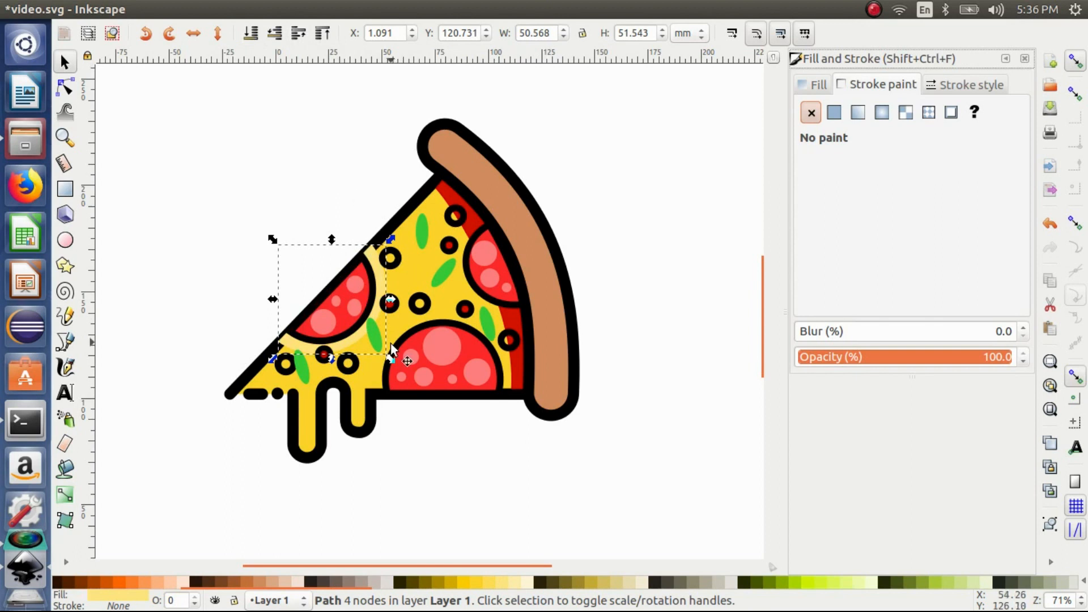
- Enlarge the pale yellow halo to about 55.1 x 54.5 mm and nudge it slightly toward the lower right
{"action": "left_click_drag", "start_coordinate": [391, 359], "coordinate": [400, 362]}
{"action": "left_click", "coordinate": [612, 216]}
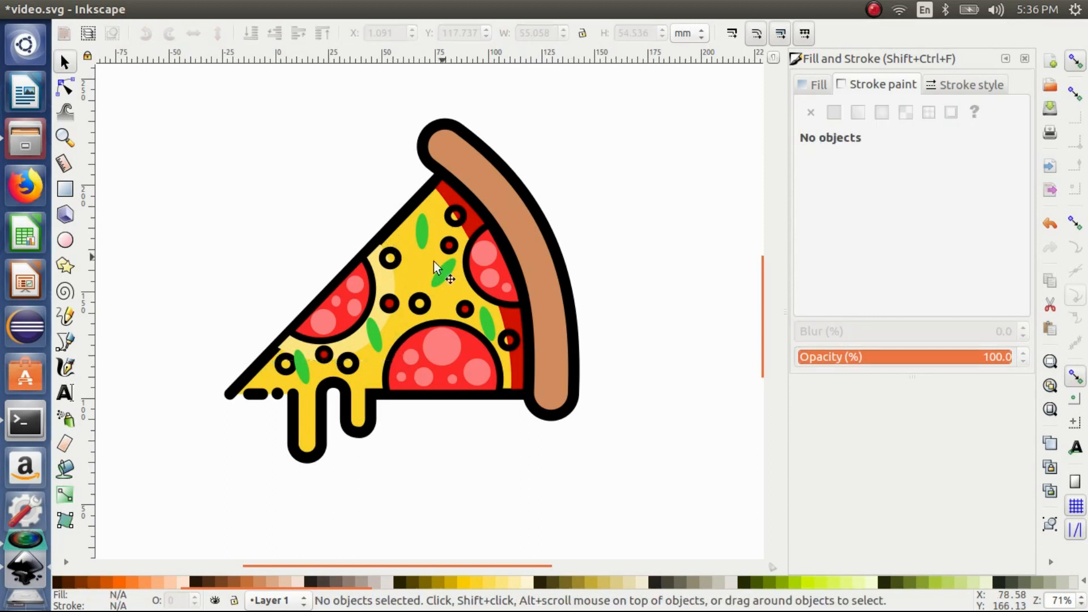
{"action": "left_click_drag", "start_coordinate": [383, 279], "coordinate": [386, 283]}
{"action": "left_click", "coordinate": [628, 260]}
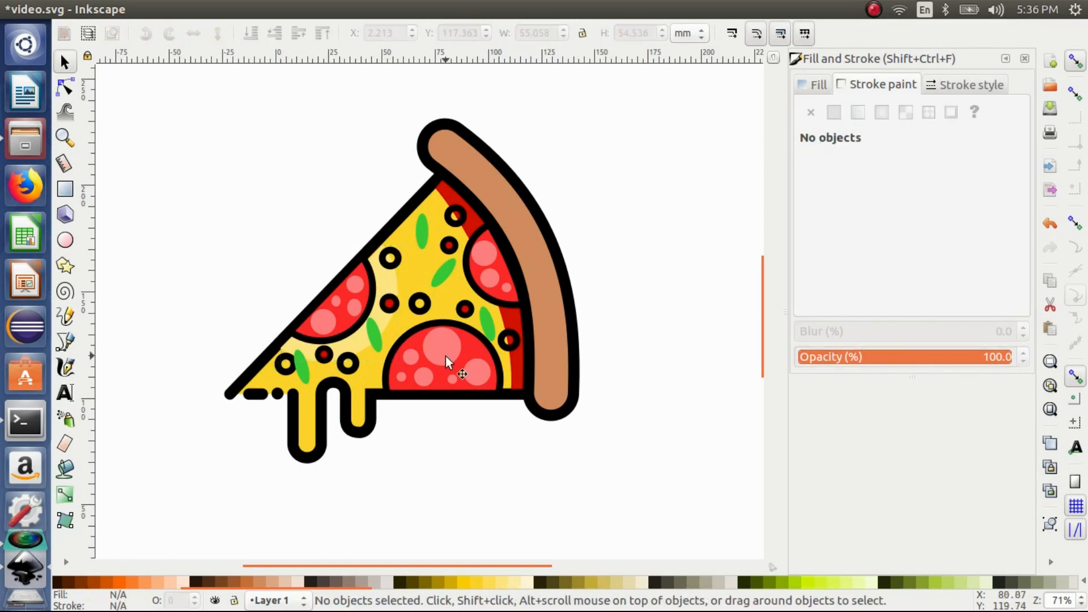
- Duplicate the pepperoni on the slice's bottom edge and turn the copy into an enlarged, strokeless pale yellow halo behind it
{"action": "left_click", "coordinate": [475, 341]}
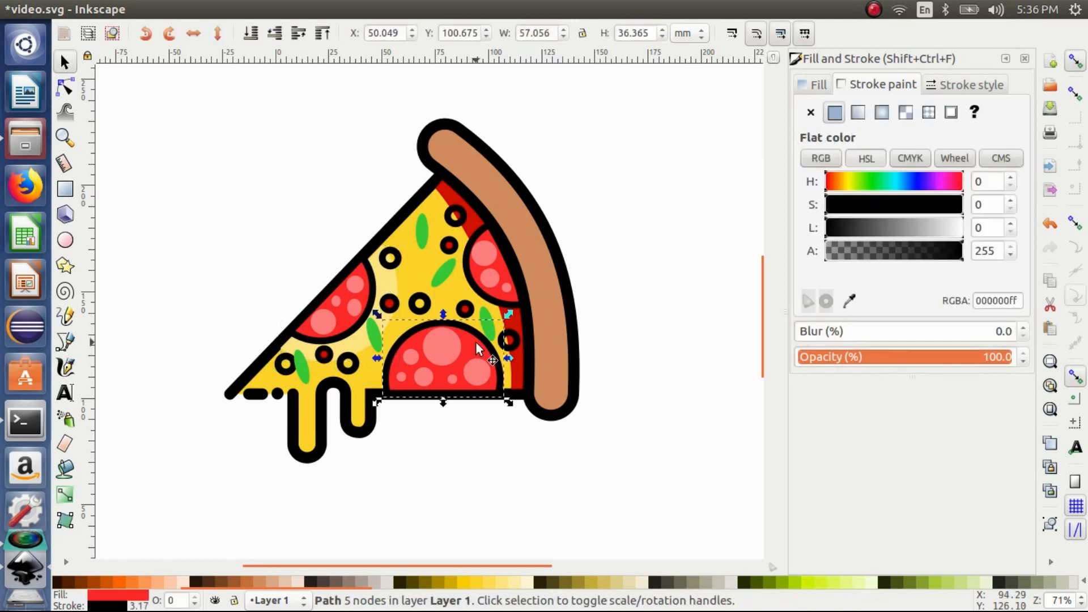
{"action": "key", "text": "ctrl+d"}
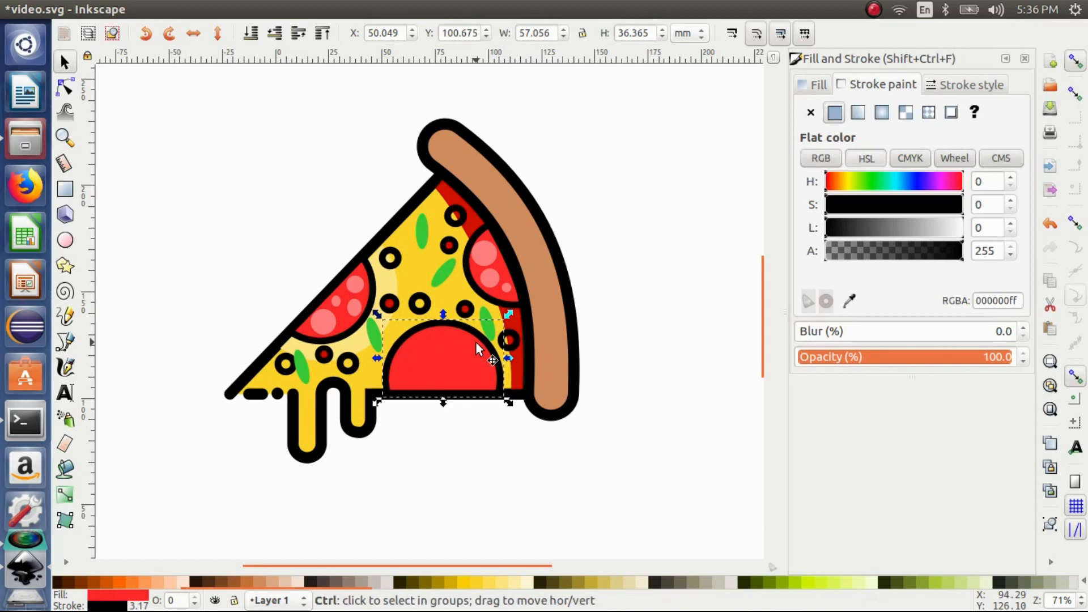
{"action": "left_click", "coordinate": [810, 112]}
{"action": "mouse_move", "coordinate": [507, 401]}
{"action": "left_mouse_down"}
{"action": "mouse_move", "coordinate": [518, 409]}
{"action": "mouse_move", "coordinate": [500, 379]}
{"action": "left_mouse_up"}
{"action": "left_click", "coordinate": [275, 32]}
{"action": "key", "text": "ctrl+z"}
{"action": "left_click", "coordinate": [489, 498]}
{"action": "key", "text": "plus"}
{"action": "key", "text": "plus"}
{"action": "left_click", "coordinate": [584, 457]}
{"action": "key", "text": "Delete"}
- Duplicate the pepperoni beside the crust and make the copy a strokeless pale yellow halo behind it, about 39.5 x 54.7 mm
{"action": "left_click", "coordinate": [524, 165]}
{"action": "key", "text": "ctrl+d"}
{"action": "left_click", "coordinate": [810, 112]}
{"action": "left_click", "coordinate": [299, 33]}
{"action": "left_click_drag", "start_coordinate": [623, 304], "coordinate": [649, 340]}
{"action": "left_click", "coordinate": [274, 33]}
{"action": "key", "text": "d"}
{"action": "key", "text": "s"}
{"action": "key", "text": "minus"}
{"action": "key", "text": "minus"}
{"action": "left_click", "coordinate": [268, 180]}
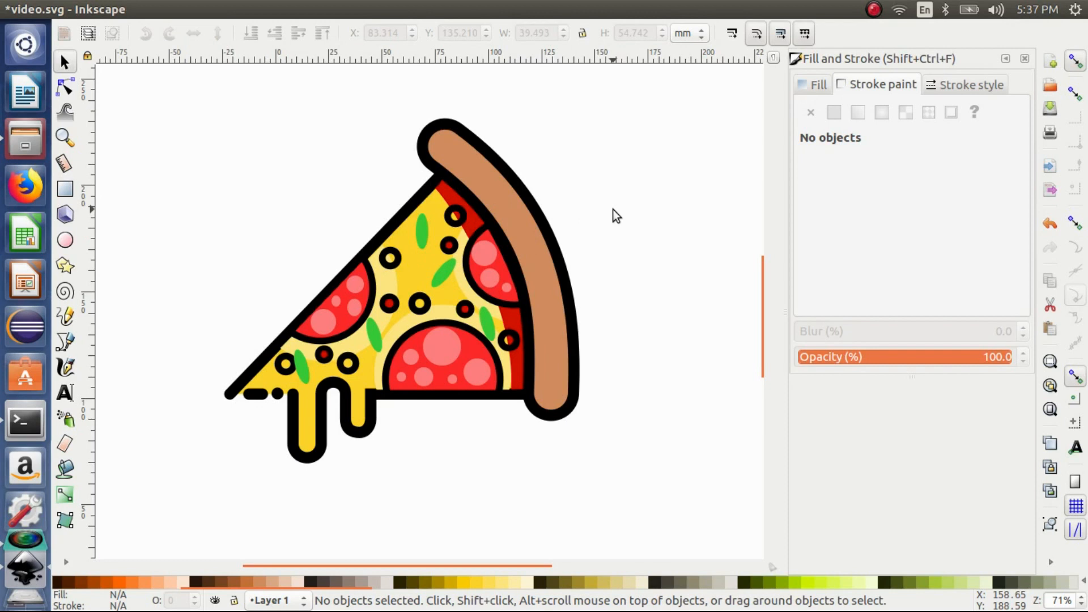
- Draw a closed five-sided path around the slice's lower right half, starting with a 45° edge about 184 mm long across the slice
{"action": "scroll", "coordinate": [612, 210], "scroll_direction": "up", "scroll_amount": 3}
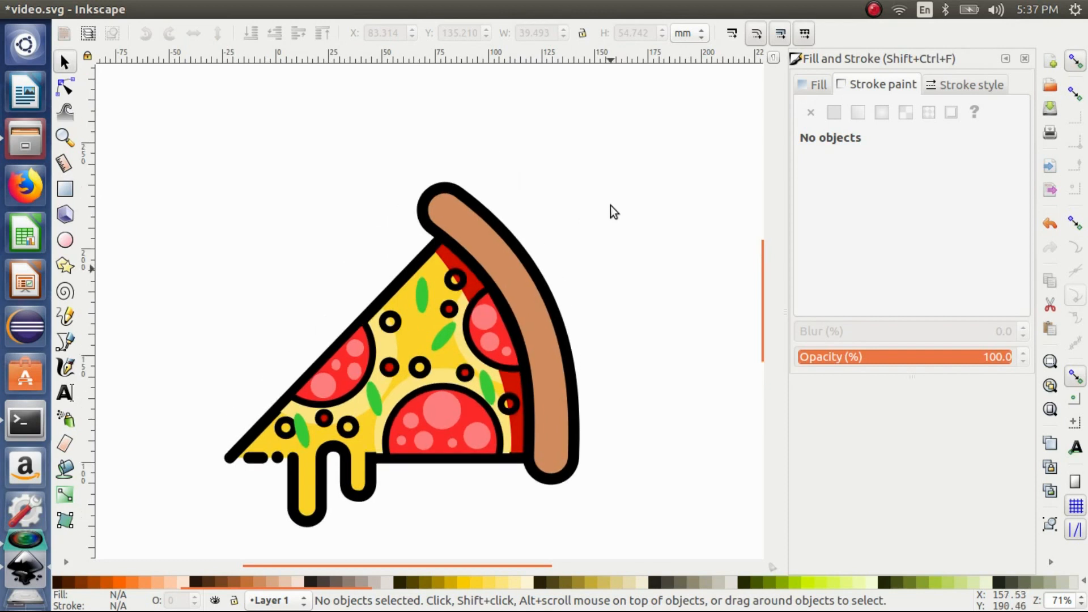
{"action": "left_click", "coordinate": [66, 348]}
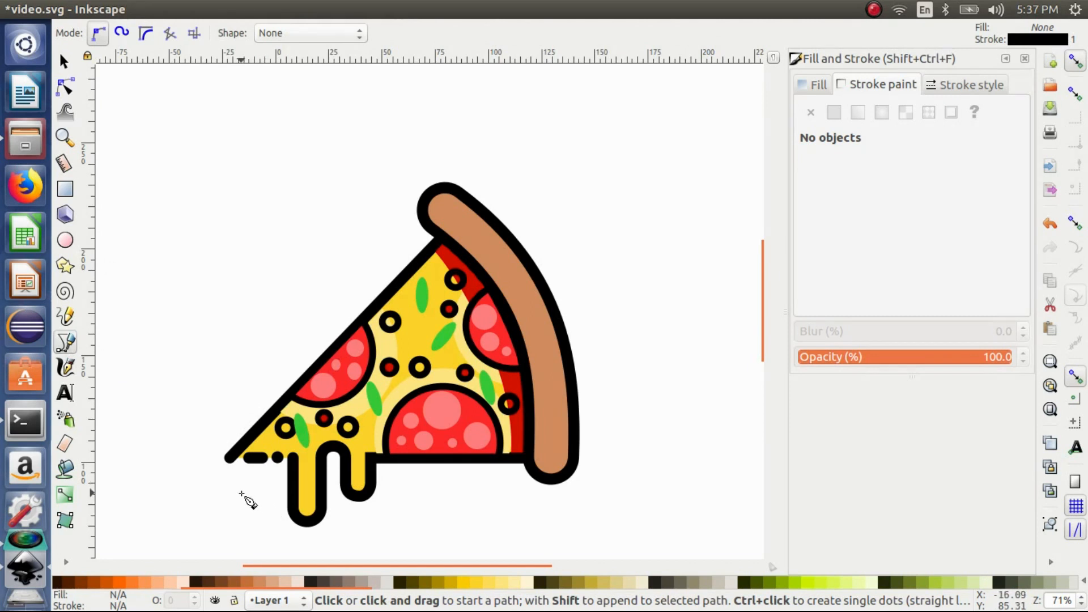
{"action": "left_click", "coordinate": [241, 493]}
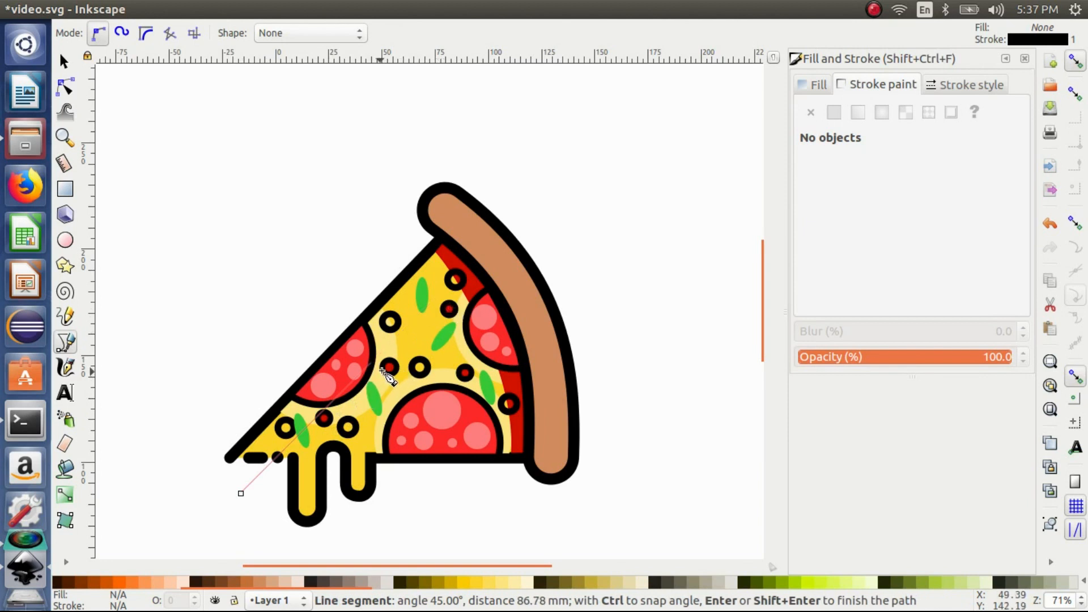
{"action": "left_click", "coordinate": [517, 217]}
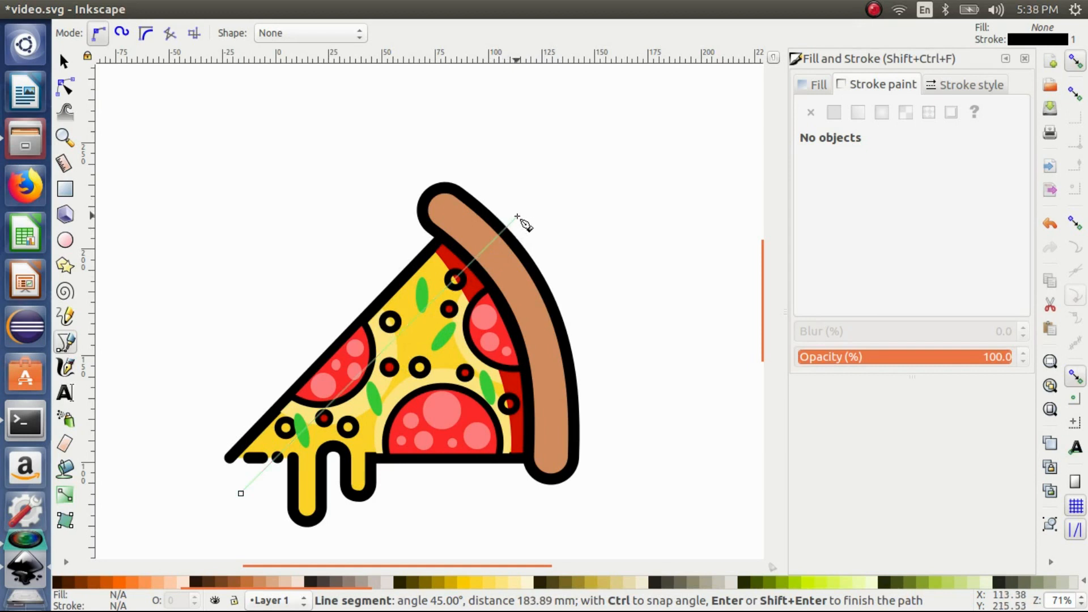
{"action": "left_click", "coordinate": [651, 382]}
{"action": "left_click", "coordinate": [598, 537]}
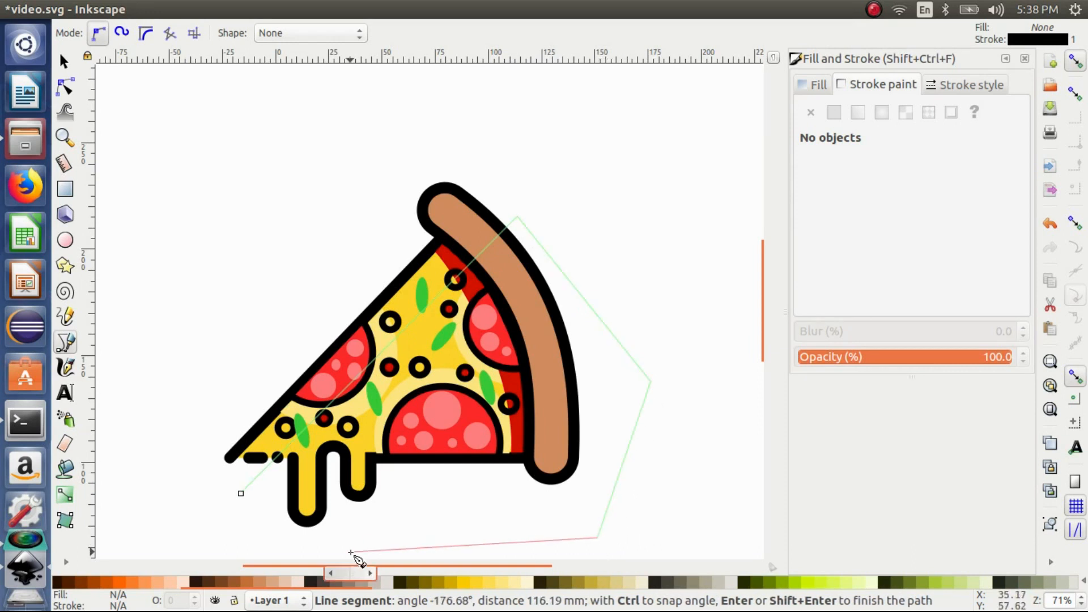
{"action": "left_click", "coordinate": [249, 538]}
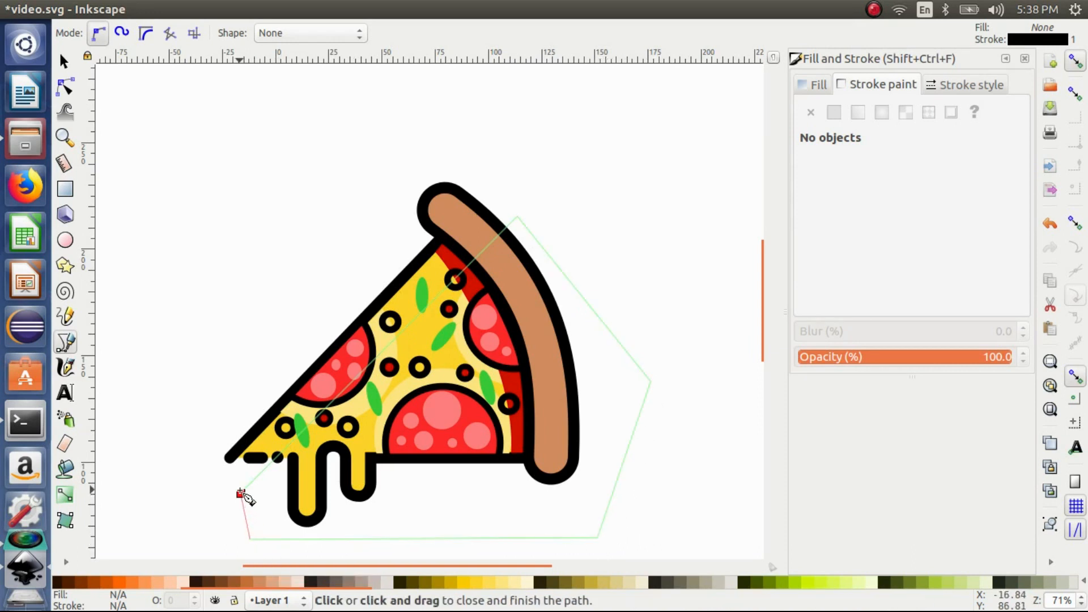
{"action": "left_click", "coordinate": [241, 493]}
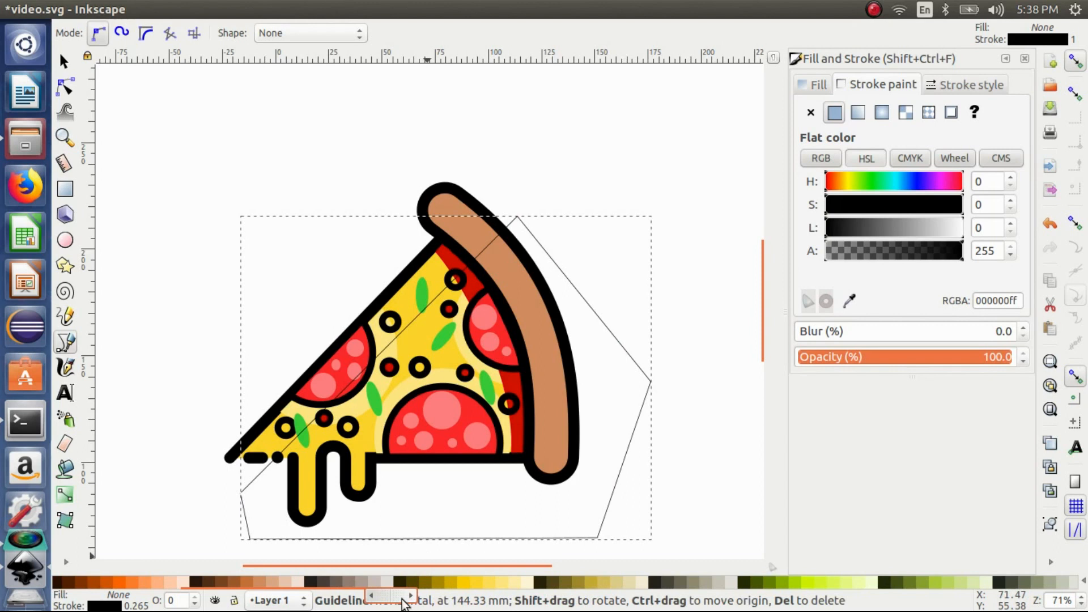
- Fill the five-sided shading path with black, remove its stroke and set its opacity to 18%
{"action": "scroll", "coordinate": [113, 578], "scroll_direction": "up", "scroll_amount": 5}
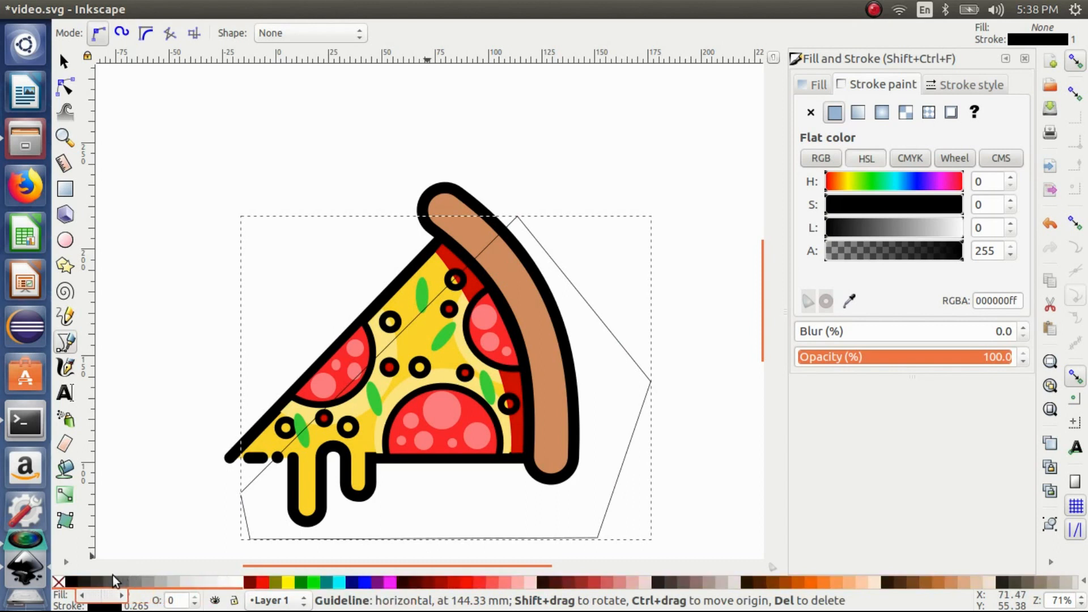
{"action": "left_click", "coordinate": [68, 584]}
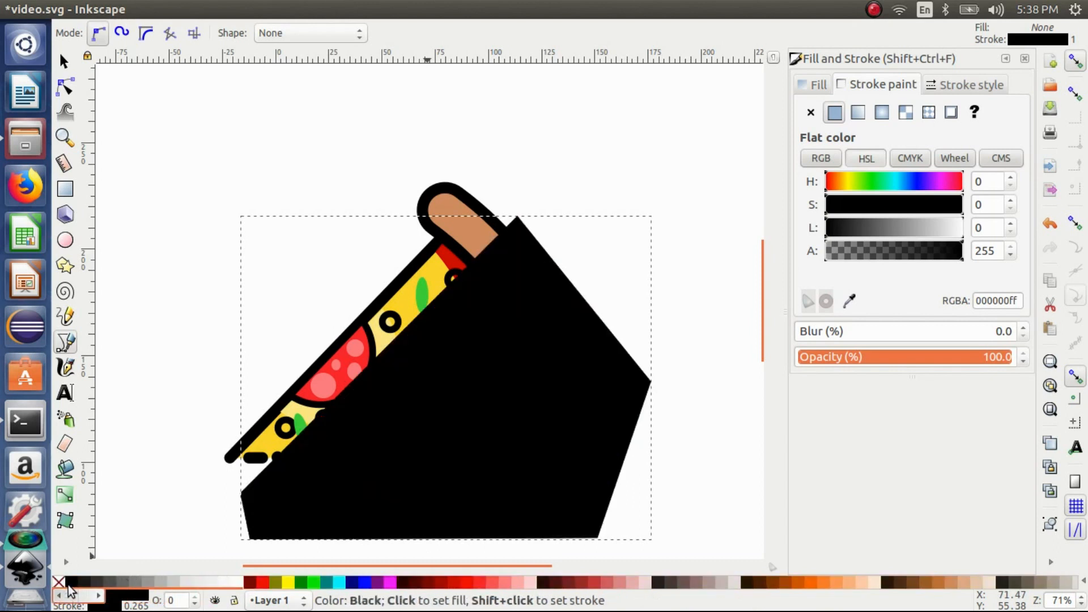
{"action": "left_click", "coordinate": [811, 113]}
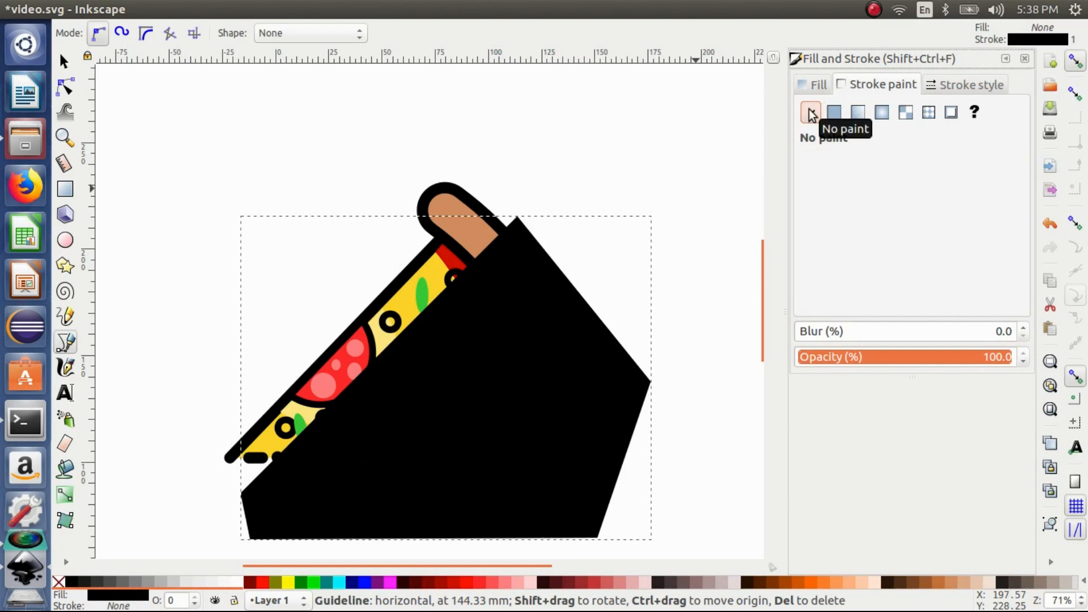
{"action": "left_click", "coordinate": [852, 357]}
{"action": "left_click_drag", "start_coordinate": [852, 358], "coordinate": [840, 358]}
{"action": "double_click", "coordinate": [1000, 359]}
{"action": "type", "text": "18"}
{"action": "key", "text": "Return"}
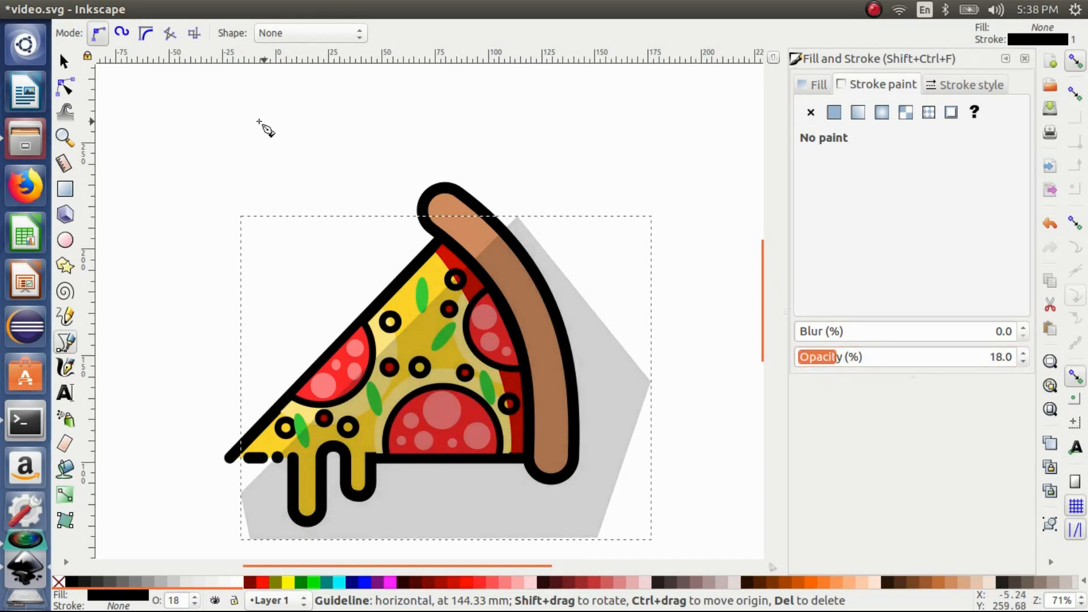
{"action": "left_click", "coordinate": [63, 62]}
{"action": "left_click", "coordinate": [239, 124]}
- Duplicate the yellow cheese shape, raise the copy to the top and intersect it with the translucent shading shape
{"action": "scroll", "coordinate": [239, 124], "scroll_direction": "down", "scroll_amount": 4}
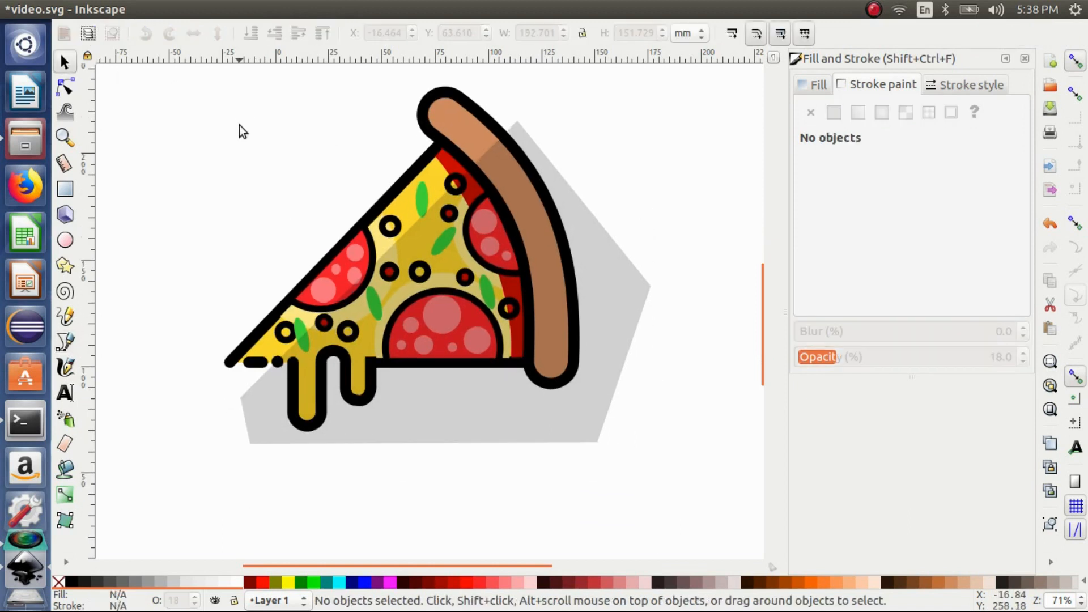
{"action": "left_click", "coordinate": [408, 176]}
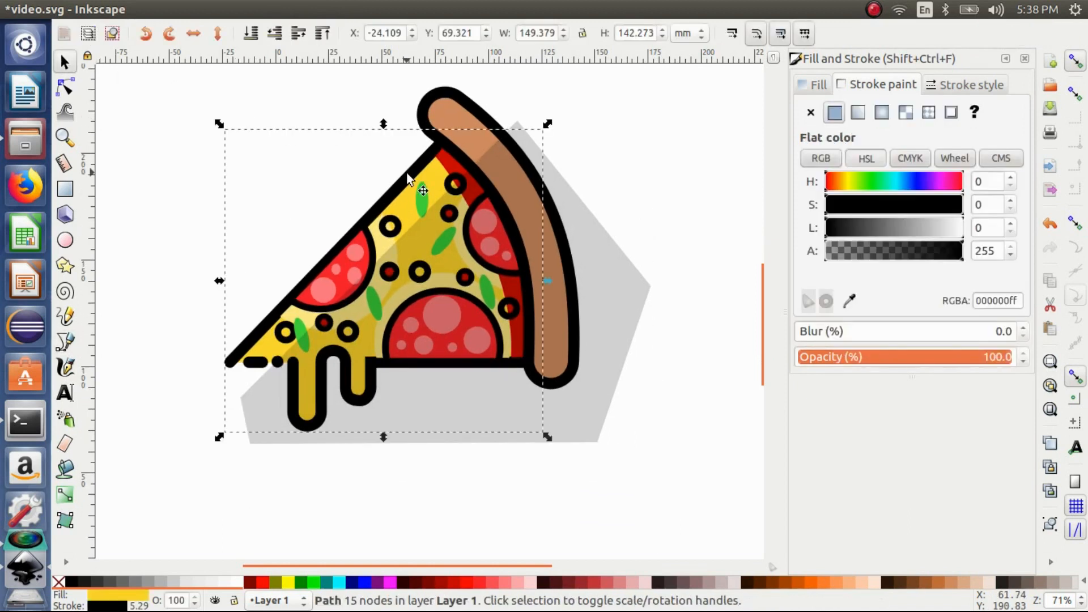
{"action": "key", "text": "Home"}
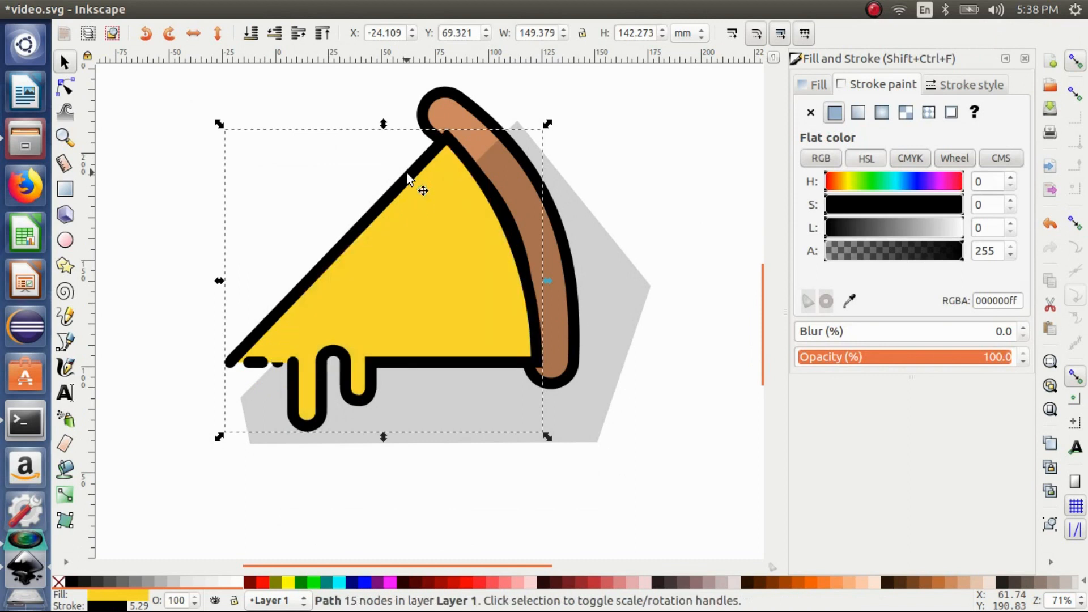
{"action": "left_click", "coordinate": [611, 271], "text": "shift"}
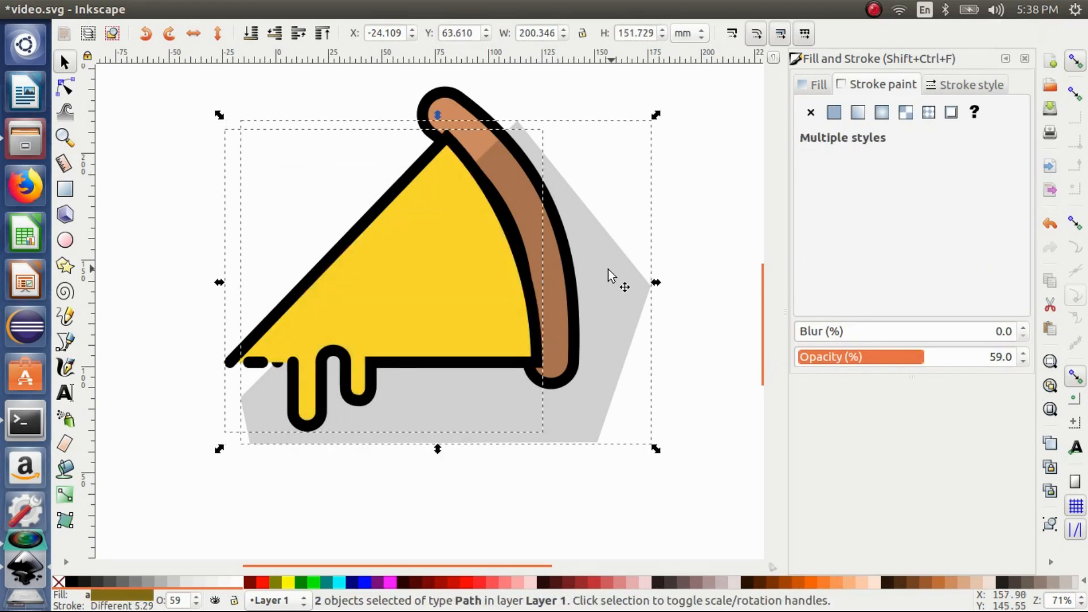
{"action": "left_click", "coordinate": [250, 9]}
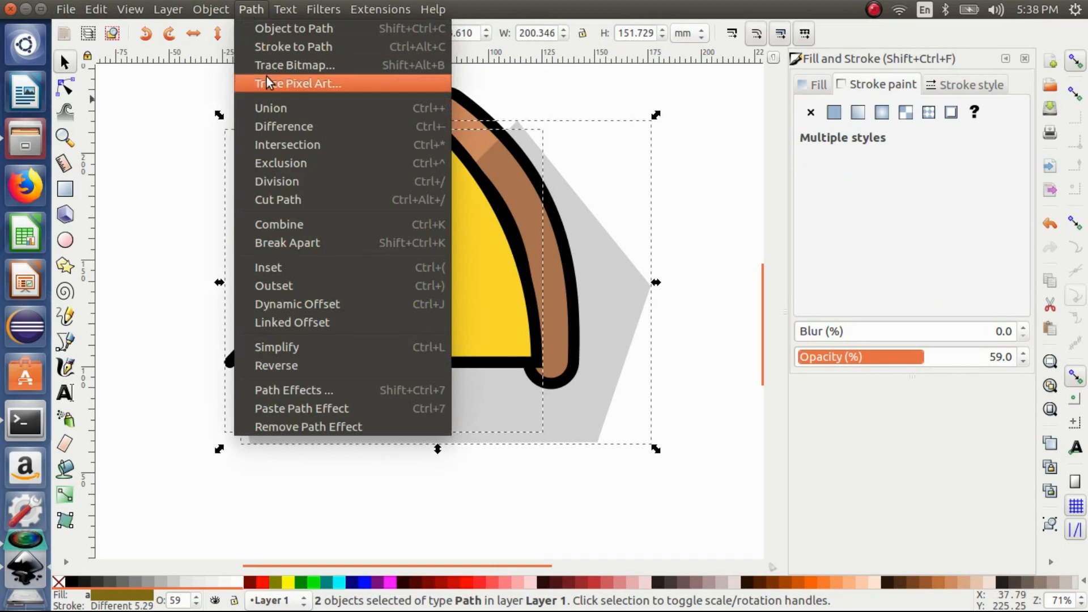
{"action": "left_click", "coordinate": [278, 145]}
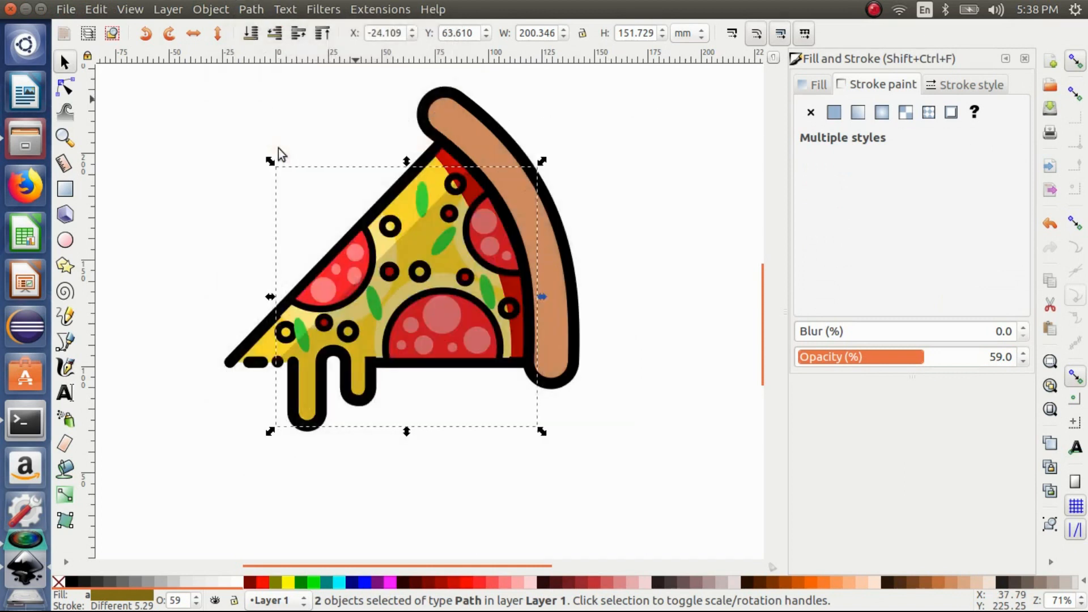
{"action": "left_click", "coordinate": [237, 183]}
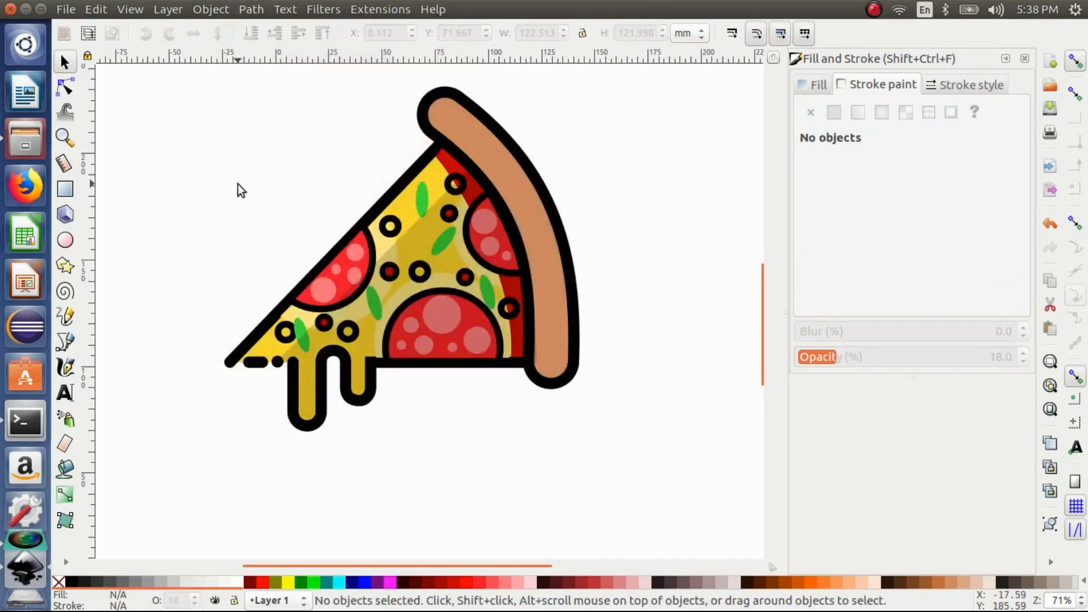
- Duplicate the crust and make the copy a strokeless black overlay at 18% opacity
{"action": "key", "text": "1"}
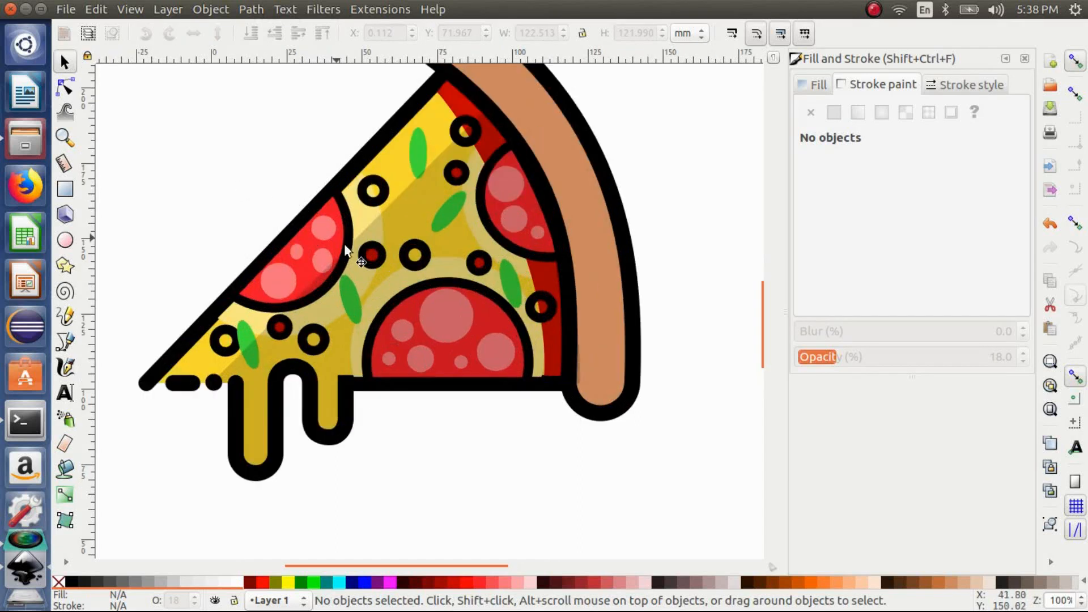
{"action": "scroll", "coordinate": [359, 256], "scroll_direction": "up", "scroll_amount": 6}
{"action": "scroll", "coordinate": [359, 256], "scroll_direction": "left", "scroll_amount": 3}
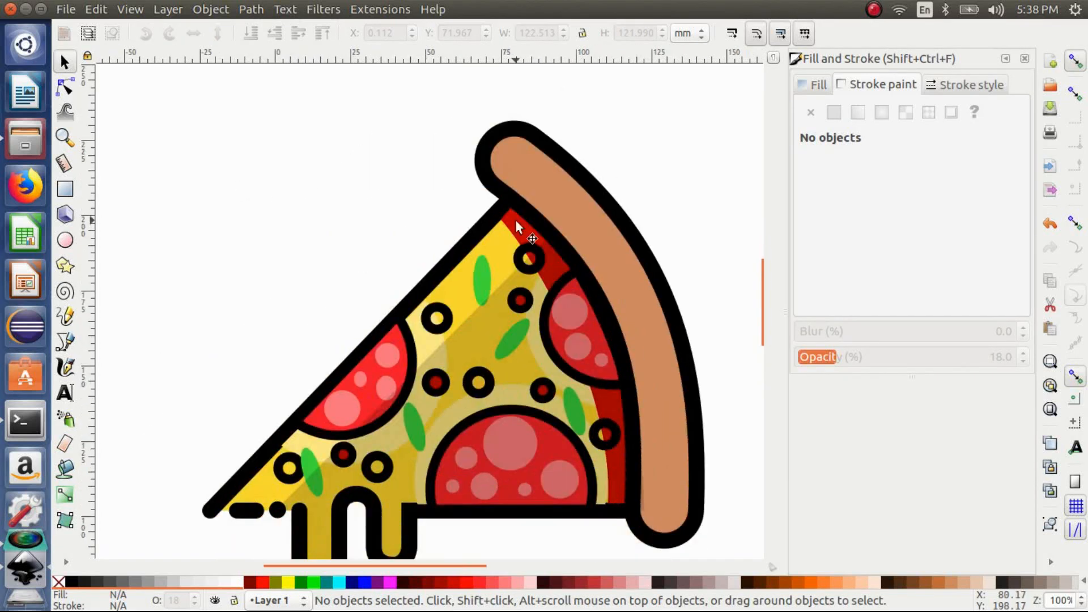
{"action": "left_click", "coordinate": [589, 206]}
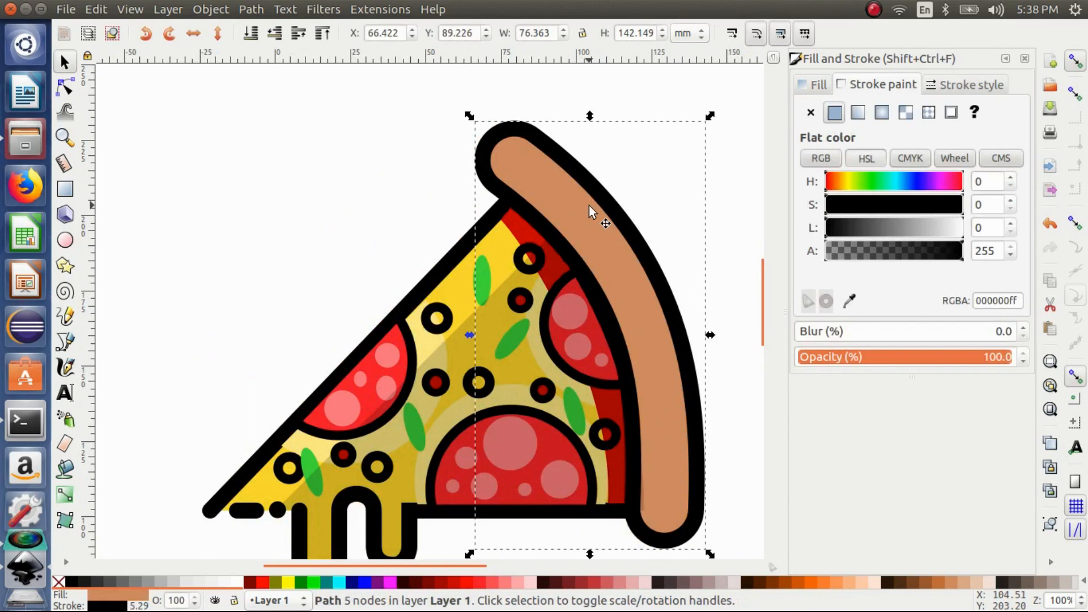
{"action": "key", "text": "ctrl"}
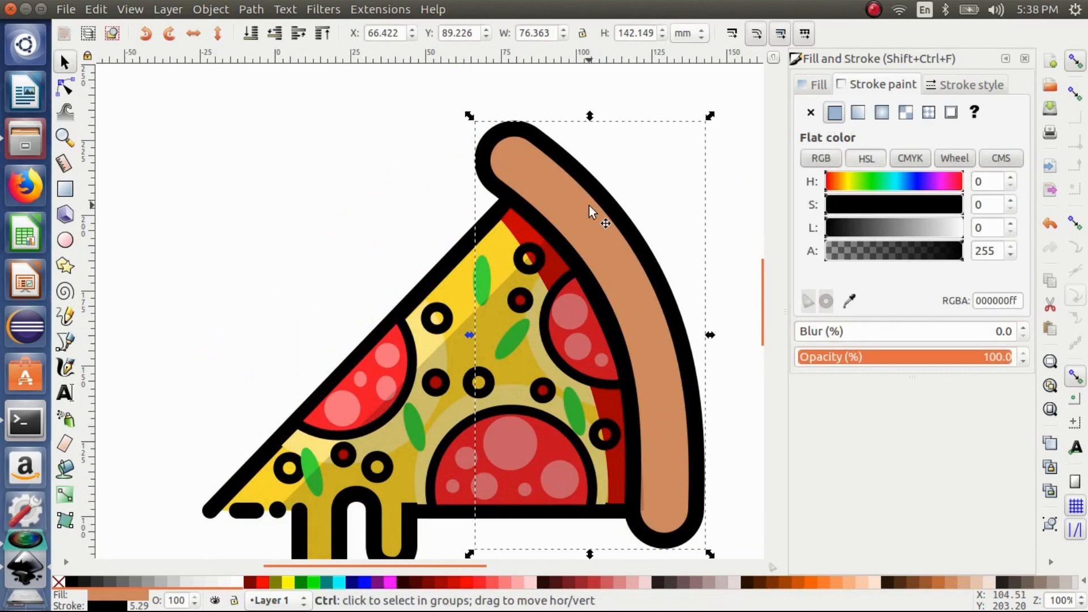
{"action": "left_click_drag", "start_coordinate": [590, 205], "coordinate": [519, 205]}
{"action": "key", "text": "ctrl+z"}
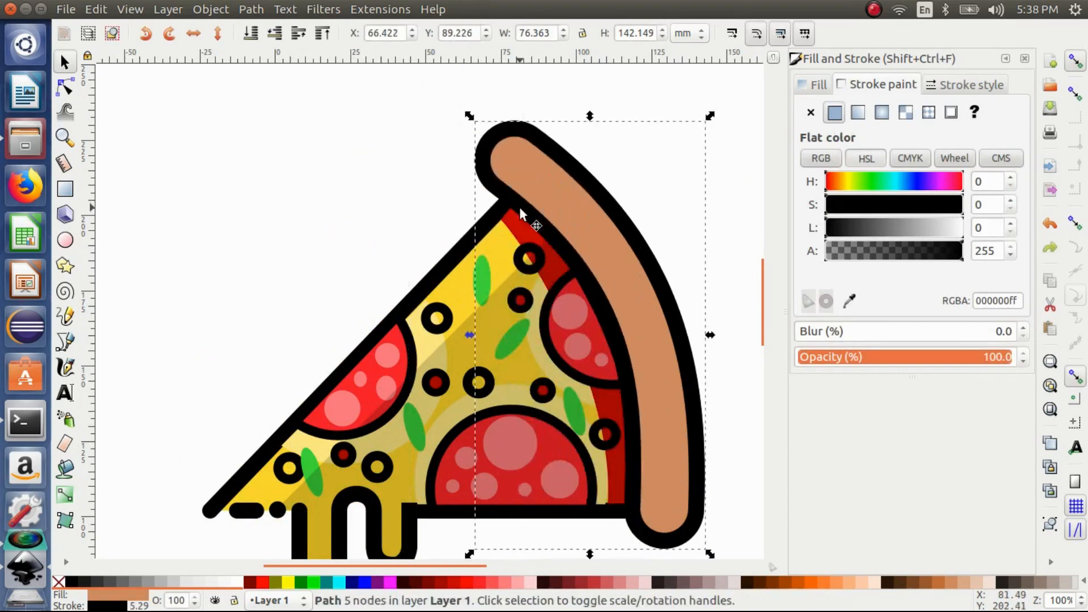
{"action": "left_click", "coordinate": [810, 113]}
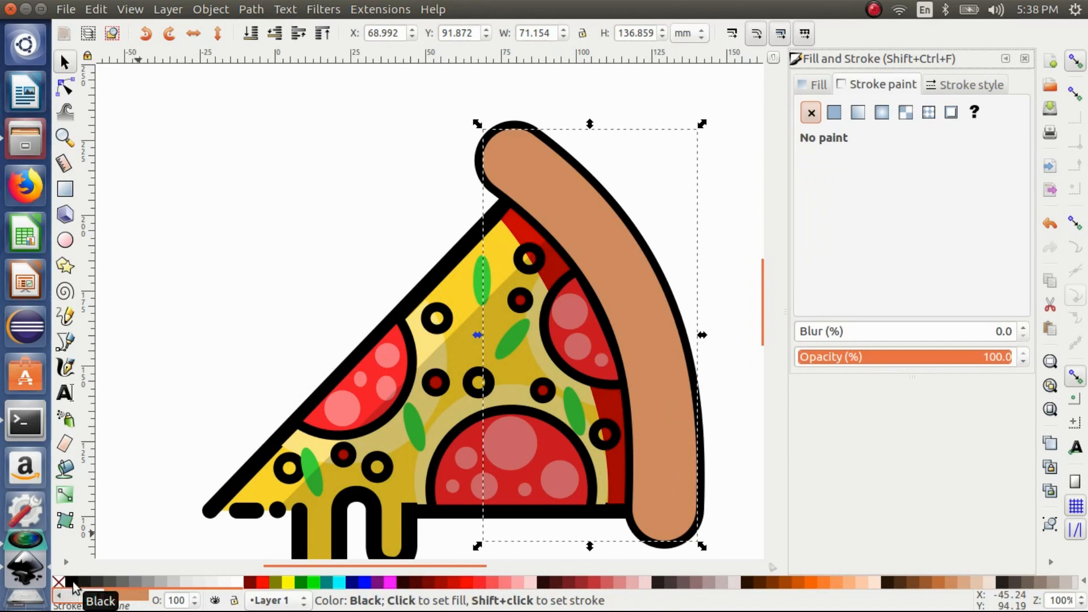
{"action": "left_click", "coordinate": [73, 584]}
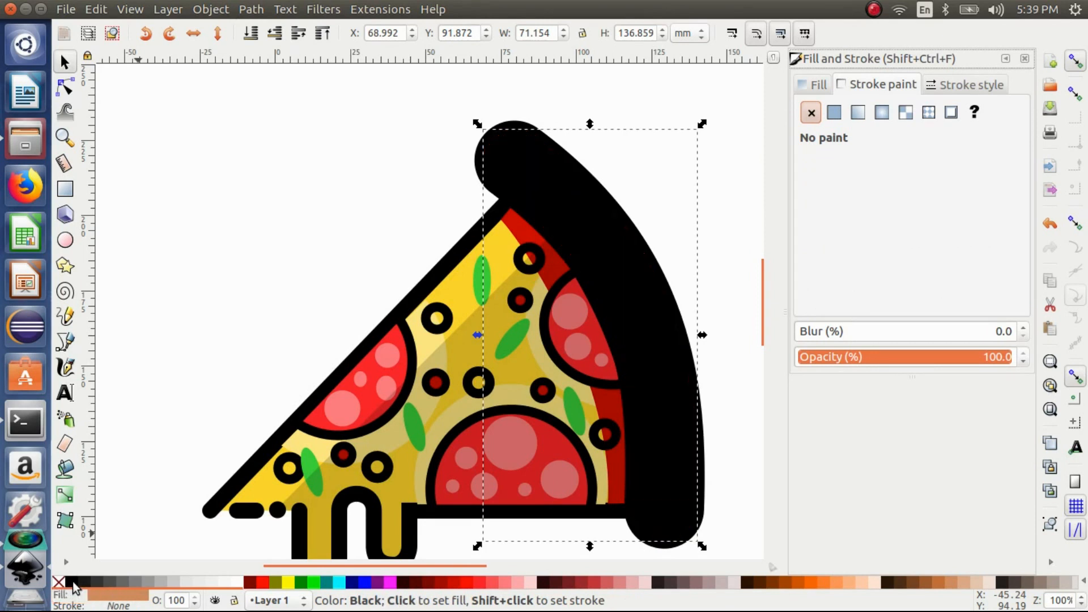
{"action": "left_click", "coordinate": [993, 361]}
{"action": "type", "text": "18"}
{"action": "key", "text": "Return"}
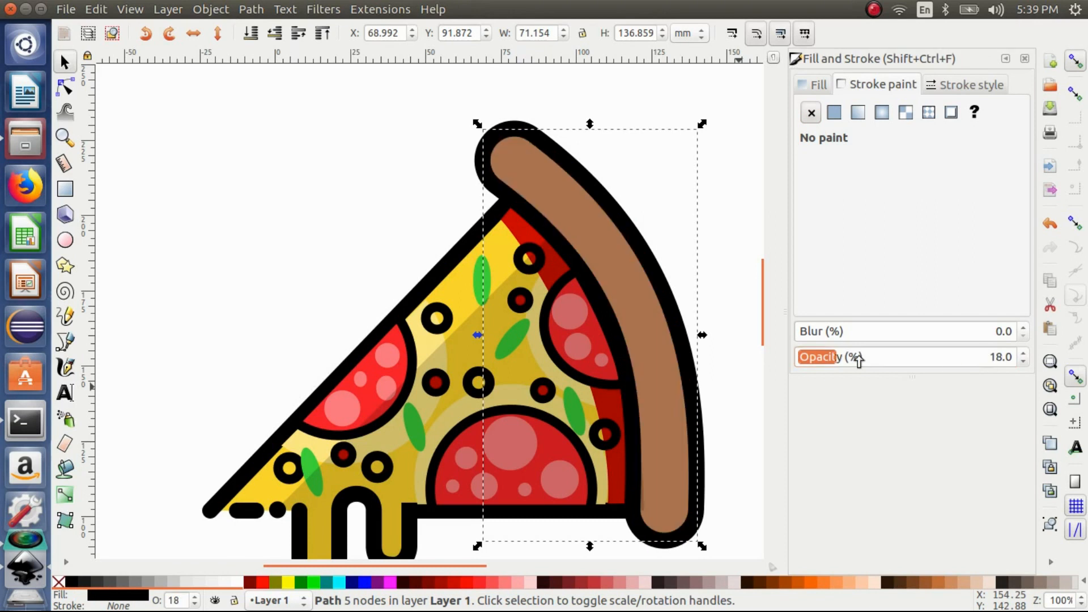
- Move the crust overlay about 16 mm right and 35 mm down and rotate it clockwise around a centre near its upper end
{"action": "mouse_move", "coordinate": [594, 260]}
{"action": "left_mouse_down"}
{"action": "mouse_move", "coordinate": [643, 212]}
{"action": "mouse_move", "coordinate": [658, 262]}
{"action": "mouse_move", "coordinate": [647, 366]}
{"action": "left_mouse_up"}
{"action": "scroll", "coordinate": [467, 544], "scroll_direction": "down", "scroll_amount": 3}
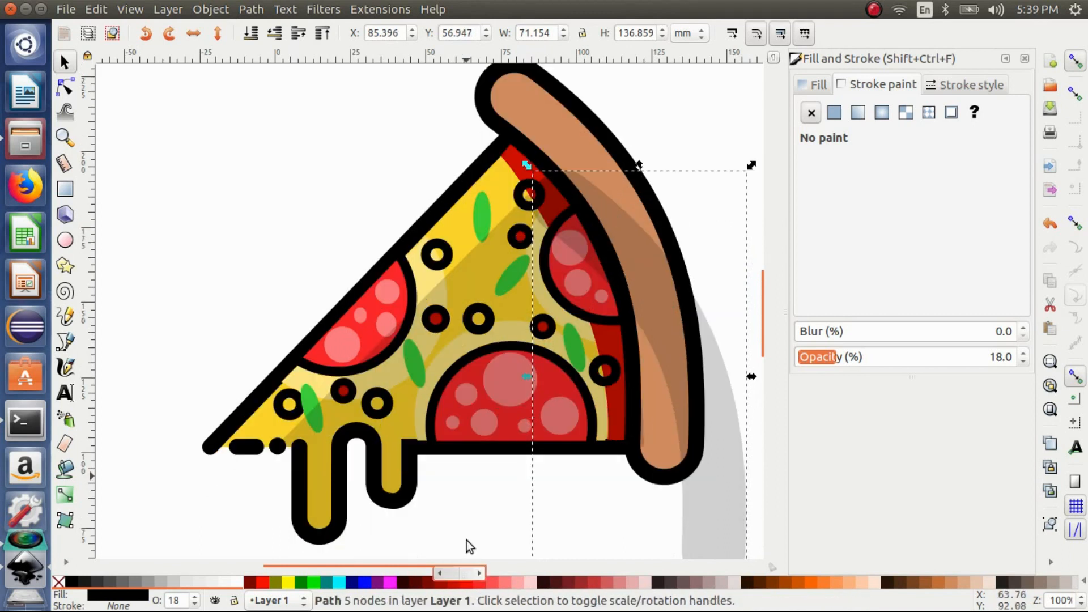
{"action": "scroll", "coordinate": [467, 545], "scroll_direction": "down", "scroll_amount": 2}
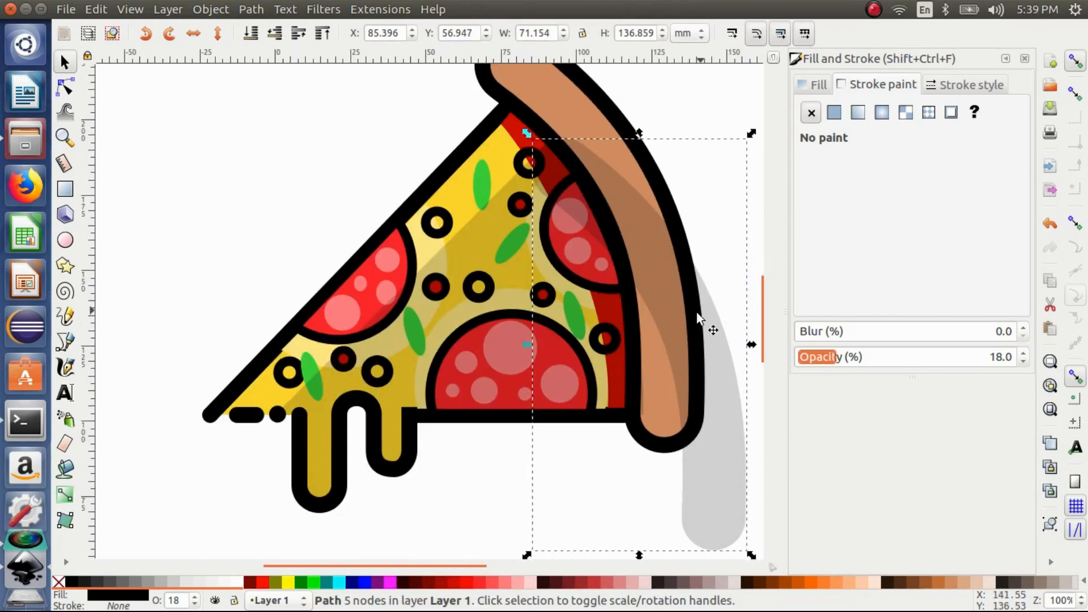
{"action": "left_click", "coordinate": [670, 305]}
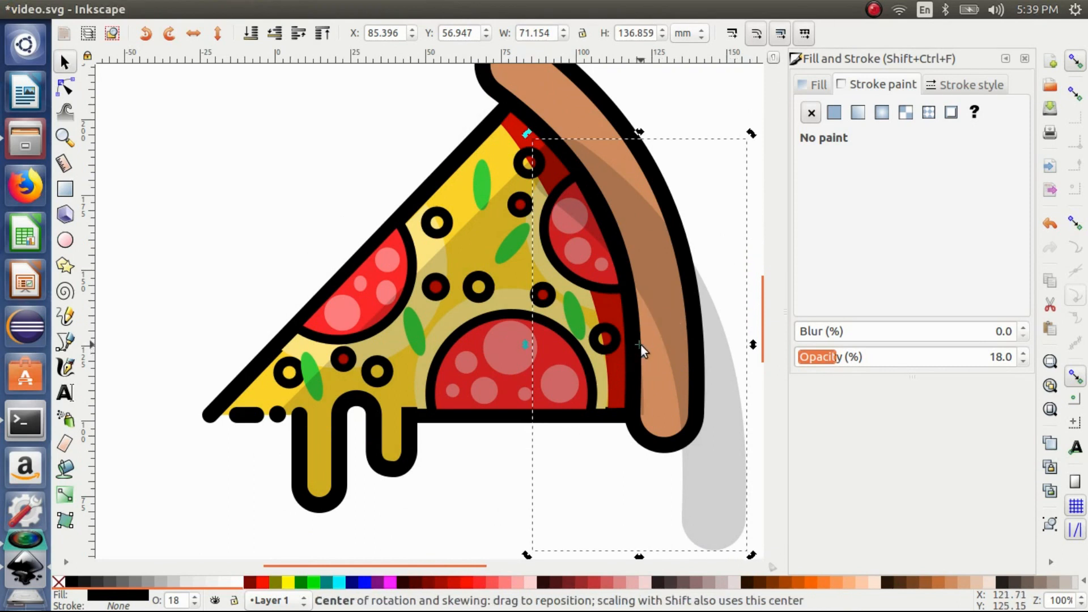
{"action": "left_click_drag", "start_coordinate": [641, 345], "coordinate": [563, 164]}
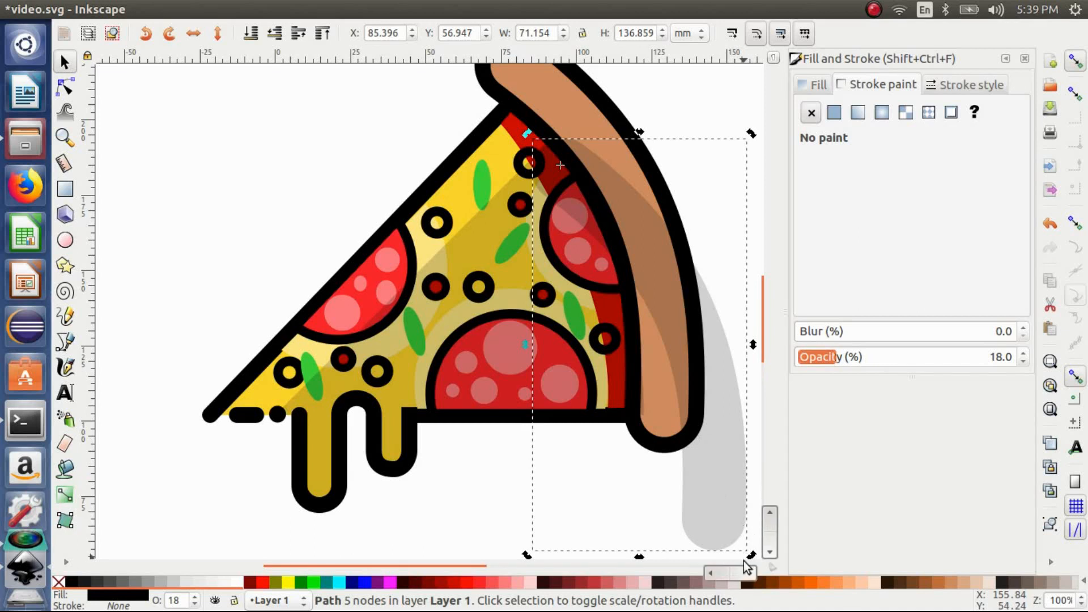
{"action": "left_click_drag", "start_coordinate": [752, 556], "coordinate": [675, 557]}
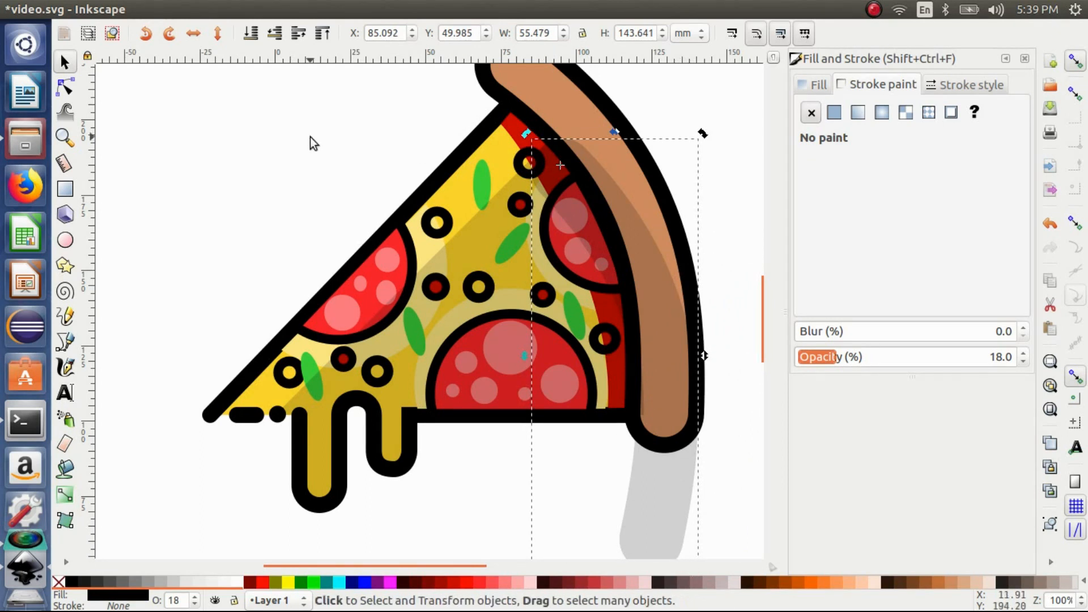
{"action": "left_click", "coordinate": [440, 144]}
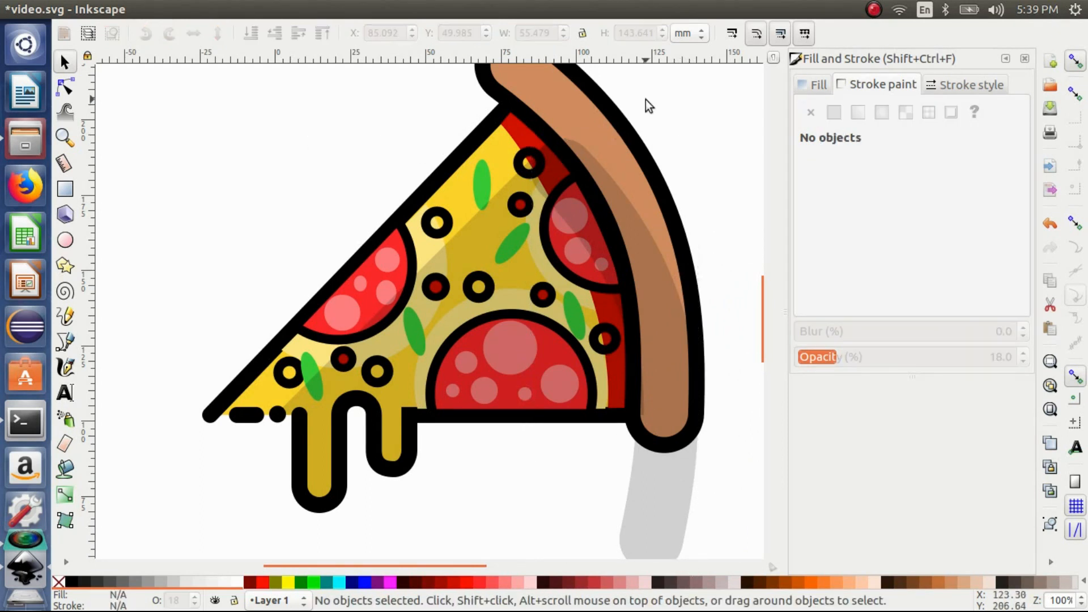
- Duplicate the crust, raise the copy to the top and intersect it with the rotated overlay to form the crust's shadow
{"action": "left_click", "coordinate": [608, 113]}
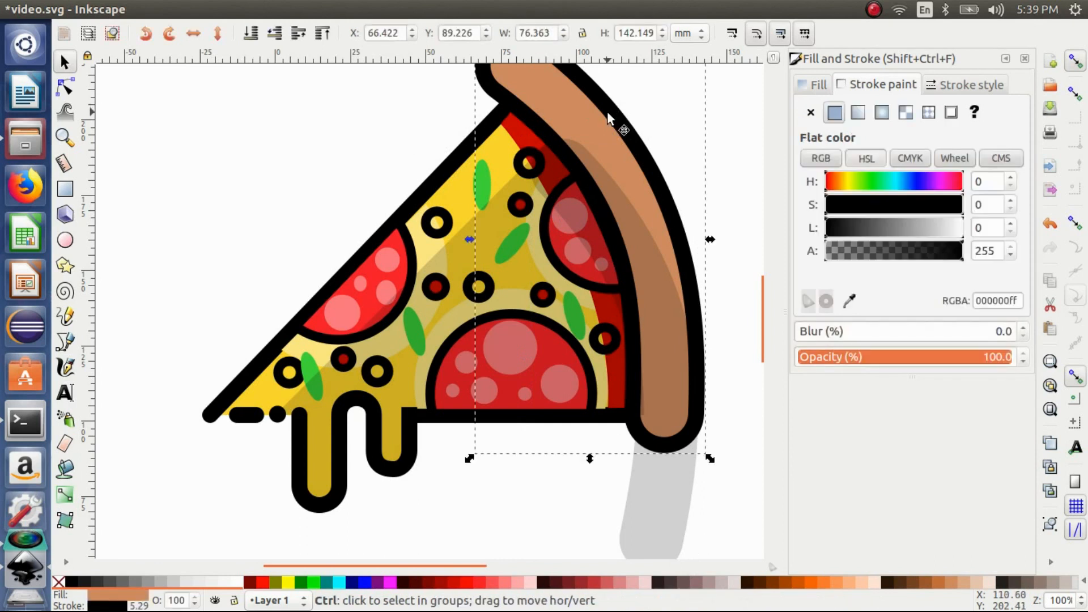
{"action": "key", "text": "Home"}
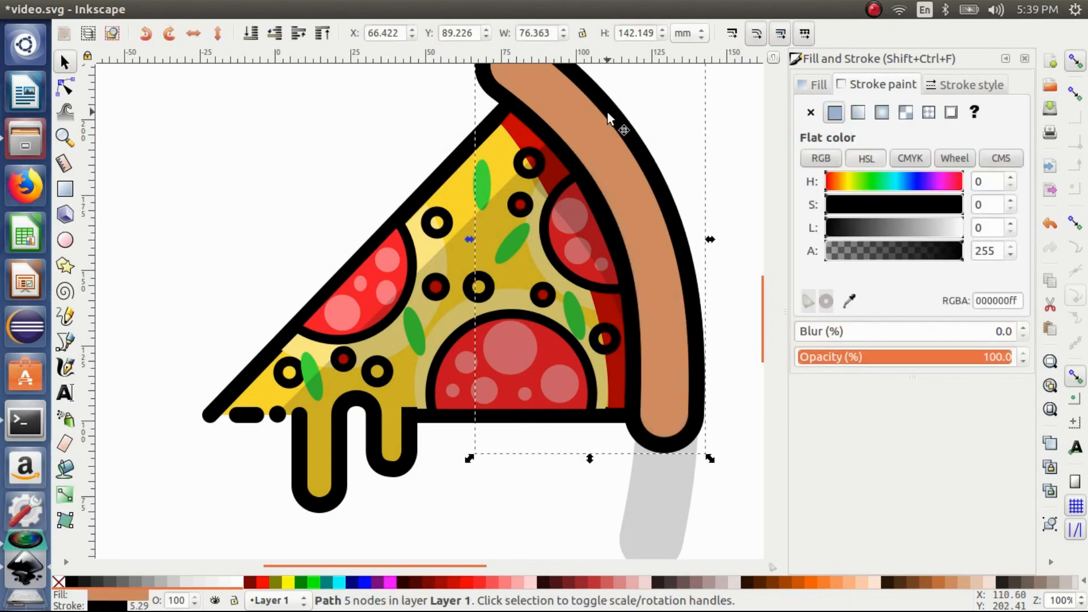
{"action": "left_click", "coordinate": [658, 491], "text": "shift"}
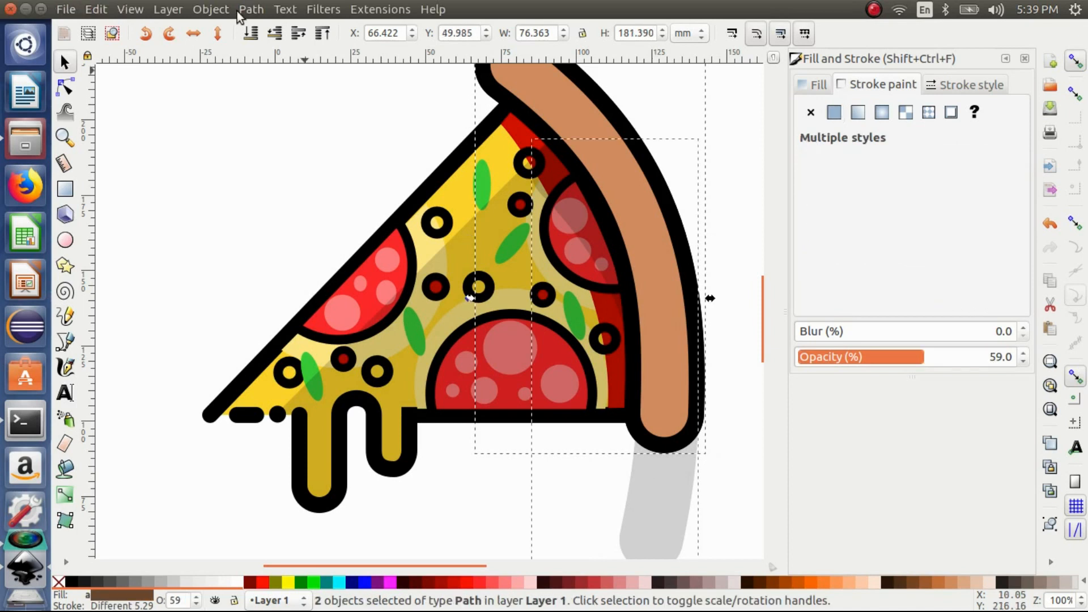
{"action": "left_click", "coordinate": [243, 10]}
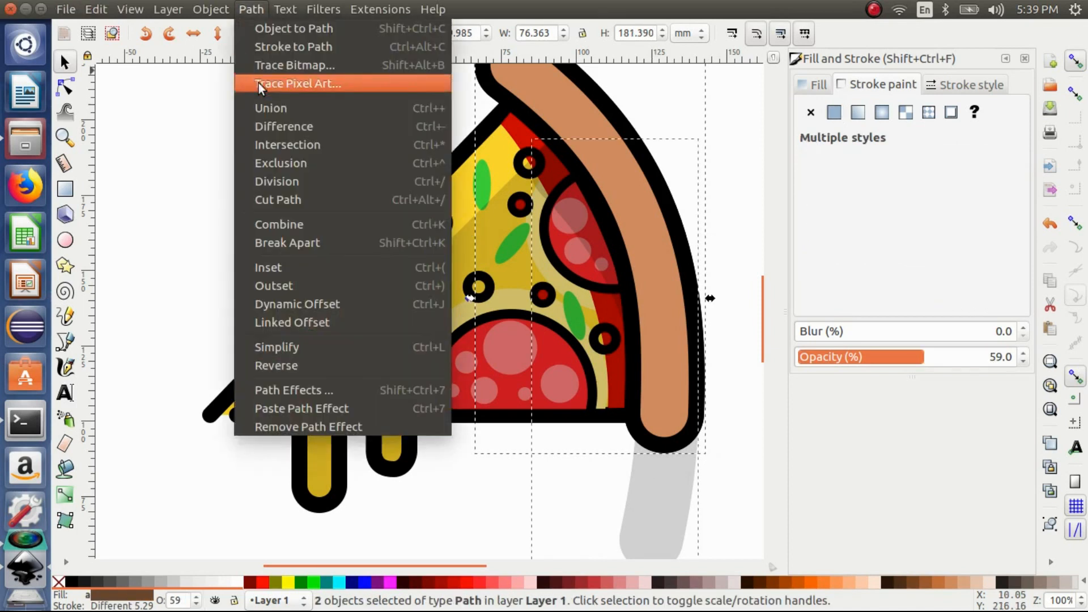
{"action": "left_click", "coordinate": [273, 145]}
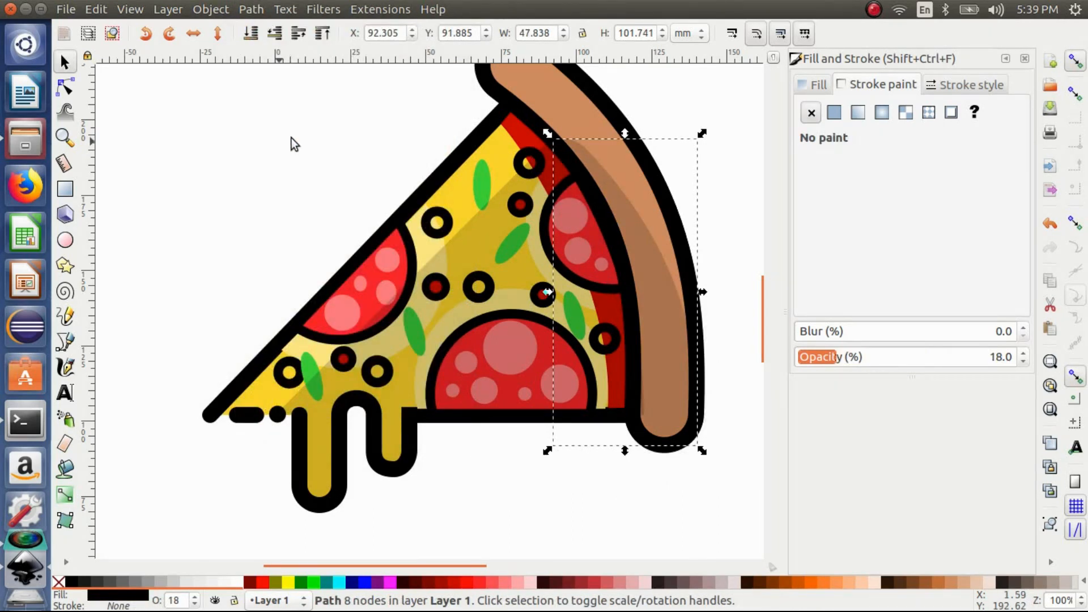
{"action": "left_click", "coordinate": [392, 151]}
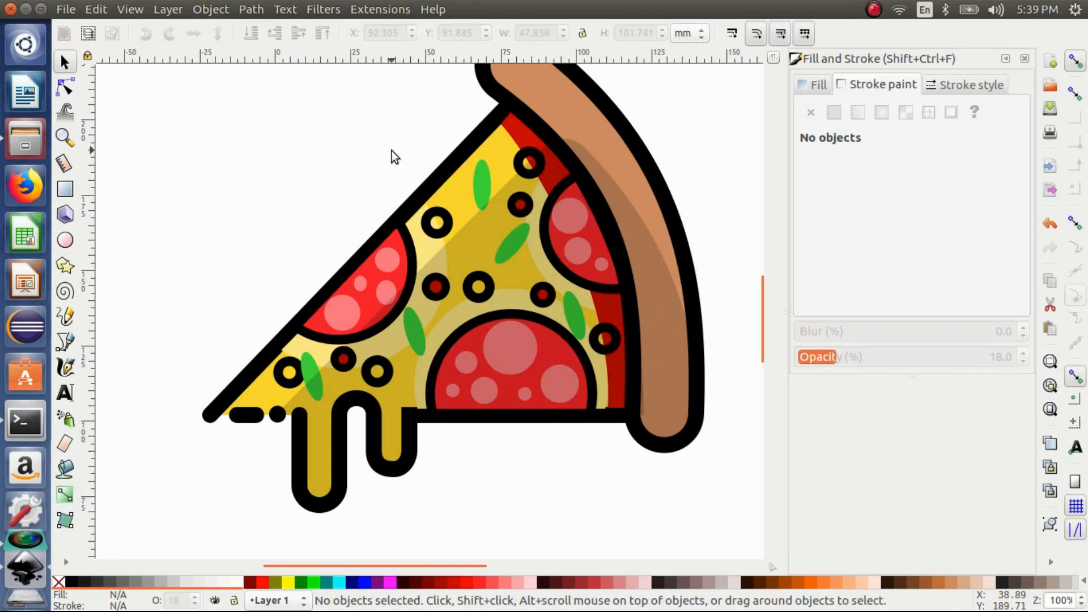
{"action": "key", "text": "minus"}
{"action": "key", "text": "minus"}
{"action": "key", "text": "1"}
{"action": "key", "text": "minus"}
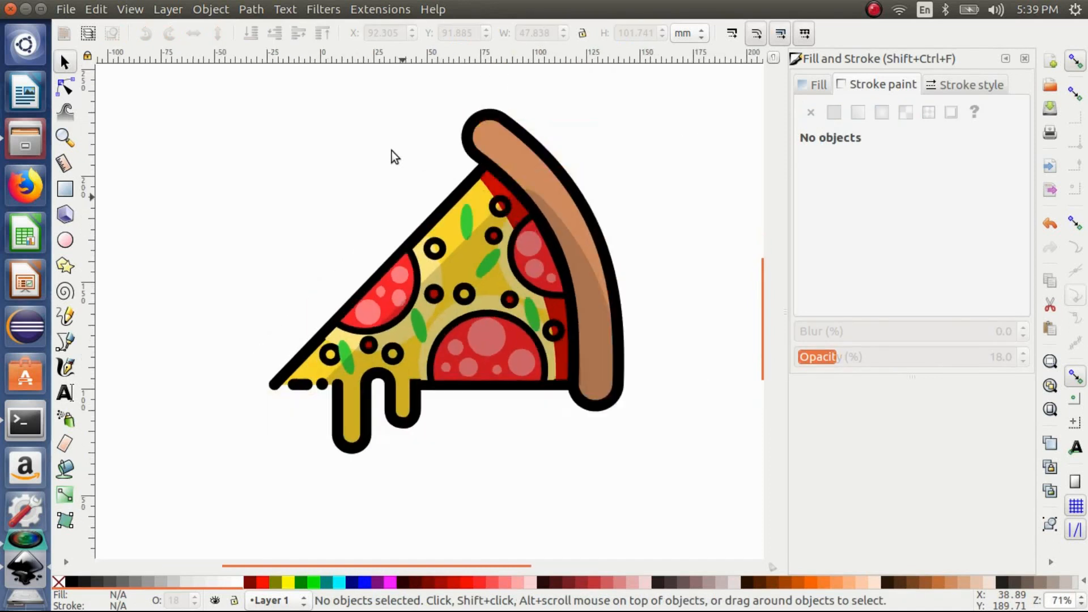